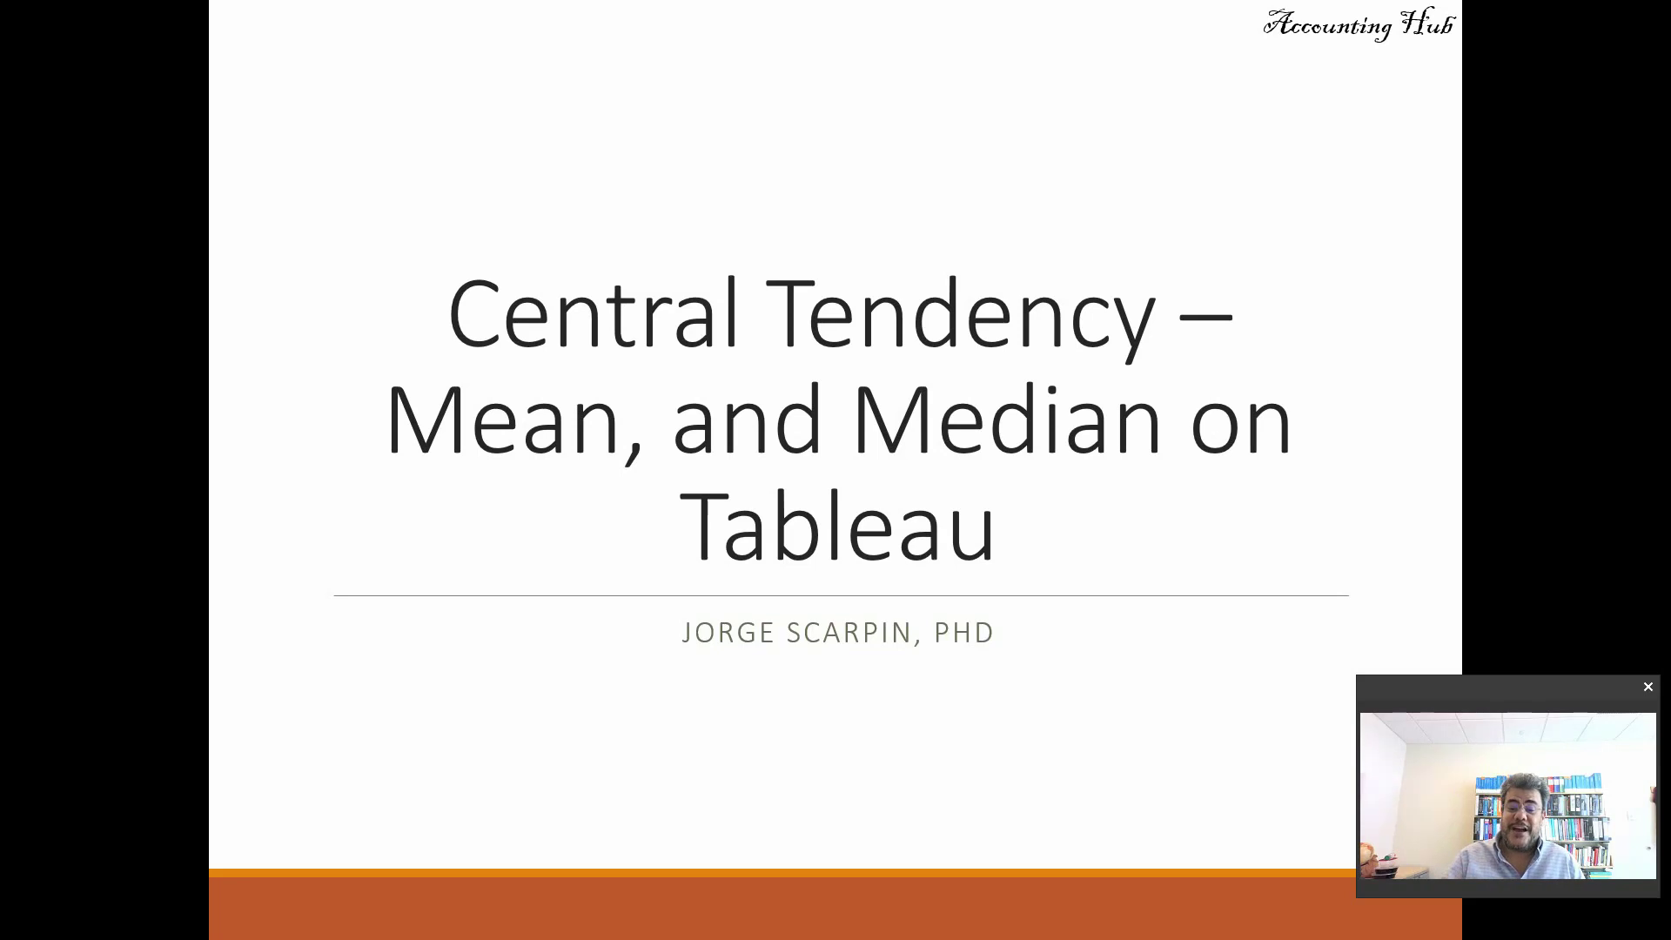
Step: Advance past the title slide to the Describing Central Tendency slide
{"action": "key", "text": "Right"}
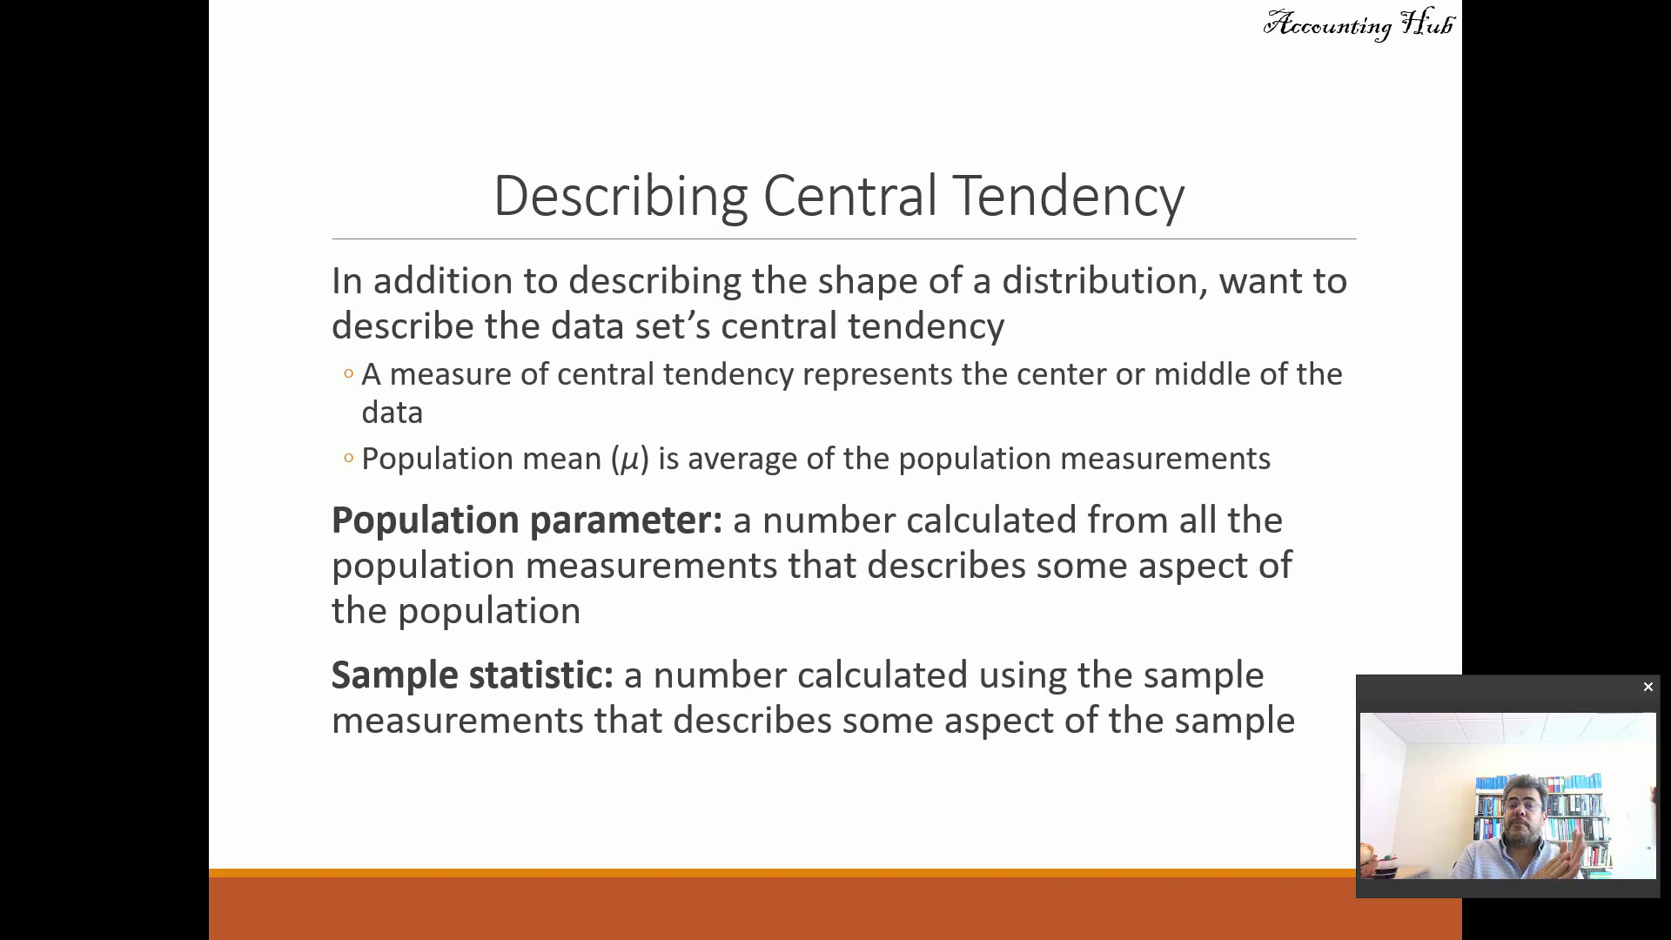
Step: Advance through the Measures of Central Tendency, The Mean and The Median slides
{"action": "key", "text": "Right"}
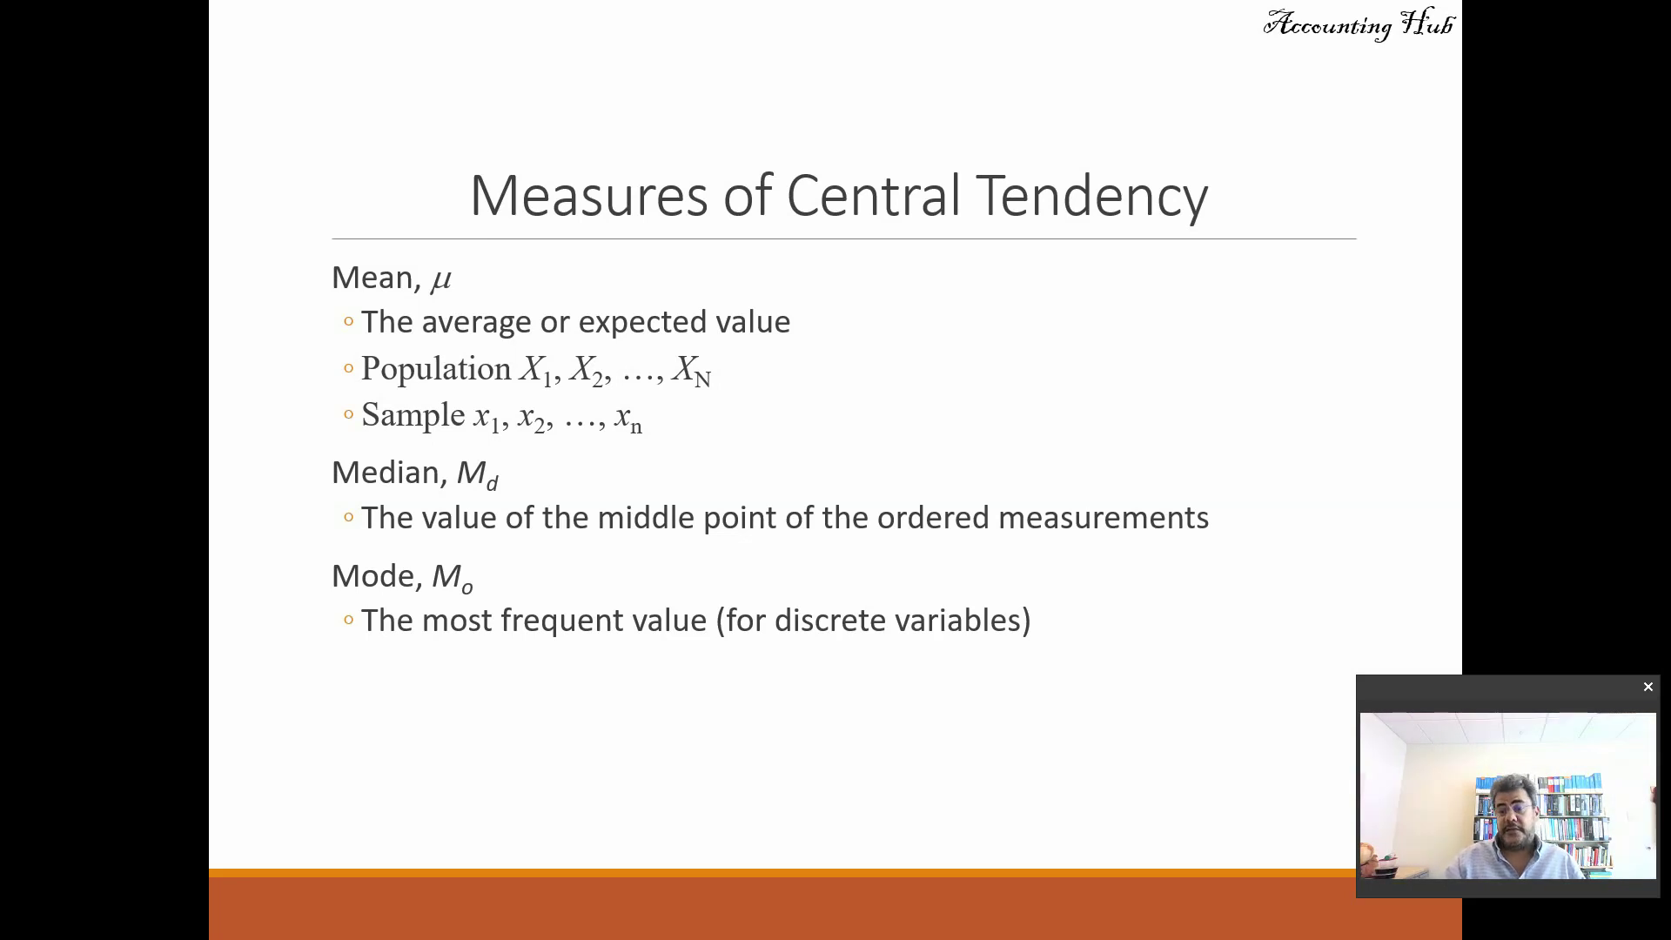
{"action": "key", "text": "Right"}
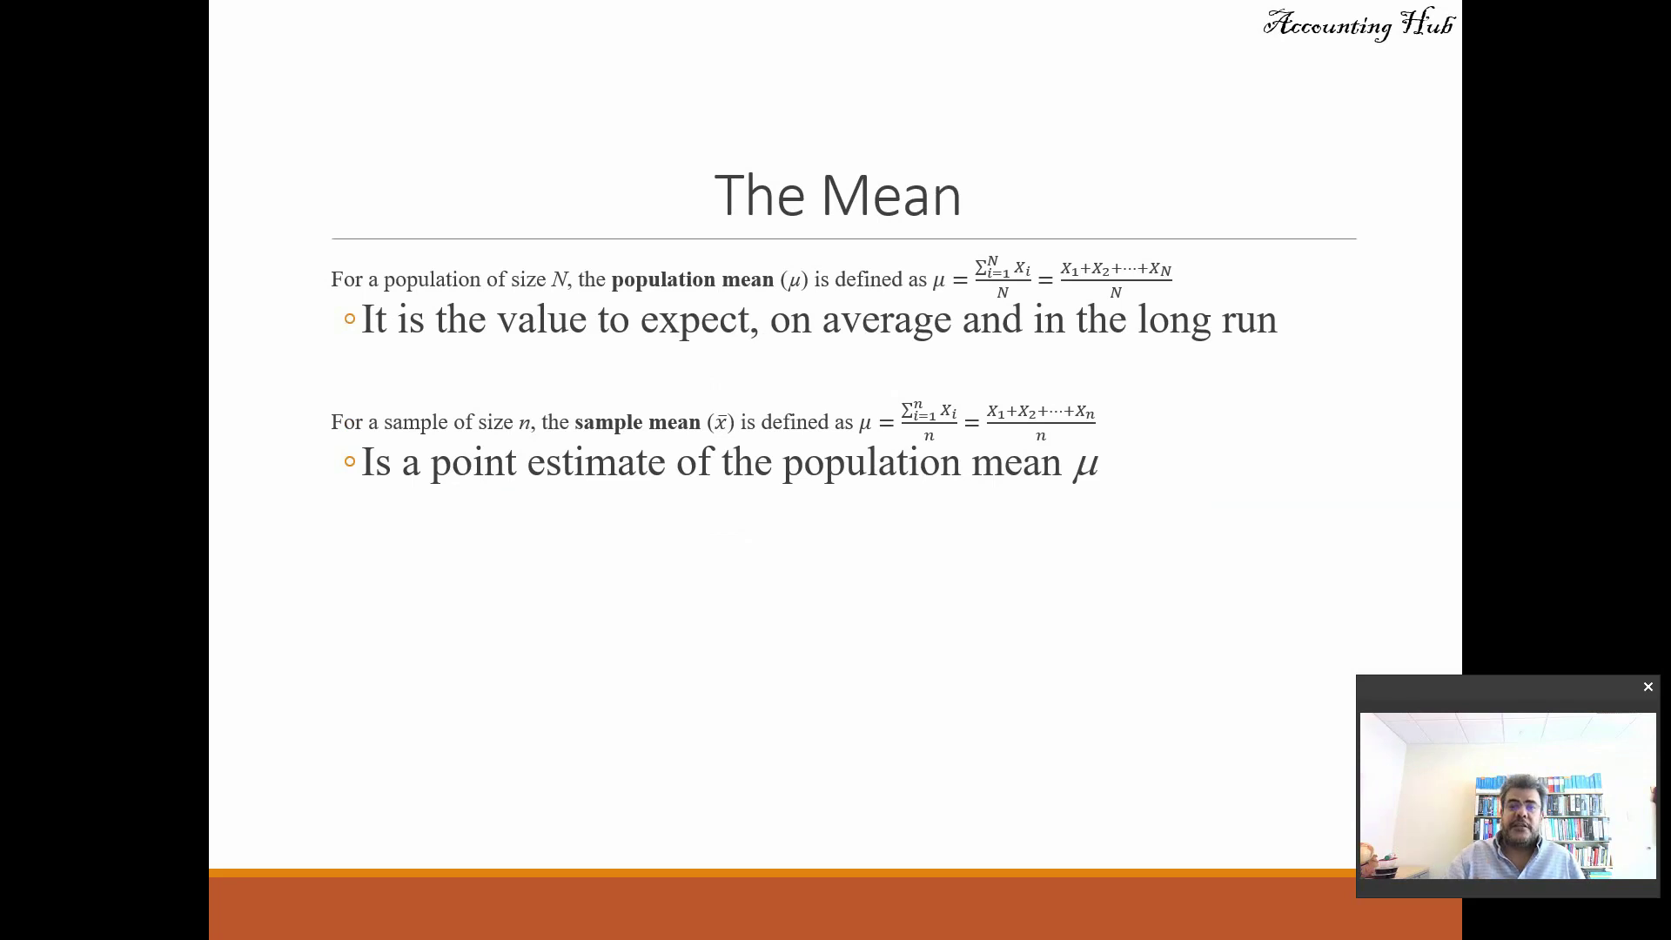
{"action": "key", "text": "Right"}
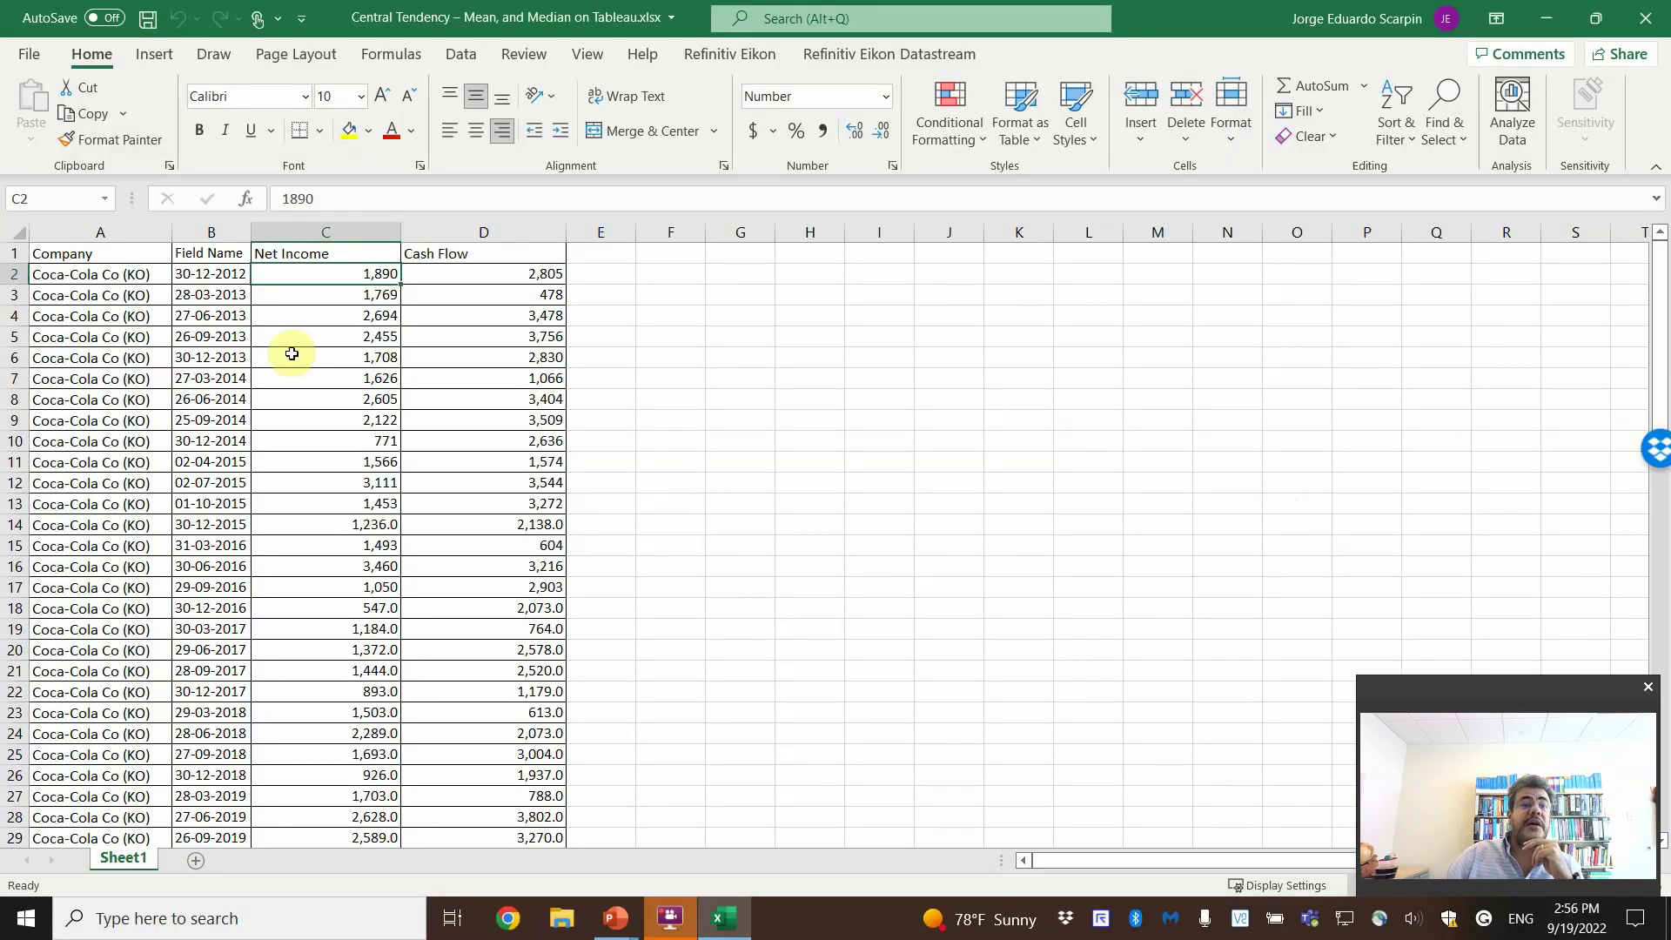
Step: Review the Coca-Cola and PepsiCo Net Income and Cash Flow rows to row 79, then close Excel
{"action": "scroll", "coordinate": [183, 328], "scroll_direction": "down", "scroll_amount": 12}
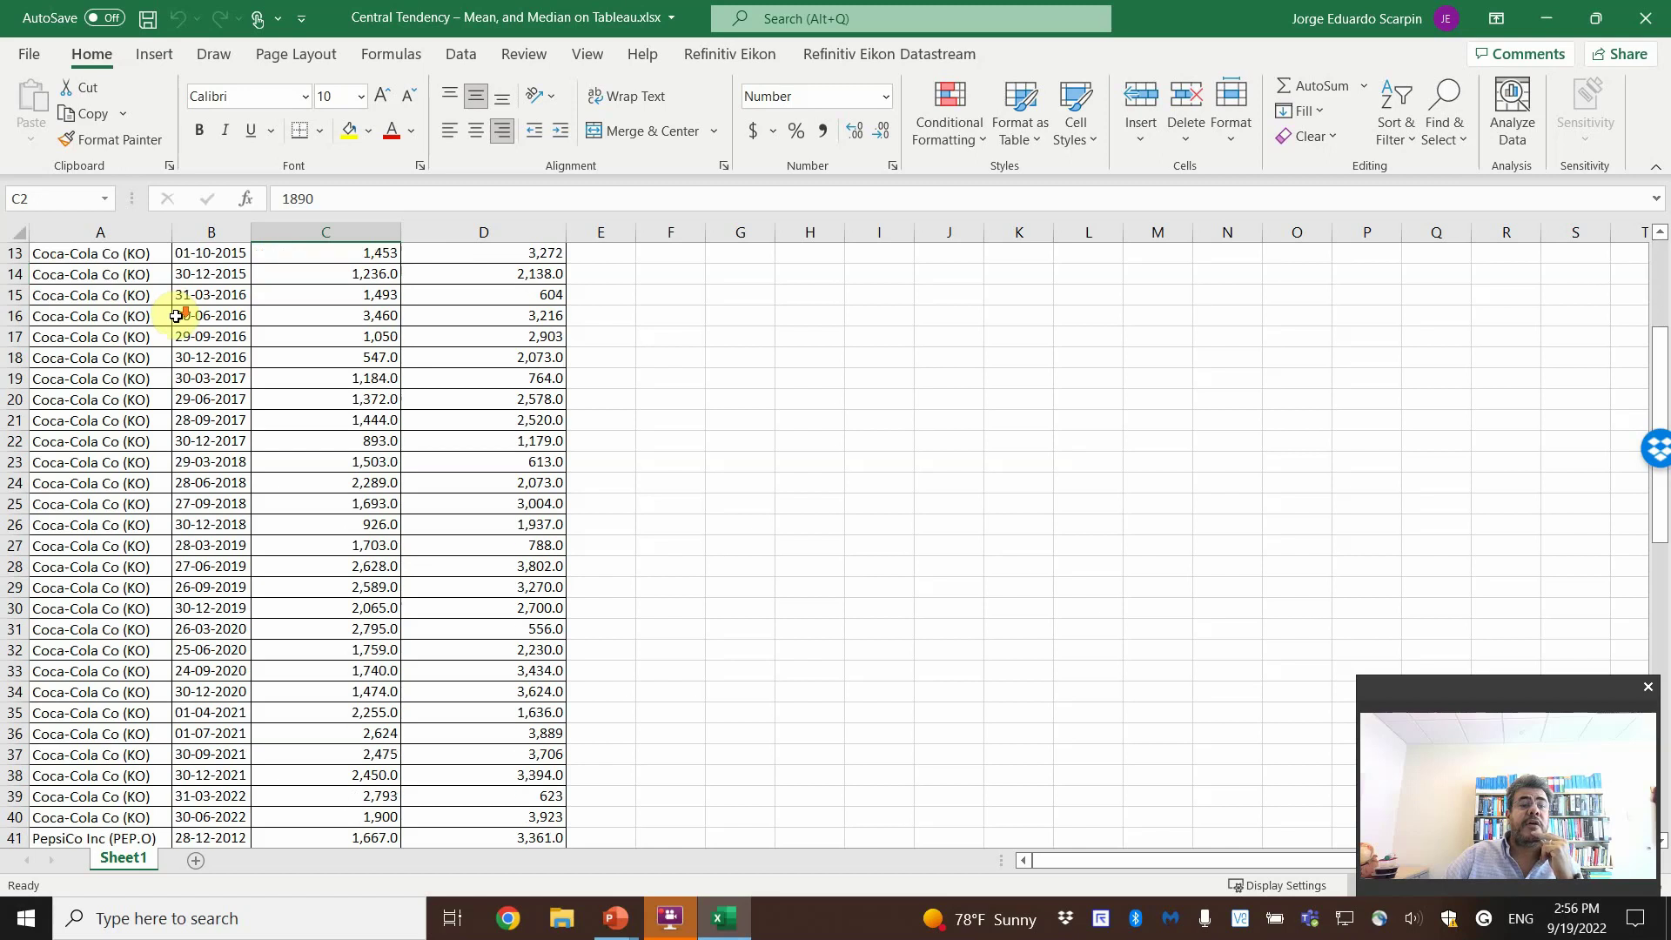
{"action": "scroll", "coordinate": [175, 334], "scroll_direction": "down", "scroll_amount": 11}
{"action": "scroll", "coordinate": [169, 340], "scroll_direction": "up", "scroll_amount": 20}
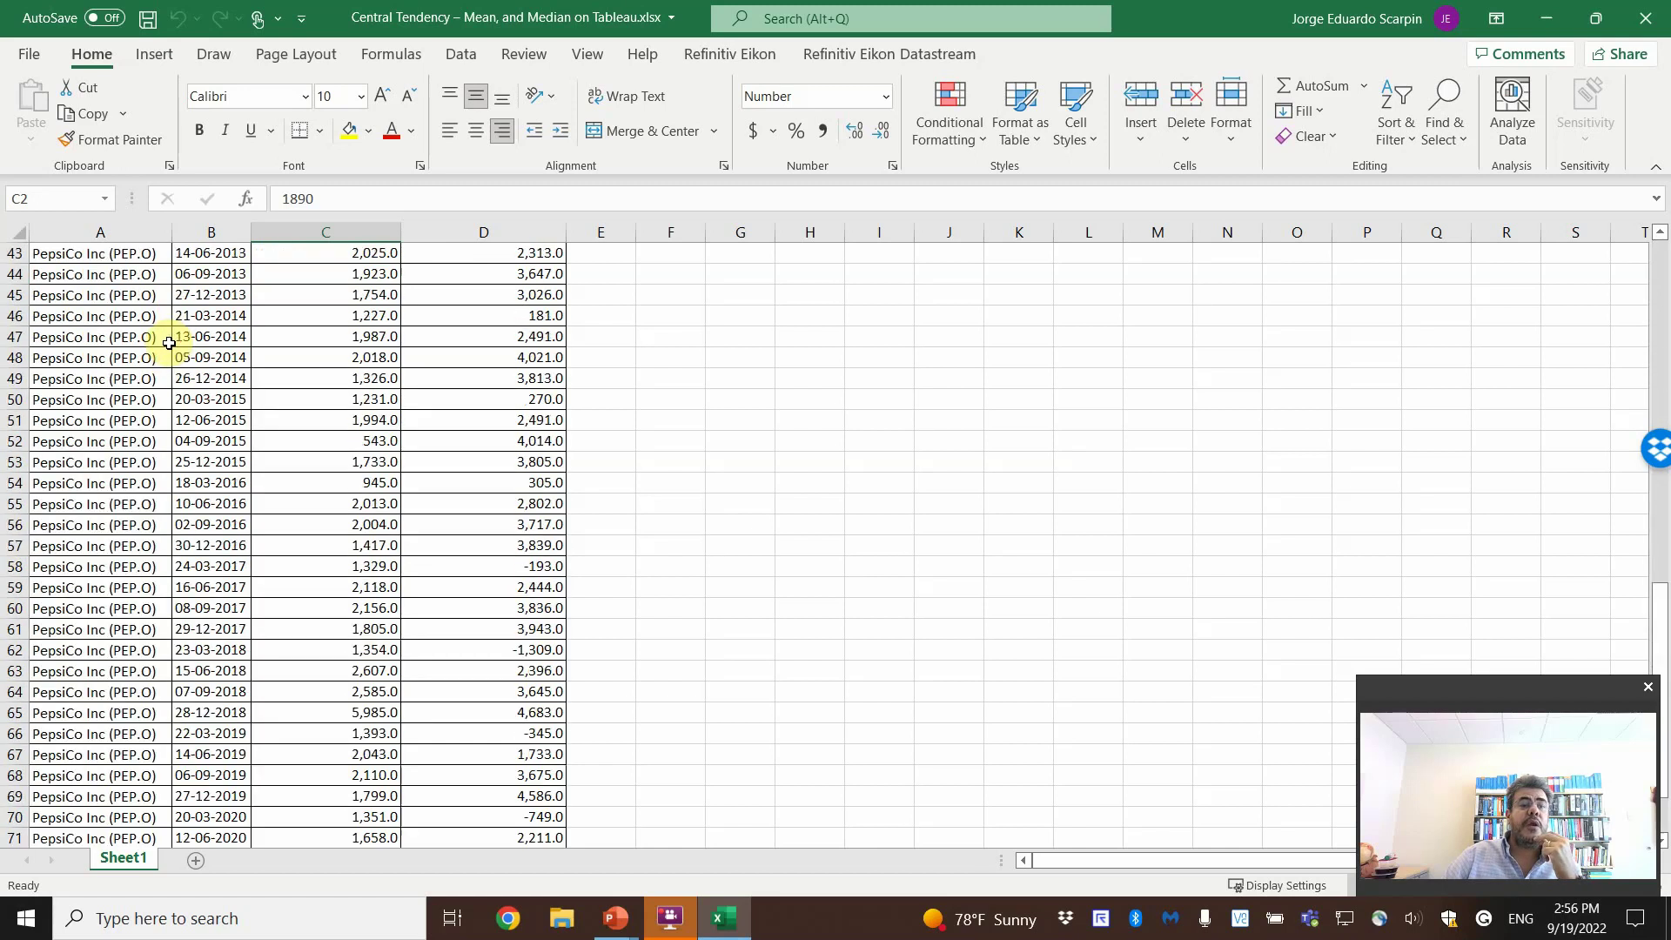
{"action": "scroll", "coordinate": [167, 344], "scroll_direction": "up", "scroll_amount": 1}
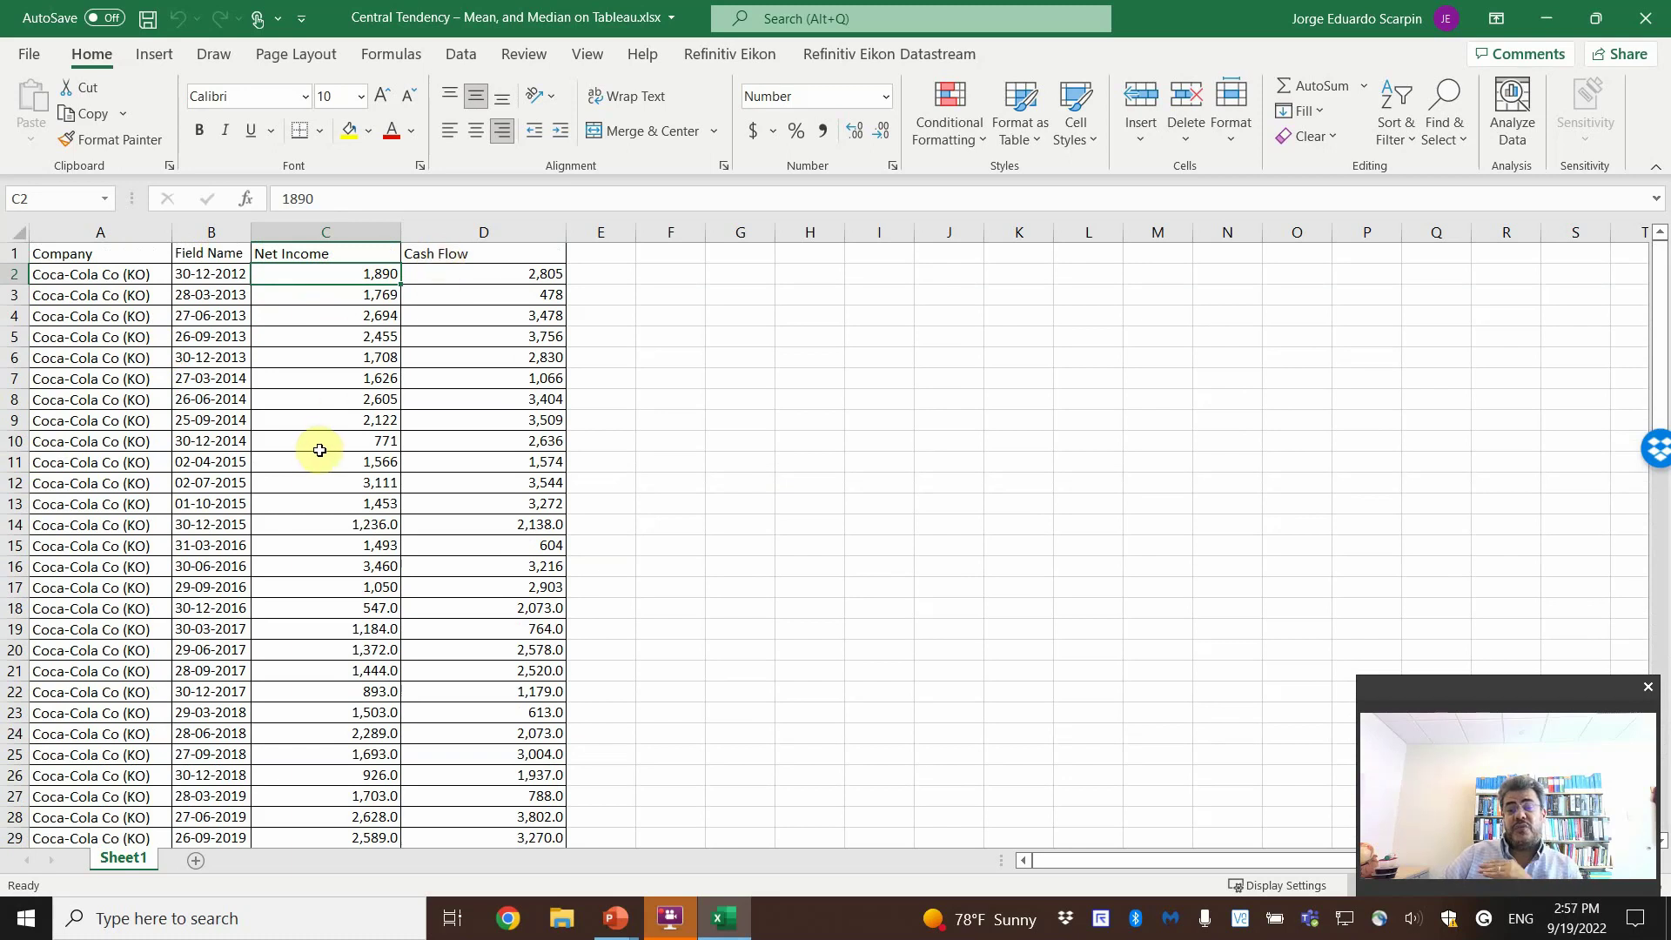
{"action": "scroll", "coordinate": [319, 473], "scroll_direction": "down", "scroll_amount": 18}
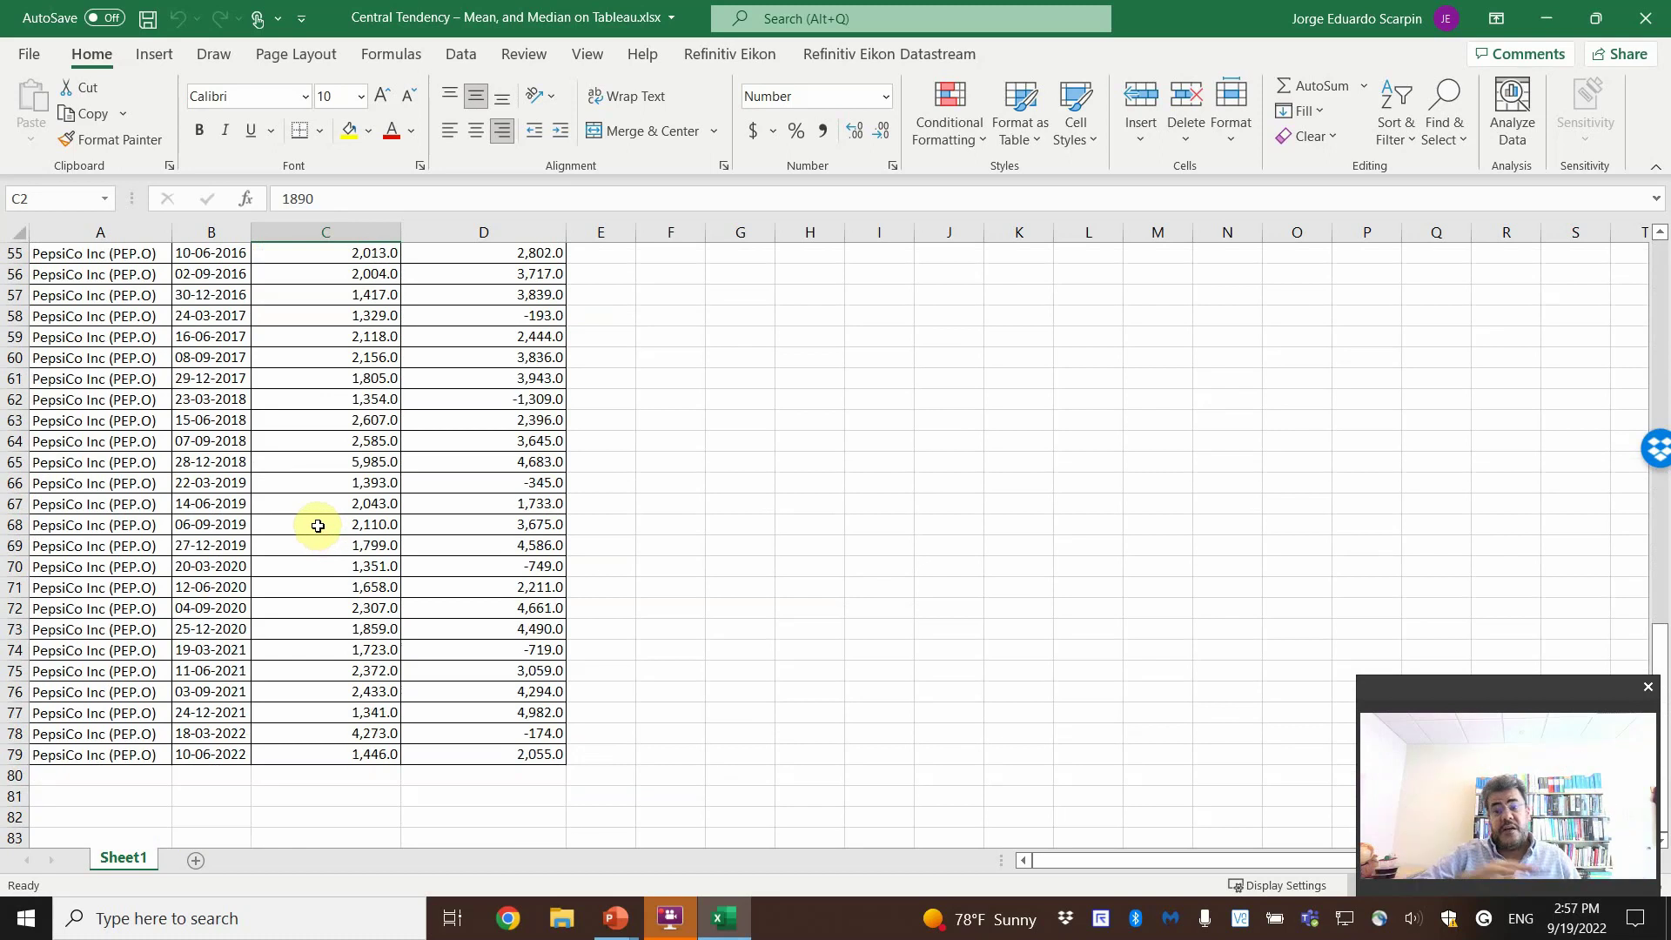
{"action": "scroll", "coordinate": [418, 470], "scroll_direction": "up", "scroll_amount": 16}
{"action": "scroll", "coordinate": [413, 472], "scroll_direction": "up", "scroll_amount": 2}
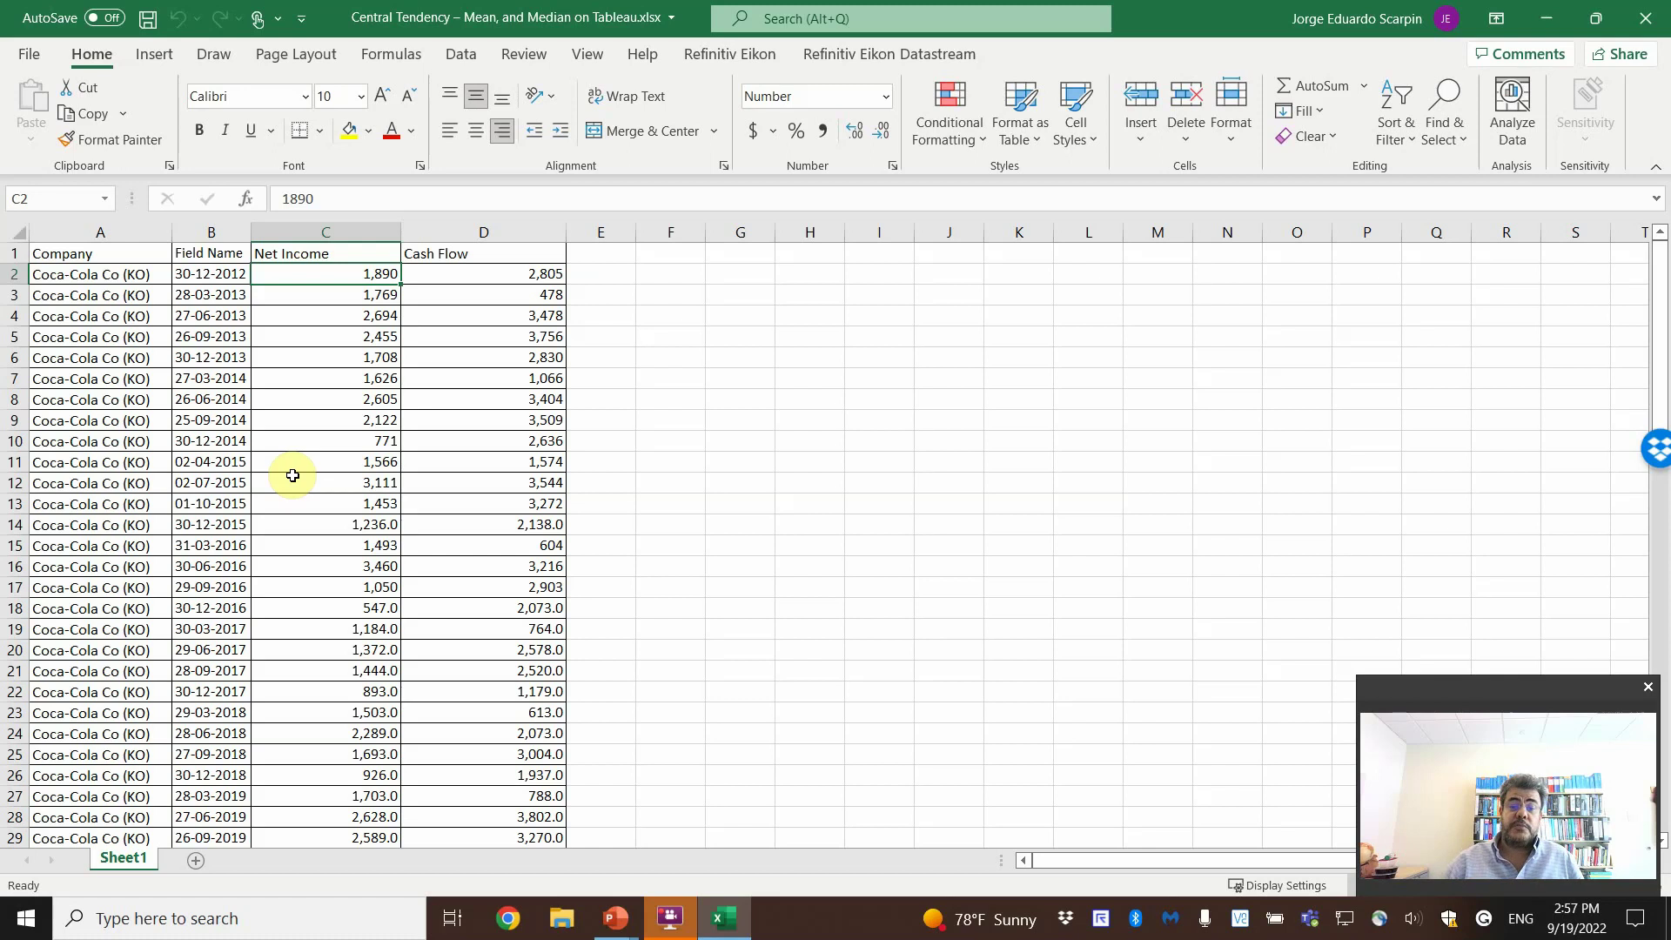
{"action": "left_click", "coordinate": [669, 918]}
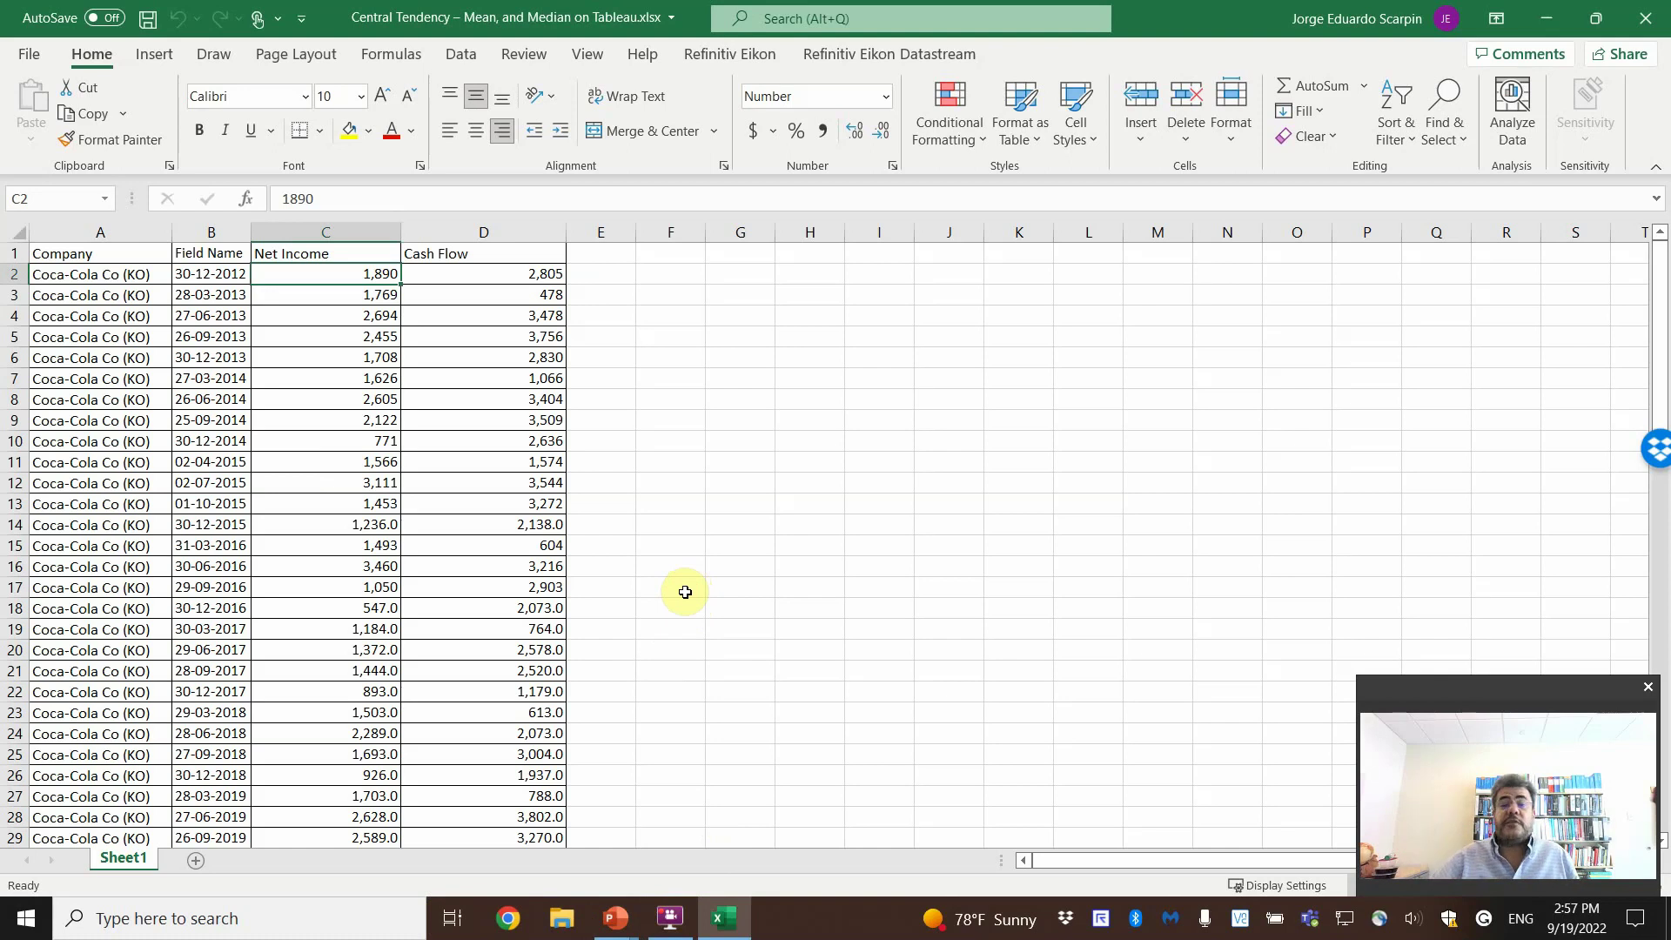
{"action": "left_click", "coordinate": [1646, 14]}
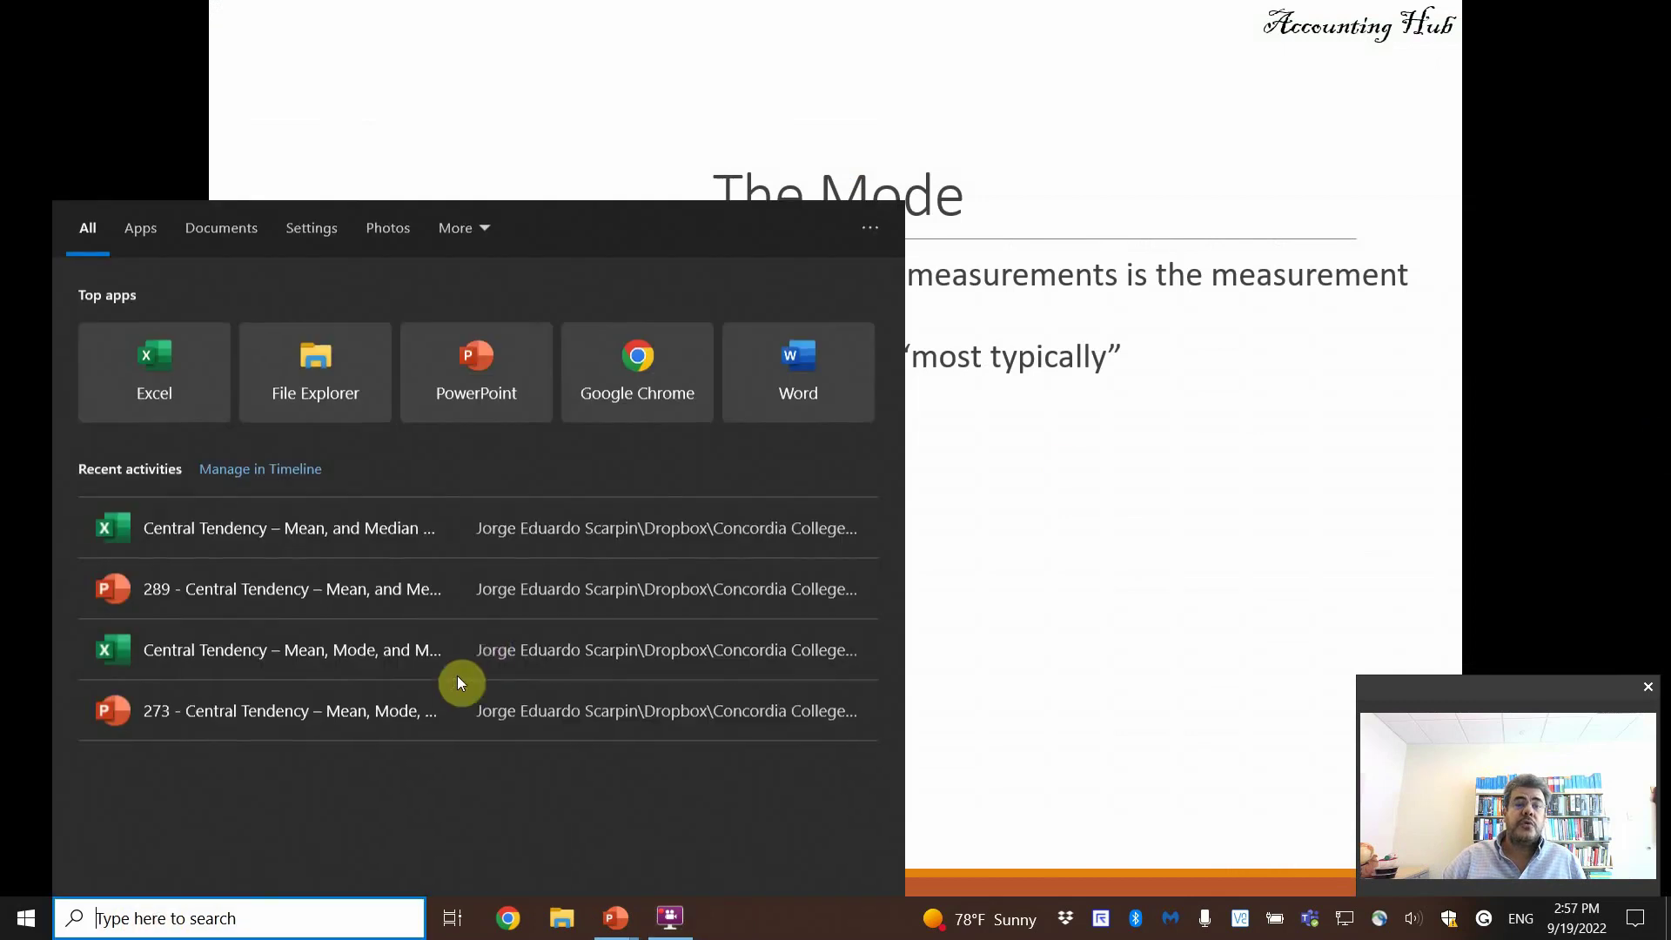
Step: Launch Tableau 2021.1 from Start search and defer the update until quitting
{"action": "type", "text": "tab"}
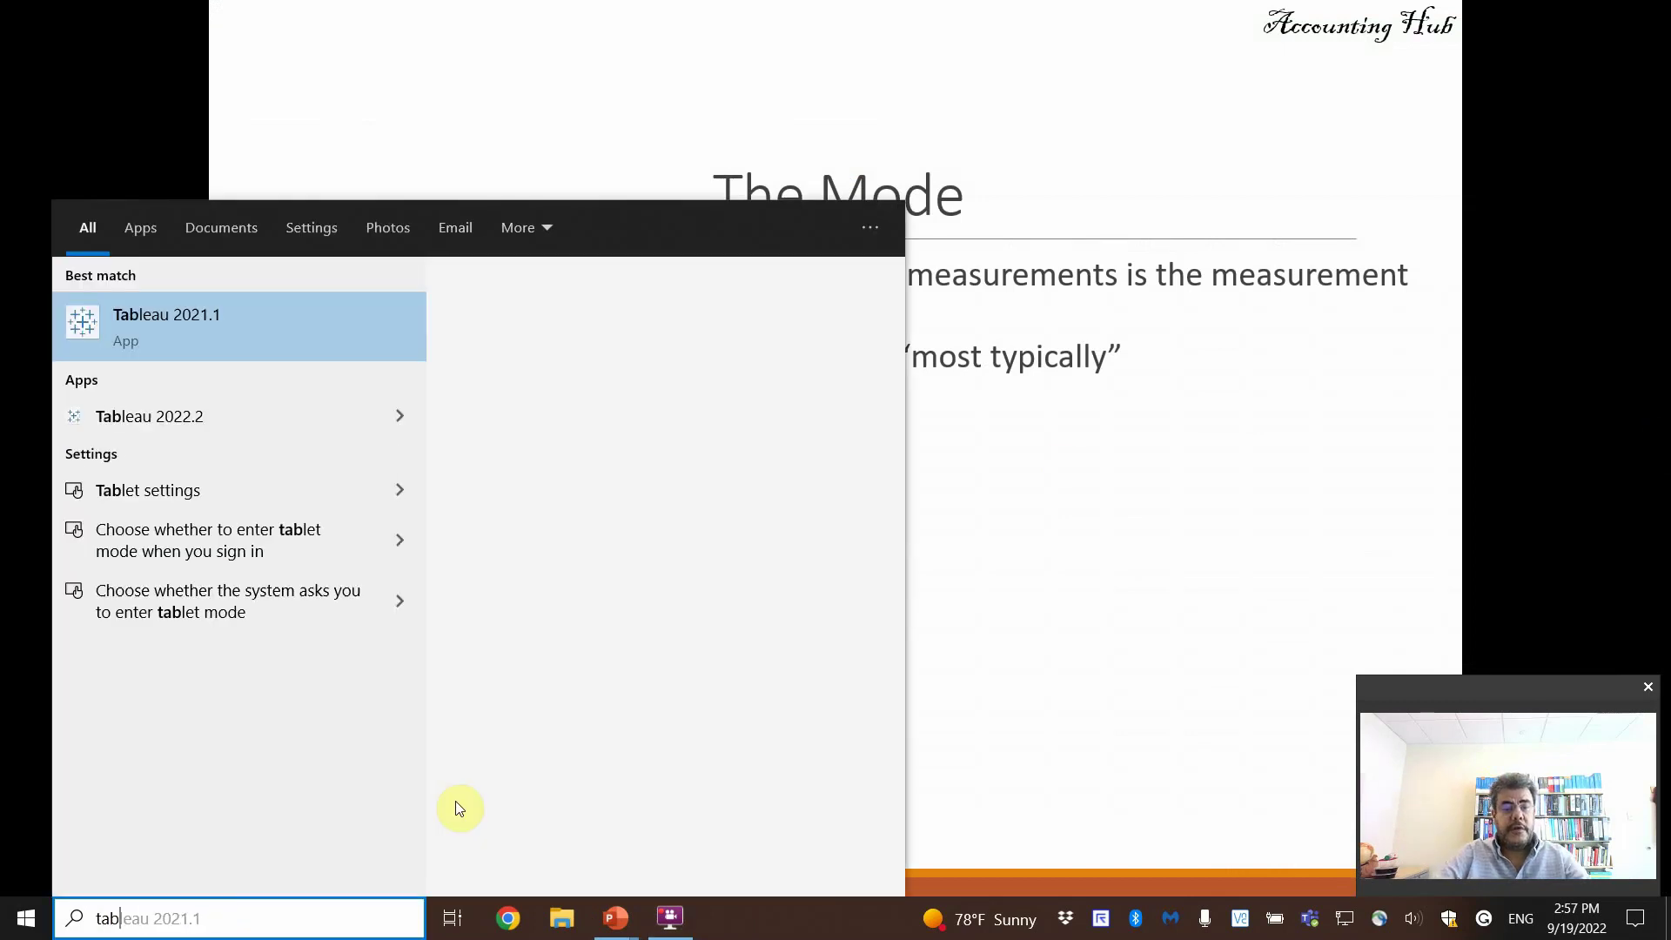
{"action": "type", "text": ";"}
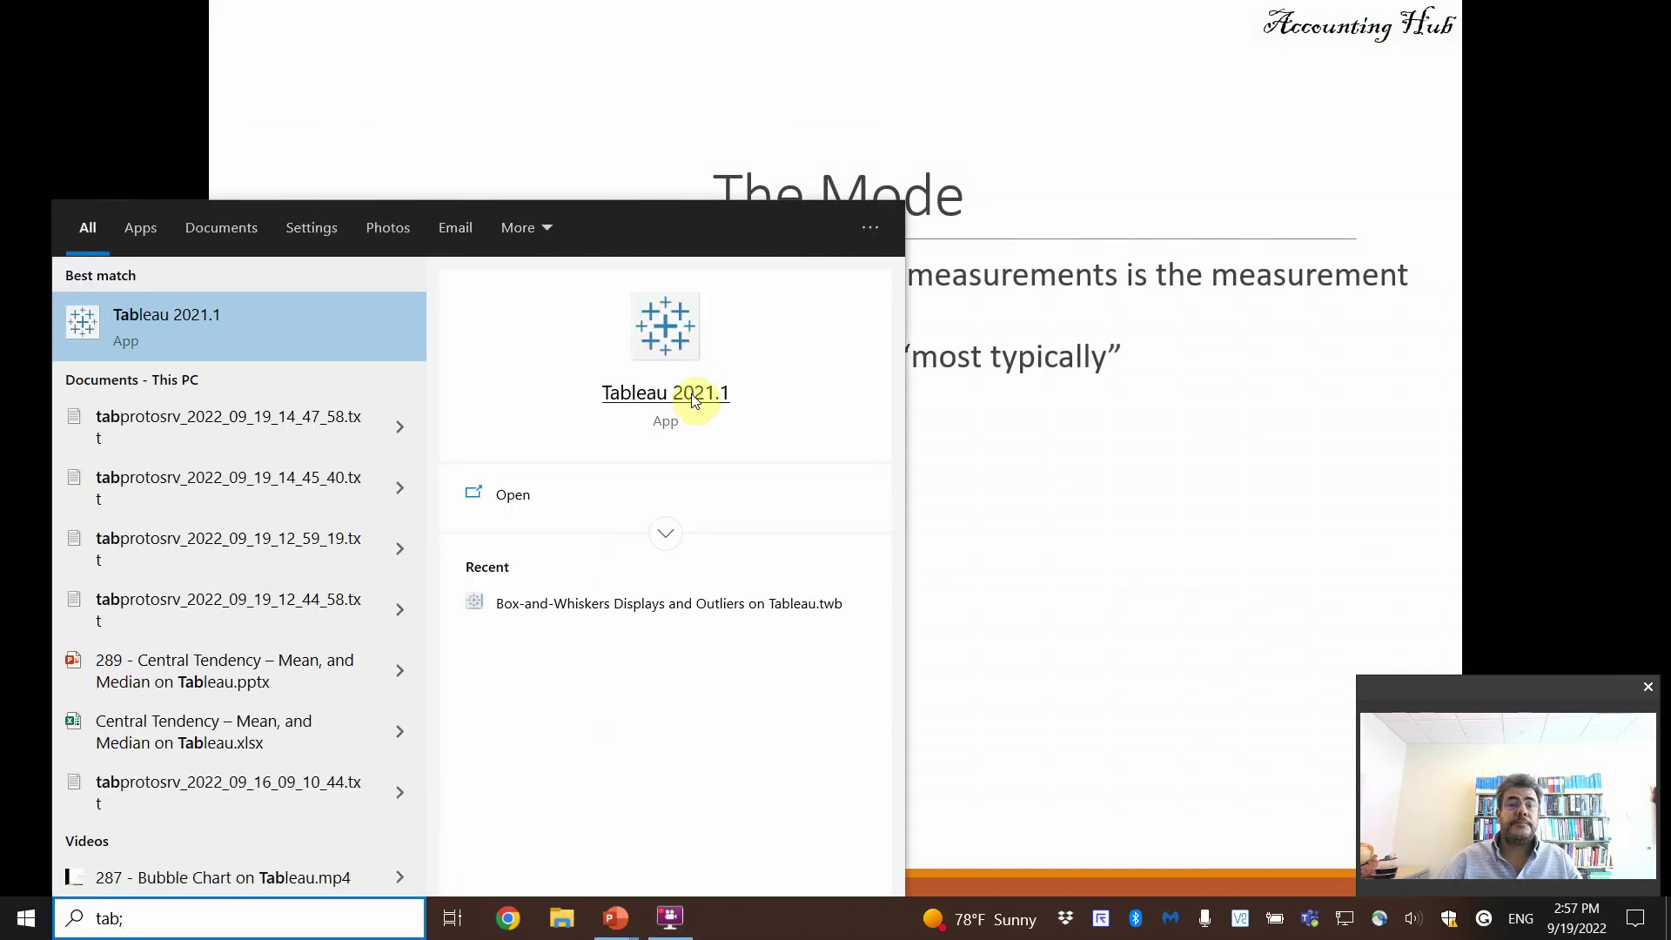
{"action": "left_click", "coordinate": [695, 397]}
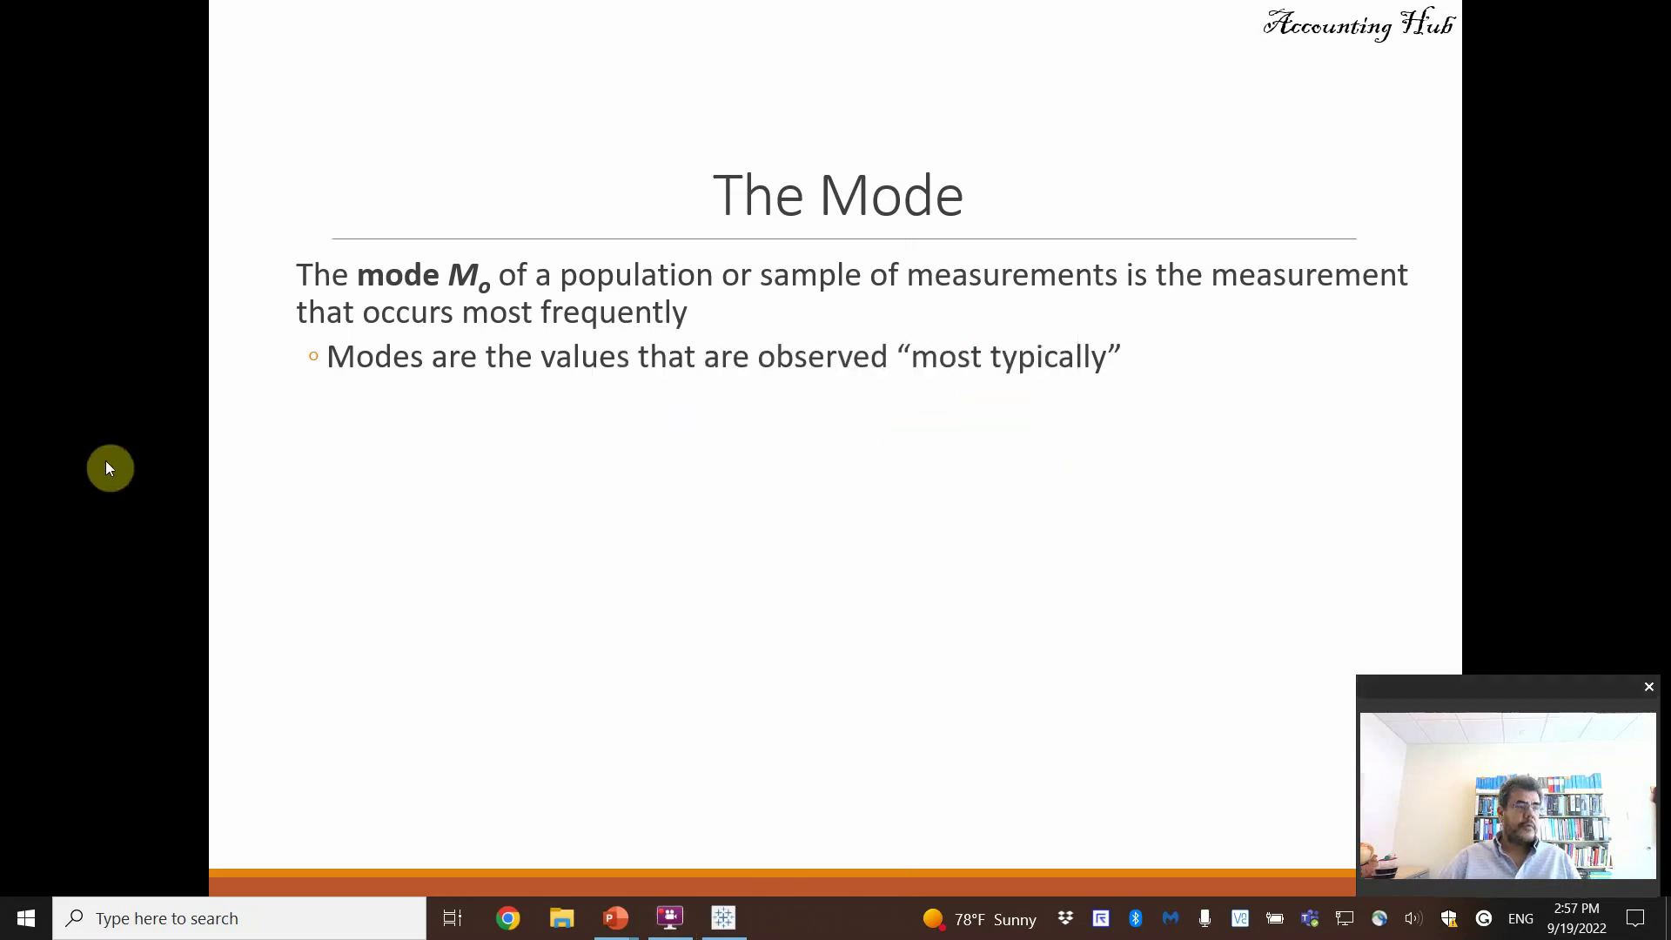
{"action": "left_click", "coordinate": [723, 917]}
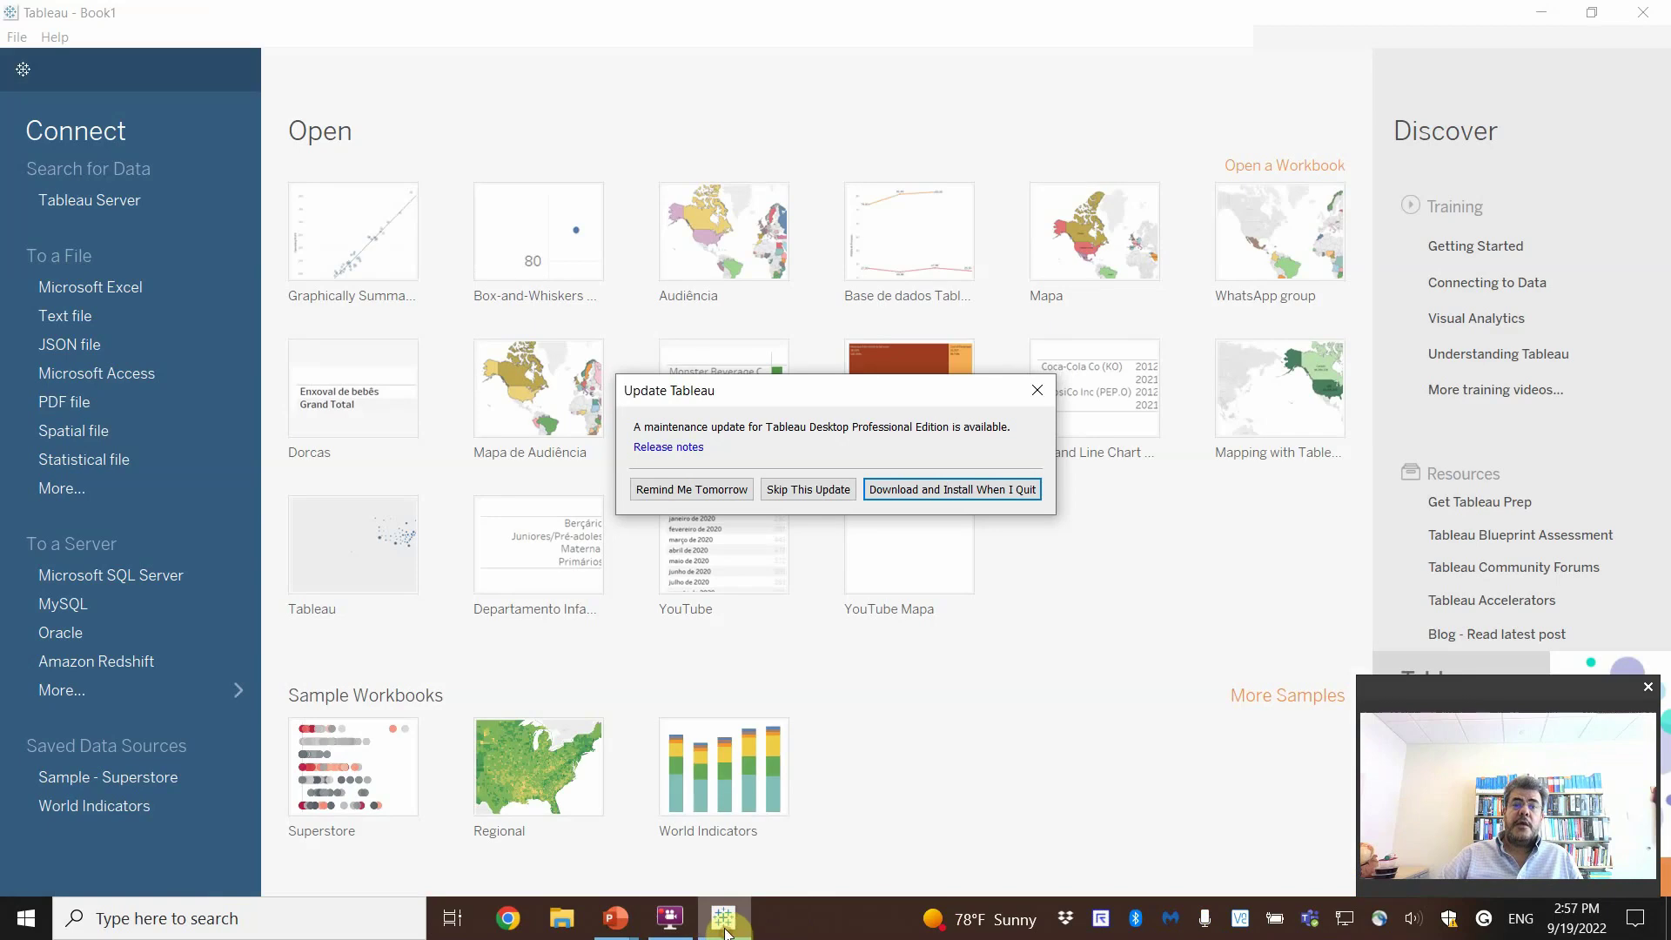
{"action": "left_click", "coordinate": [914, 491]}
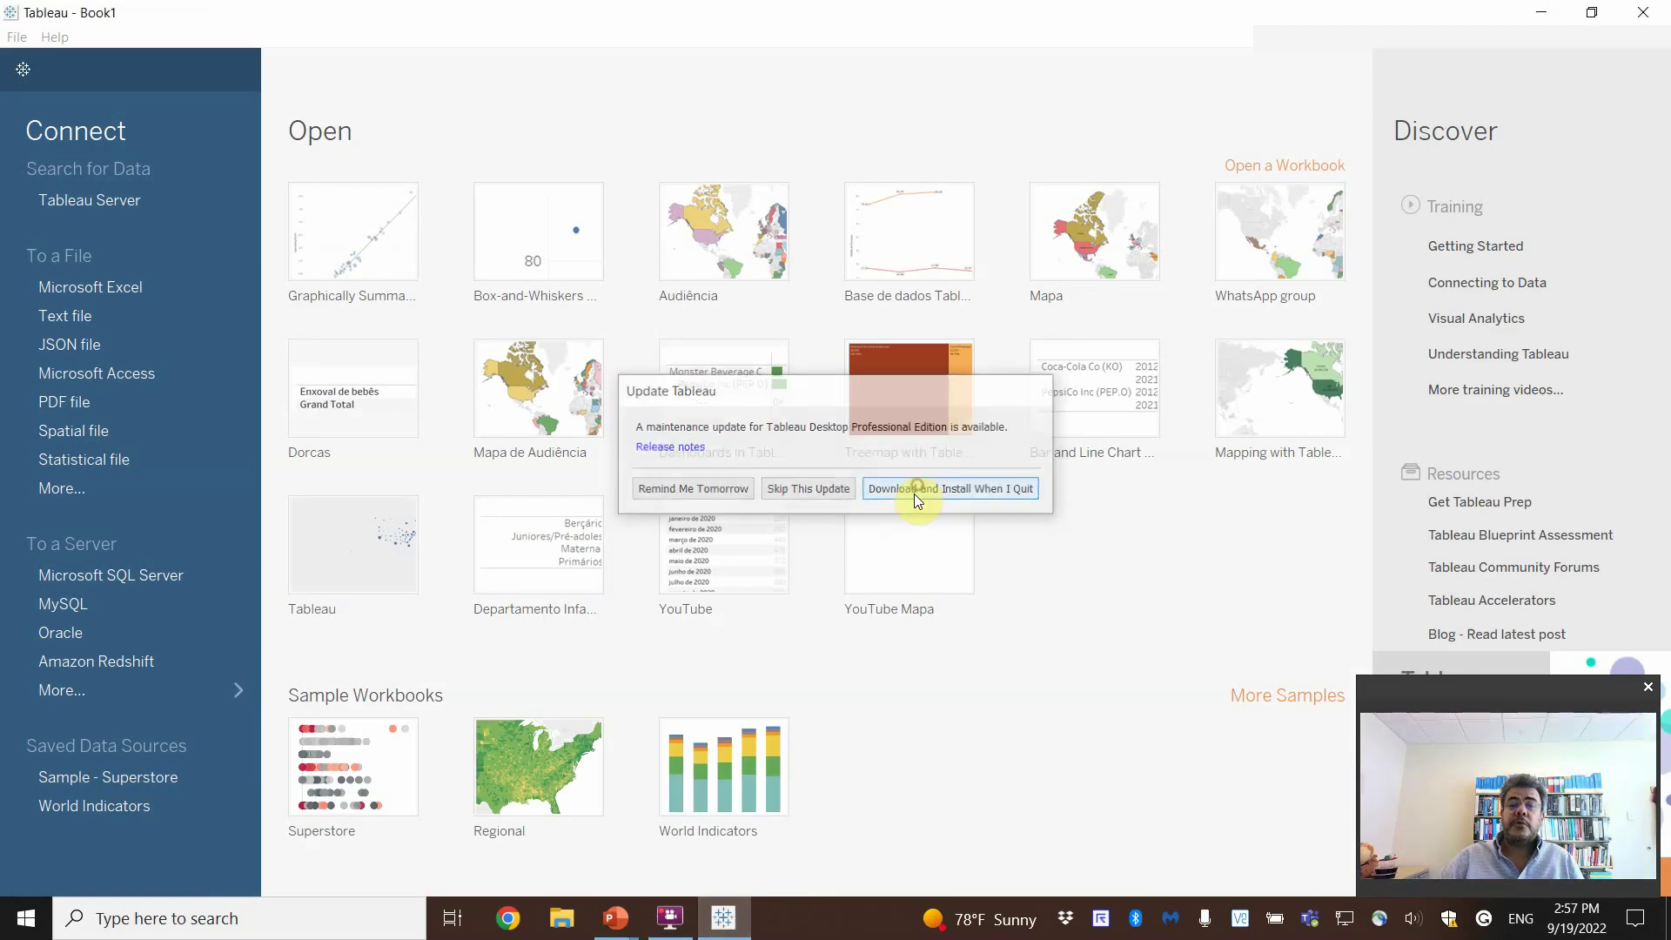
Step: Connect to the Central Tendency – Mean, and Median on Tableau Excel workbook and open Sheet 1
{"action": "left_click", "coordinate": [103, 289]}
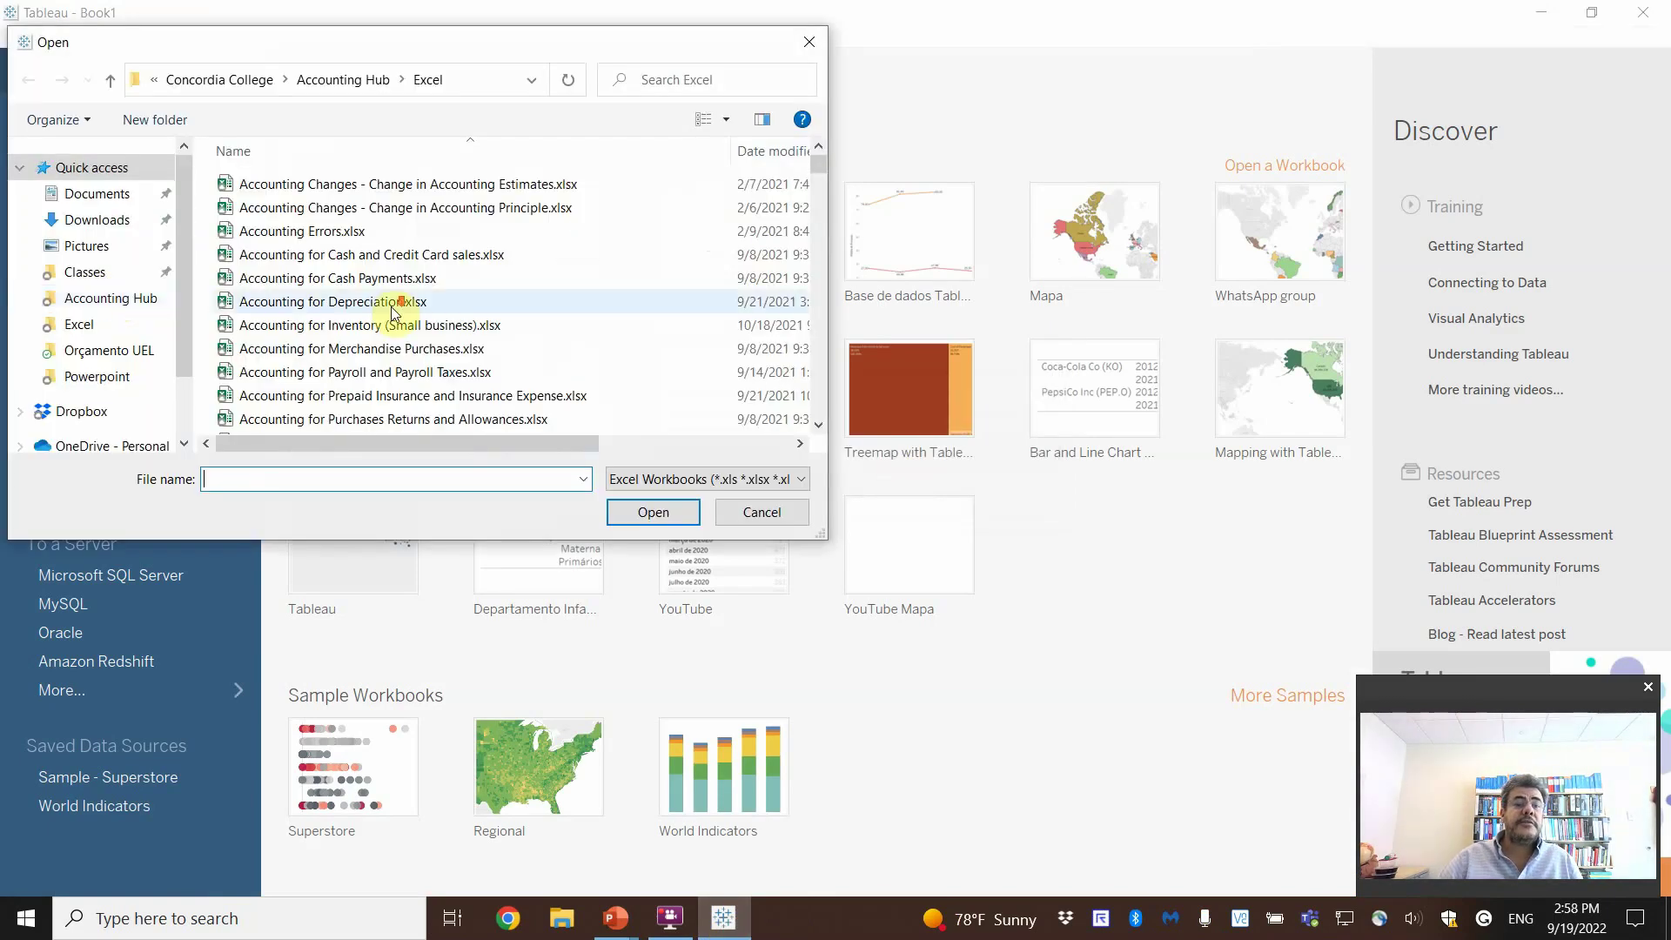
{"action": "scroll", "coordinate": [394, 313], "scroll_direction": "down", "scroll_amount": 4}
{"action": "left_click", "coordinate": [395, 309]}
{"action": "key", "text": "c"}
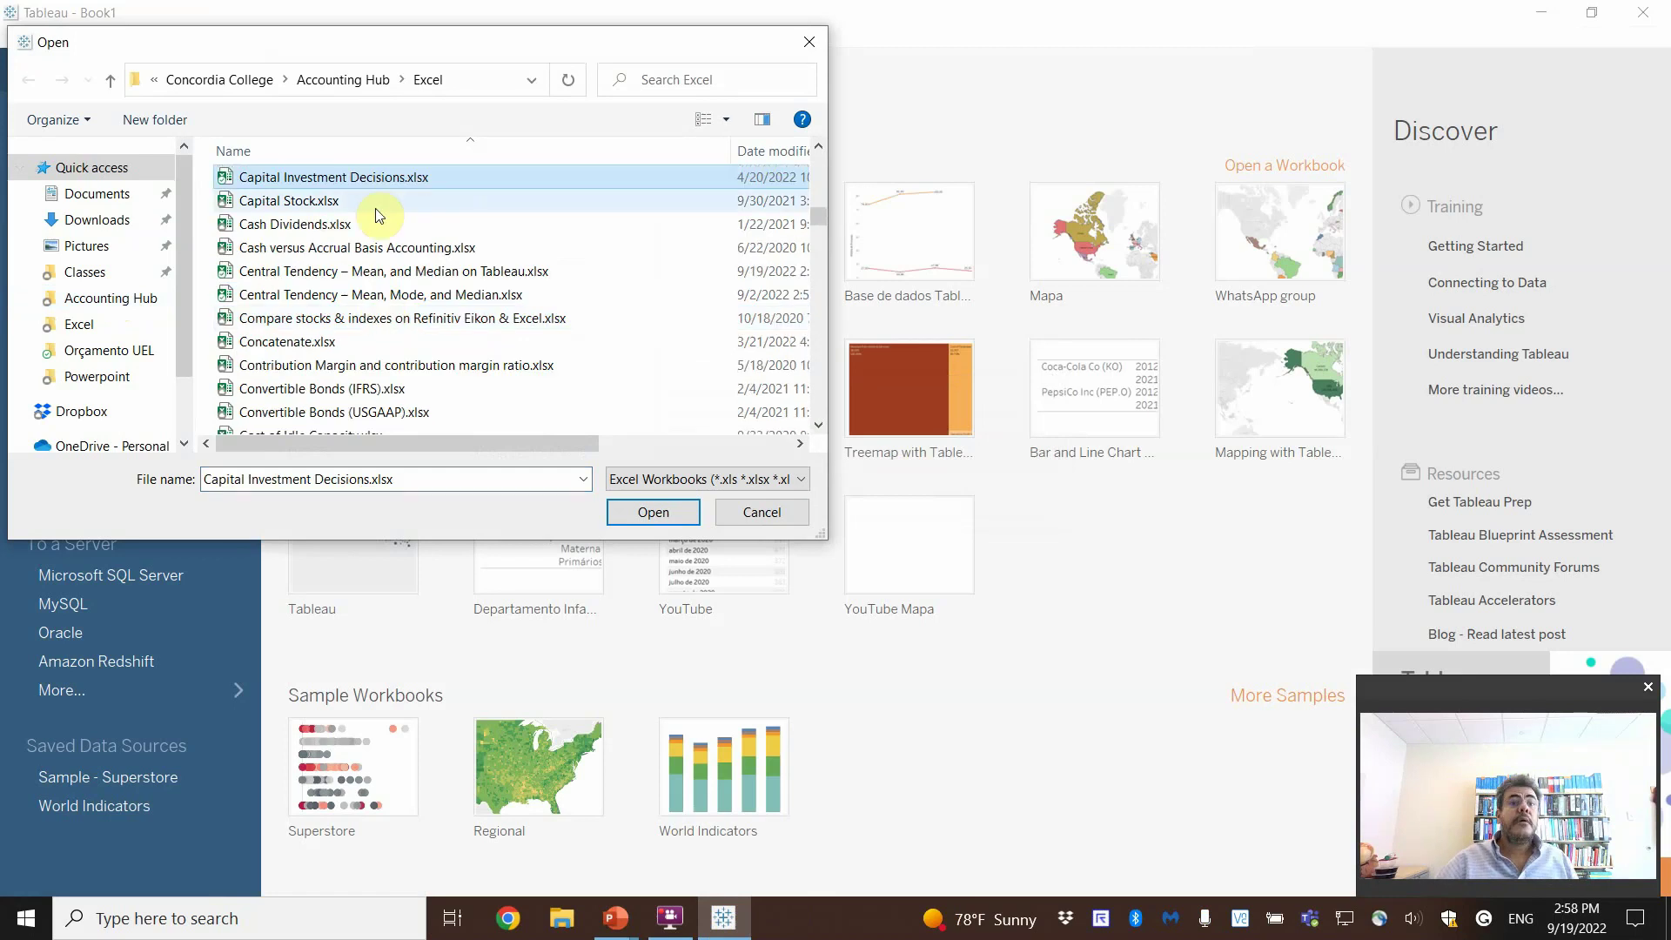
{"action": "double_click", "coordinate": [426, 272]}
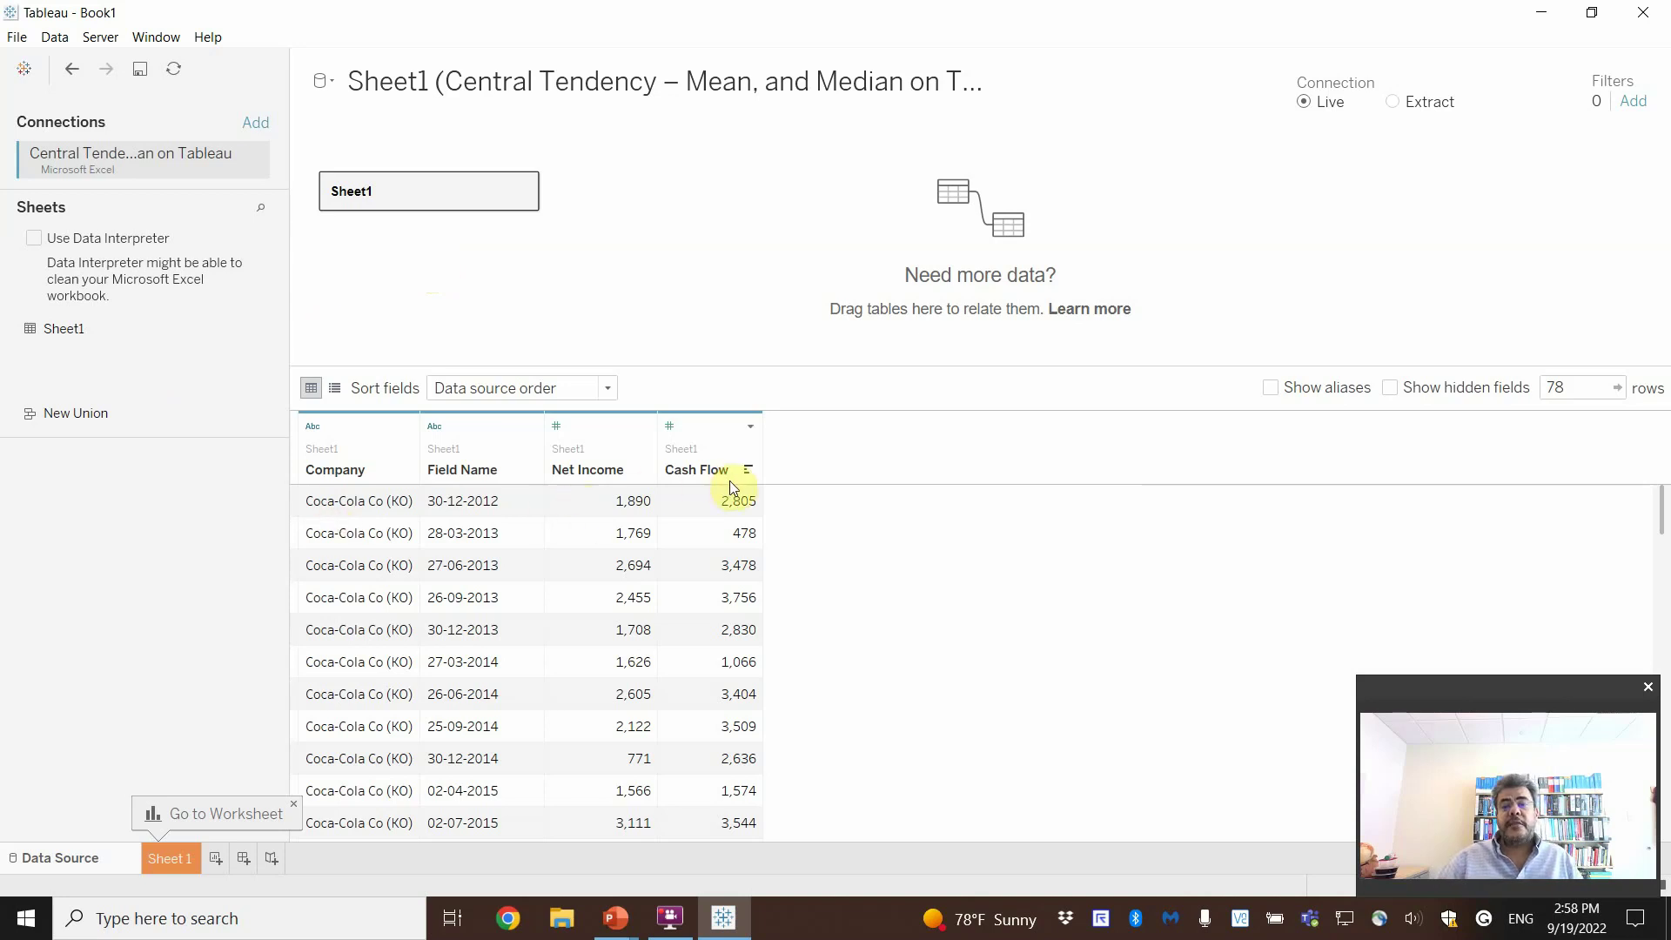
{"action": "left_click", "coordinate": [169, 854]}
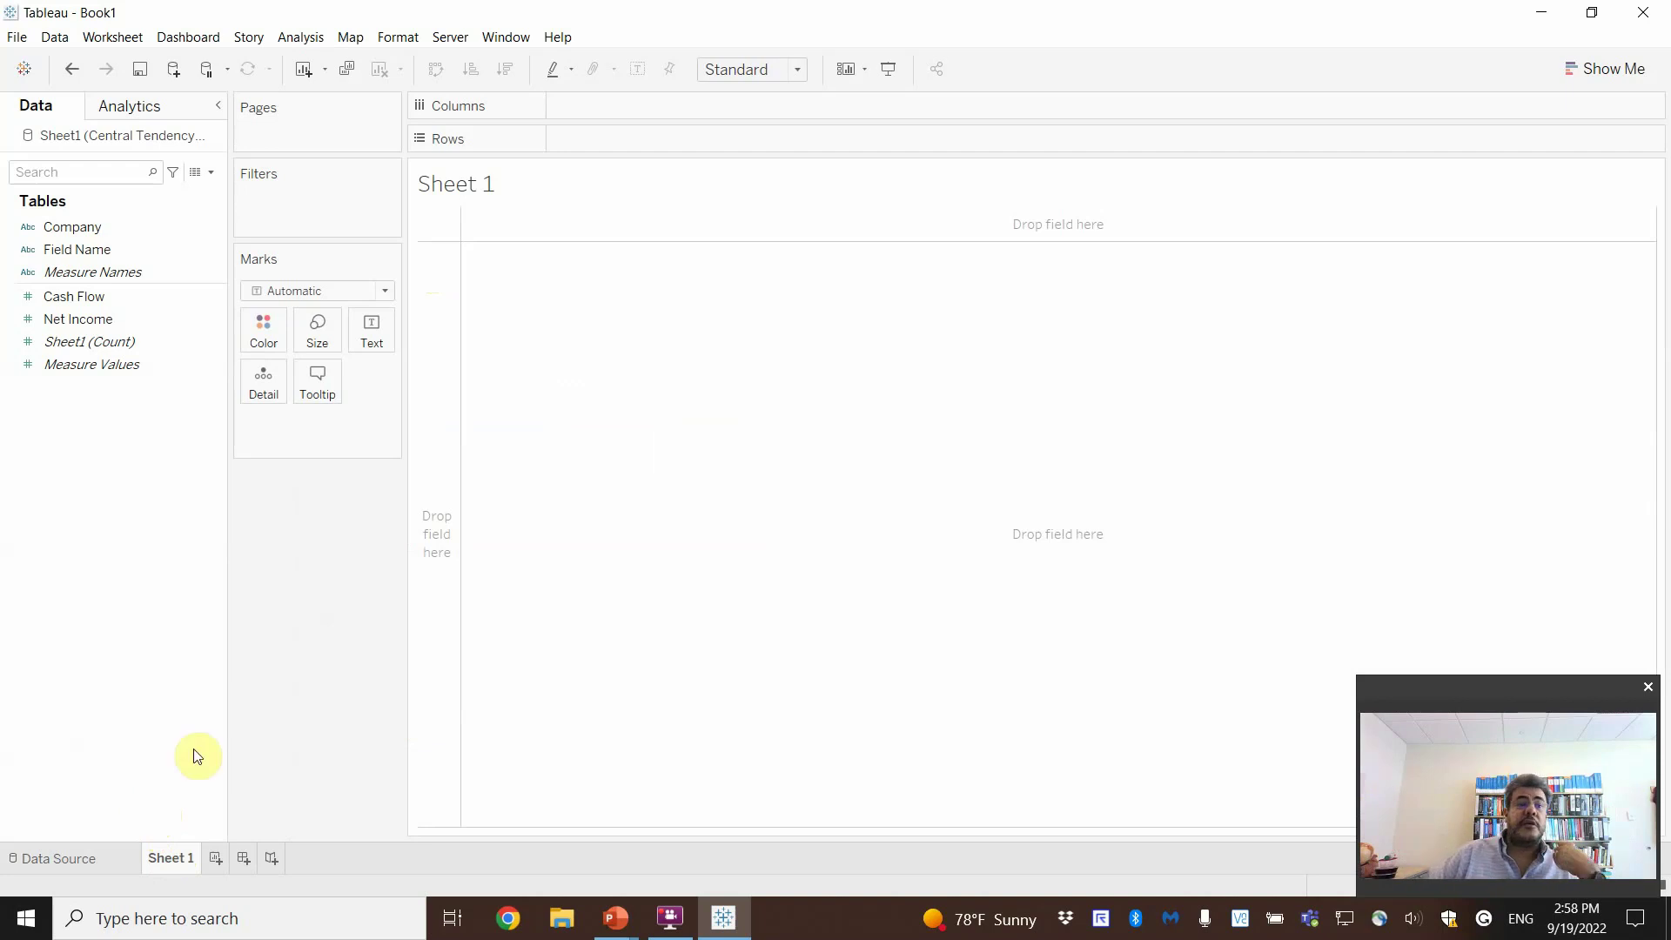
Step: Chart Cash Flow as bars with Company on Columns and Cash Flow on Rows
{"action": "left_click", "coordinate": [61, 250]}
{"action": "left_click_drag", "start_coordinate": [70, 228], "coordinate": [592, 112]}
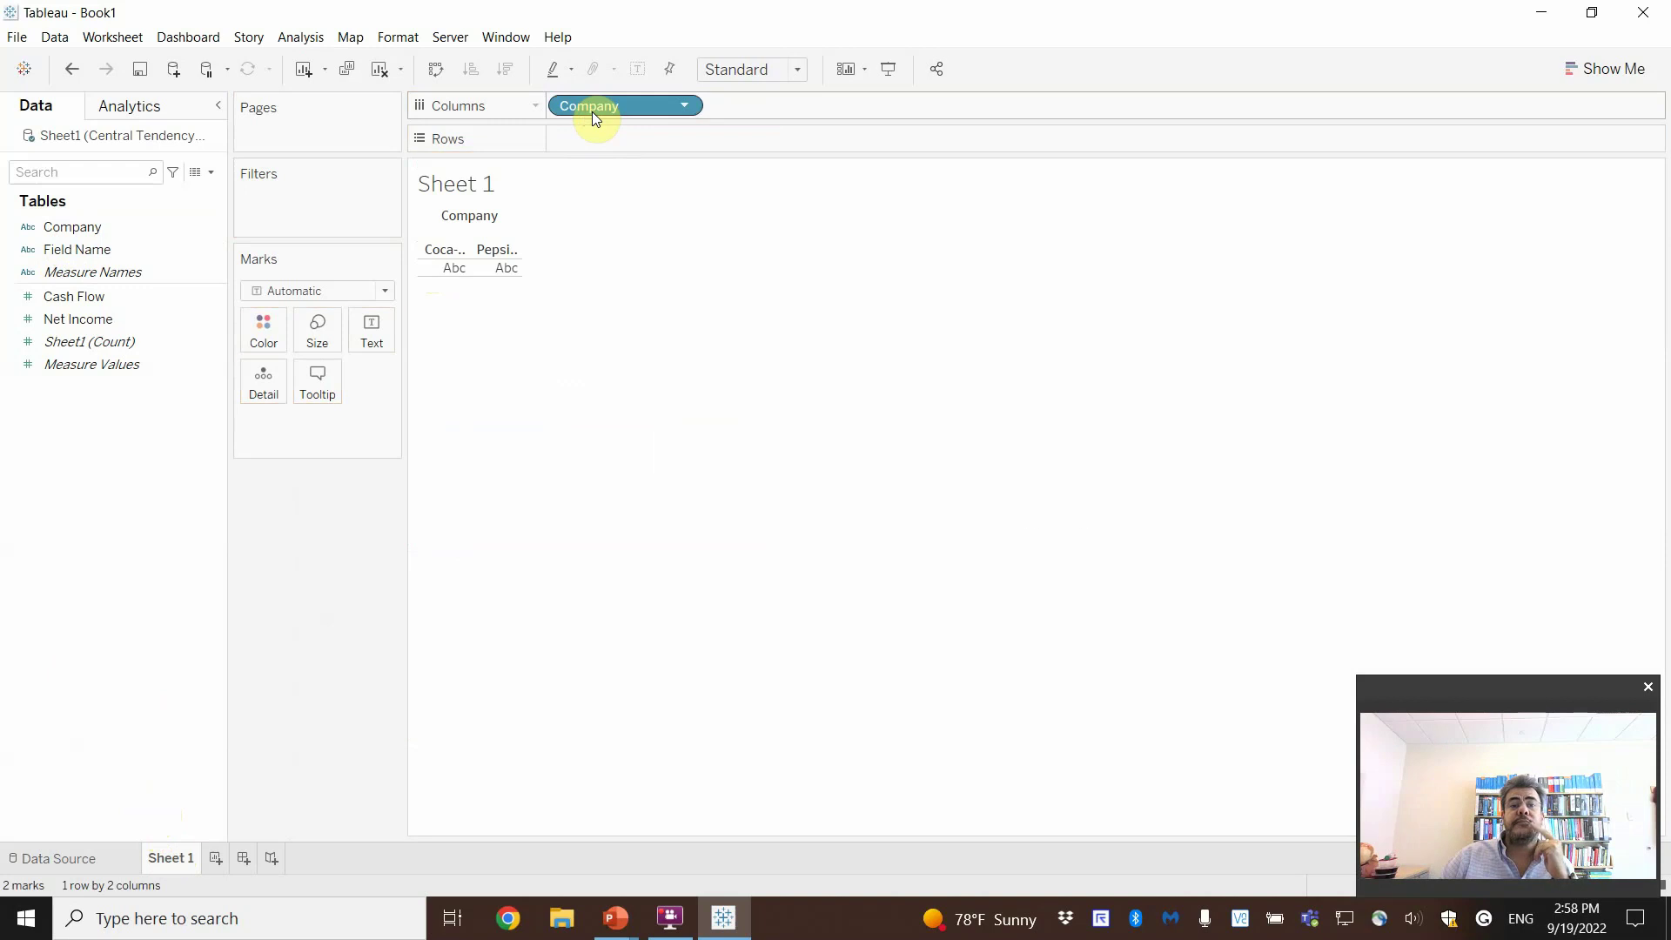
{"action": "left_click", "coordinate": [55, 298]}
{"action": "left_click_drag", "start_coordinate": [55, 298], "coordinate": [567, 139]}
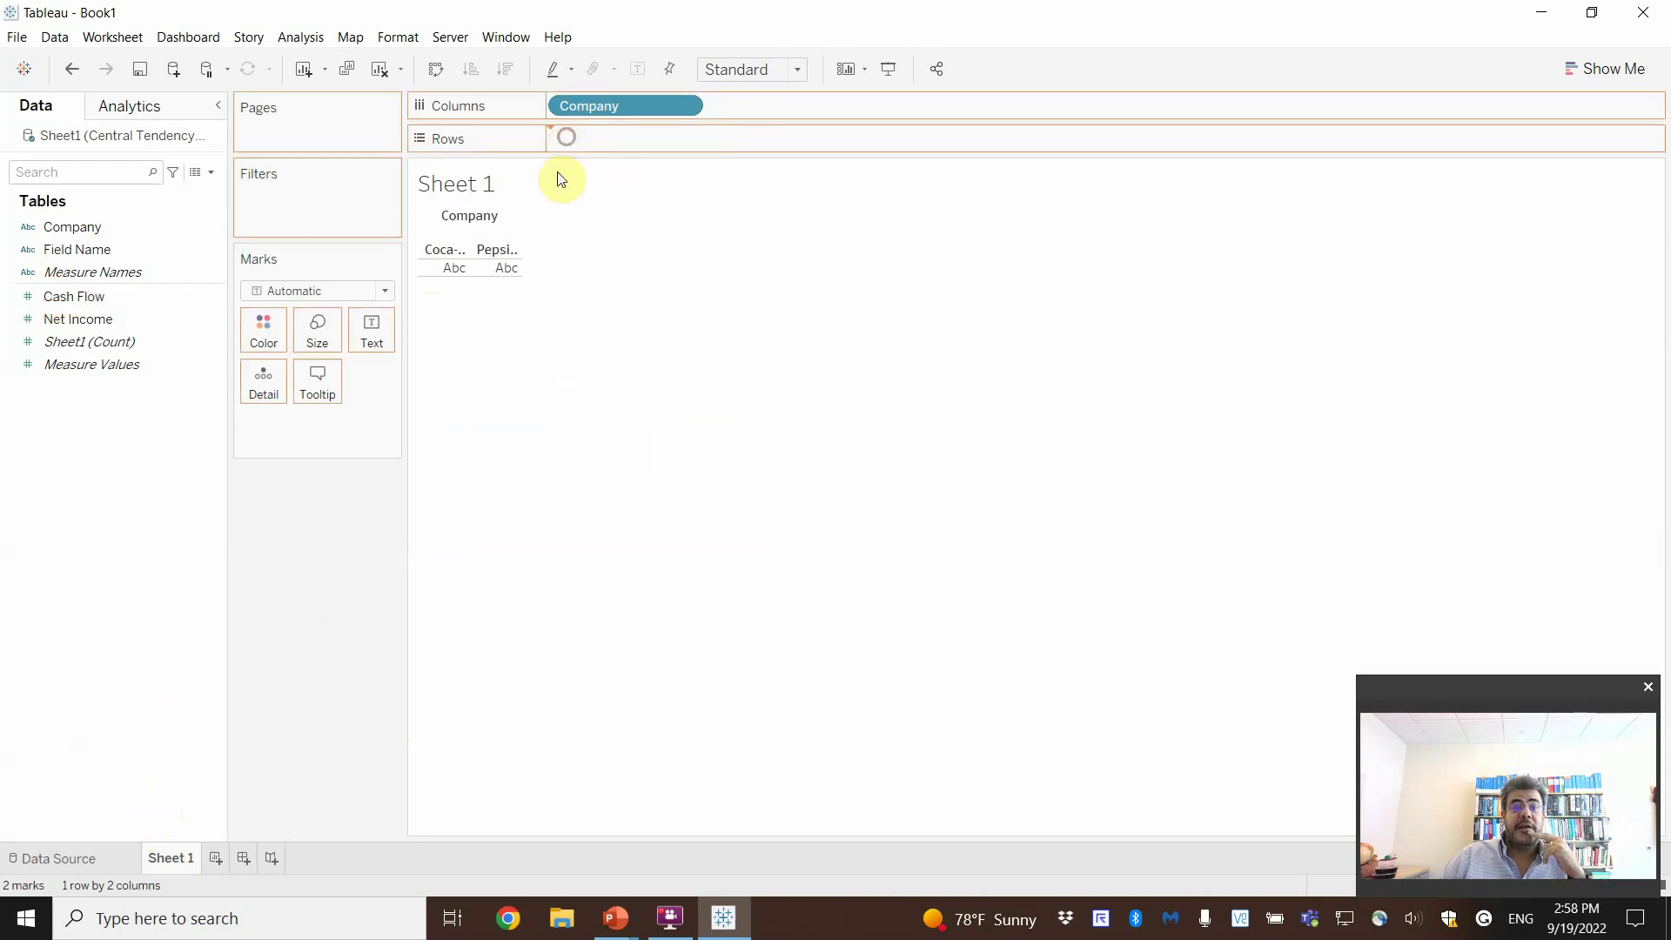
Step: Rename the worksheet to 'Cash Flow'
{"action": "double_click", "coordinate": [173, 856]}
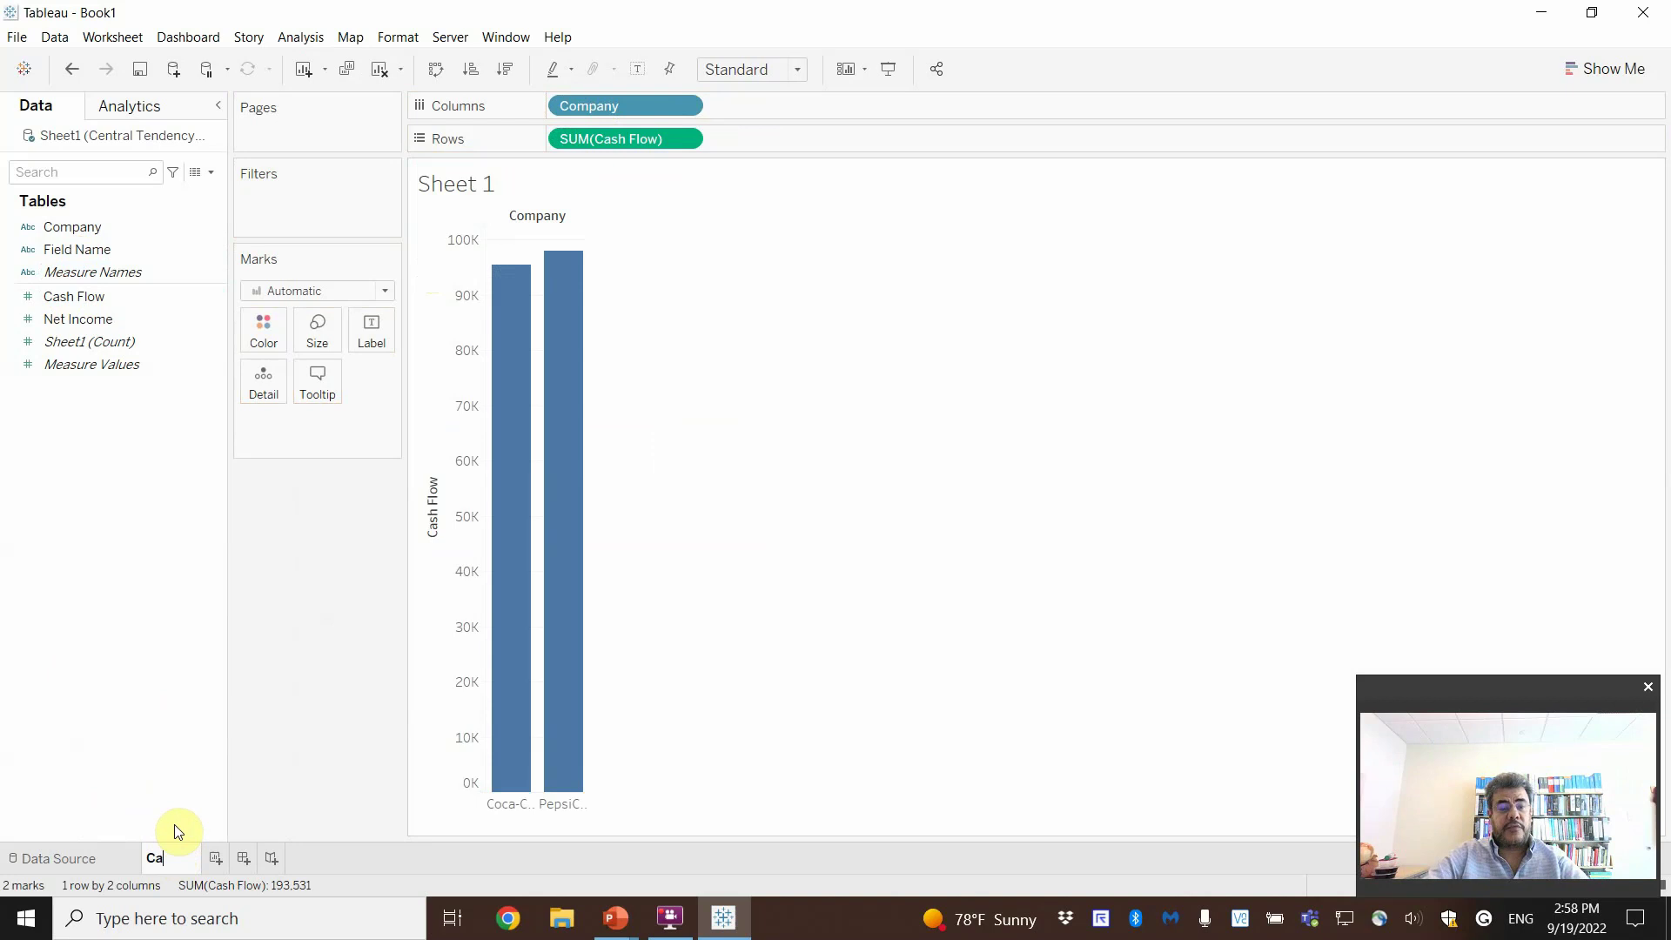
{"action": "type", "text": "Cash Flow"}
{"action": "key", "text": "Return"}
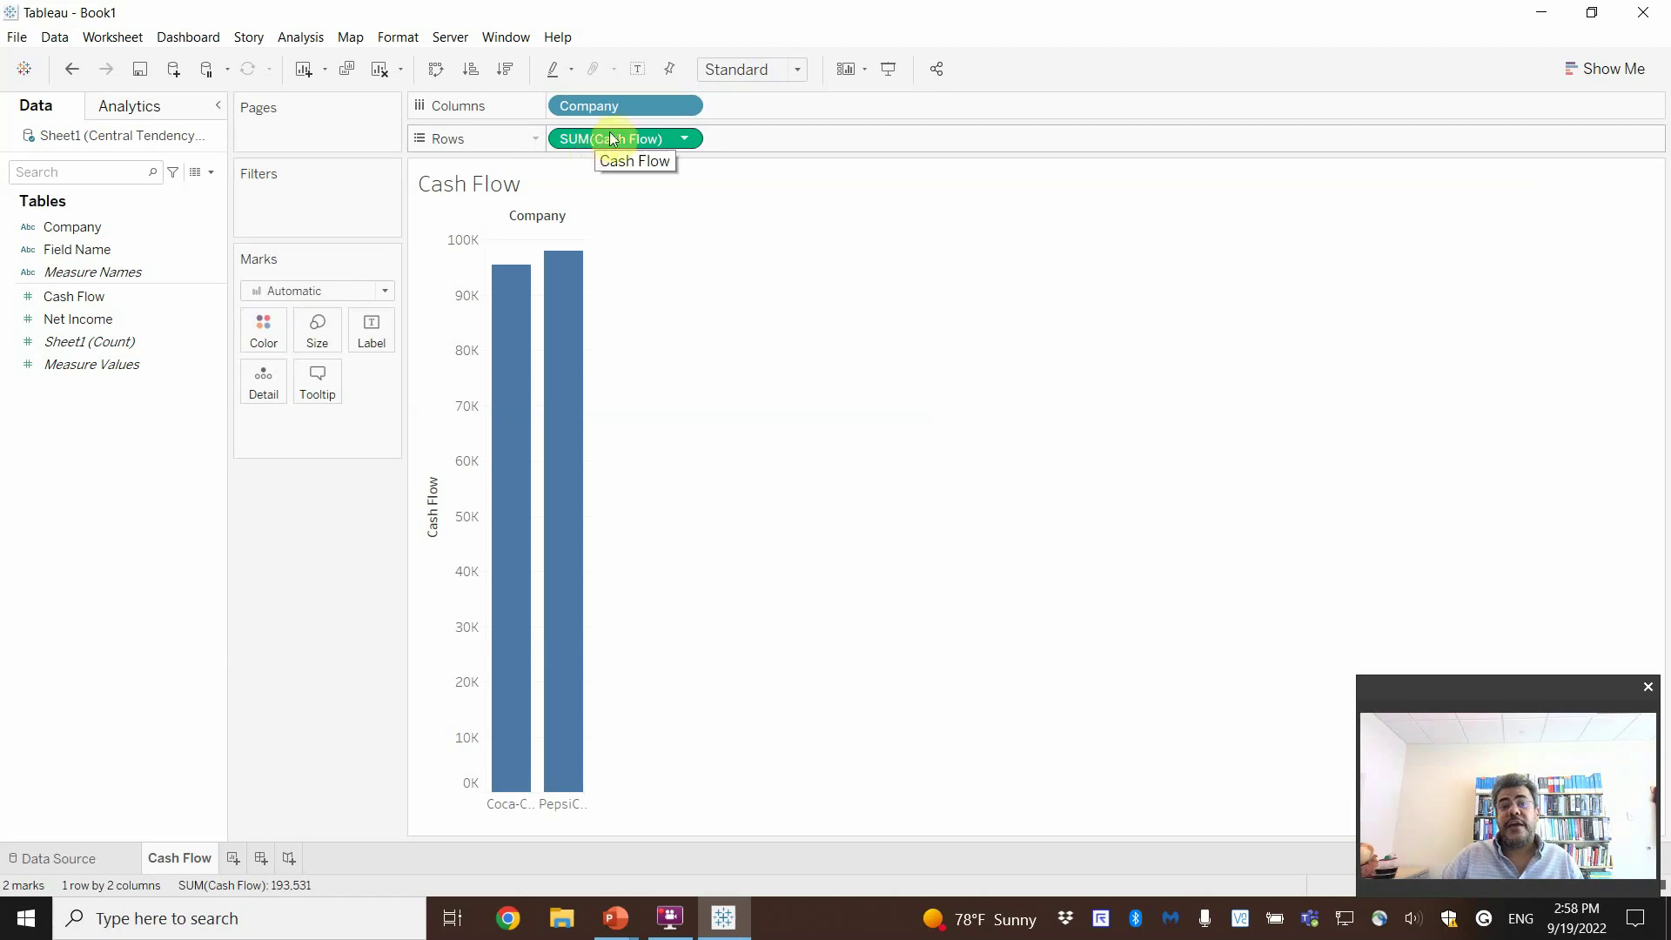
Step: Change the Cash Flow measure from Sum to Average
{"action": "left_click", "coordinate": [686, 139]}
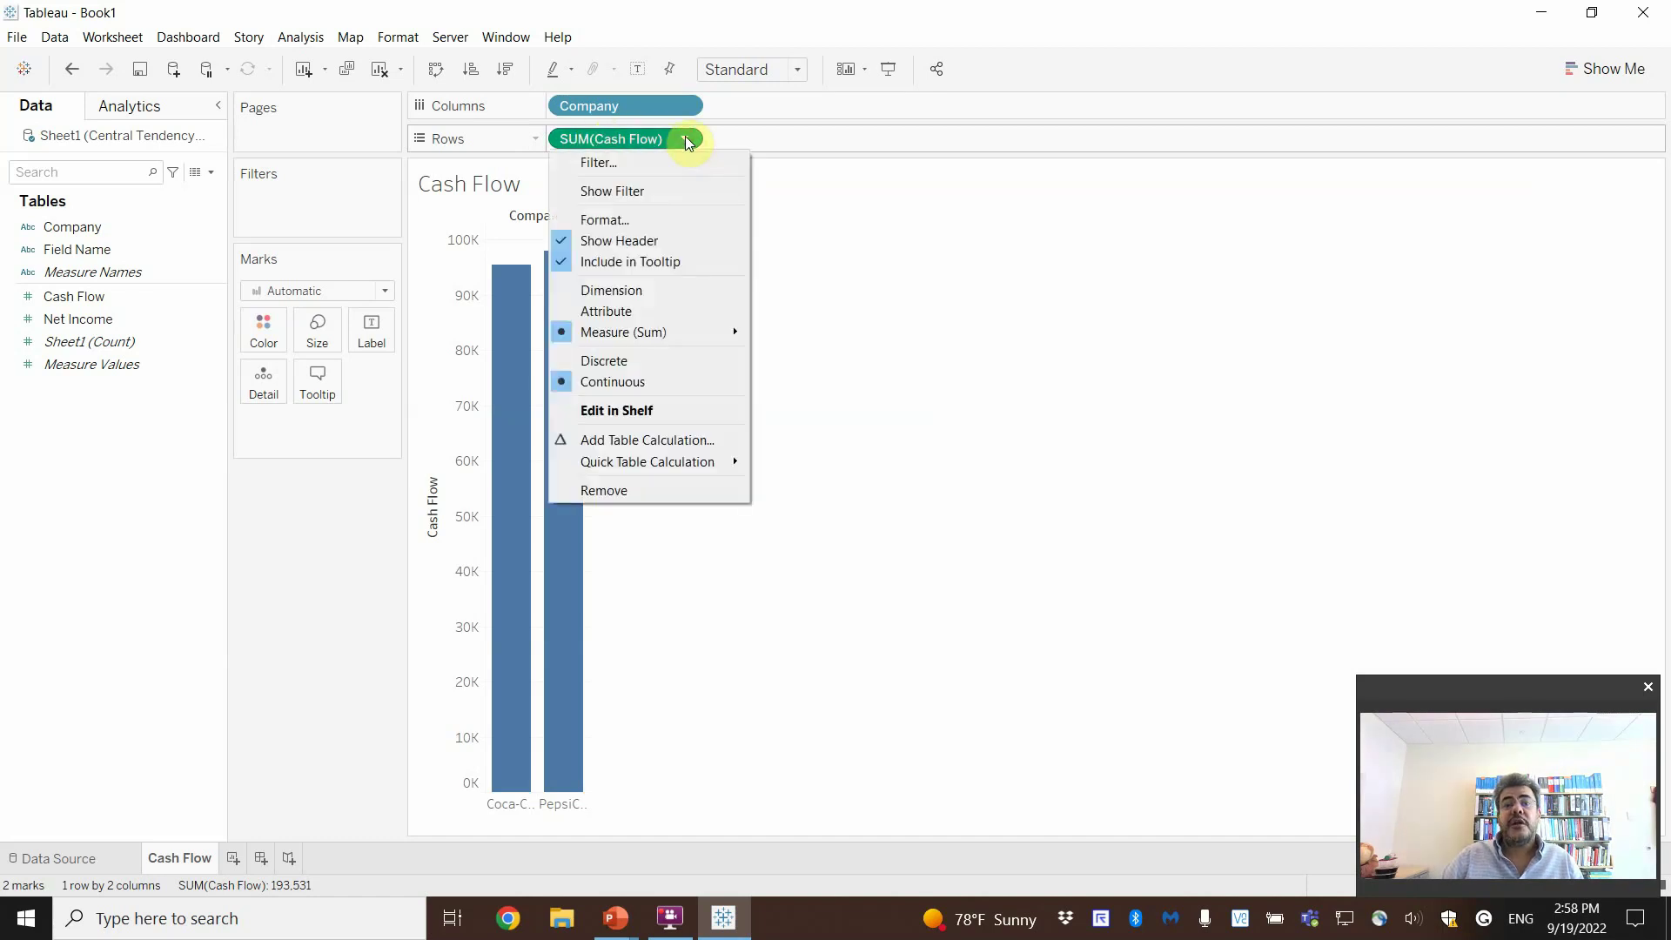
{"action": "mouse_move", "coordinate": [677, 330]}
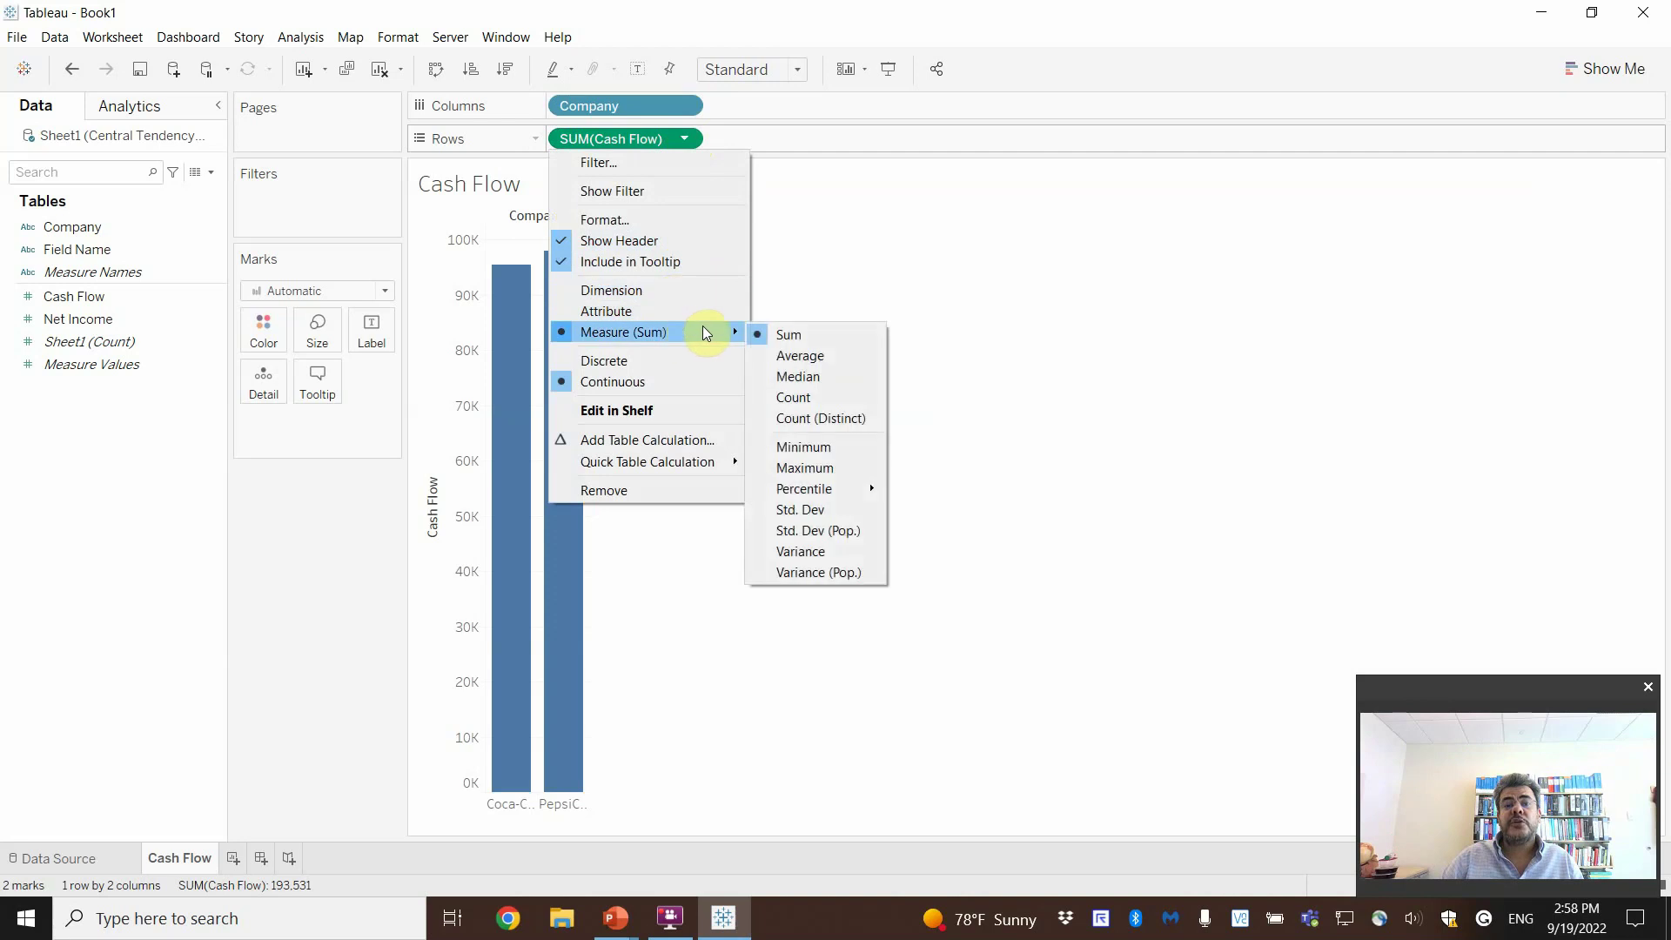
{"action": "left_click", "coordinate": [812, 358]}
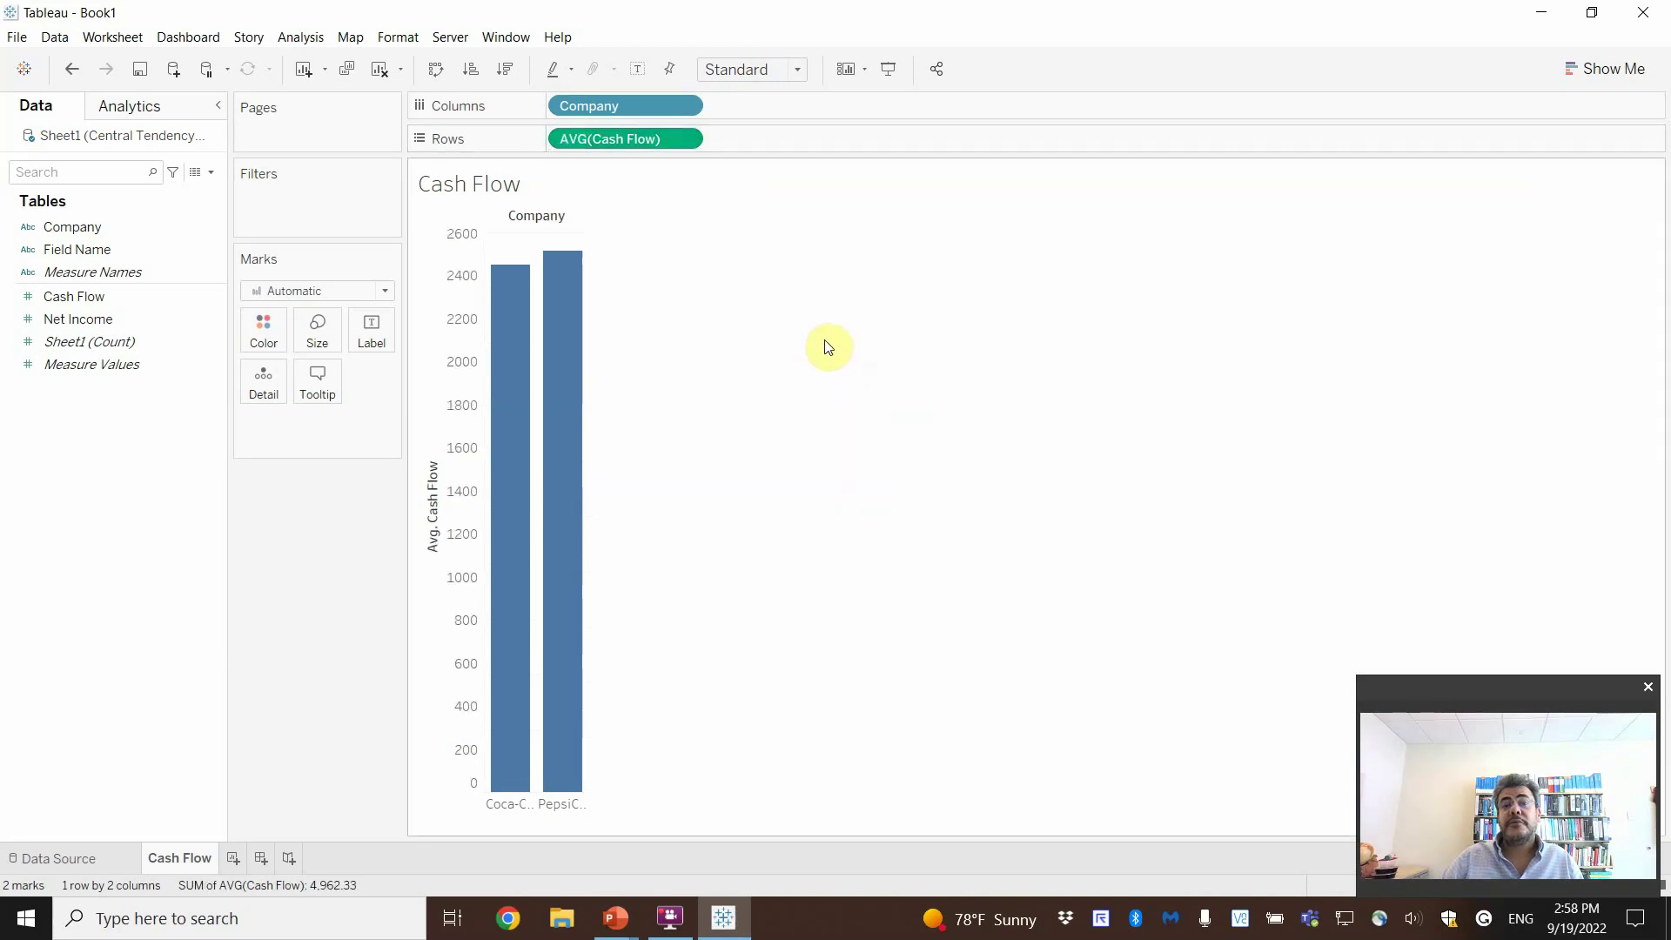
{"action": "mouse_move", "coordinate": [503, 285]}
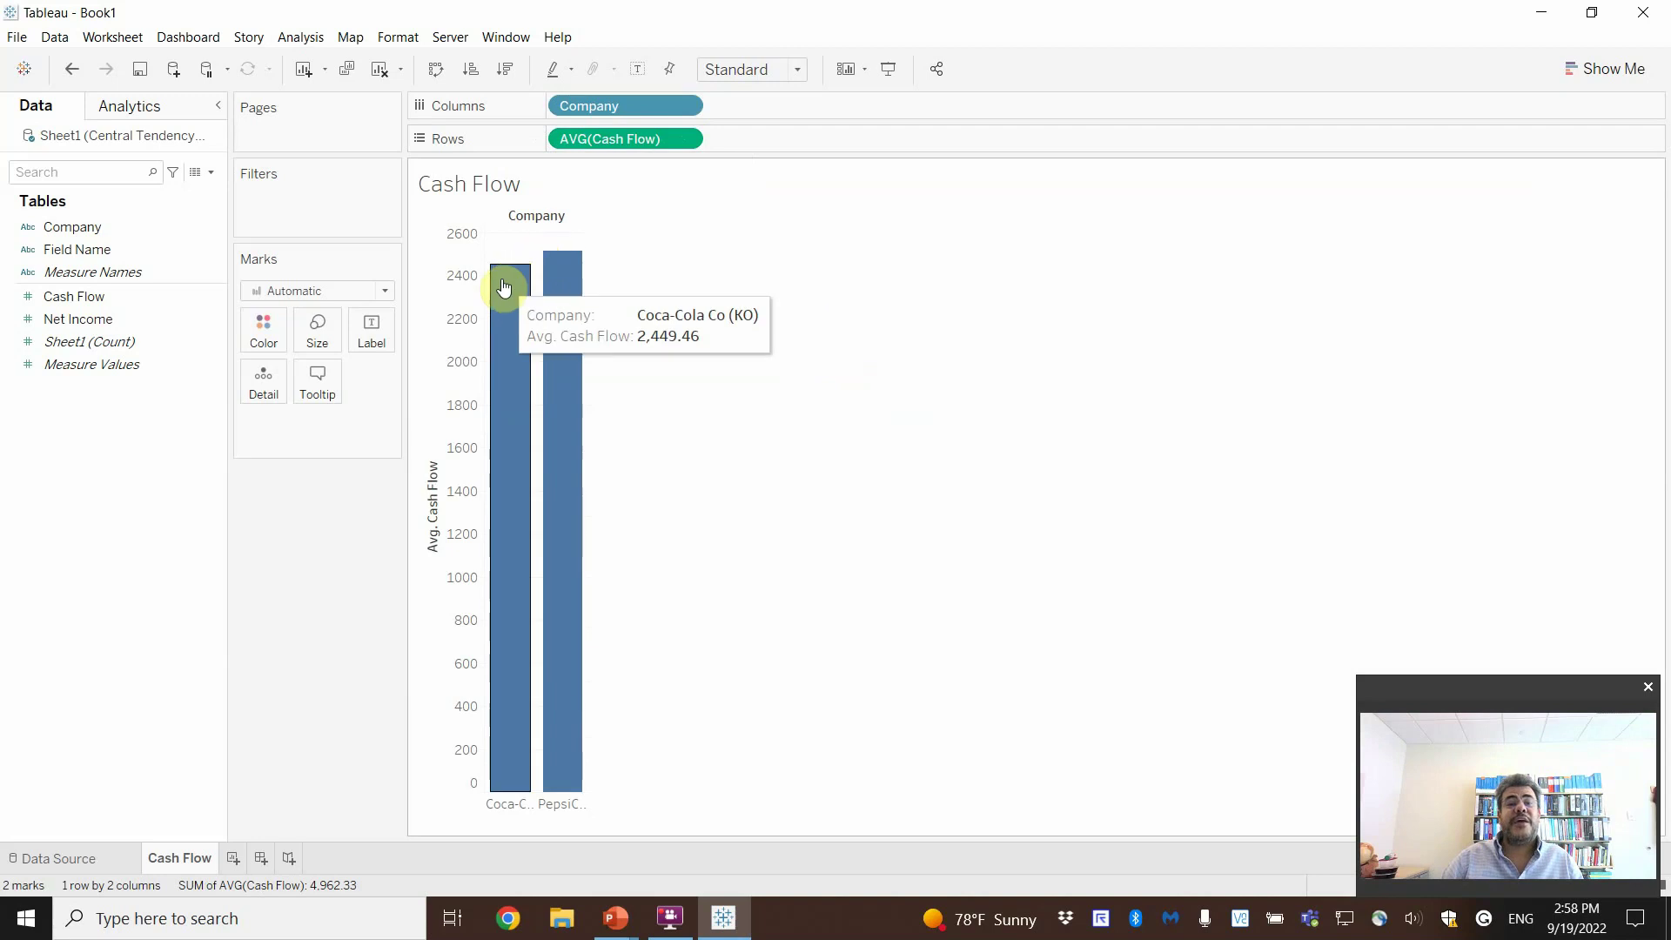
{"action": "left_click", "coordinate": [685, 142]}
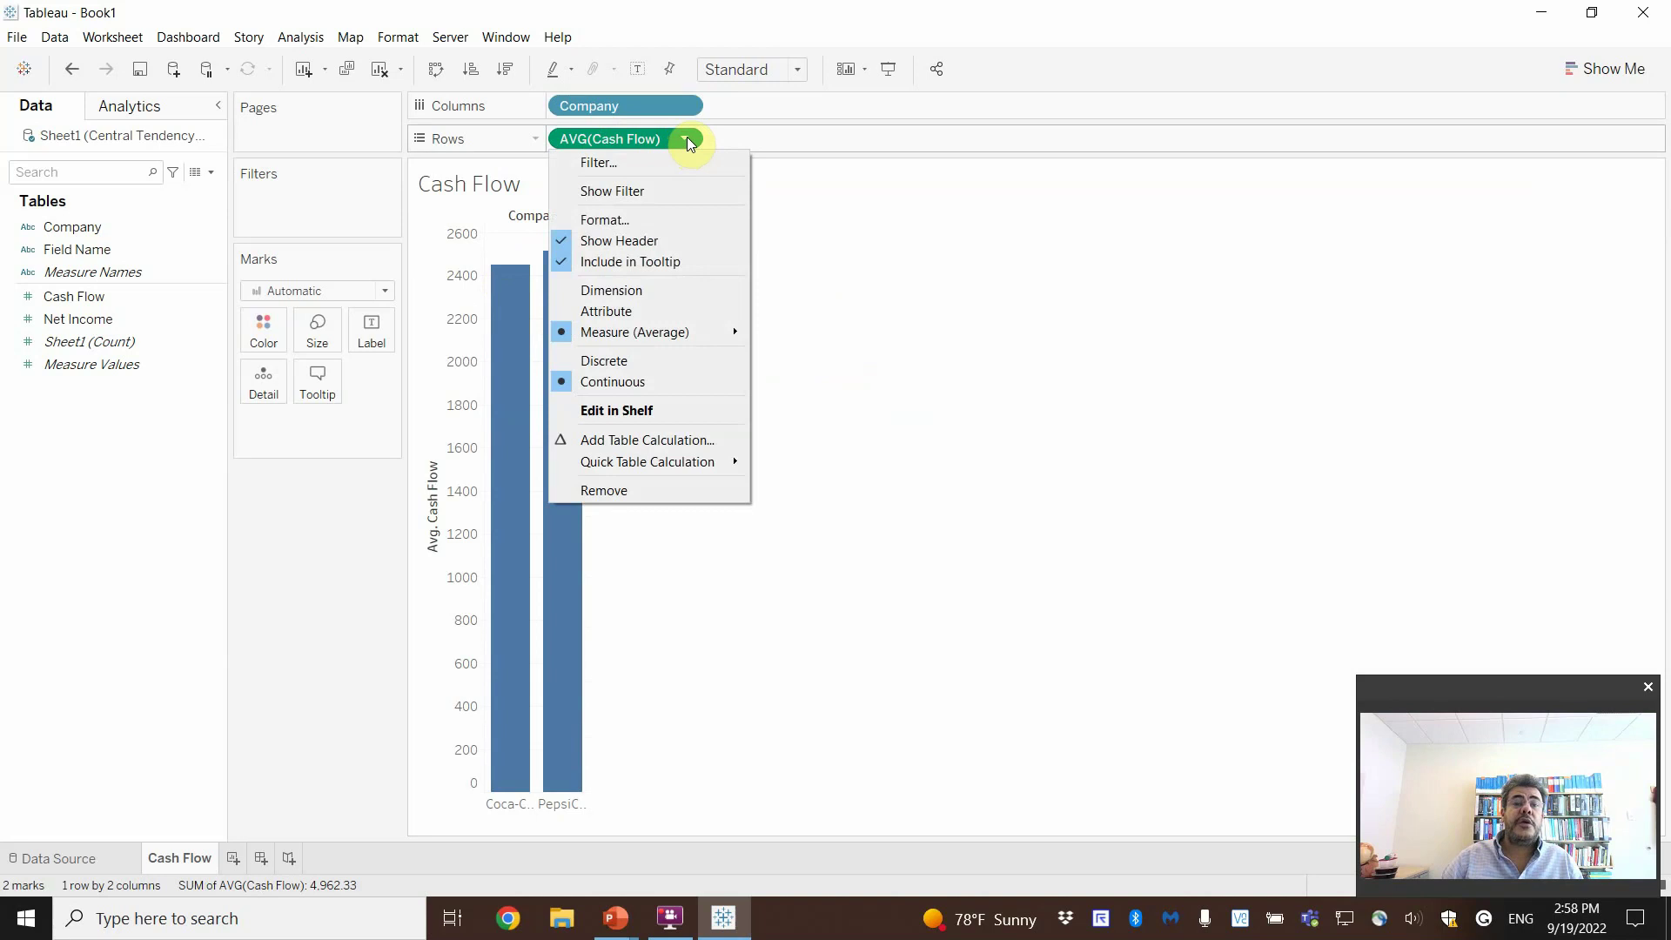
{"action": "left_click", "coordinate": [687, 140]}
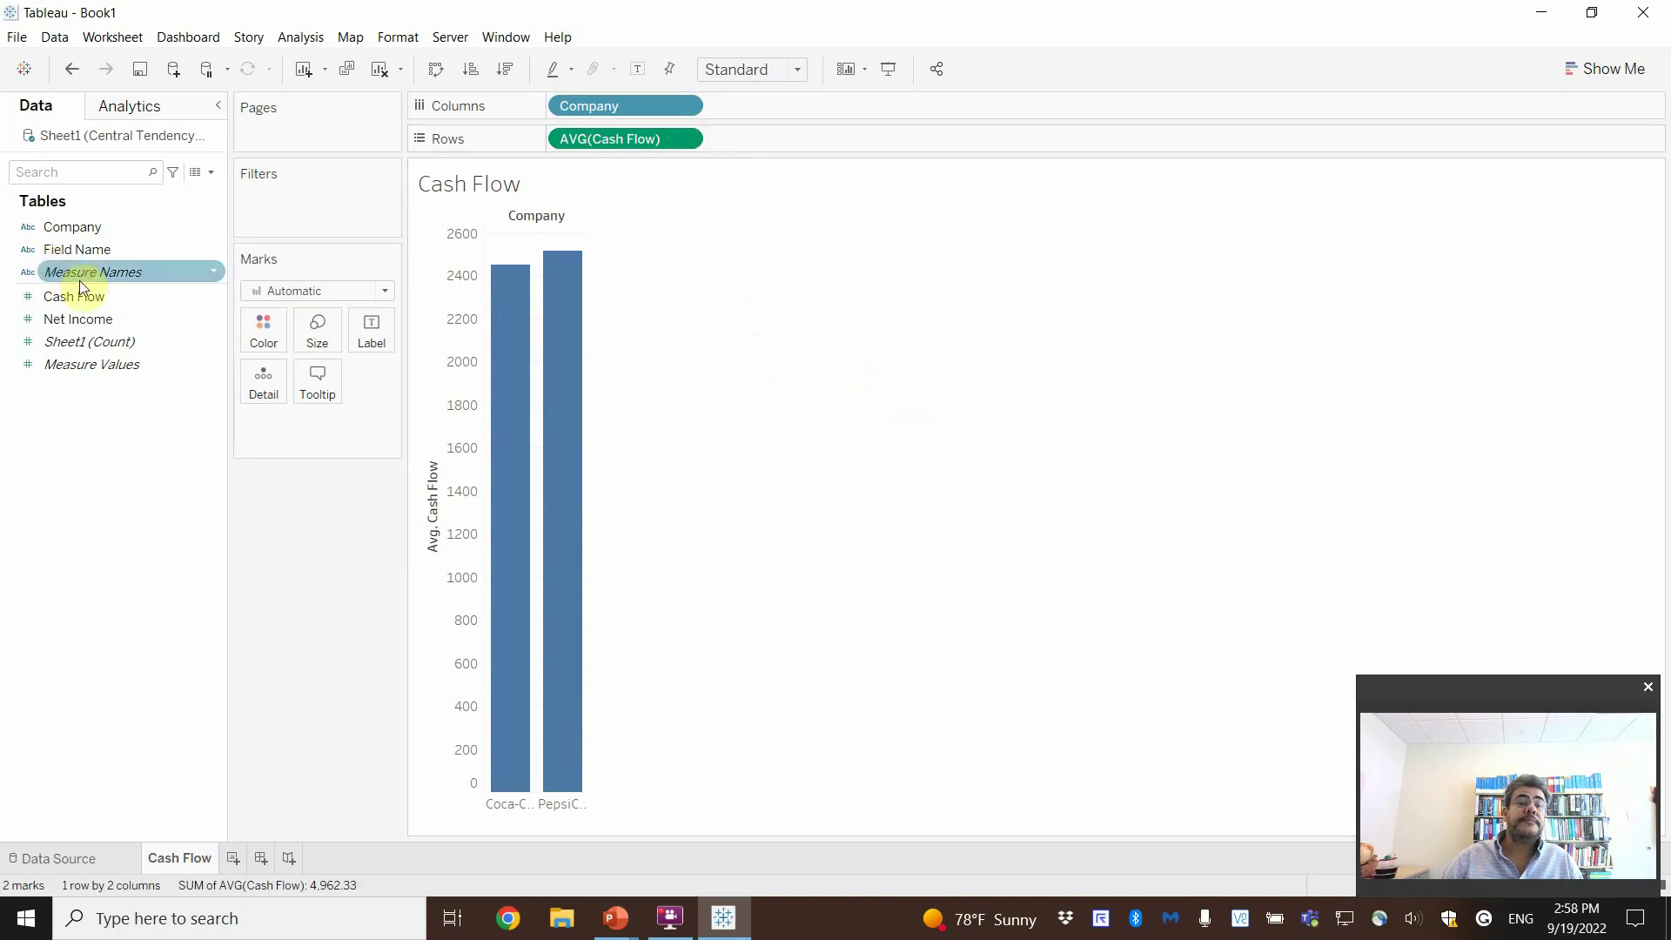
Step: Add a second Cash Flow bar row on Rows showing the Median measure
{"action": "left_click_drag", "start_coordinate": [86, 303], "coordinate": [771, 142]}
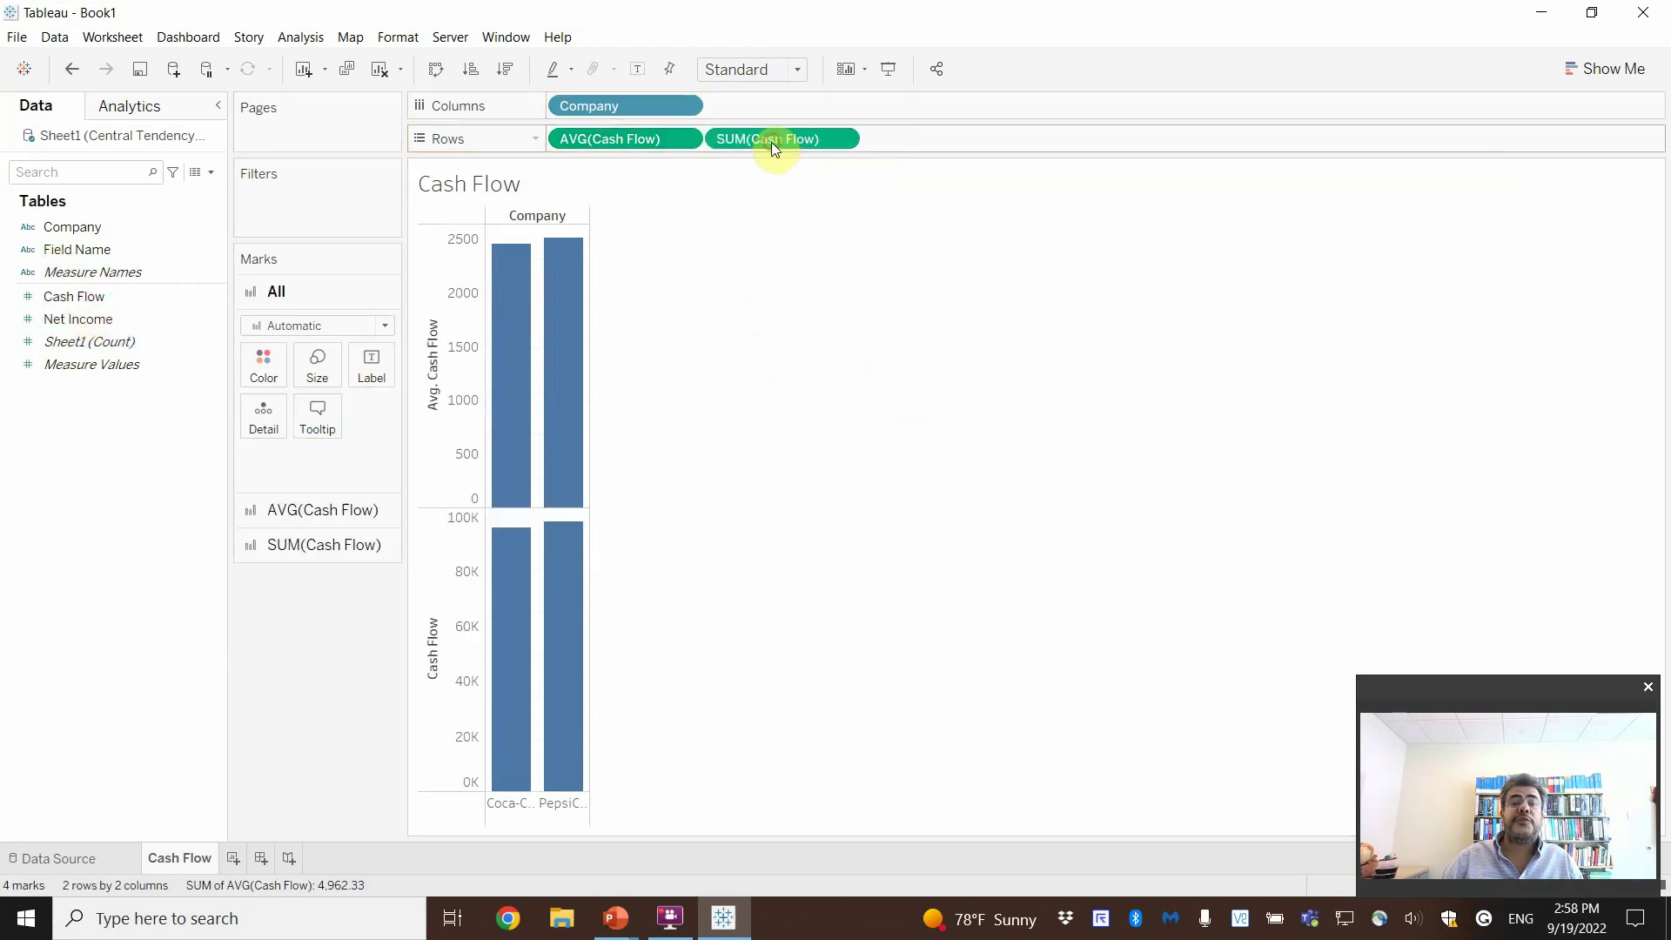
{"action": "left_click", "coordinate": [842, 139]}
{"action": "mouse_move", "coordinate": [814, 332]}
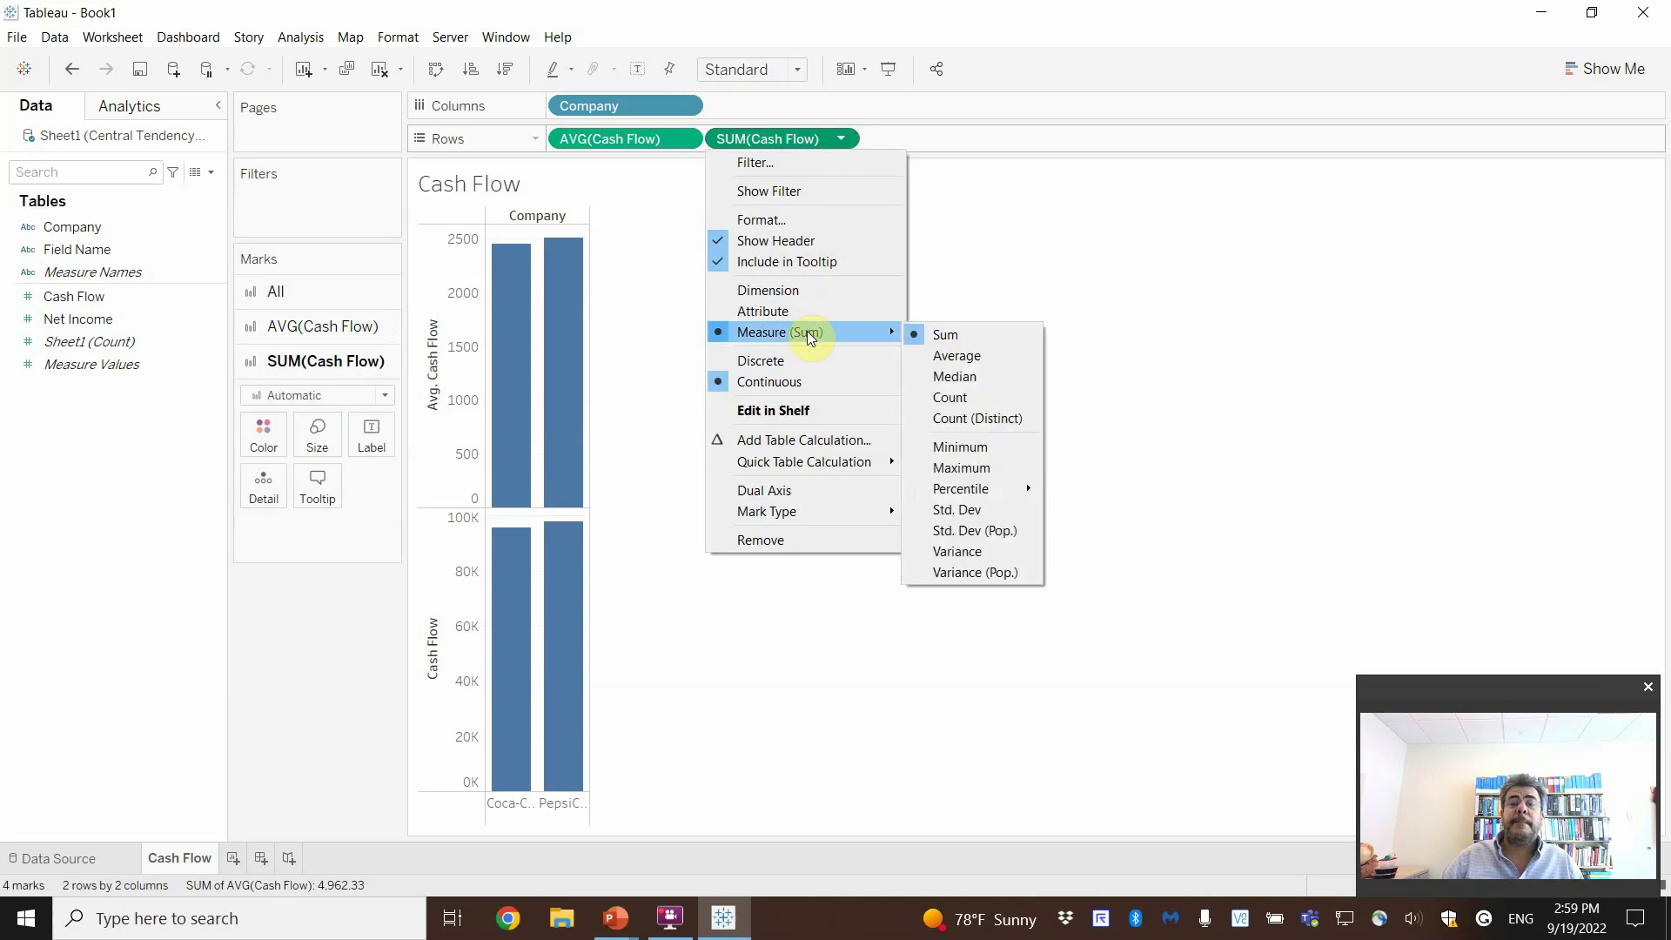
{"action": "left_click", "coordinate": [973, 374]}
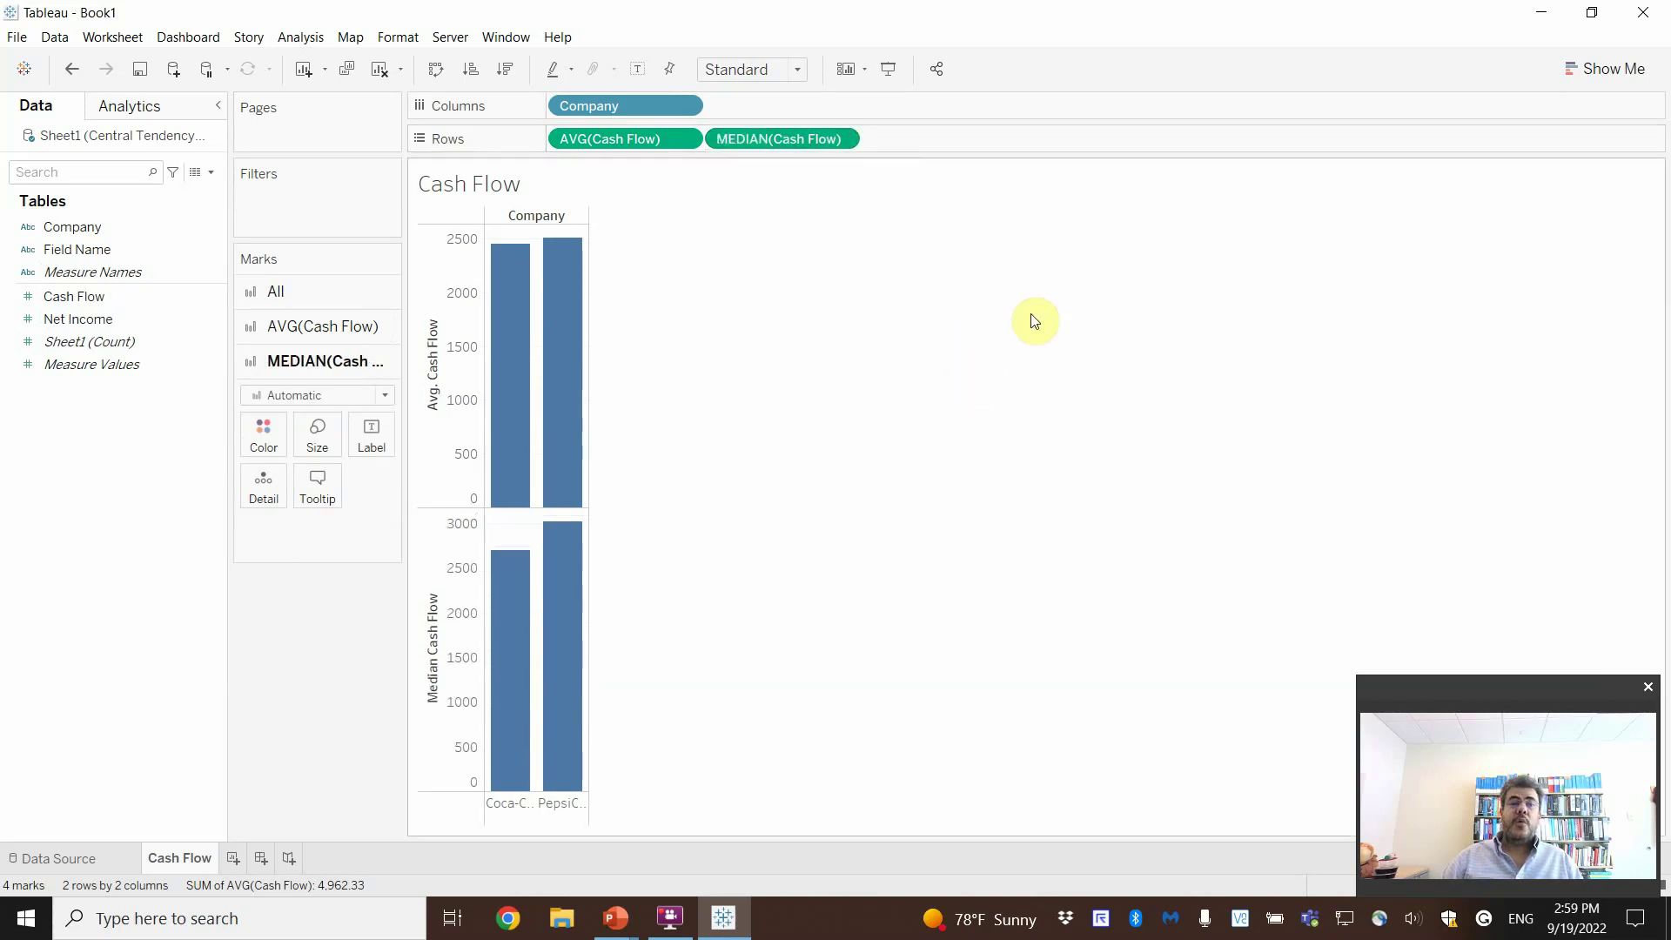
Step: With Show Me open, drag the pane border right to widen the bars
{"action": "left_click", "coordinate": [1605, 70]}
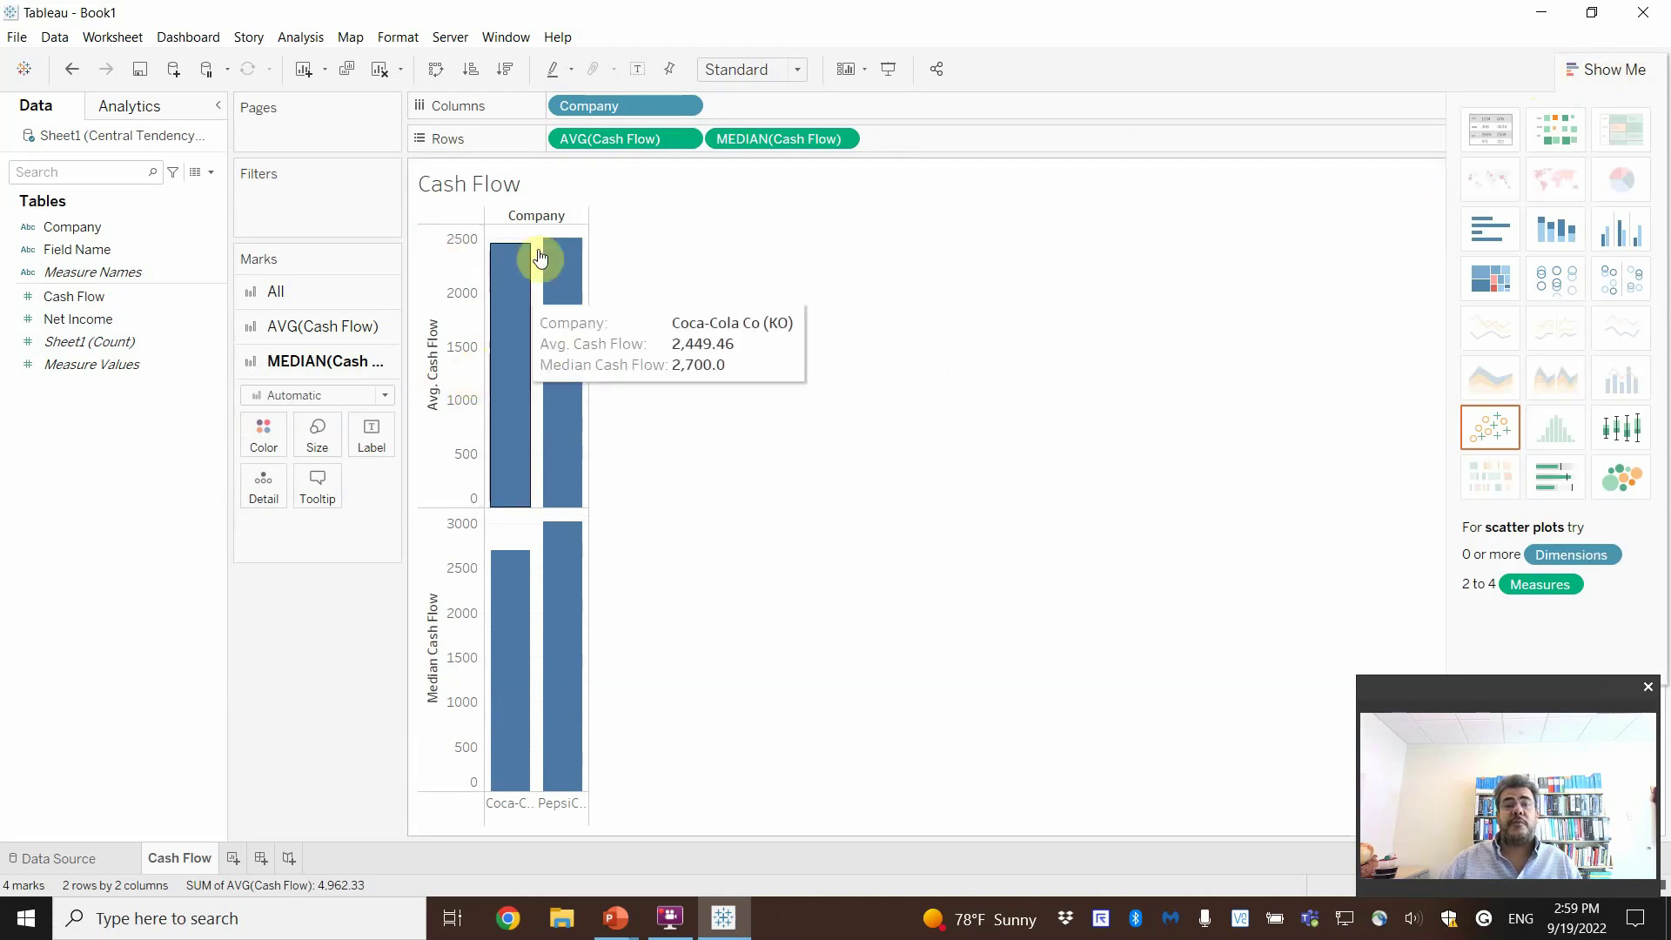
{"action": "mouse_move", "coordinate": [589, 255]}
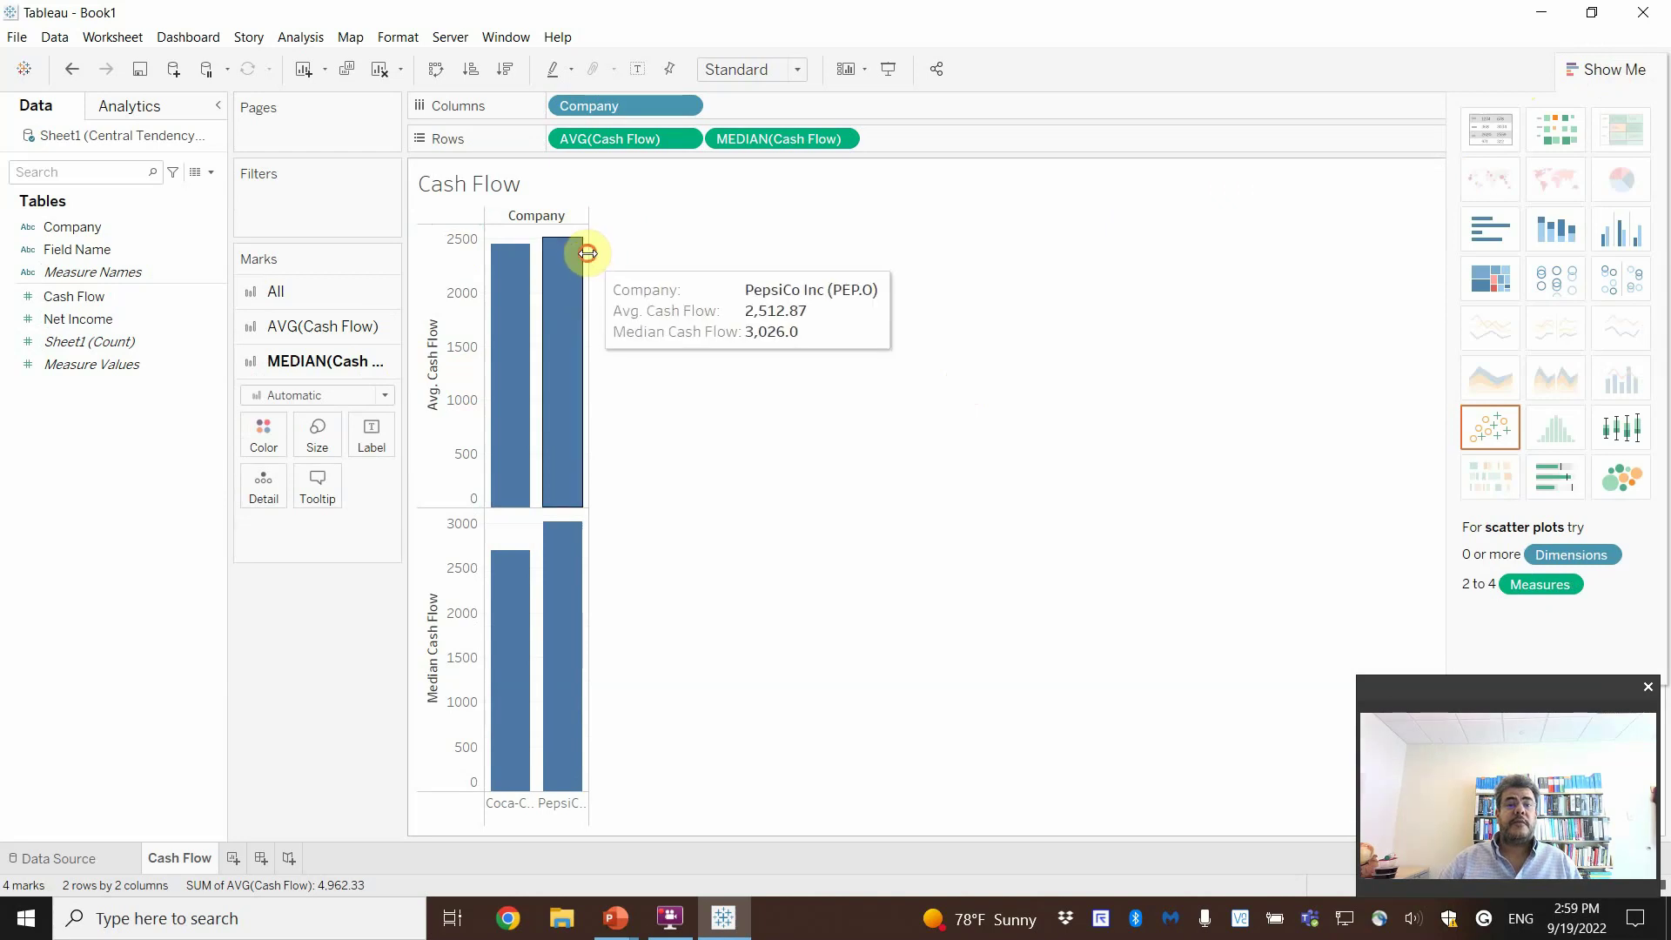
{"action": "left_click_drag", "start_coordinate": [589, 252], "coordinate": [726, 263]}
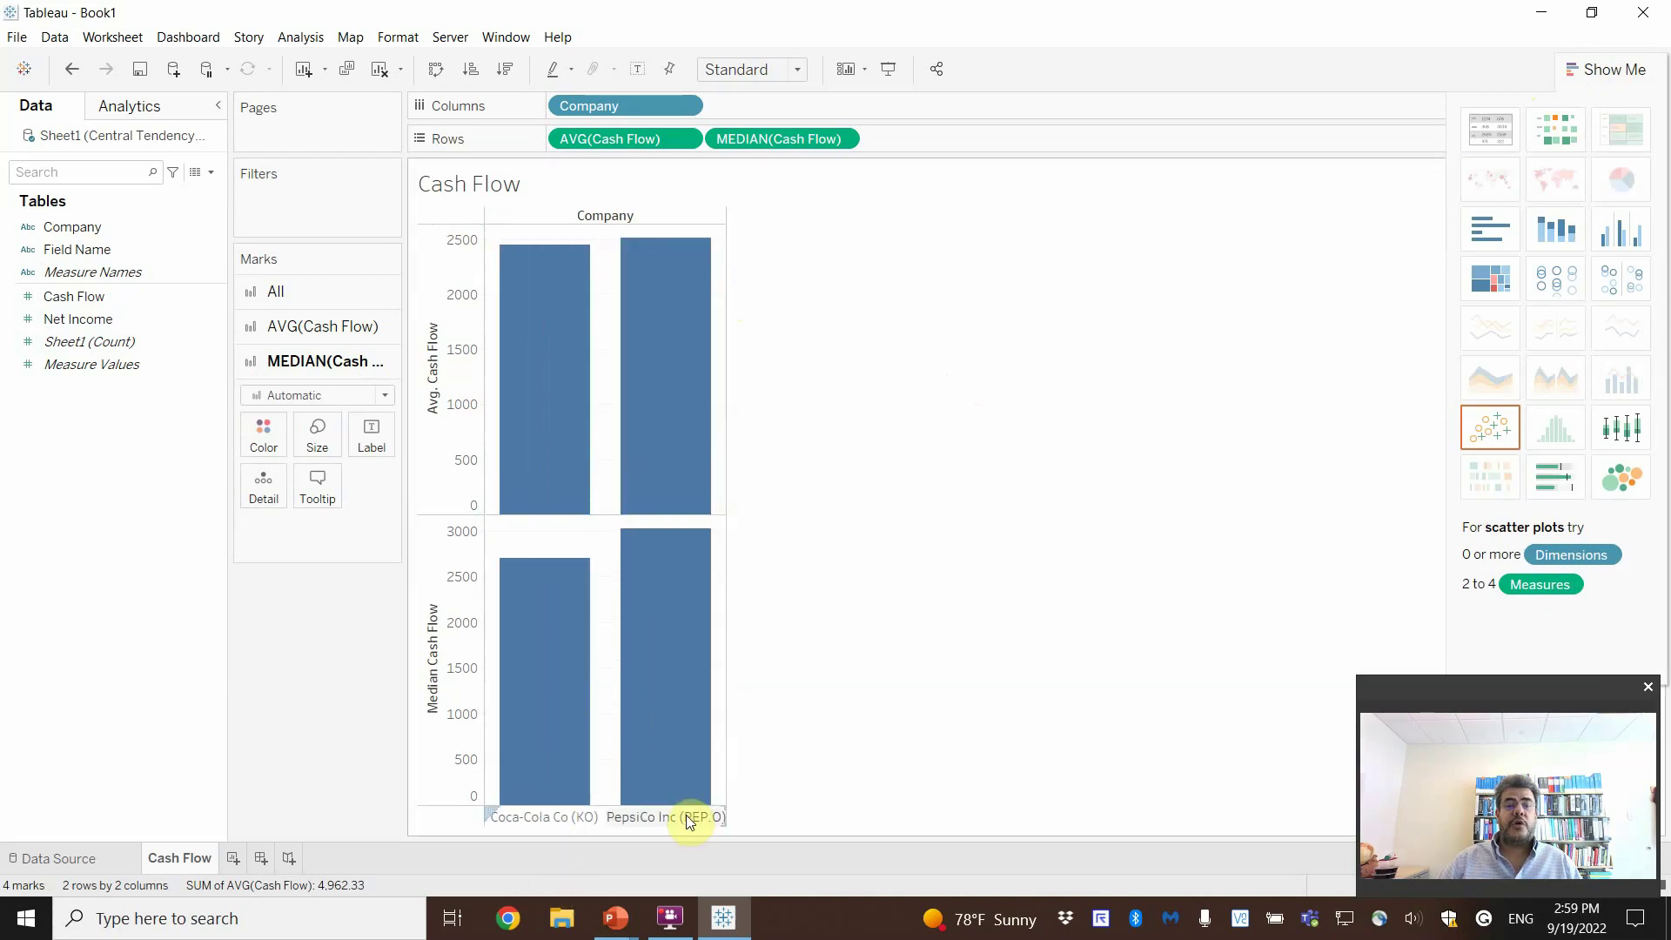
{"action": "mouse_move", "coordinate": [662, 771]}
{"action": "mouse_move", "coordinate": [533, 635]}
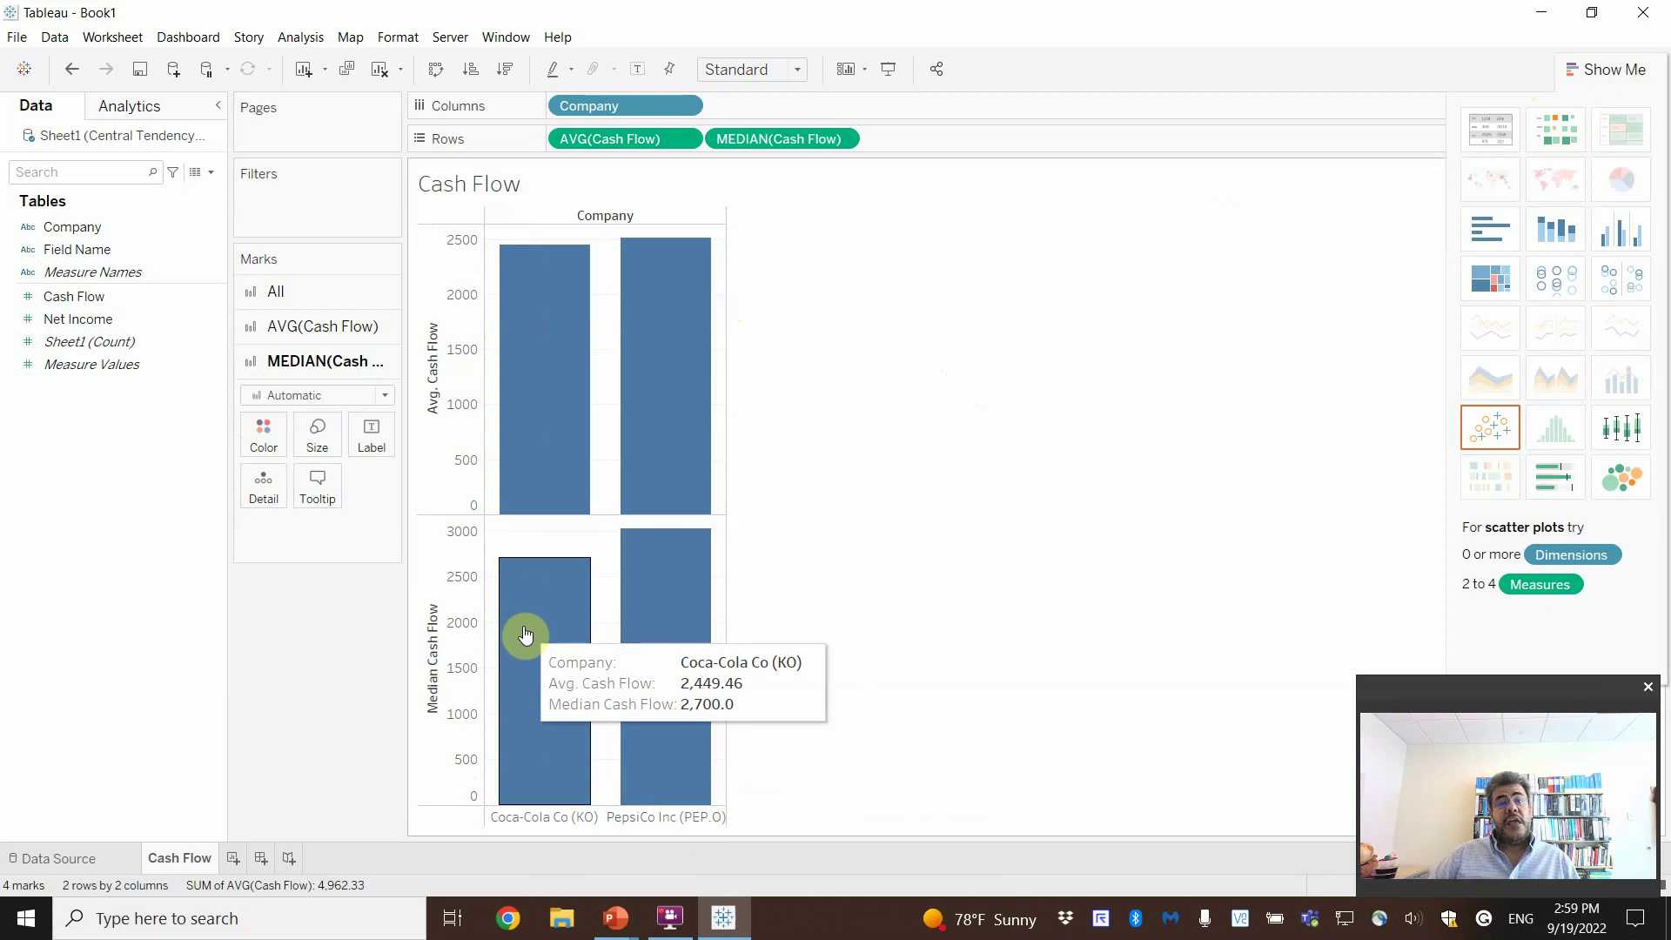
{"action": "mouse_move", "coordinate": [618, 441]}
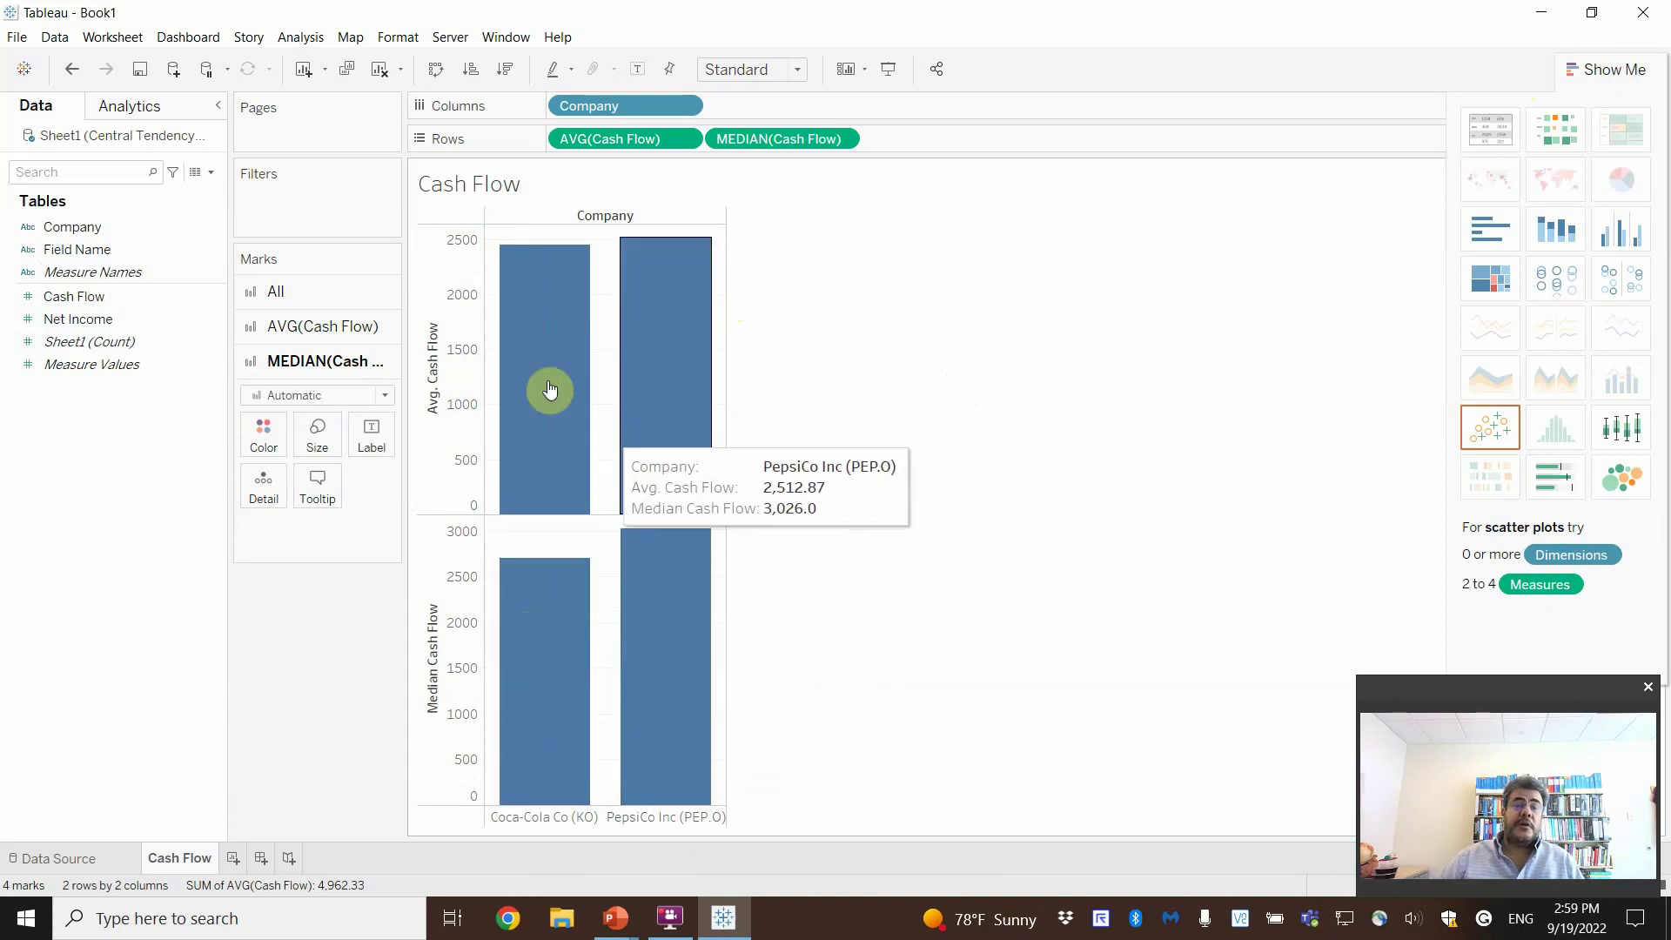
{"action": "mouse_move", "coordinate": [583, 296]}
{"action": "mouse_move", "coordinate": [623, 267]}
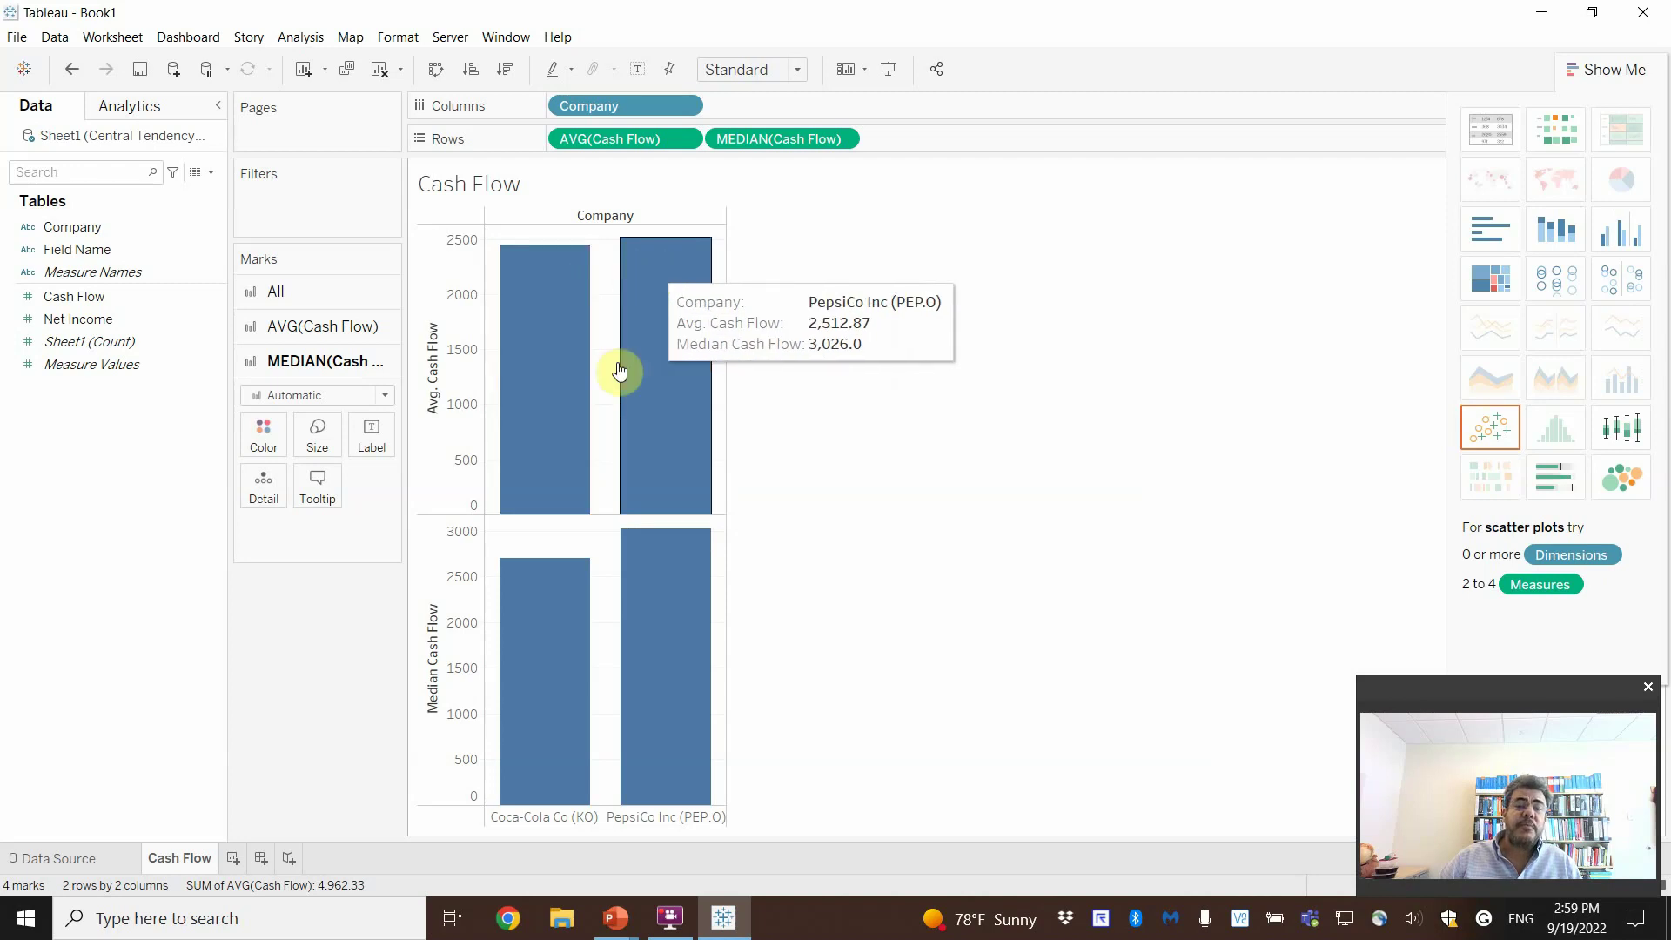
{"action": "mouse_move", "coordinate": [627, 642]}
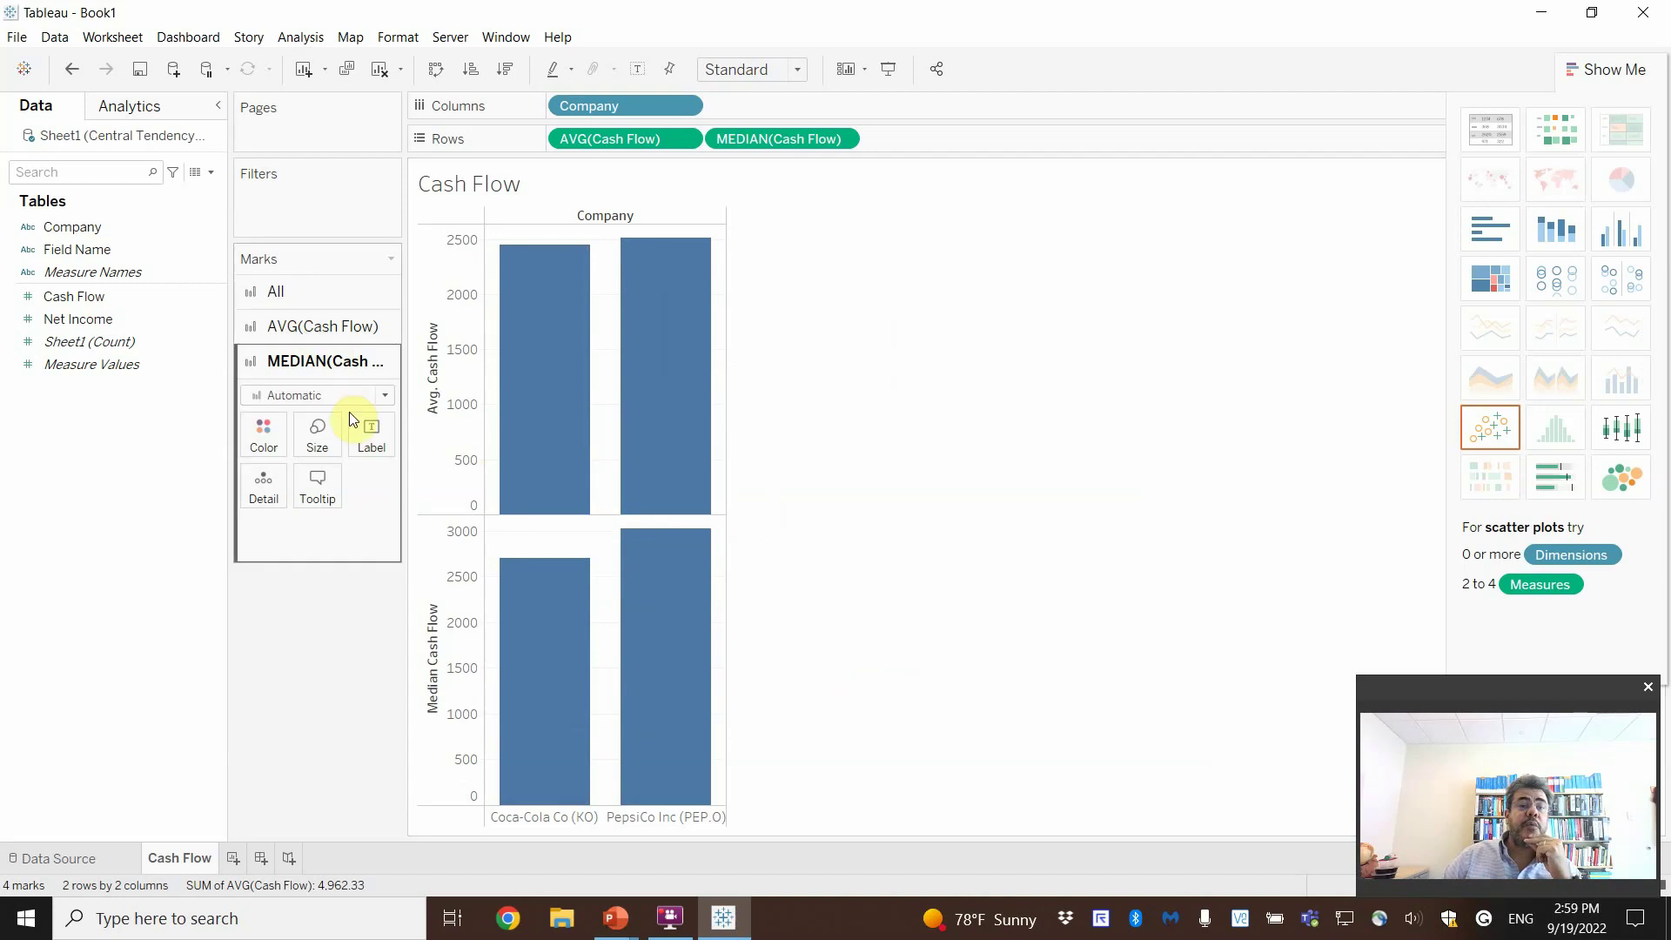
Step: Label the median bars with Cash Flow aggregated as Median
{"action": "left_click", "coordinate": [86, 299]}
{"action": "left_click_drag", "start_coordinate": [86, 299], "coordinate": [374, 438]}
{"action": "left_click", "coordinate": [376, 529]}
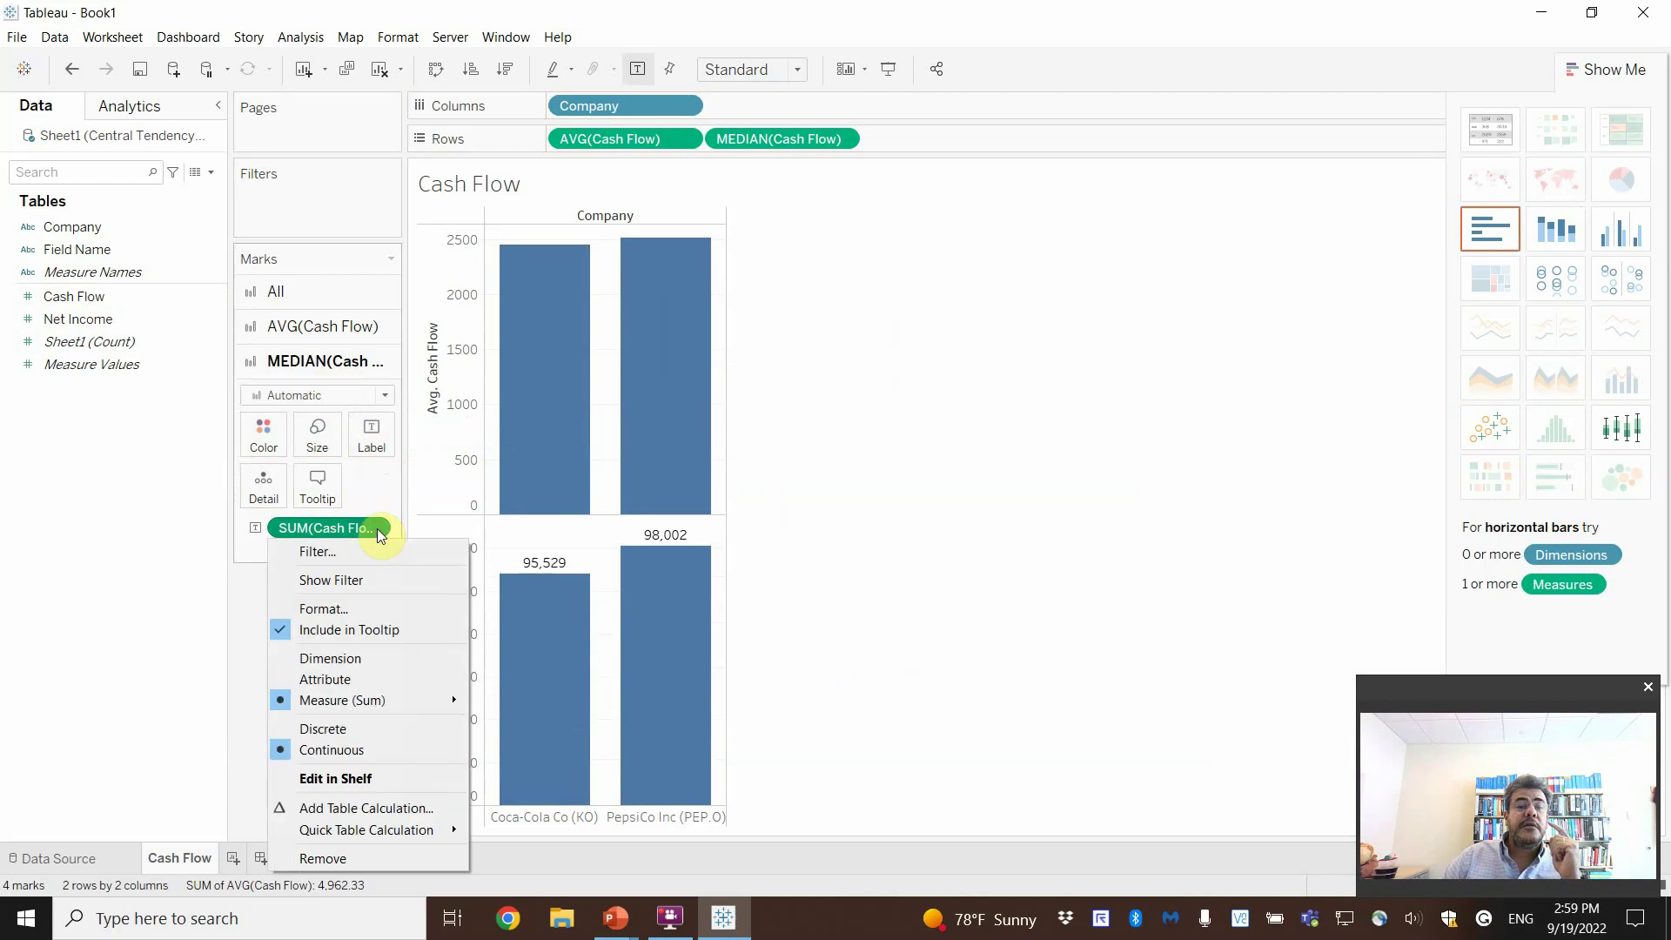
{"action": "mouse_move", "coordinate": [441, 705]}
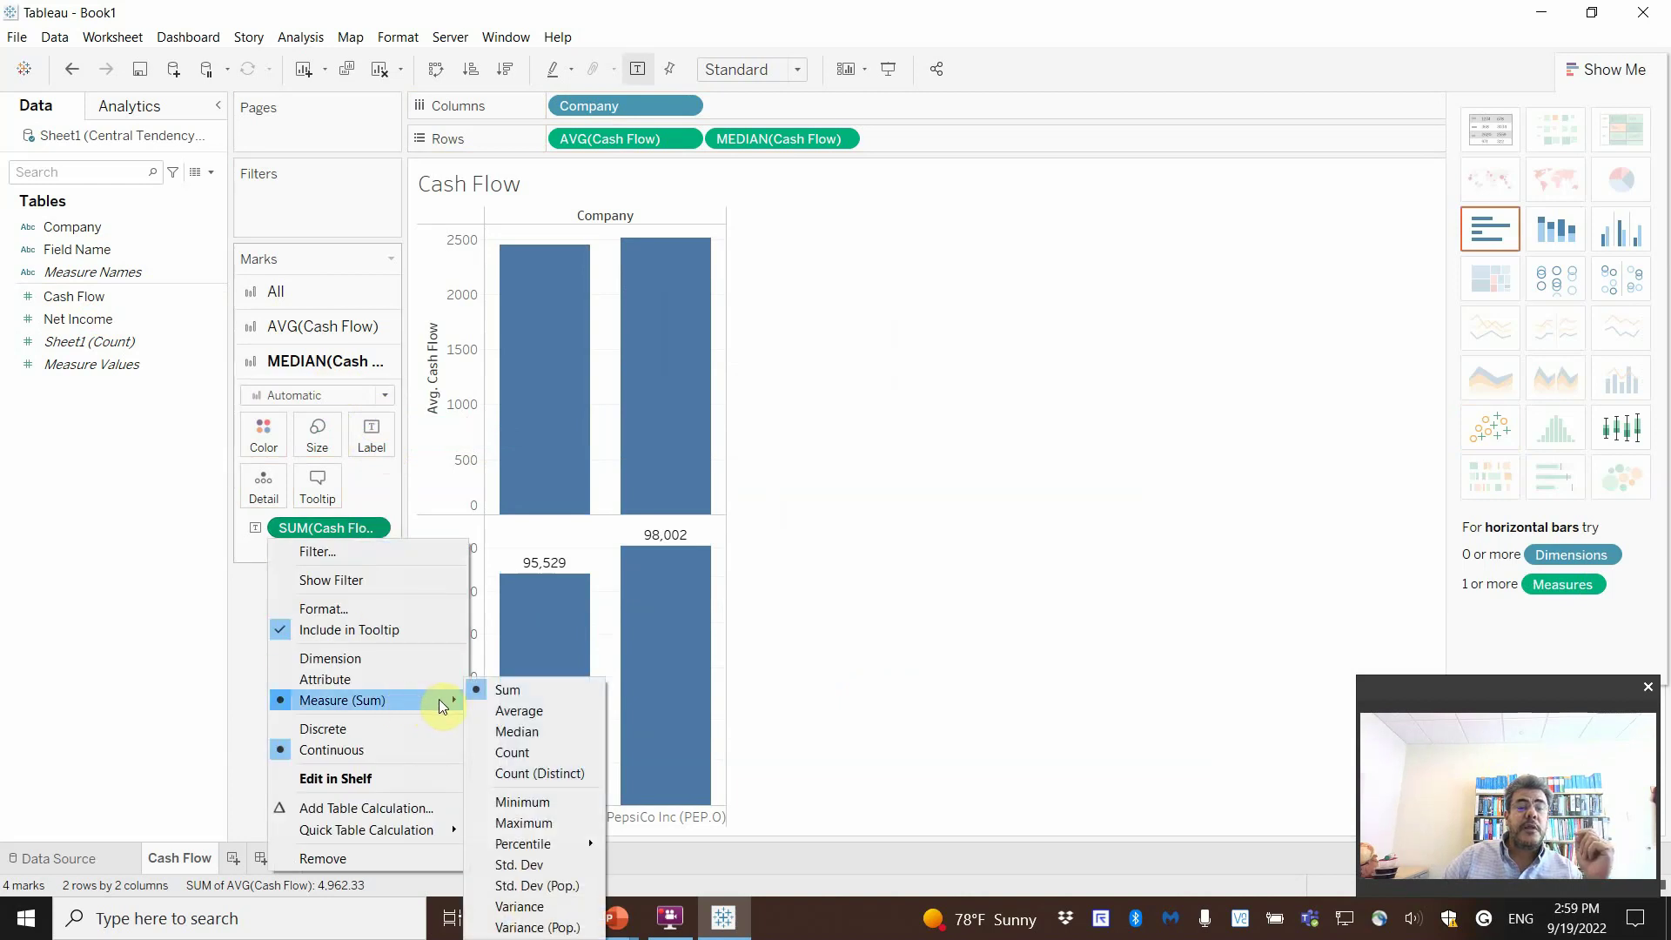
{"action": "left_click", "coordinate": [533, 731]}
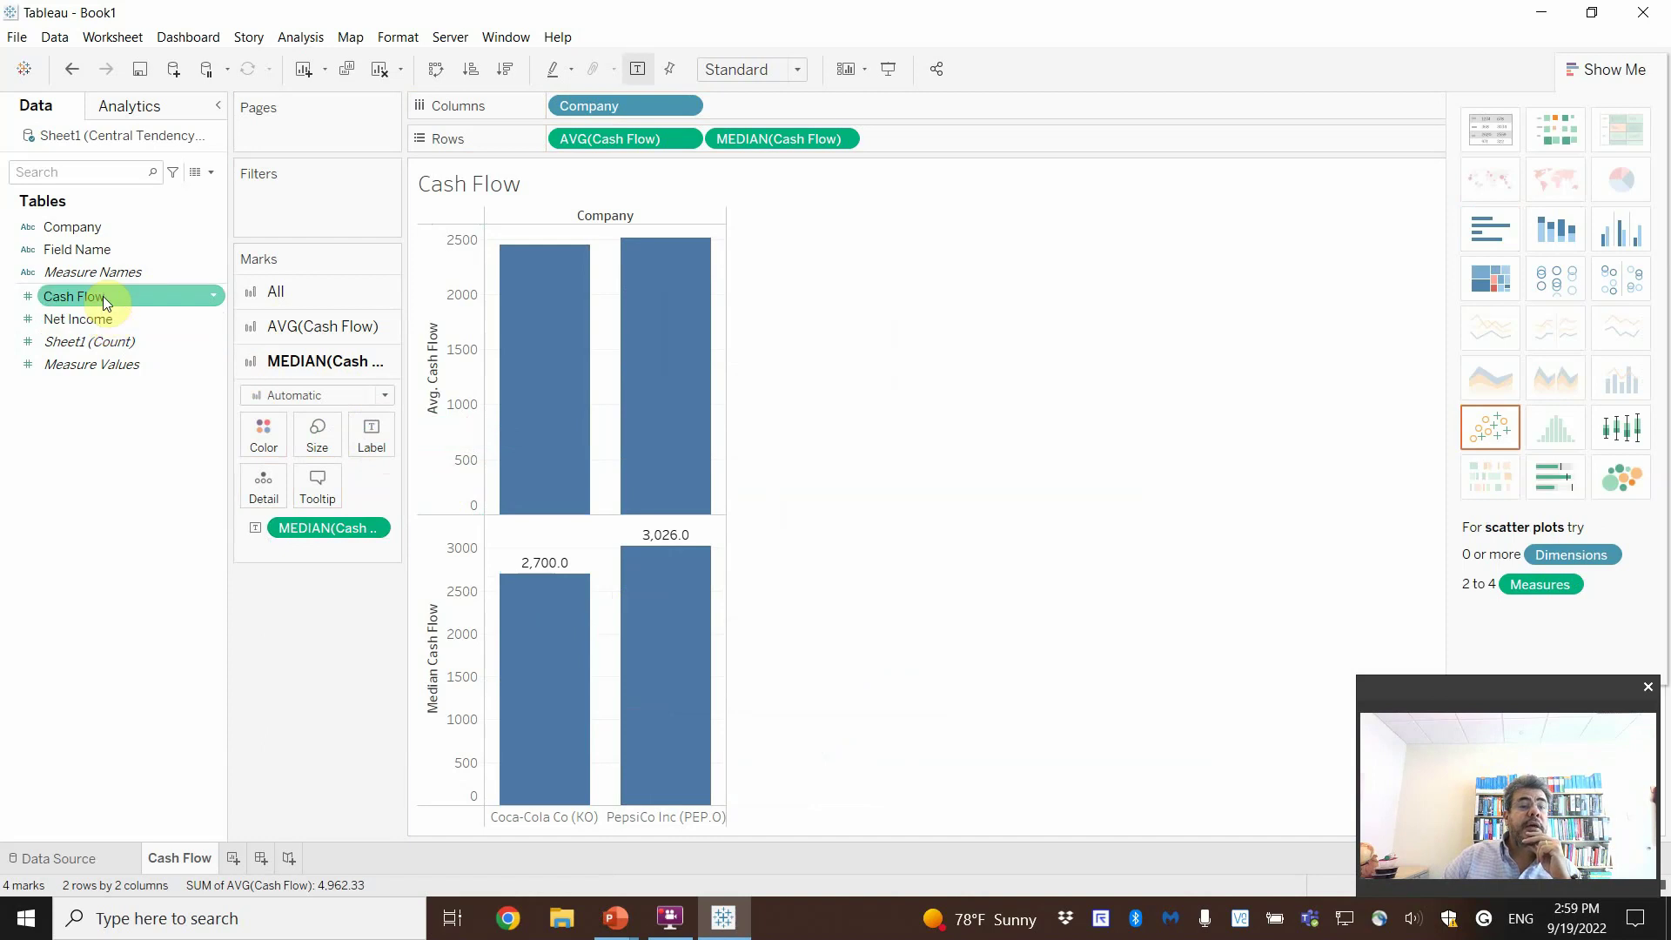
Step: Label the average bars with Cash Flow aggregated as Average (2,449.46 and 2,512.87)
{"action": "left_click", "coordinate": [298, 328]}
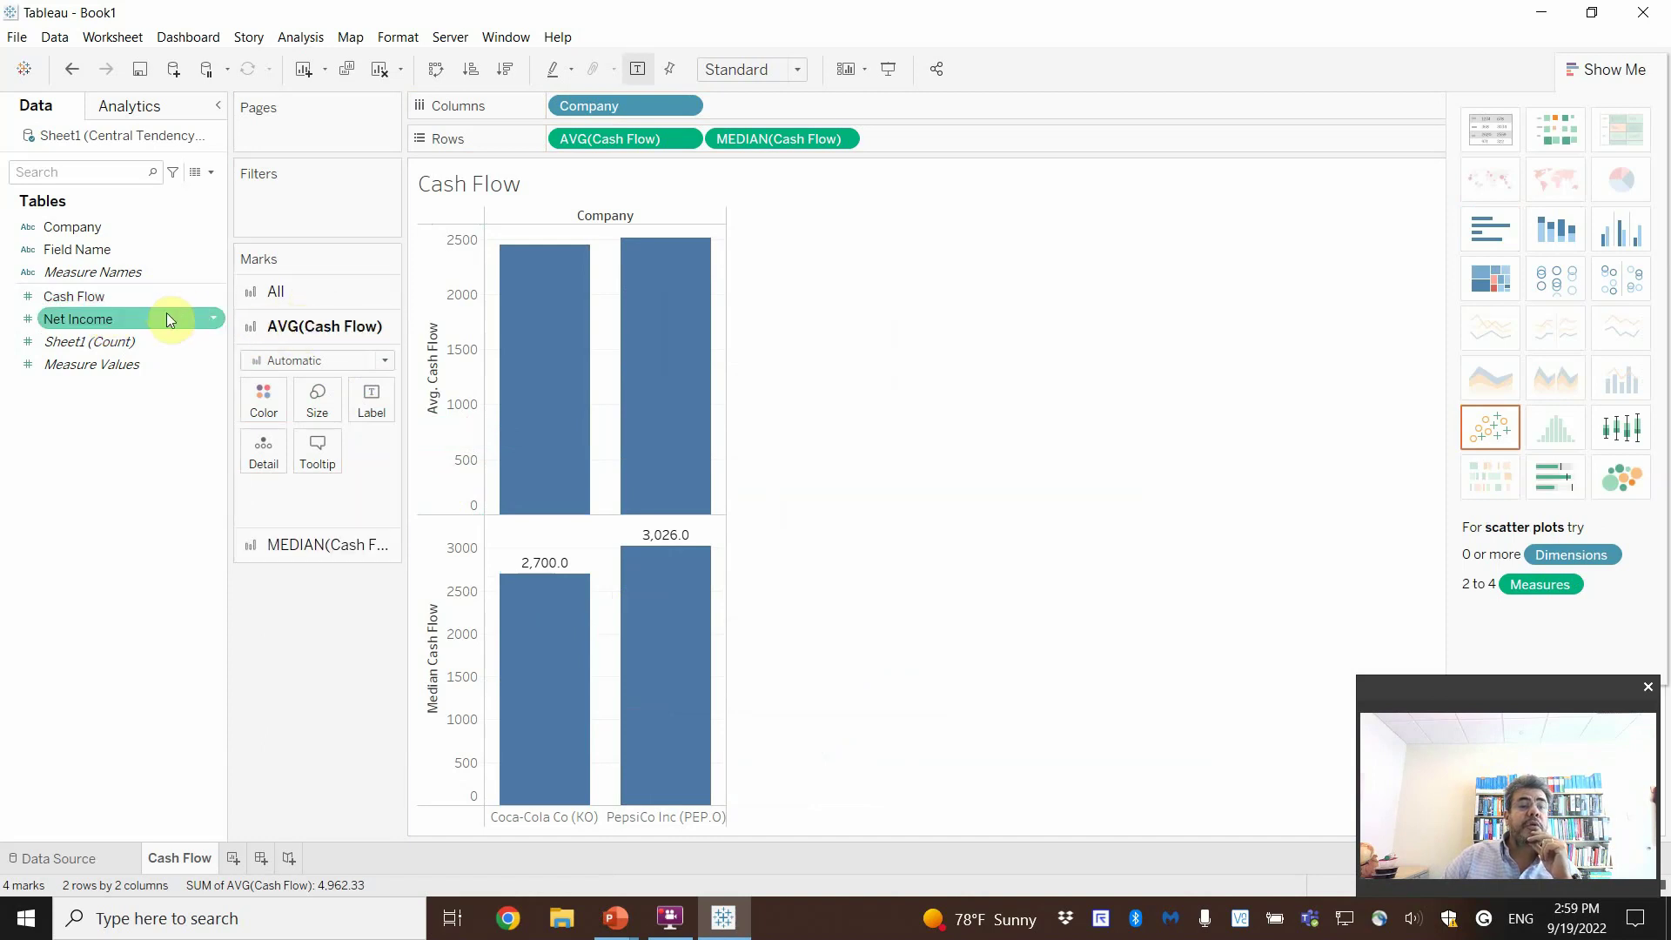
{"action": "left_click_drag", "start_coordinate": [90, 315], "coordinate": [368, 409]}
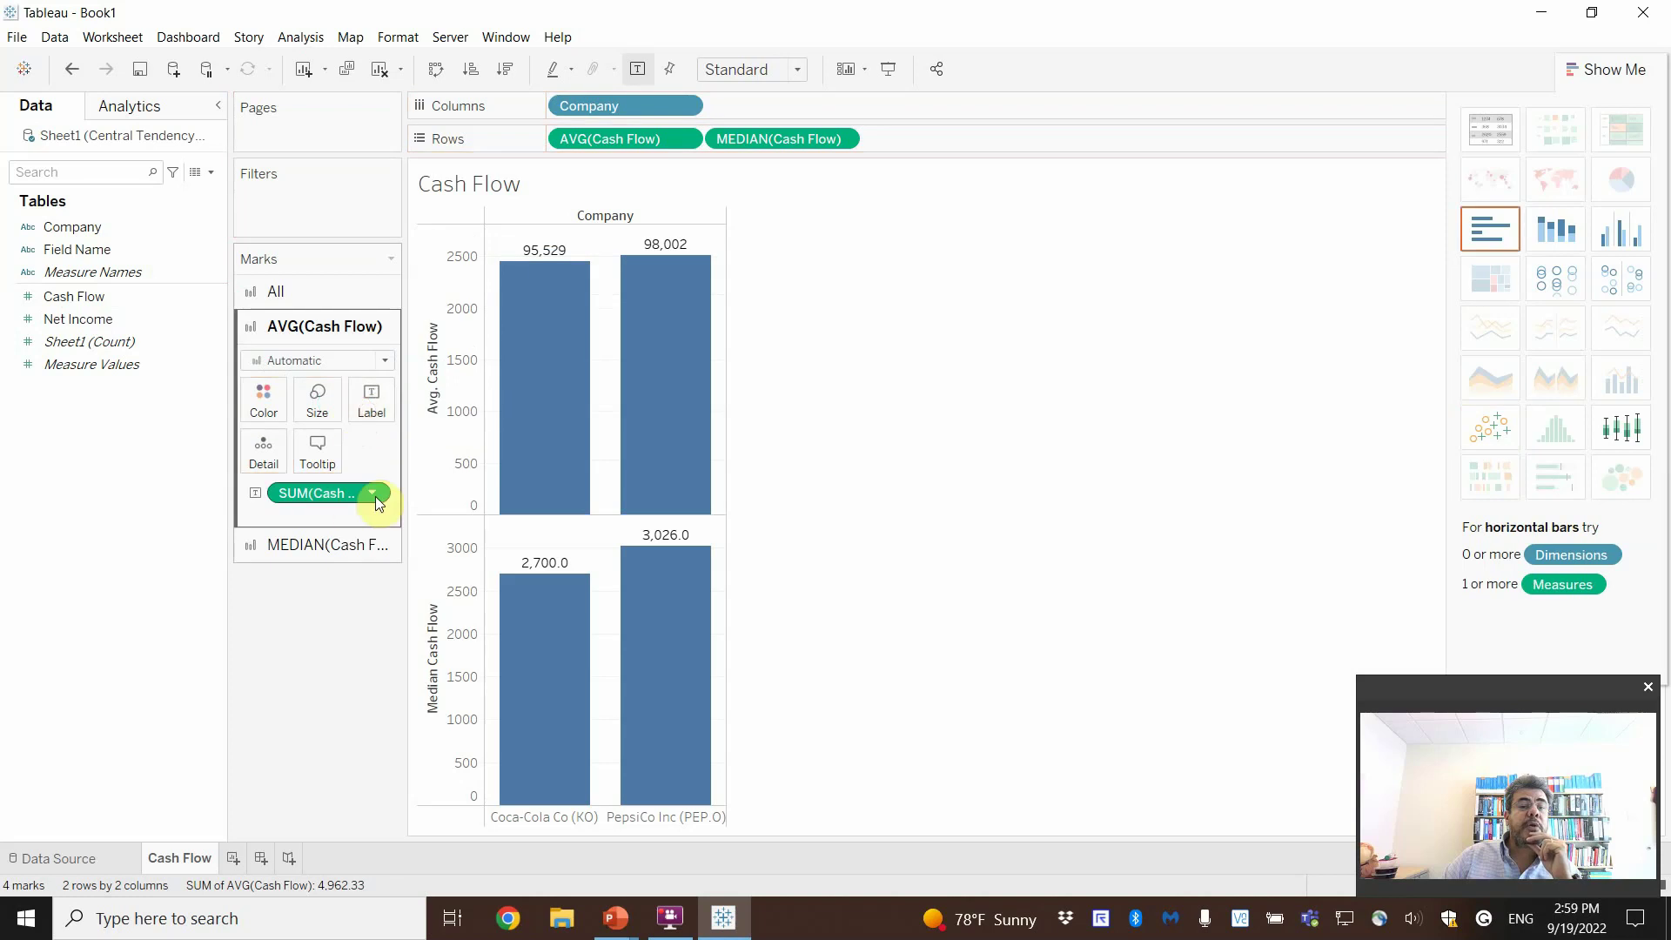
{"action": "right_click", "coordinate": [369, 492]}
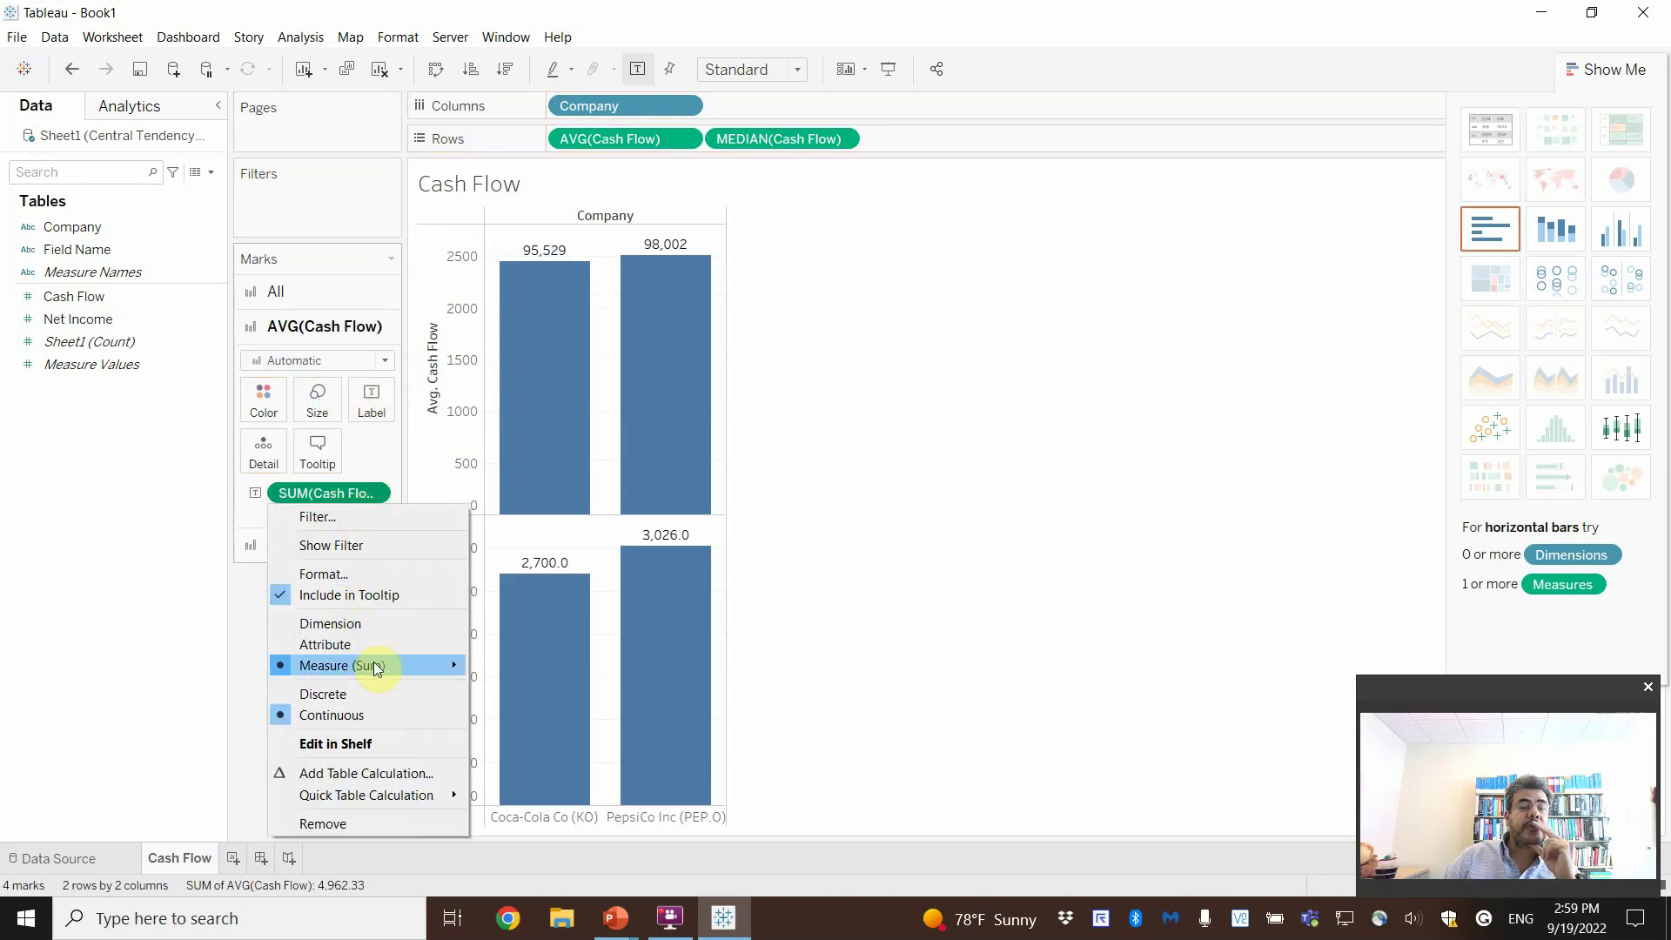
{"action": "mouse_move", "coordinate": [385, 665]}
{"action": "left_click", "coordinate": [542, 689]}
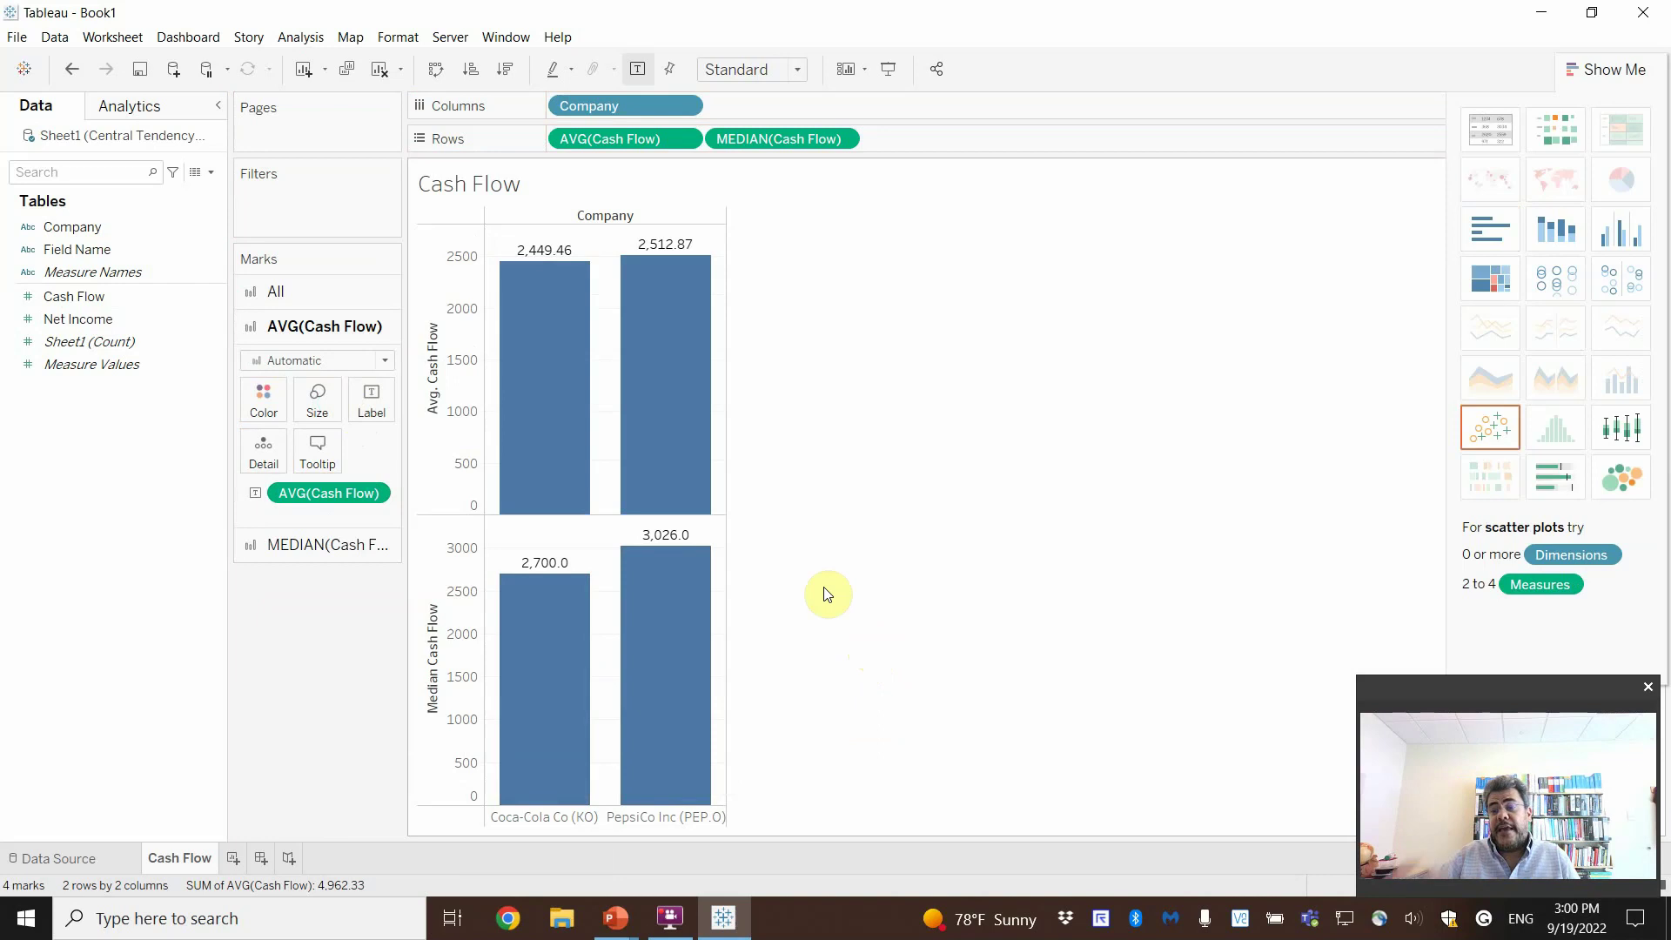
Step: Switch to side-by-side bars, blue average and orange median, and widen the company columns
{"action": "left_click", "coordinate": [1624, 236]}
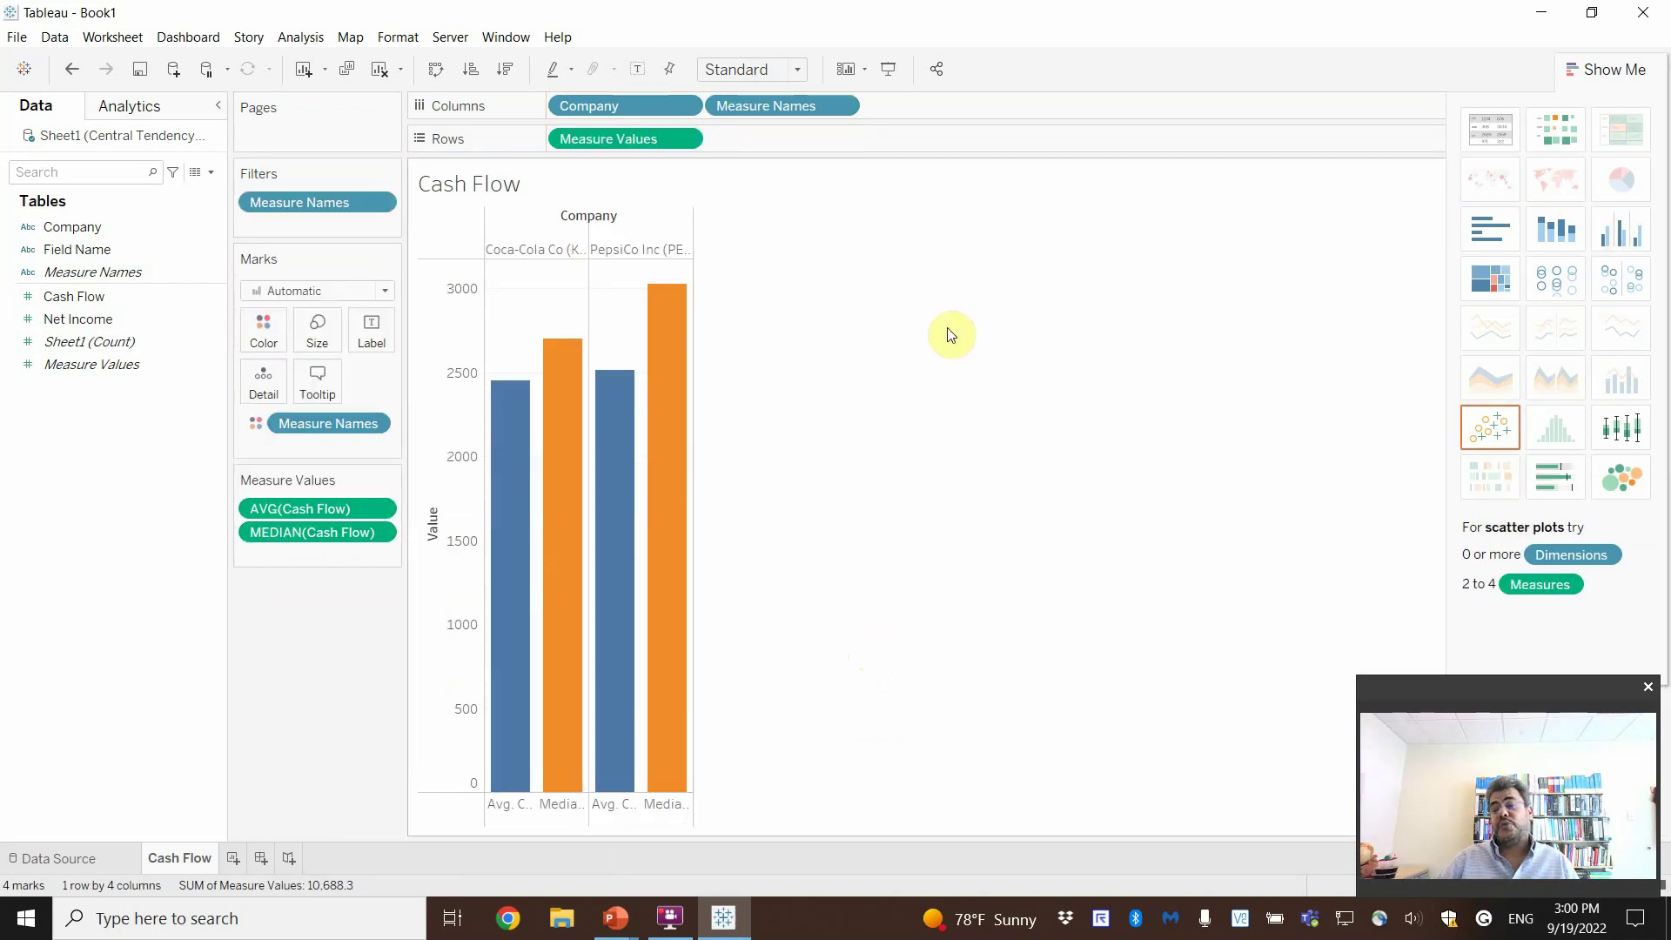
{"action": "mouse_move", "coordinate": [663, 305]}
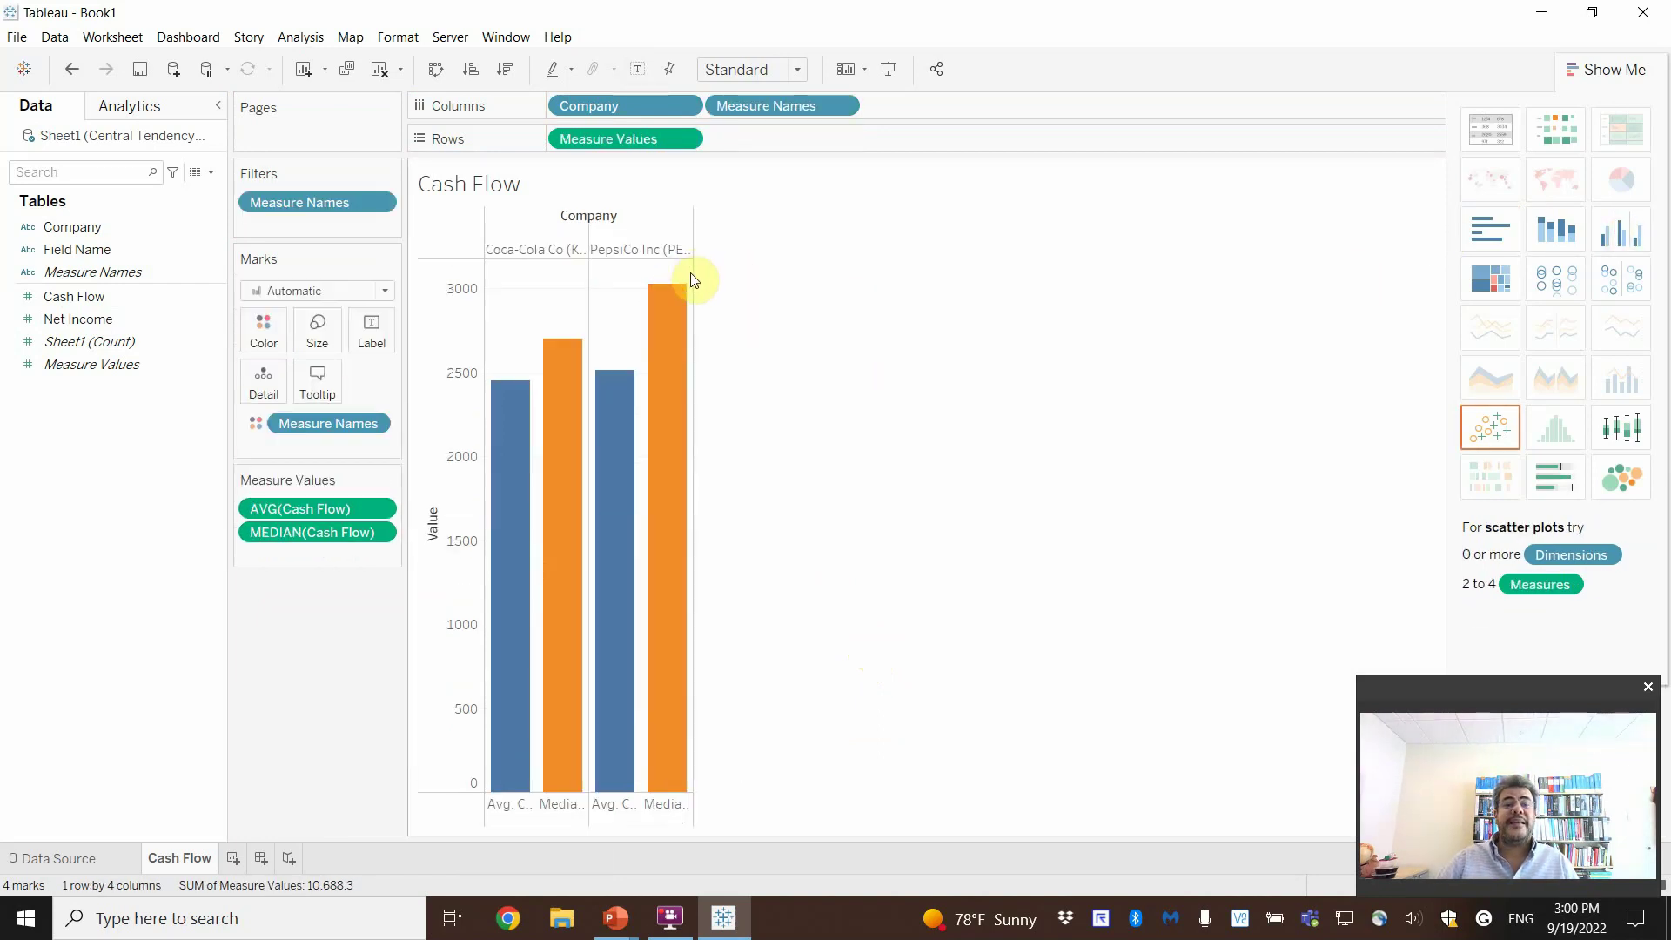
{"action": "left_click_drag", "start_coordinate": [691, 272], "coordinate": [899, 269]}
{"action": "mouse_move", "coordinate": [809, 626]}
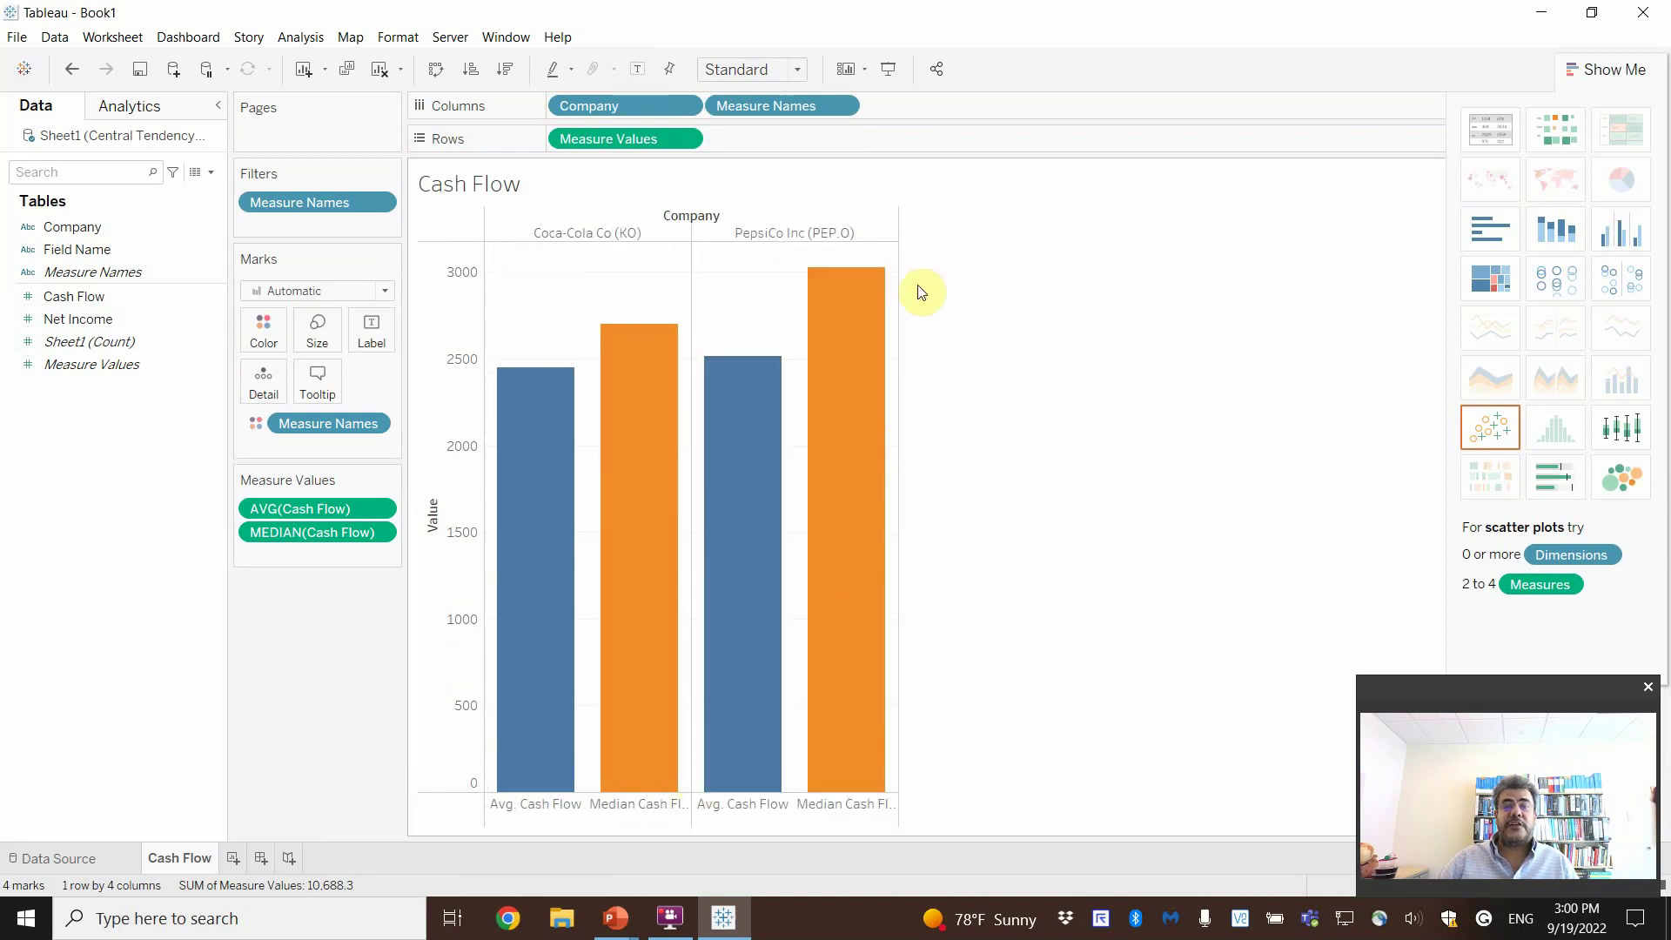
{"action": "left_click_drag", "start_coordinate": [898, 256], "coordinate": [994, 252]}
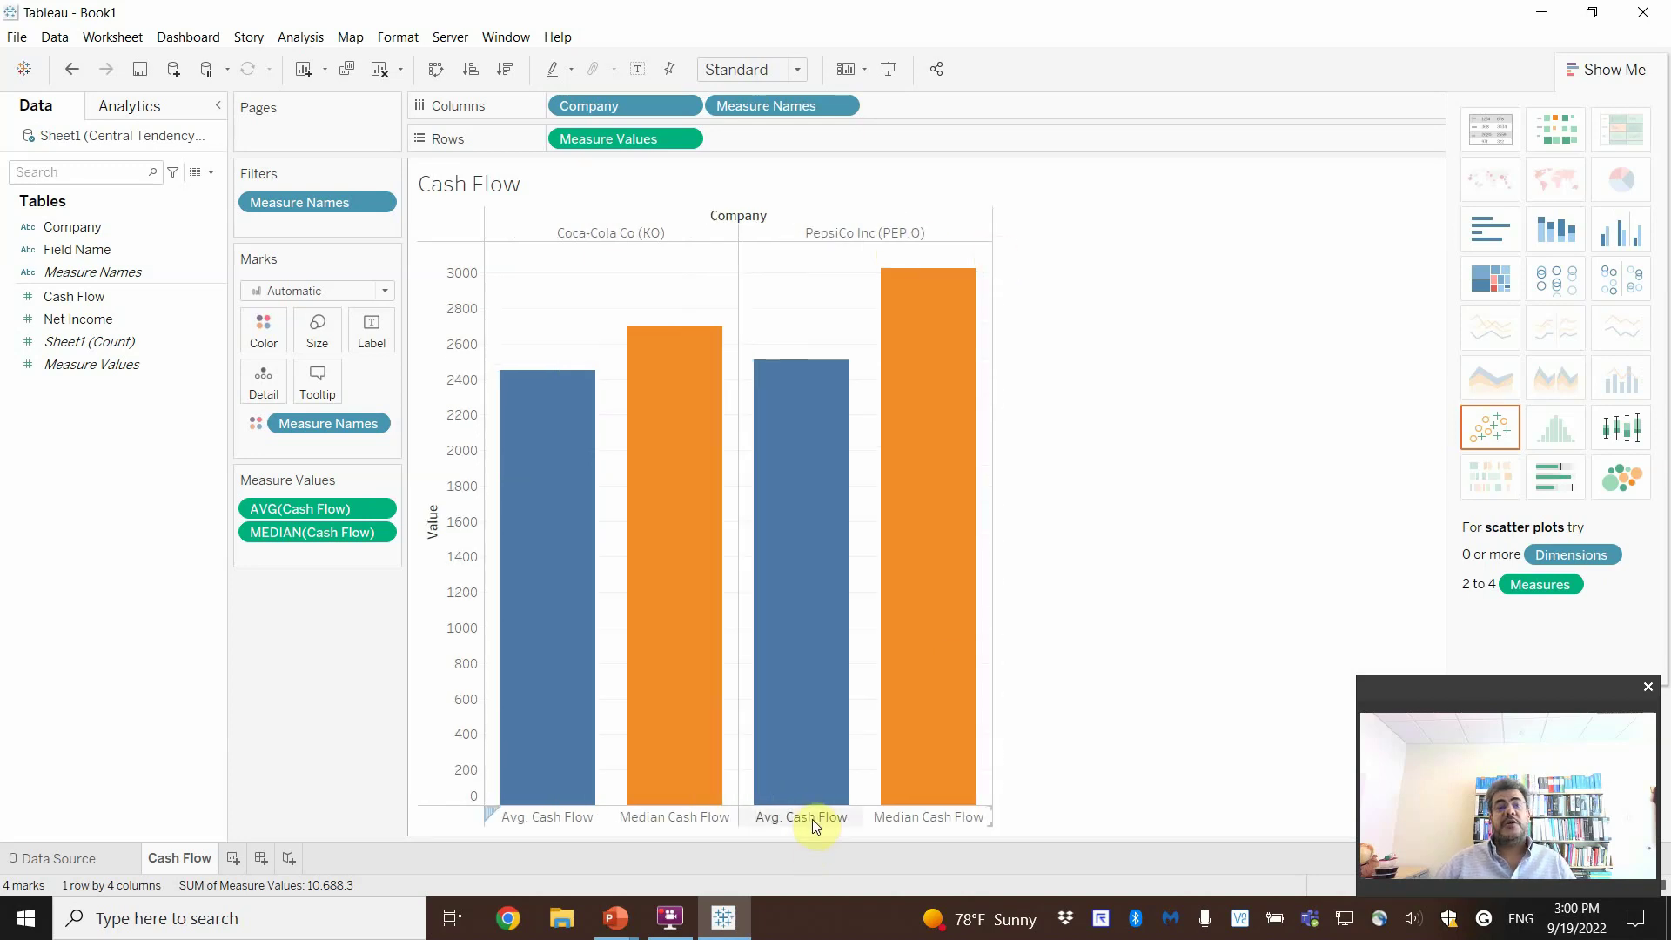
{"action": "mouse_move", "coordinate": [661, 455]}
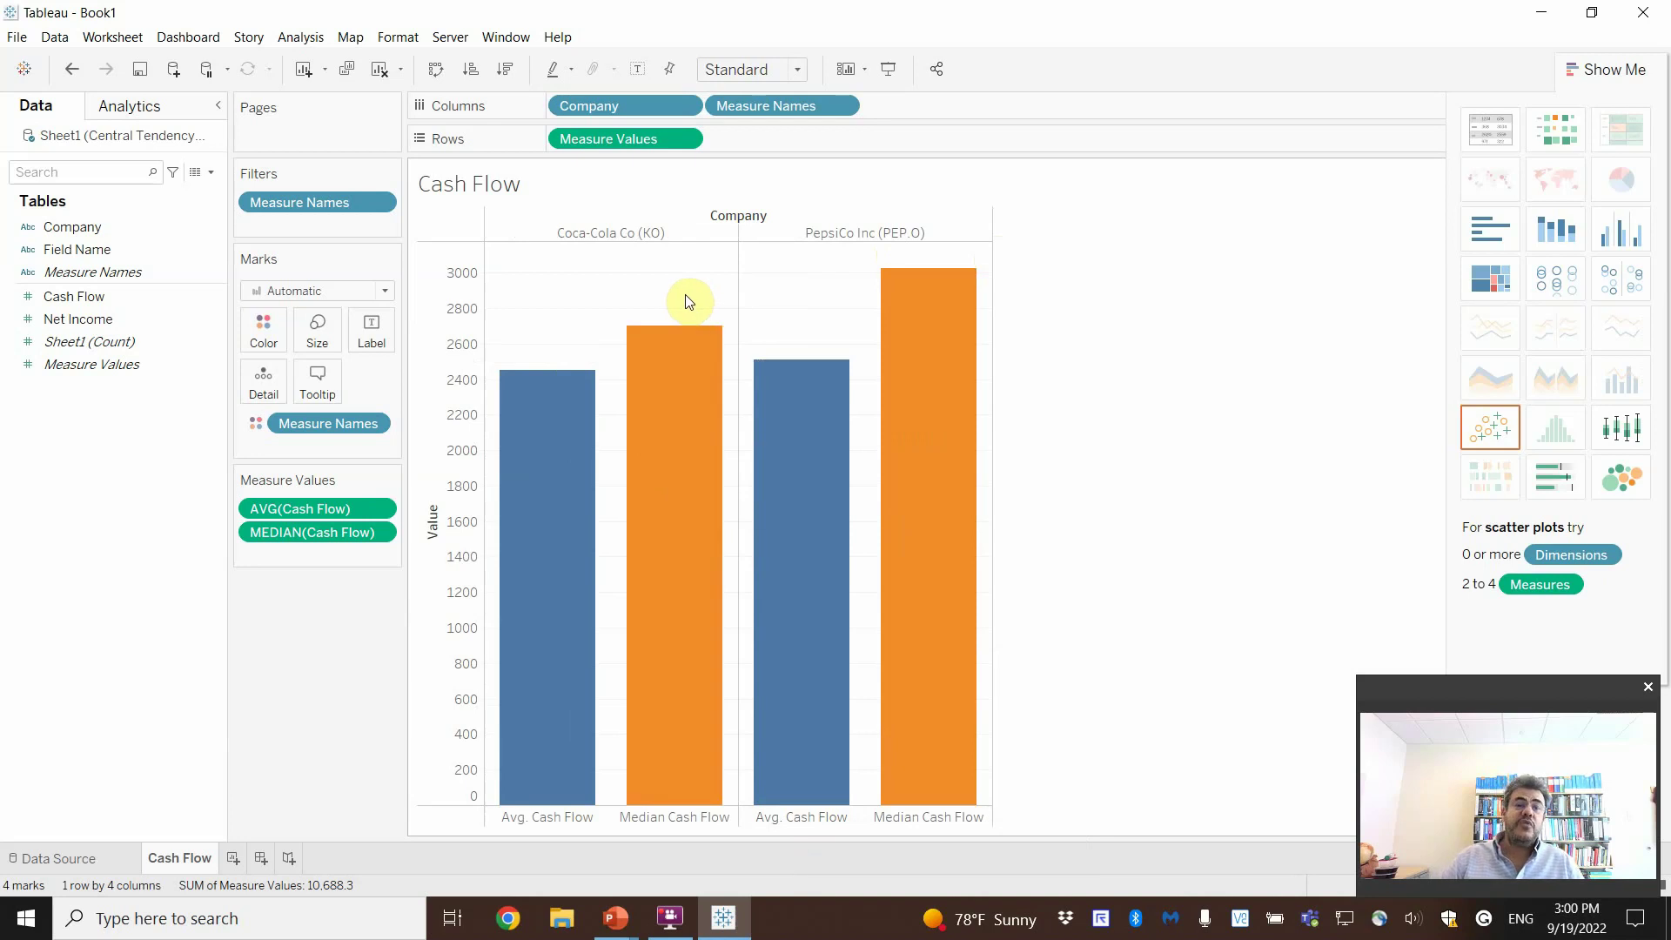
Step: Inspect the Measure Names filter and close it without changes
{"action": "left_click", "coordinate": [378, 202]}
{"action": "left_click", "coordinate": [345, 228]}
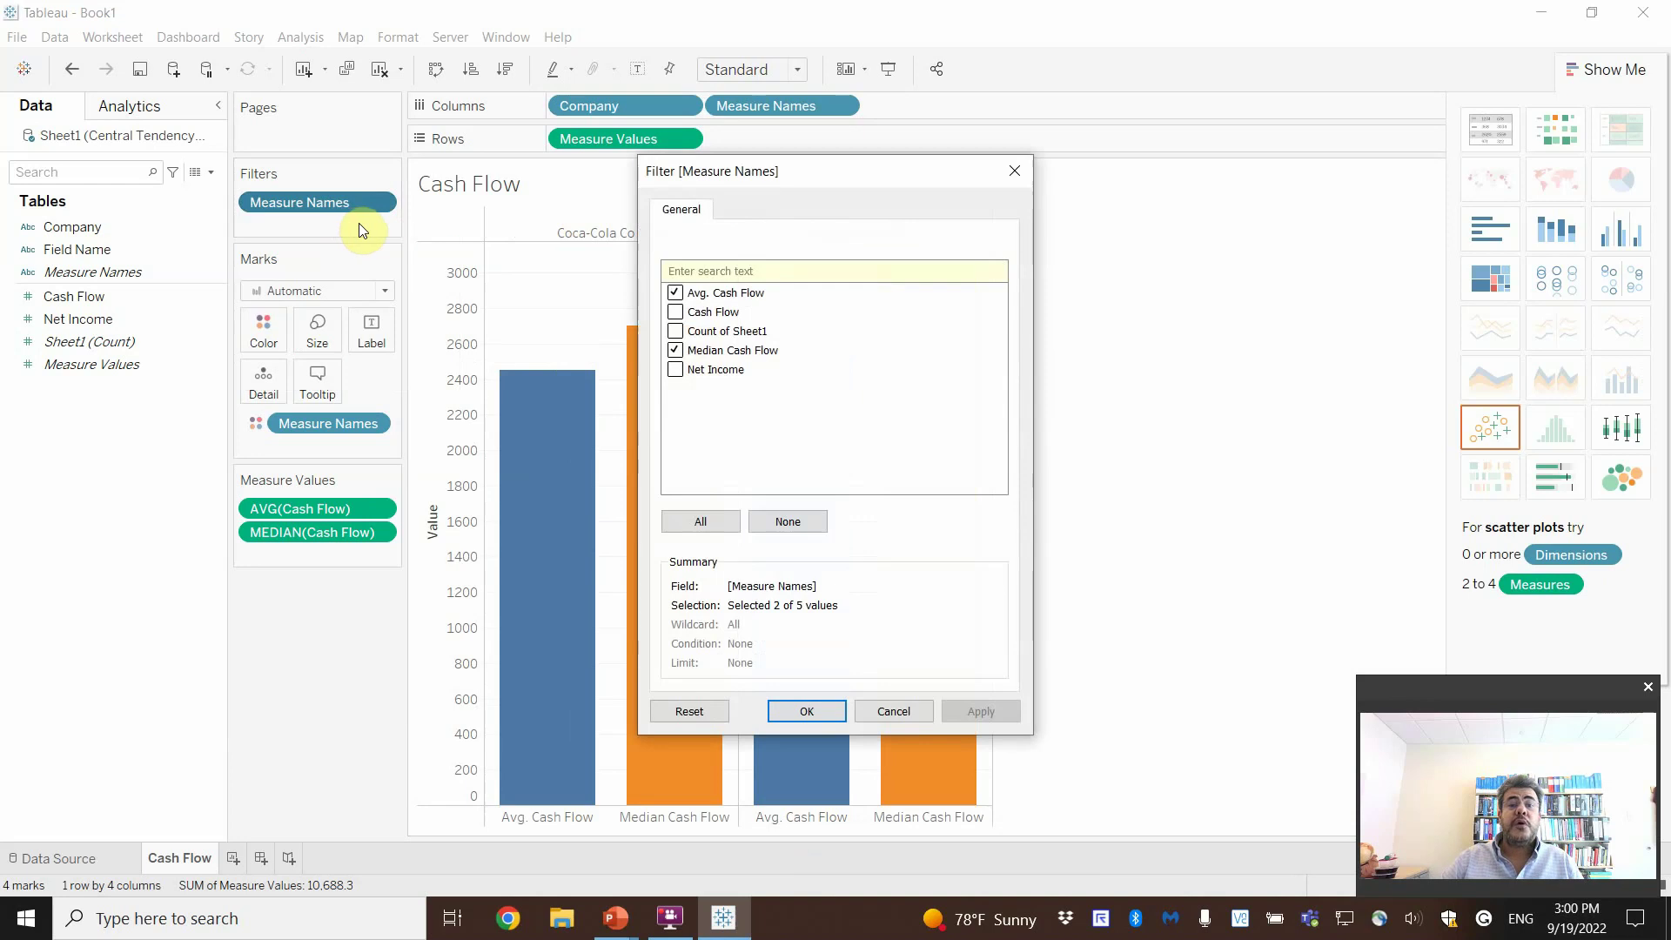
{"action": "left_click", "coordinate": [898, 710]}
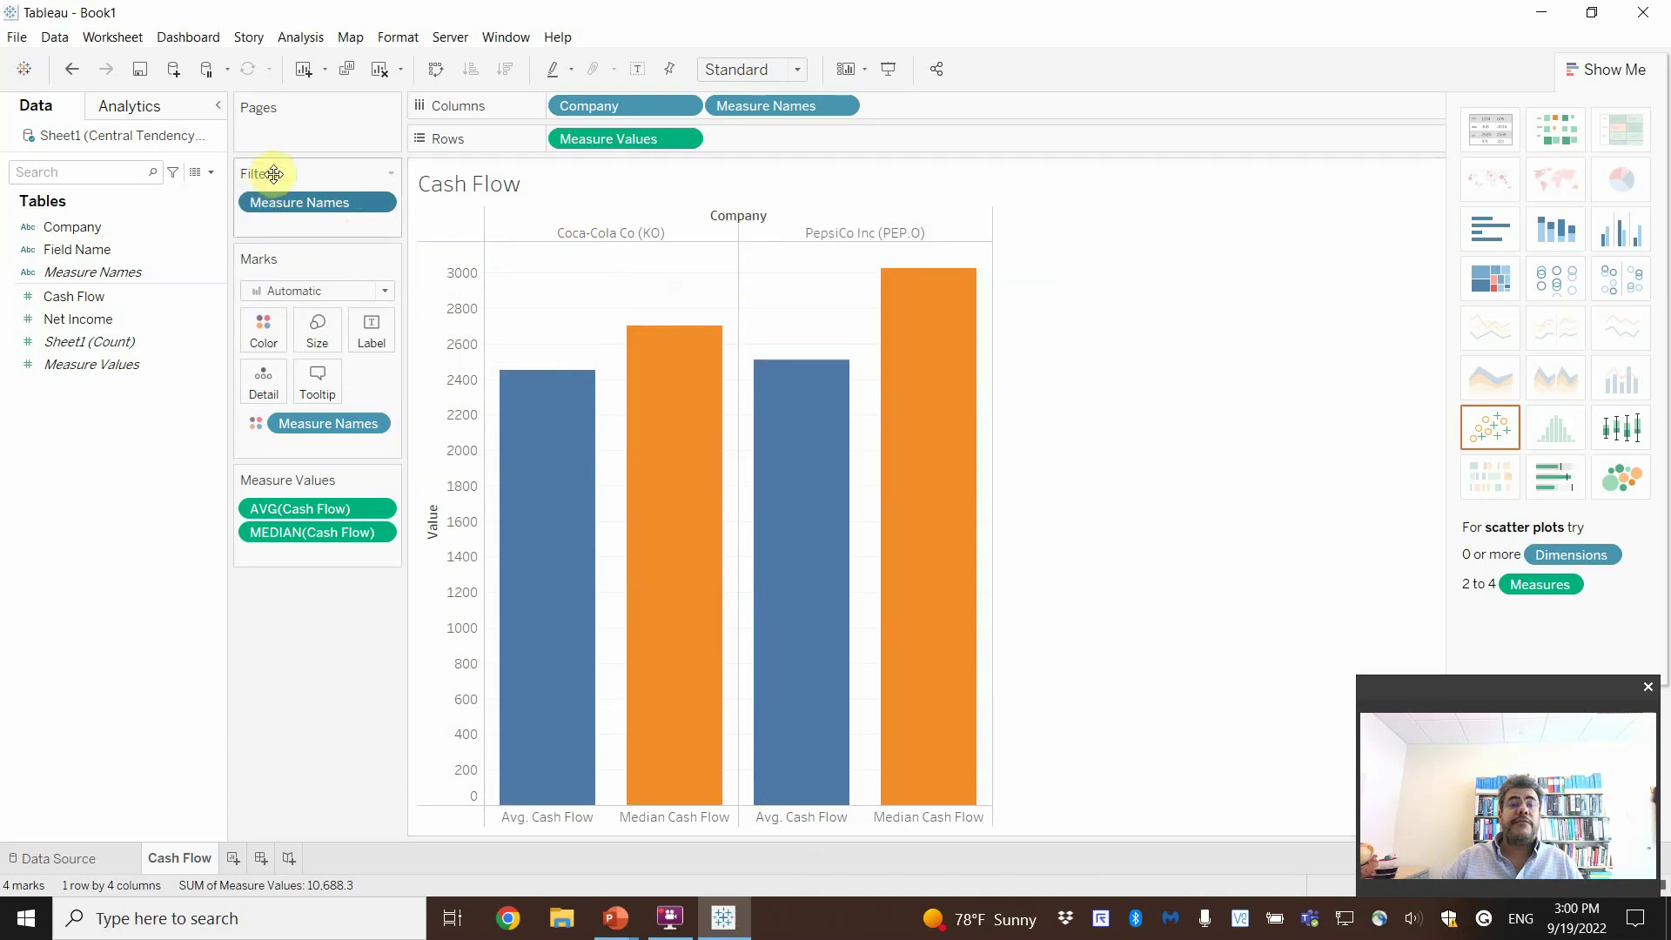
Step: Add Company as a filter keeping both Coca-Cola and PepsiCo, then close Show Me
{"action": "left_click_drag", "start_coordinate": [86, 228], "coordinate": [294, 223]}
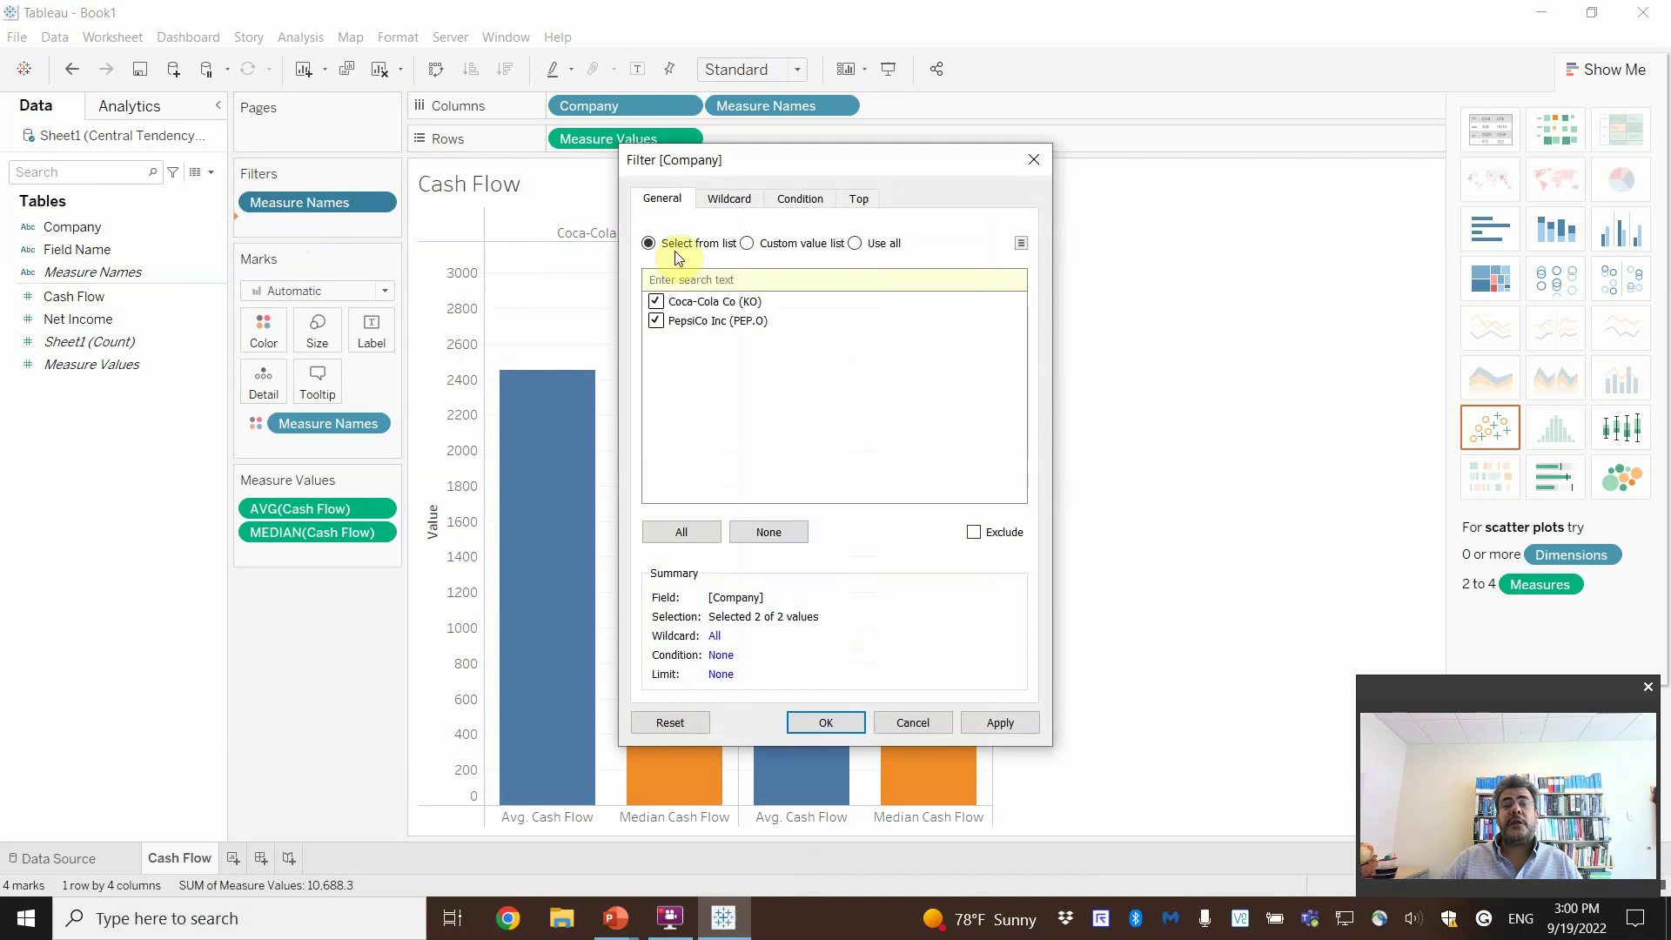
{"action": "left_click", "coordinate": [1001, 723]}
{"action": "left_click", "coordinate": [843, 728]}
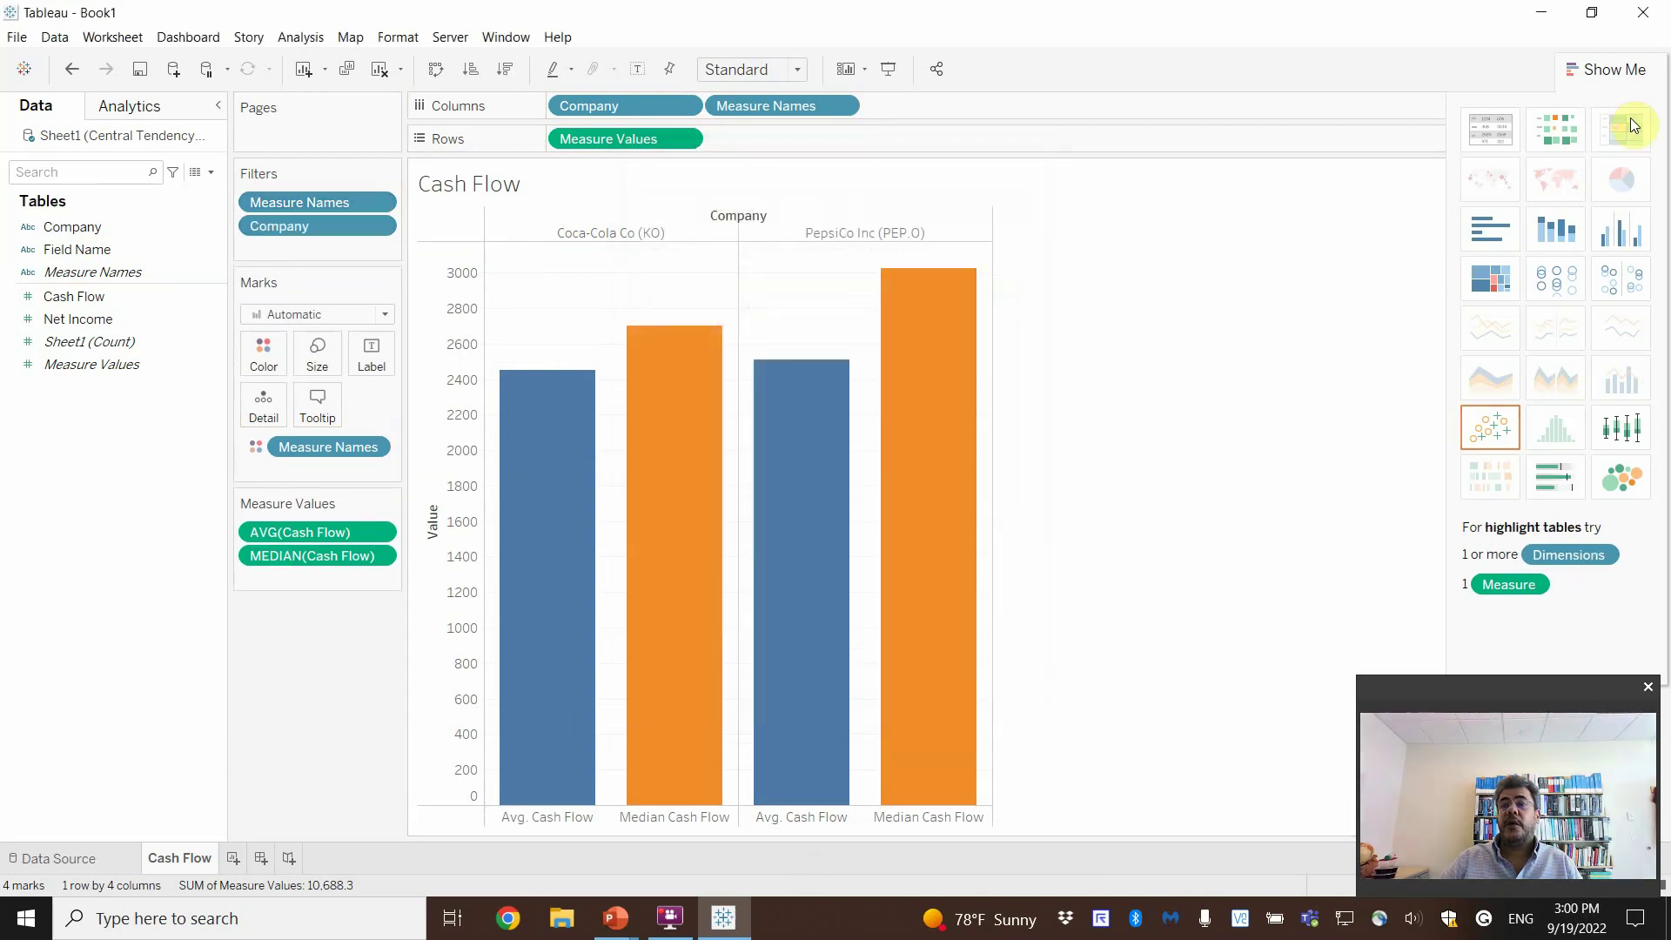
{"action": "left_click", "coordinate": [1610, 71]}
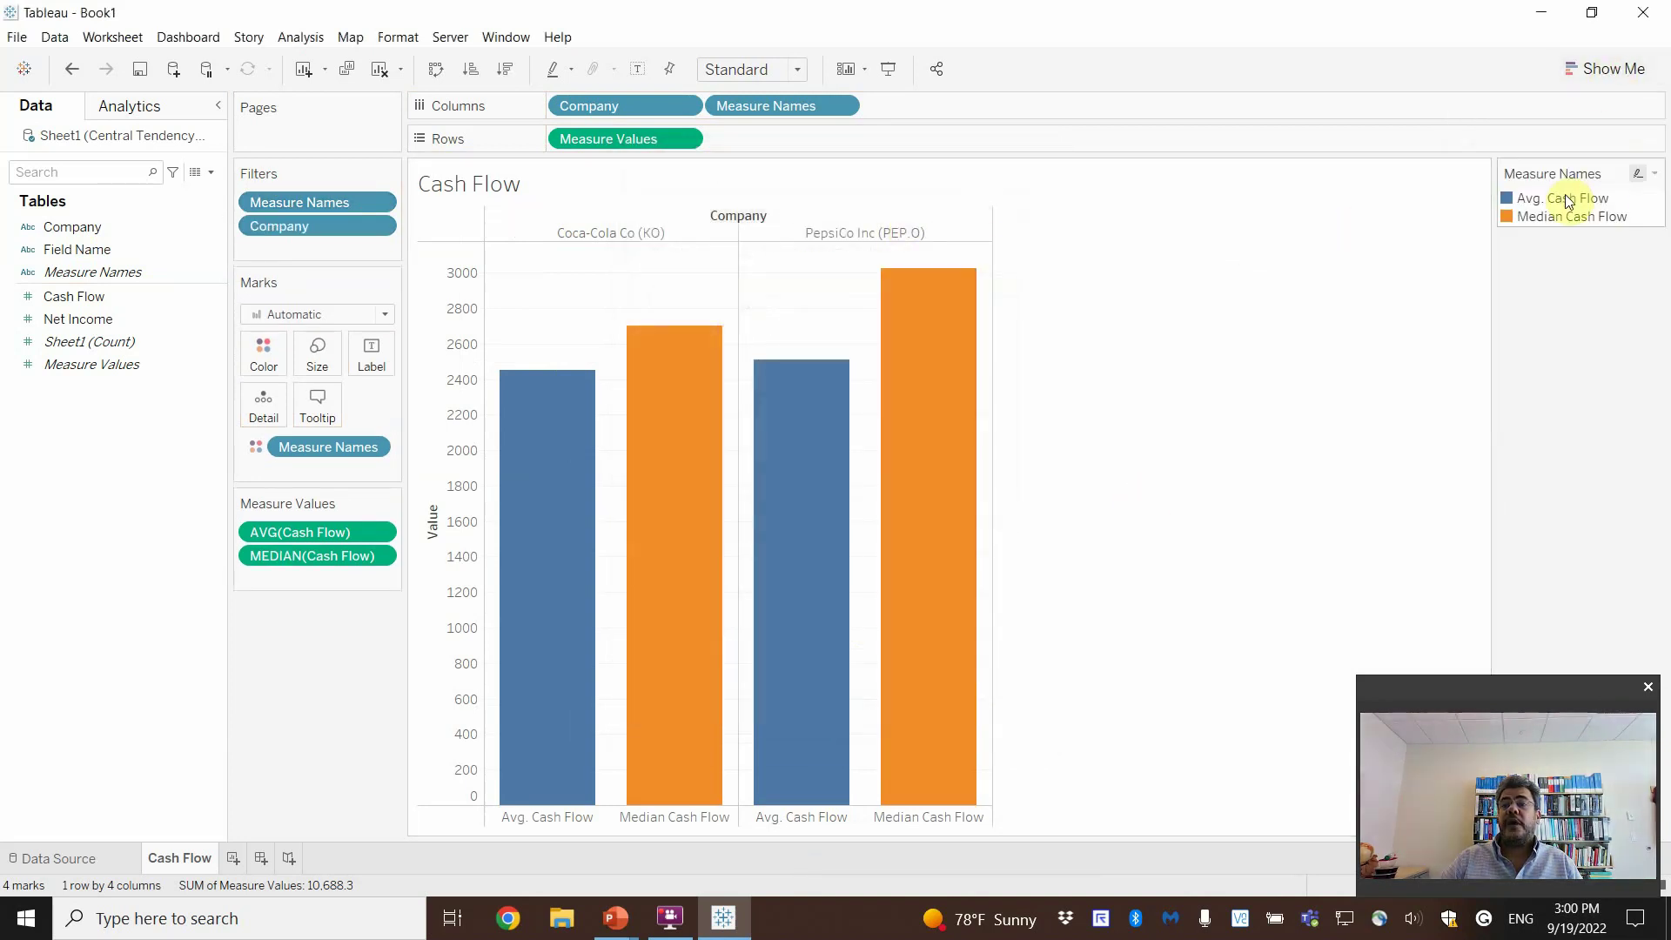
Step: Move the Company filter above Measure Names, show its checklist, and test by unchecking Coca-Cola
{"action": "left_click_drag", "start_coordinate": [376, 227], "coordinate": [327, 194]}
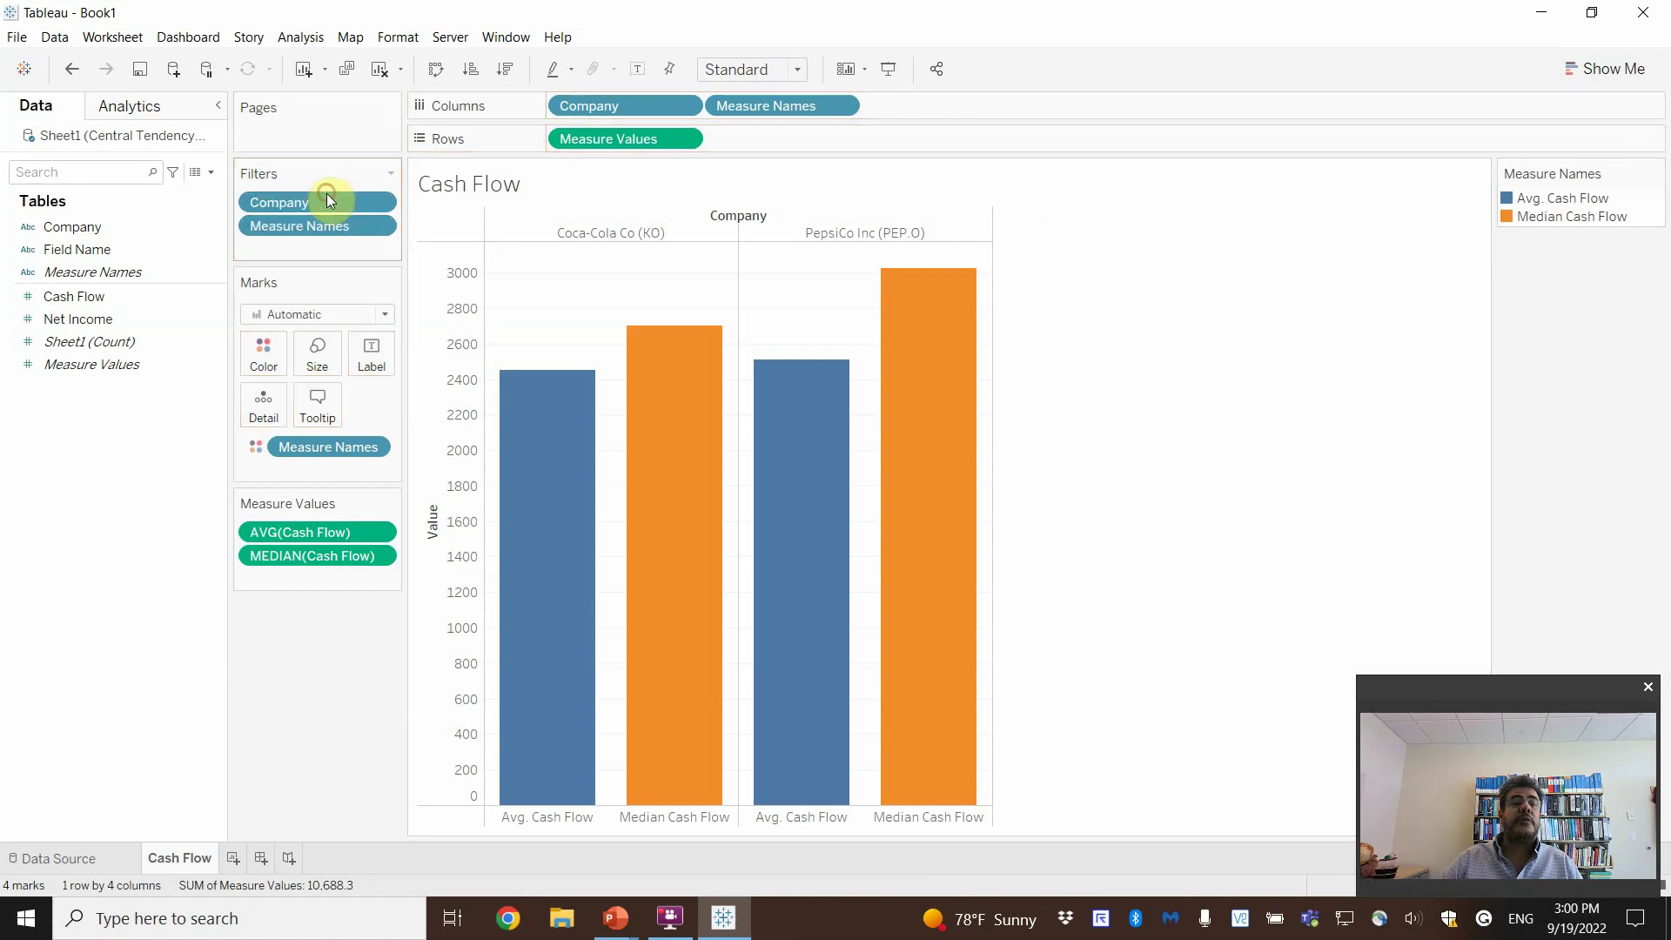
{"action": "left_click", "coordinate": [379, 202]}
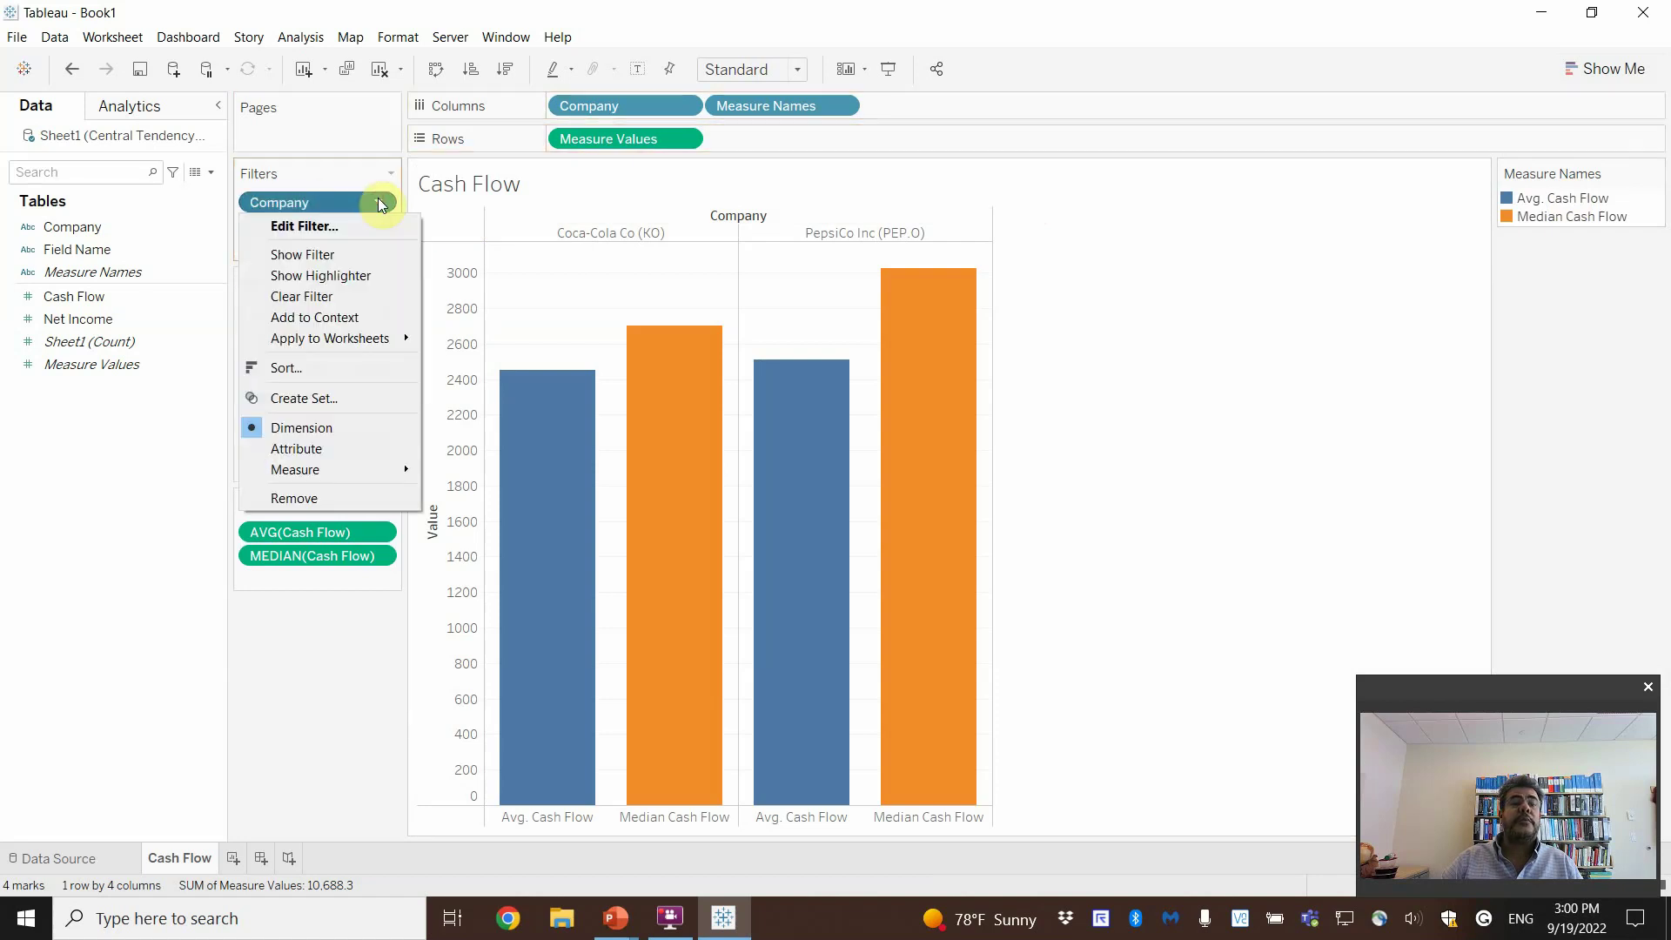
{"action": "left_click", "coordinate": [319, 254]}
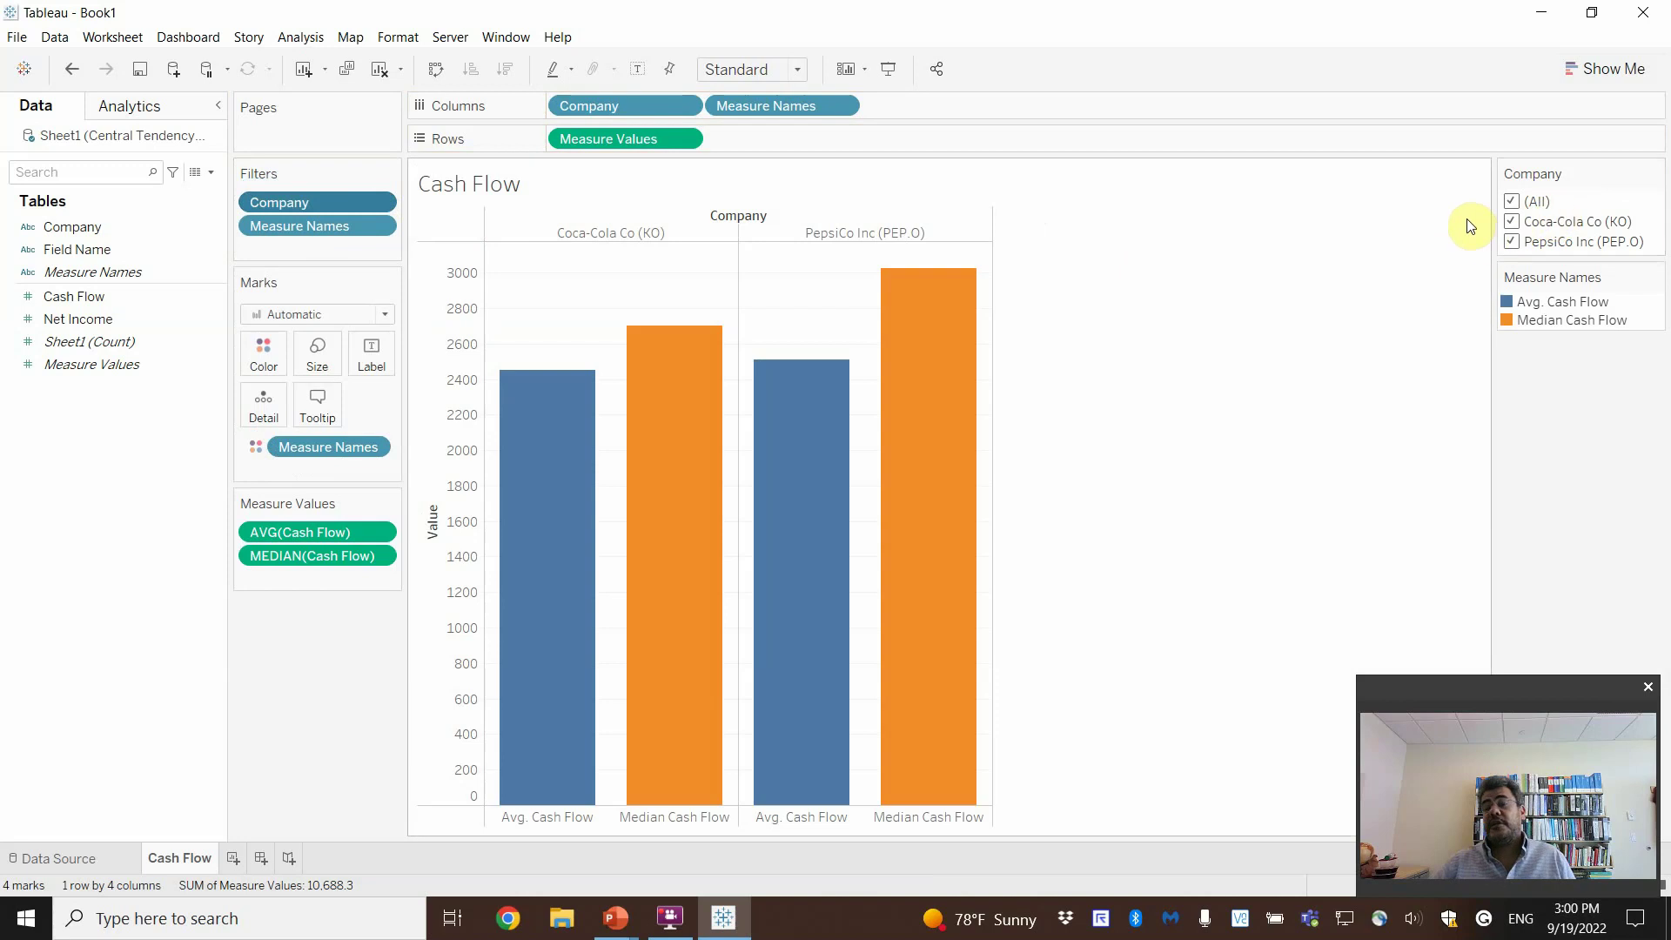
{"action": "left_click", "coordinate": [1514, 221]}
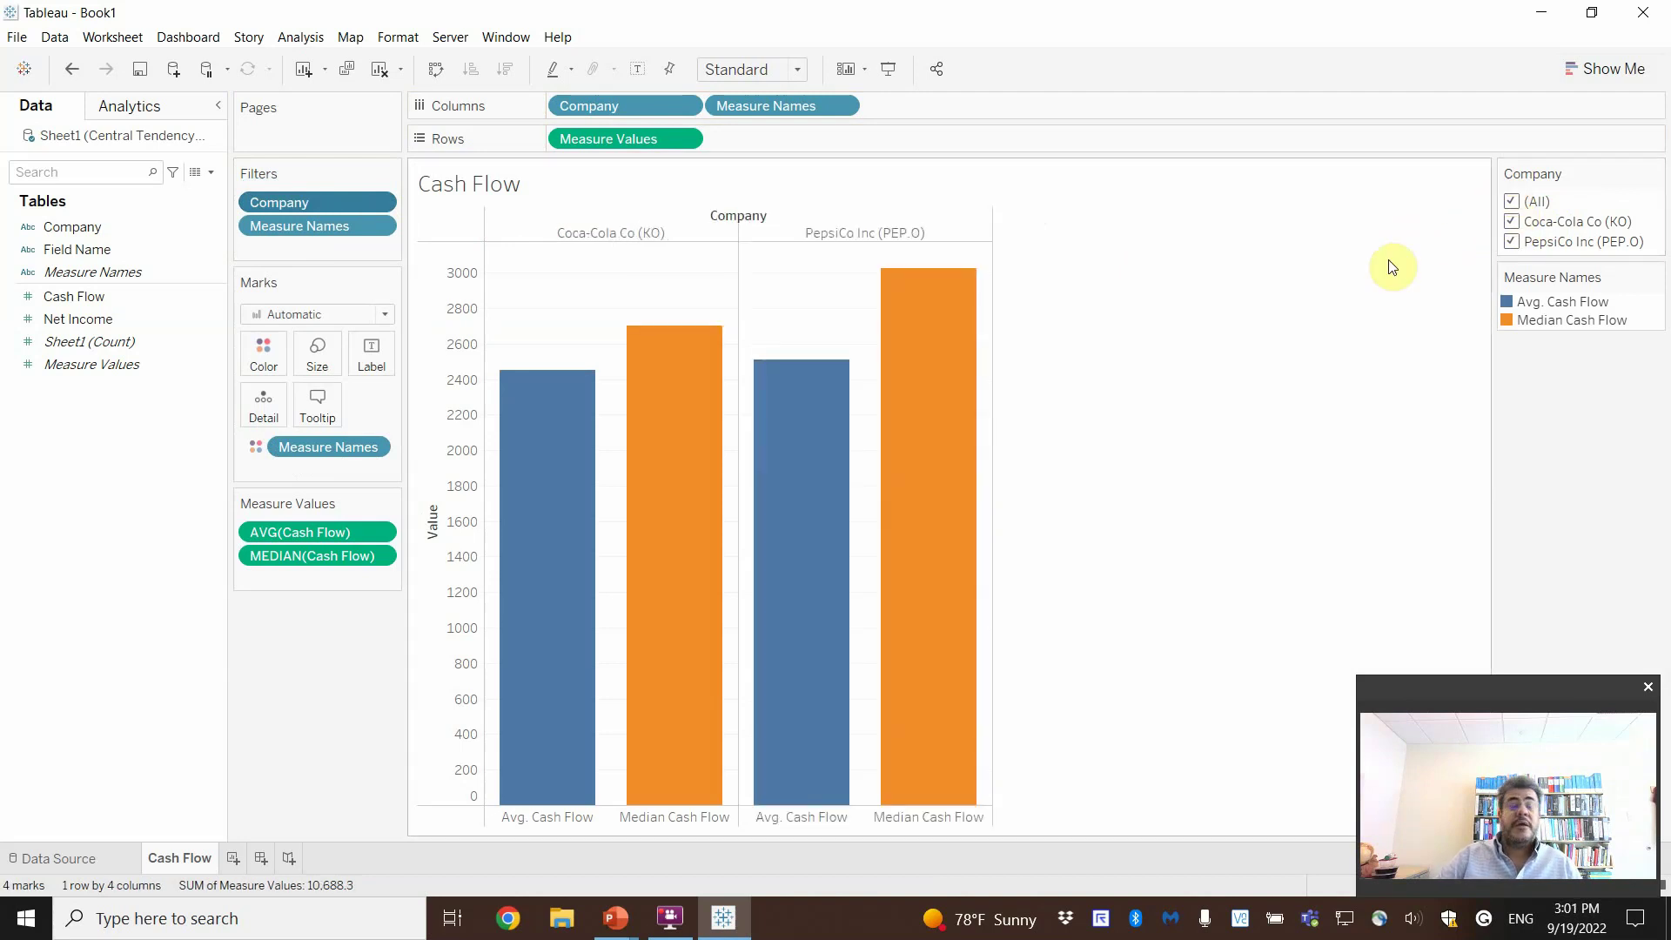
{"action": "mouse_move", "coordinate": [873, 411]}
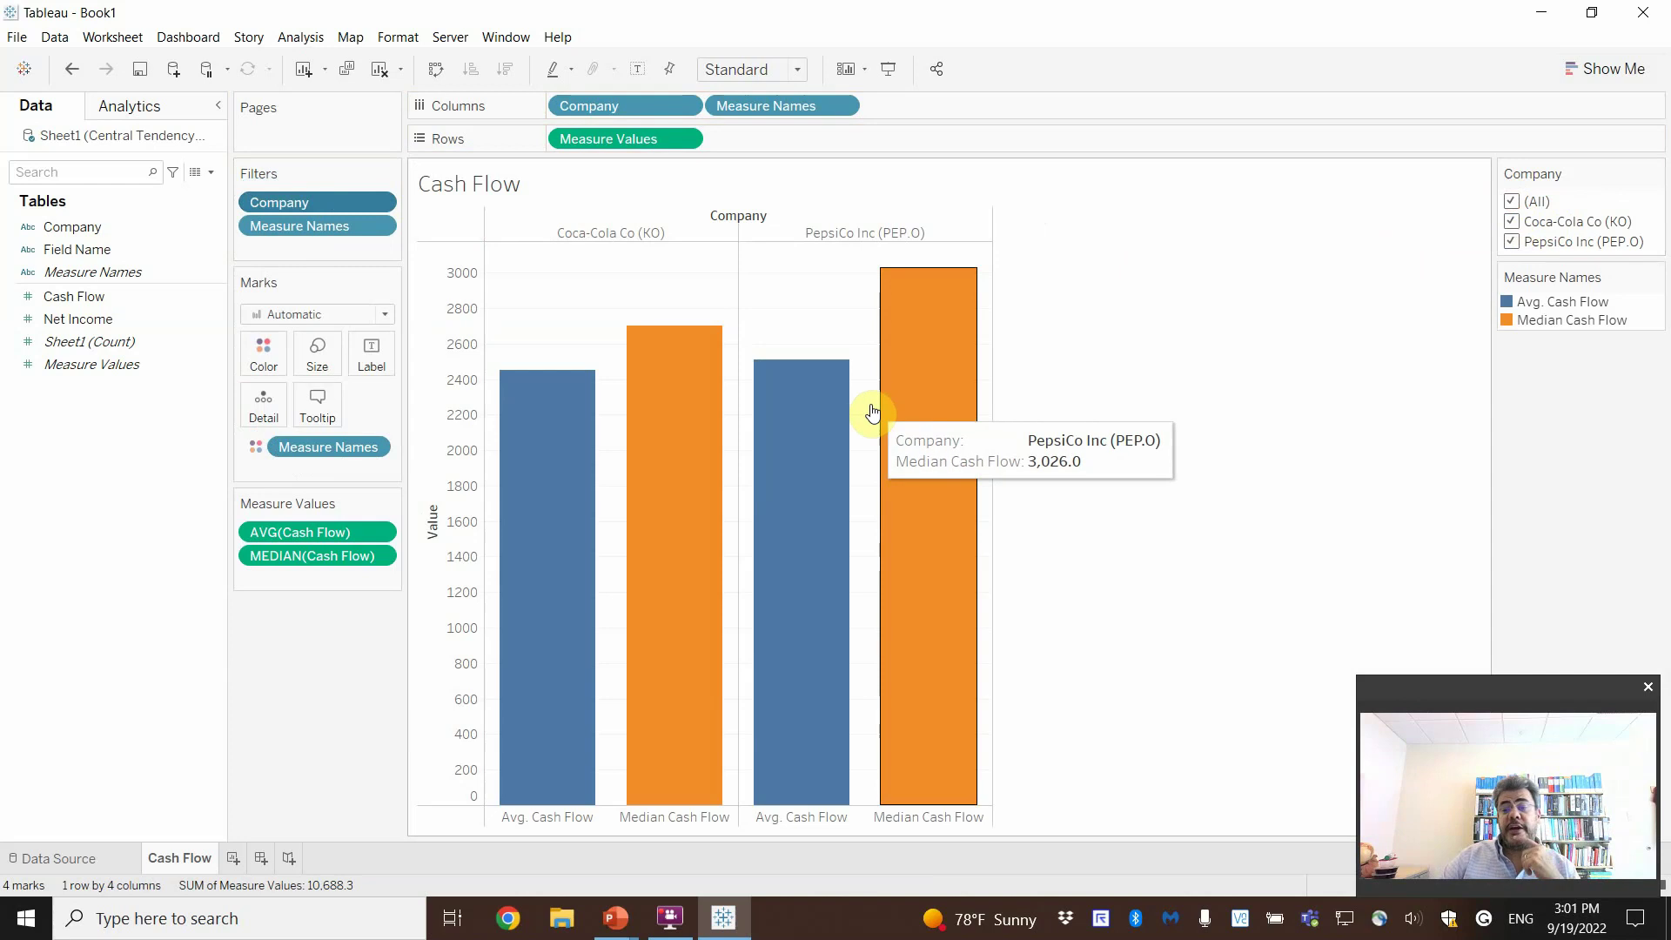
{"action": "right_click", "coordinate": [165, 864]}
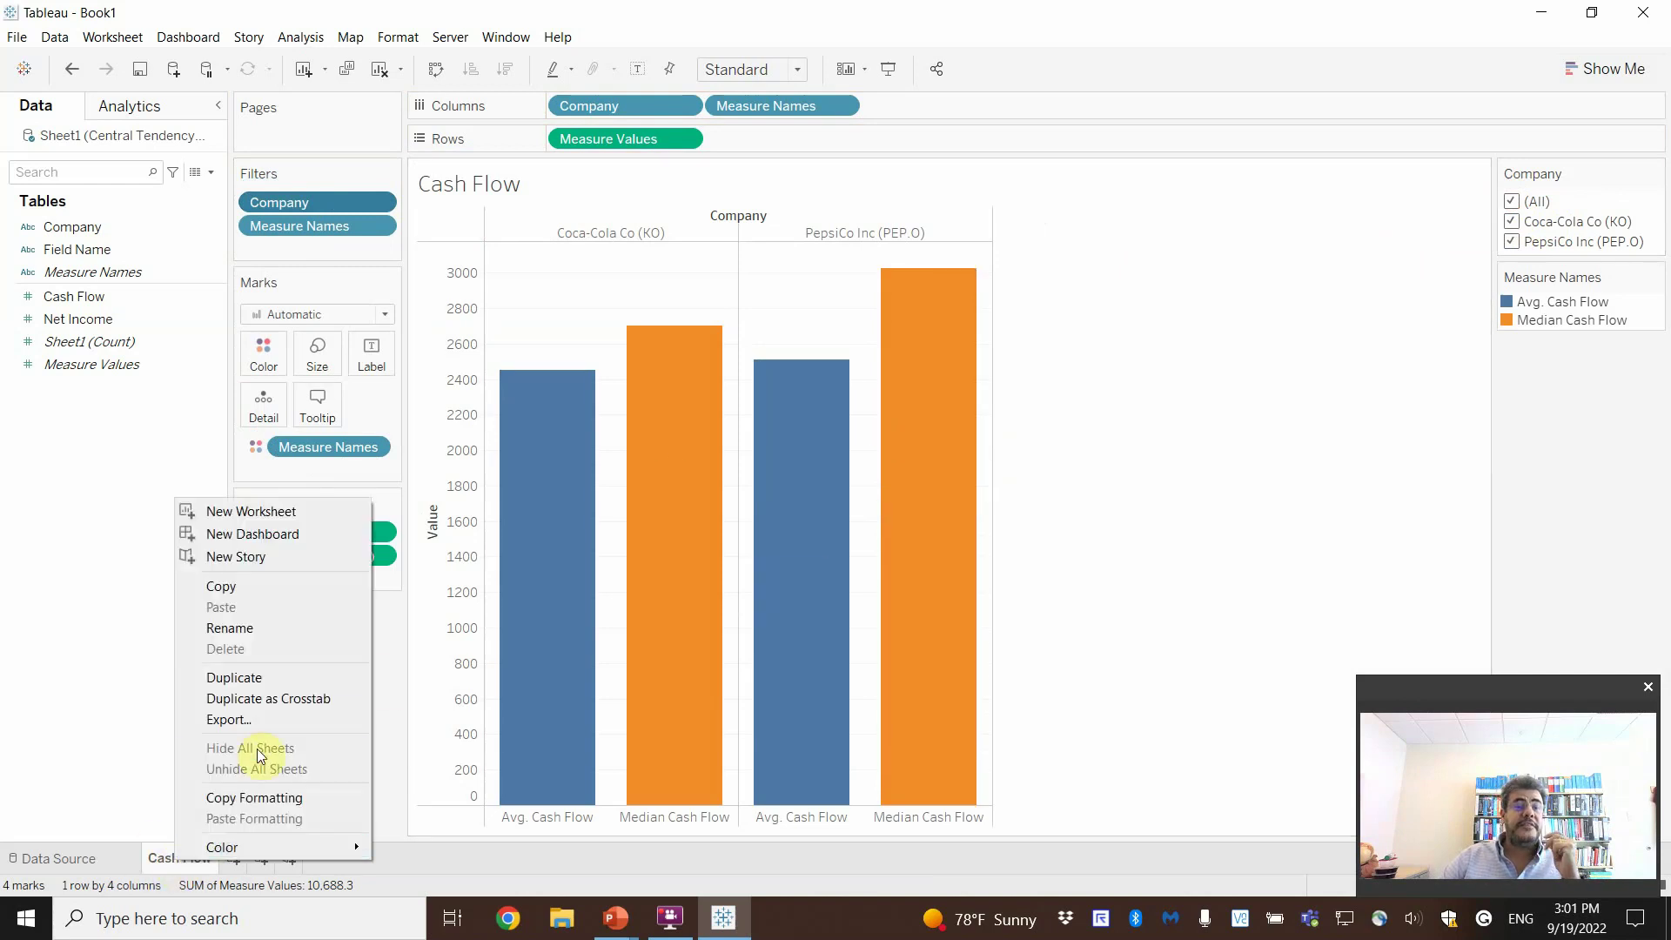
{"action": "left_click", "coordinate": [289, 684]}
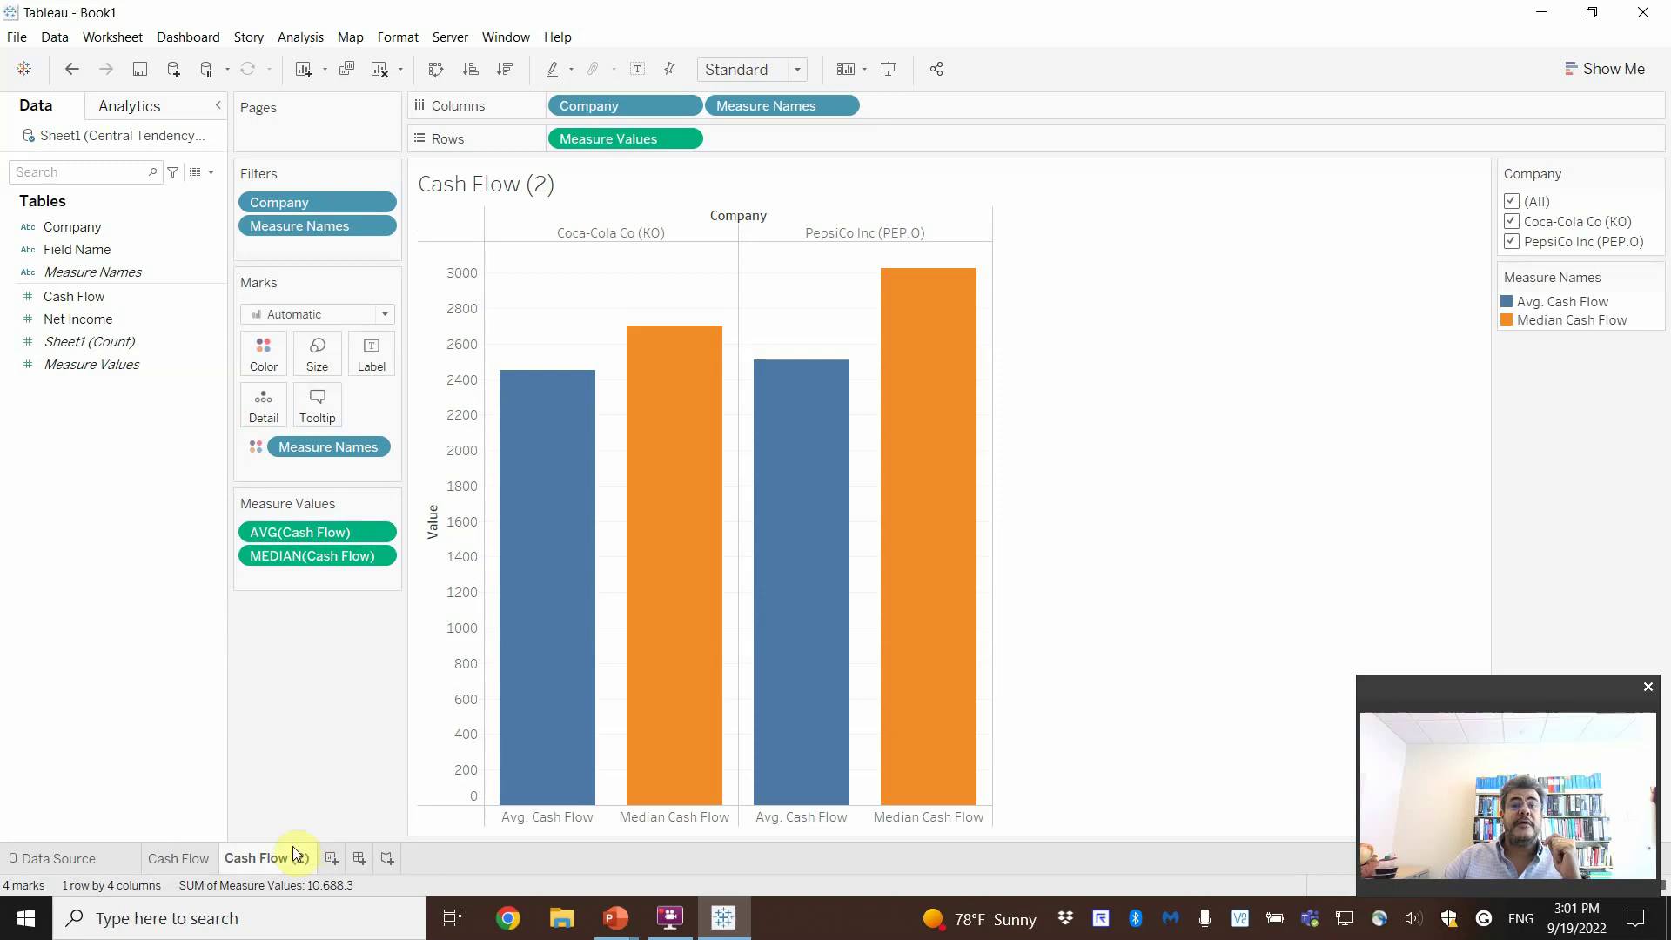
{"action": "double_click", "coordinate": [279, 859]}
{"action": "type", "text": "Net"}
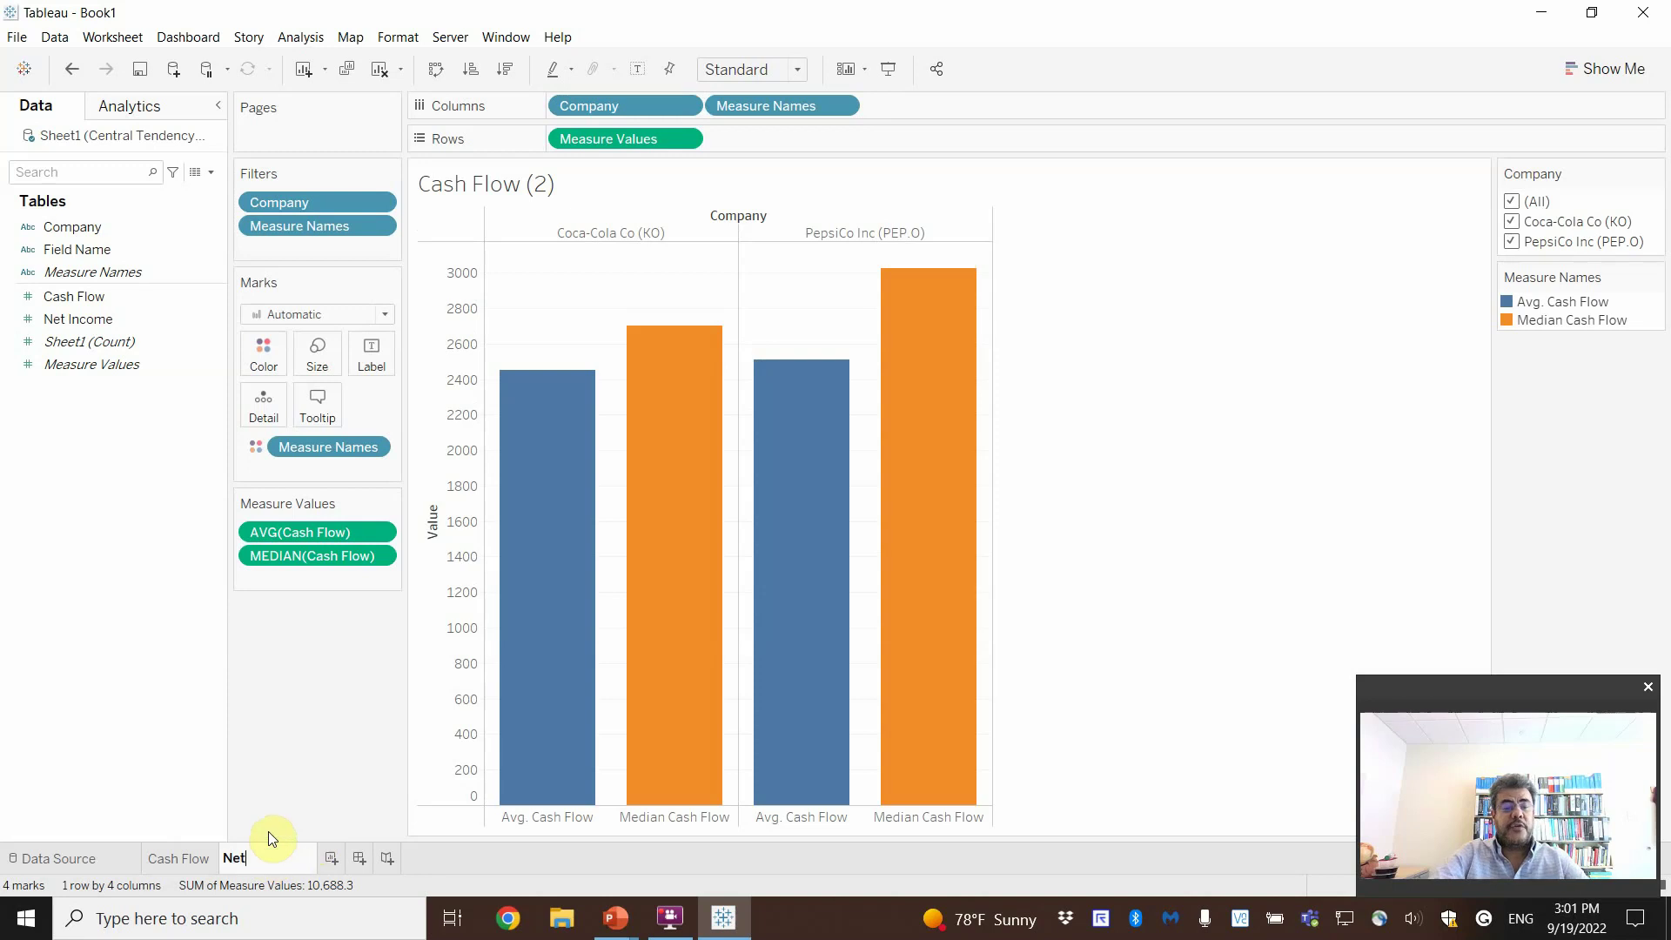
{"action": "type", "text": " Income"}
{"action": "key", "text": "Return"}
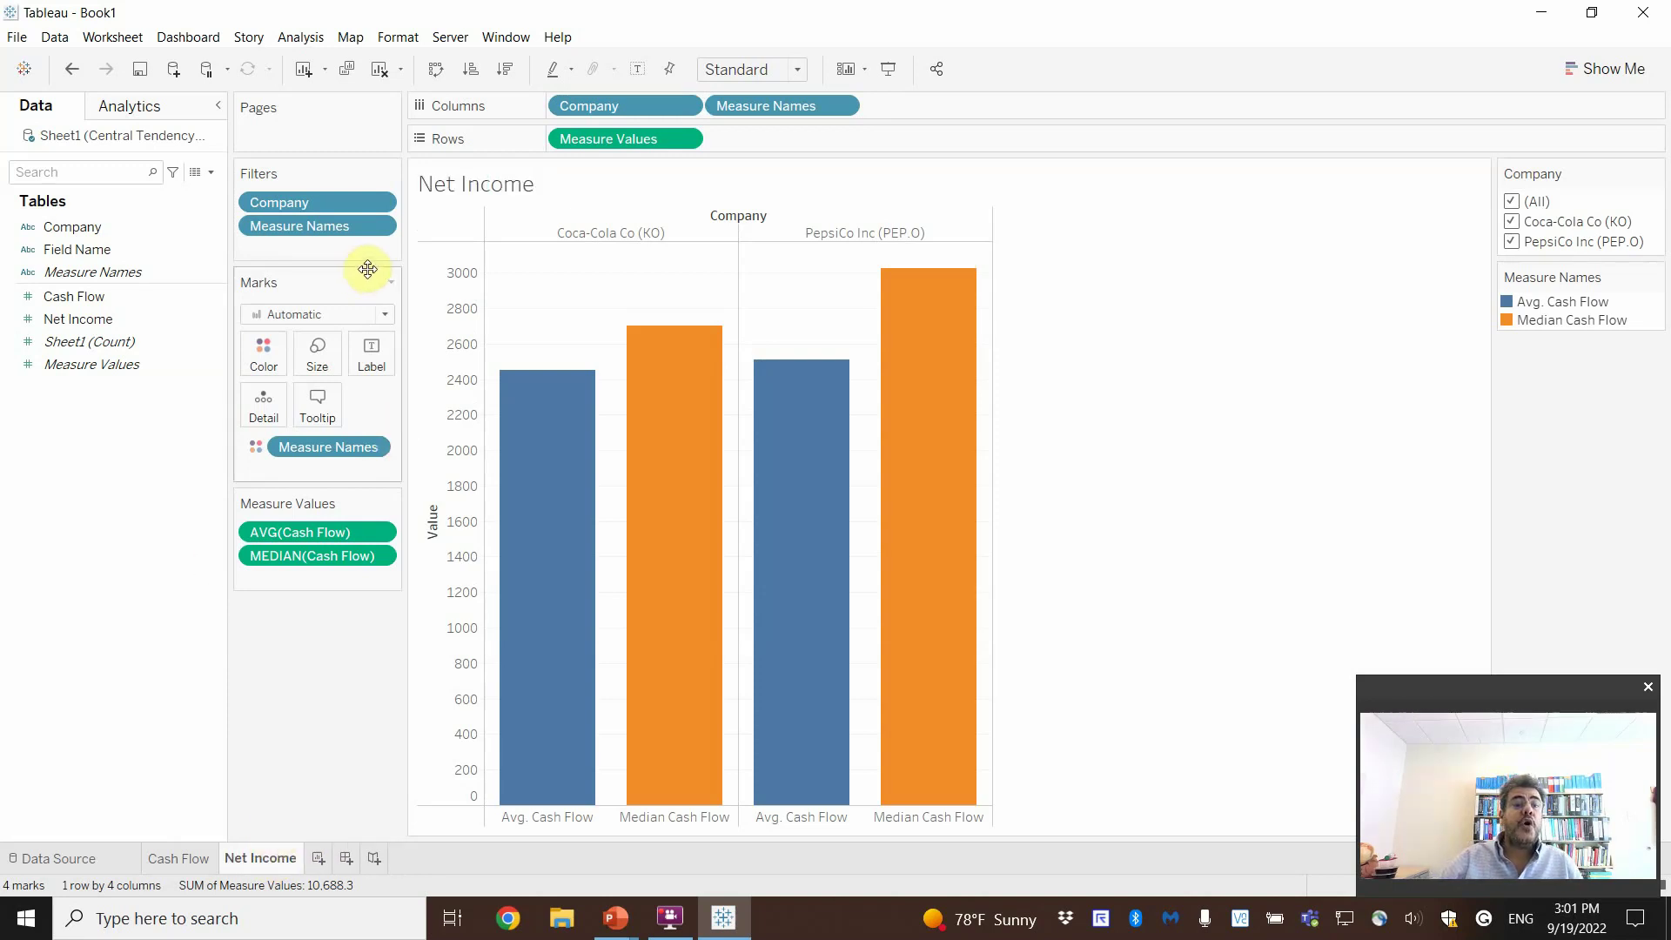
{"action": "left_click", "coordinate": [380, 532]}
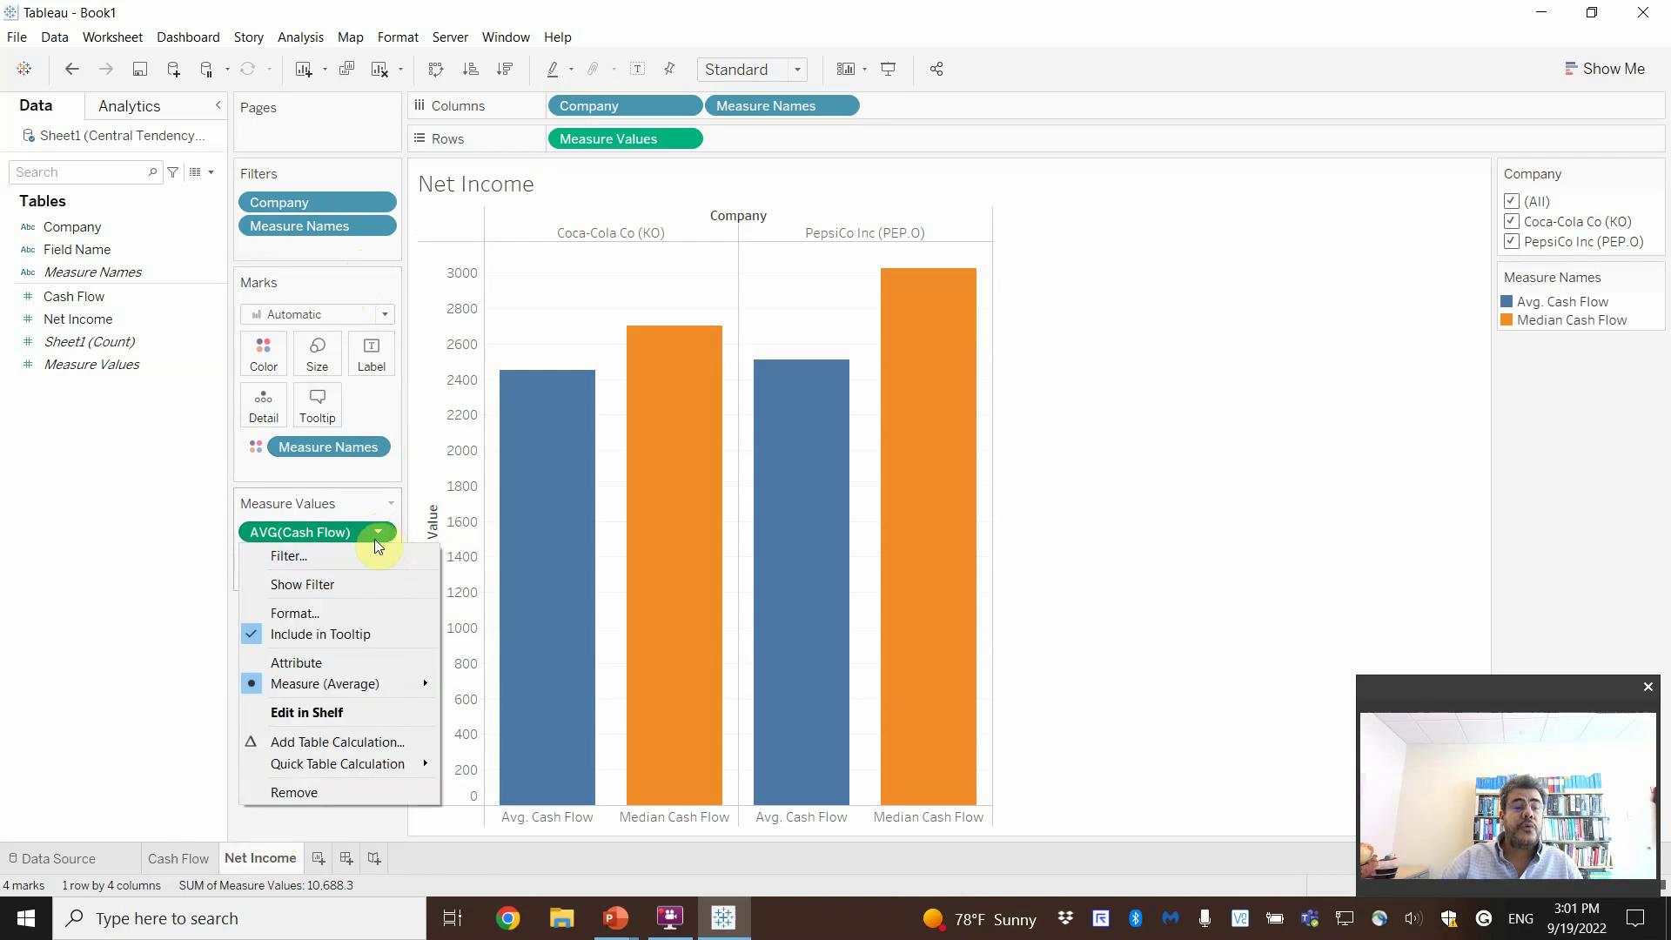
{"action": "left_click", "coordinate": [292, 533]}
{"action": "double_click", "coordinate": [255, 532]}
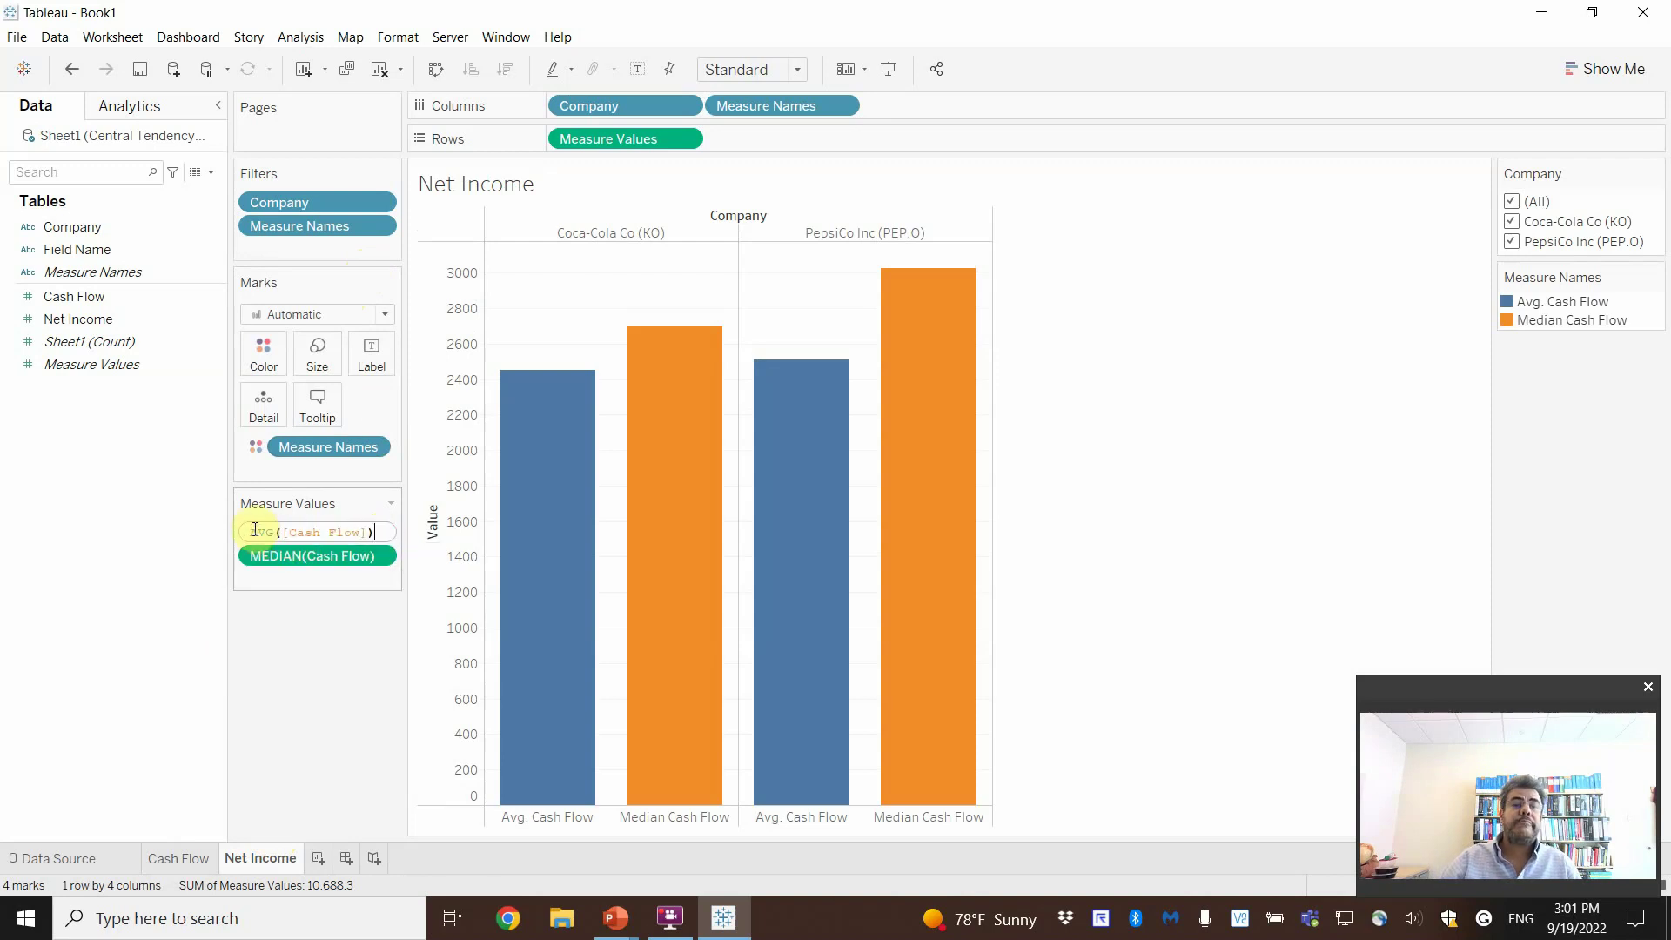
{"action": "left_click", "coordinate": [179, 597]}
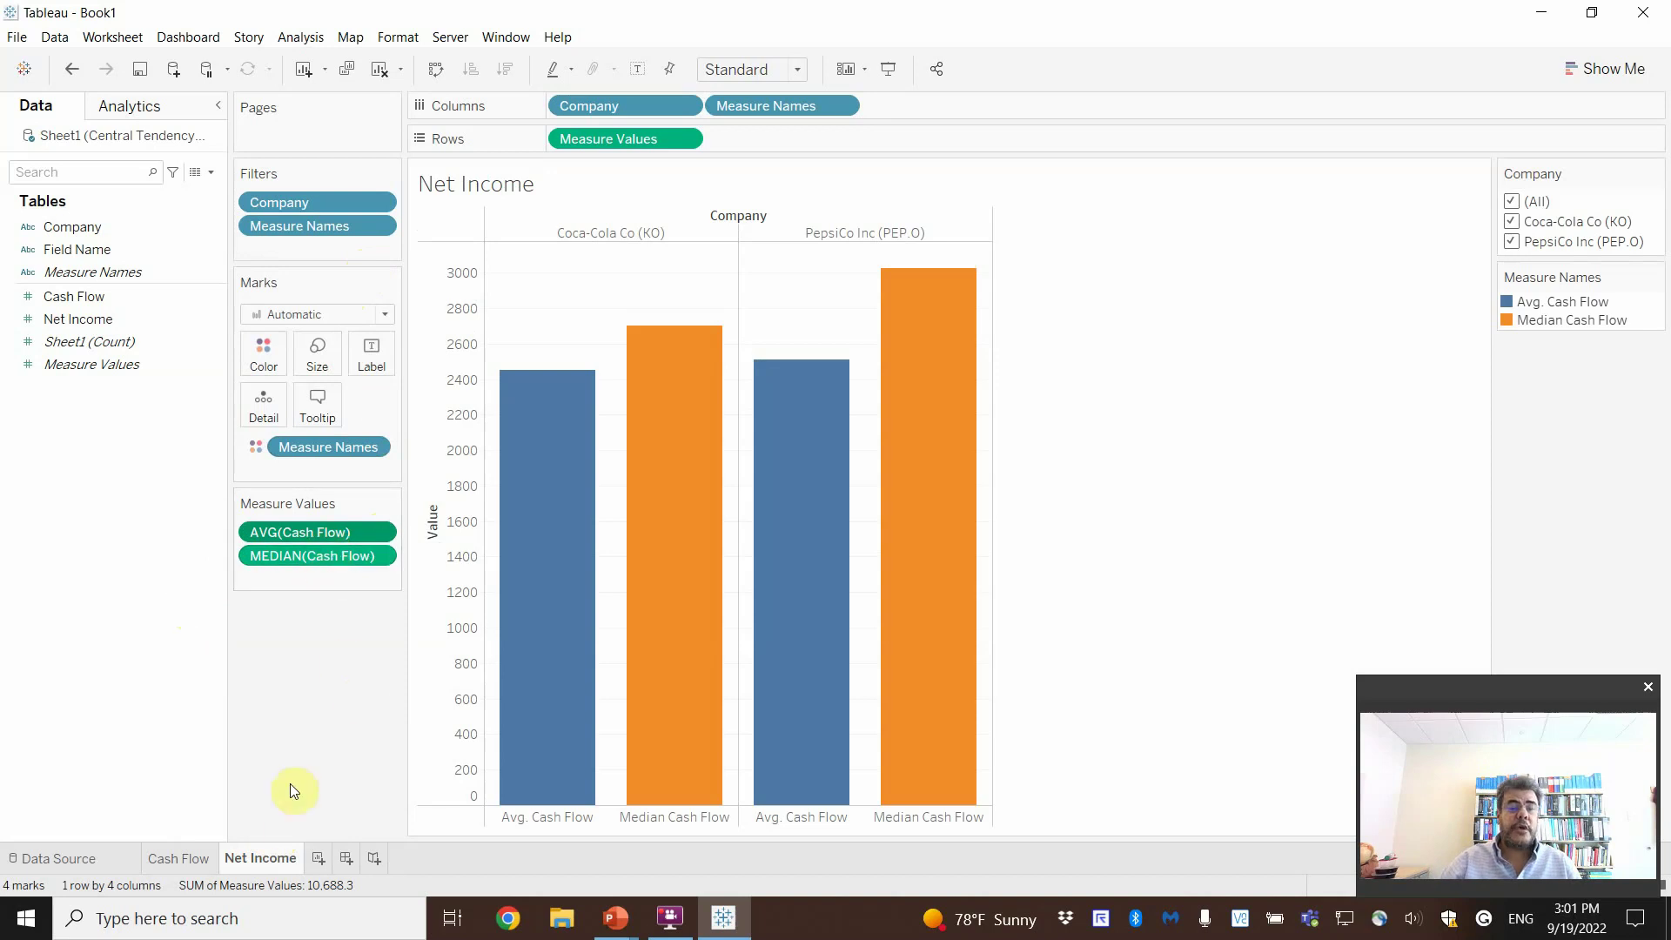
{"action": "right_click", "coordinate": [269, 864]}
{"action": "left_click", "coordinate": [317, 649]}
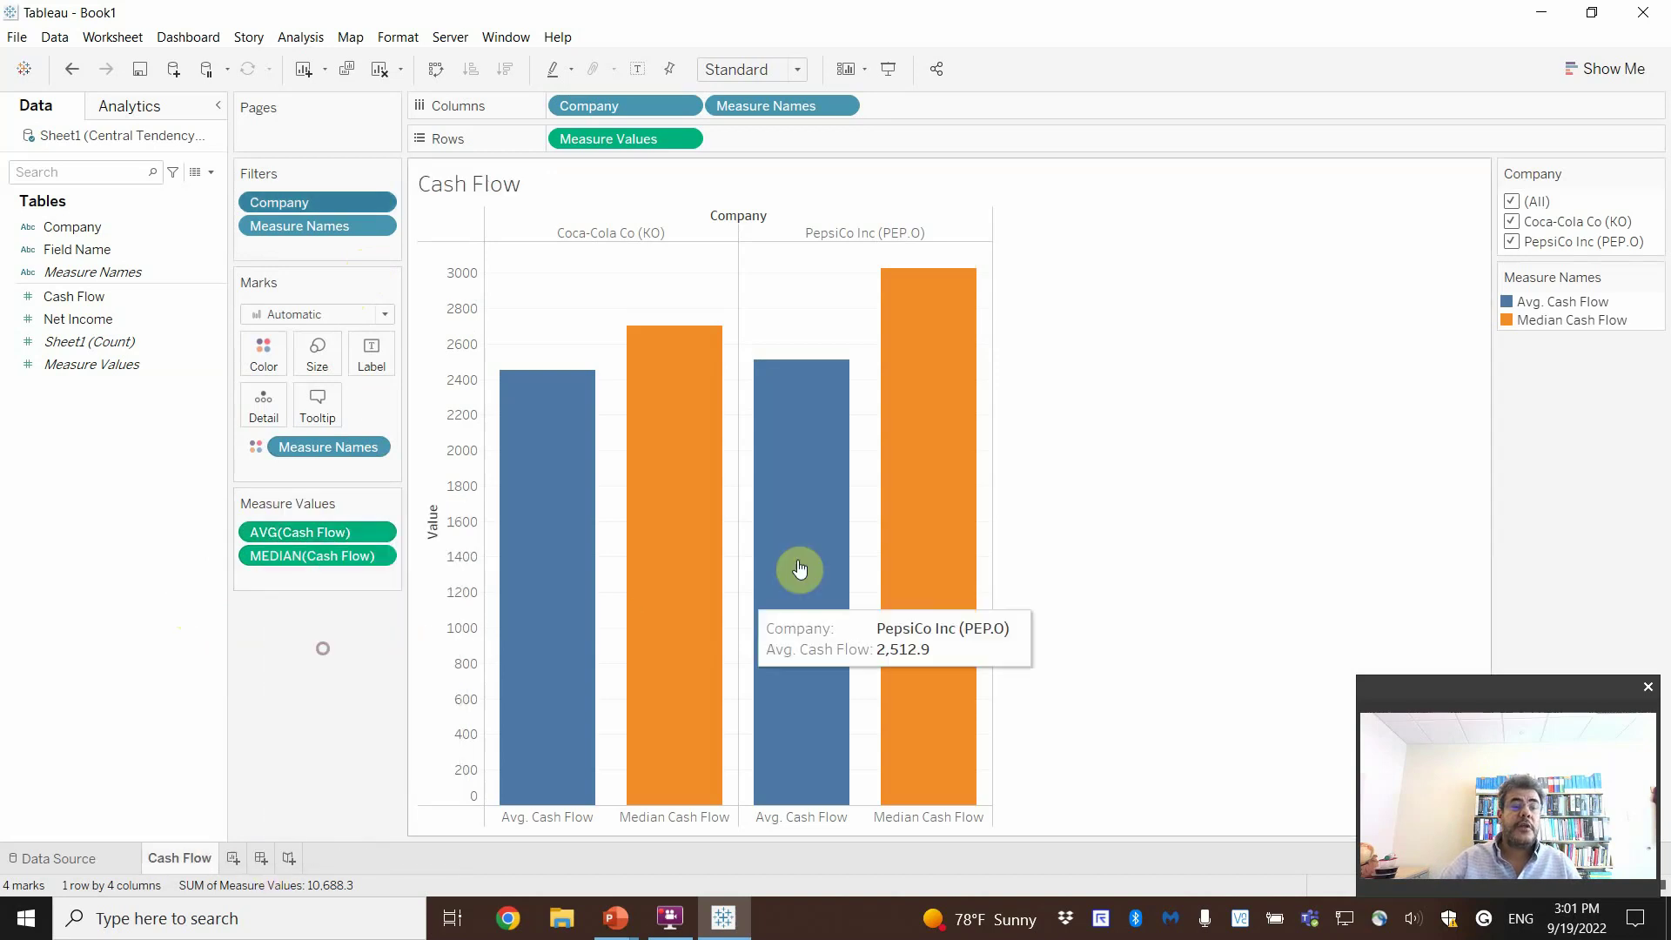
Step: On a new worksheet, put Company on Columns and Net Income twice on Rows
{"action": "left_click", "coordinate": [234, 858]}
{"action": "left_click_drag", "start_coordinate": [77, 227], "coordinate": [651, 113]}
{"action": "left_click_drag", "start_coordinate": [79, 318], "coordinate": [657, 149]}
{"action": "left_click_drag", "start_coordinate": [118, 317], "coordinate": [815, 139]}
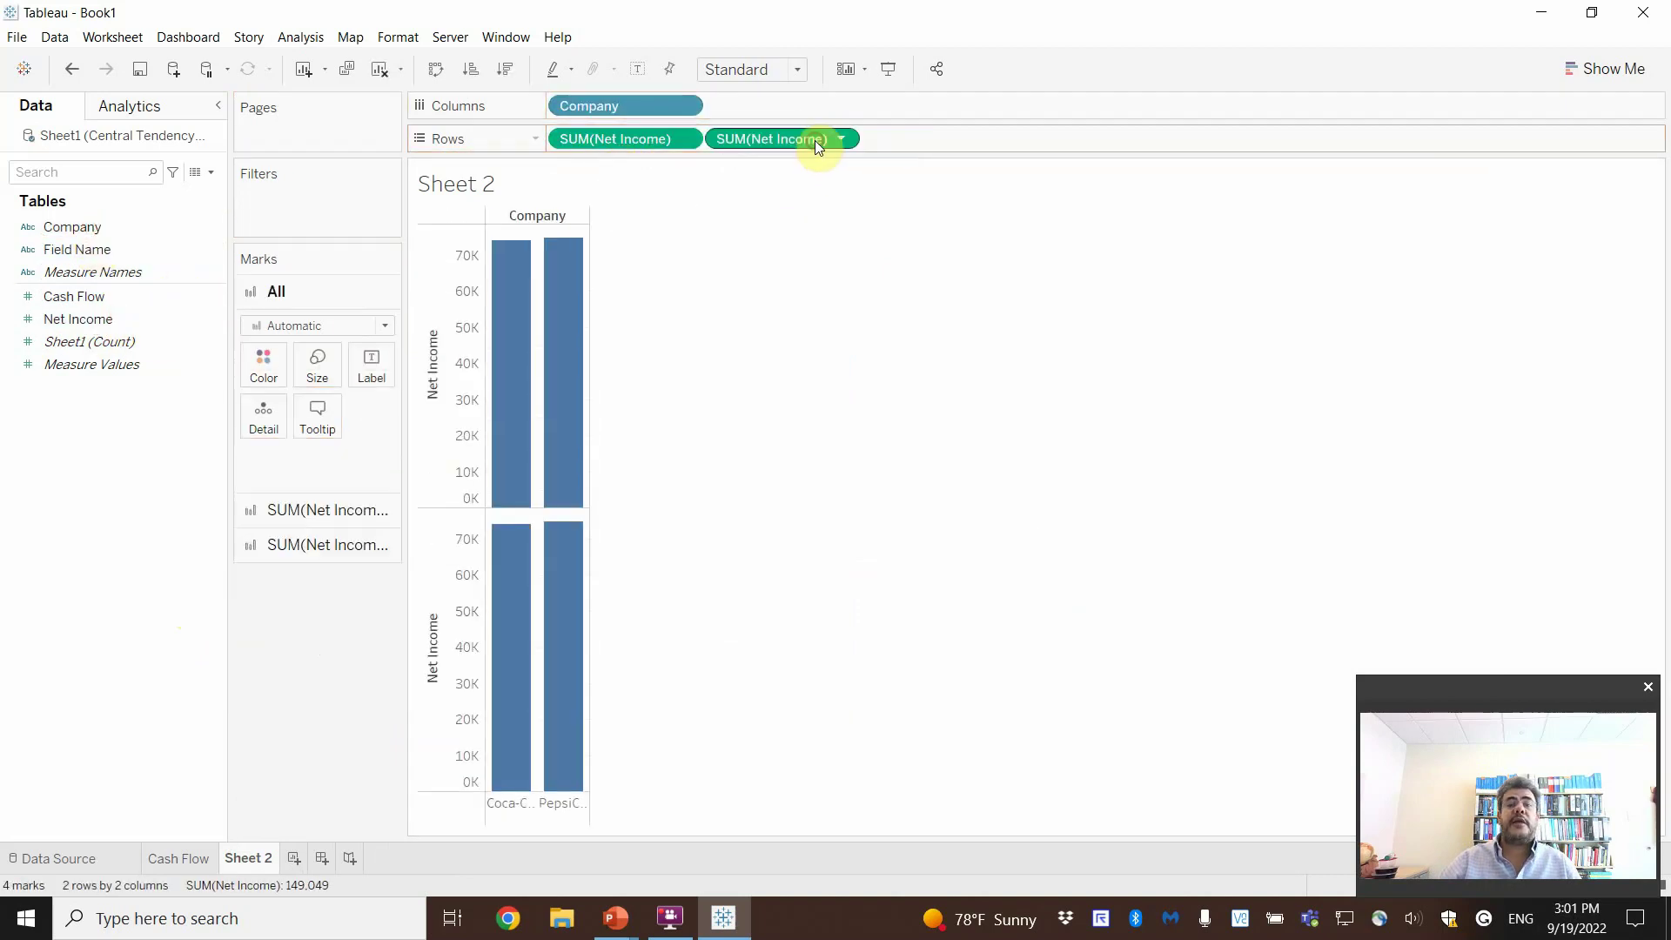
Step: Set the top Net Income measure to Average and the bottom to Median
{"action": "left_click", "coordinate": [687, 140]}
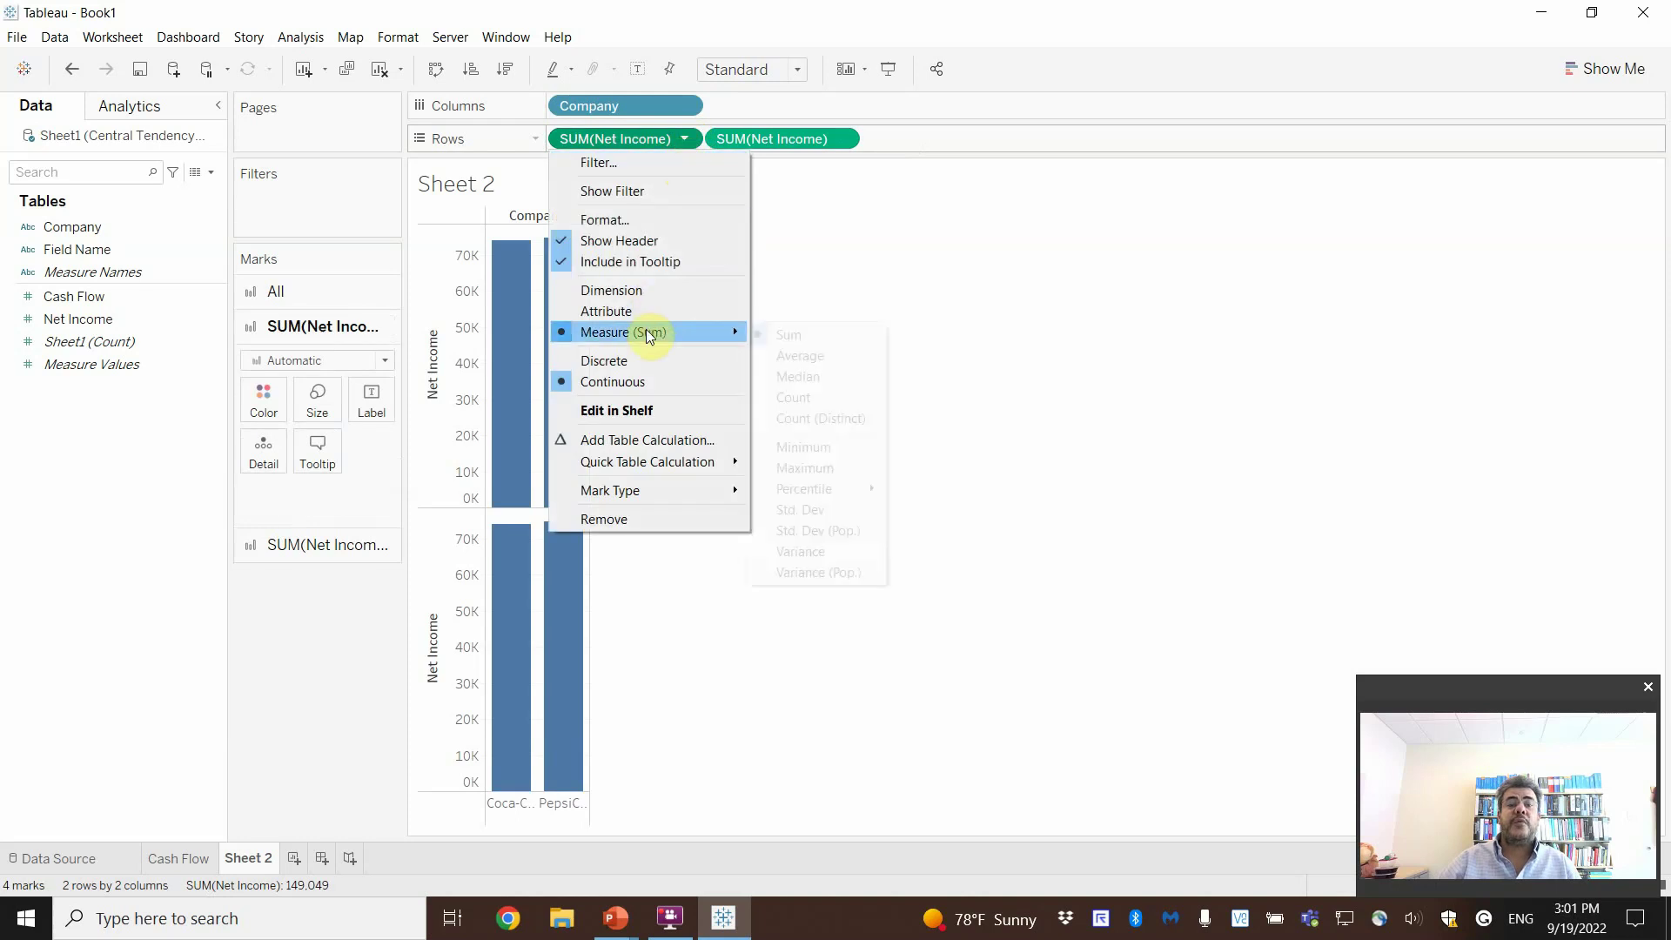
{"action": "mouse_move", "coordinate": [646, 329]}
{"action": "left_click", "coordinate": [799, 355]}
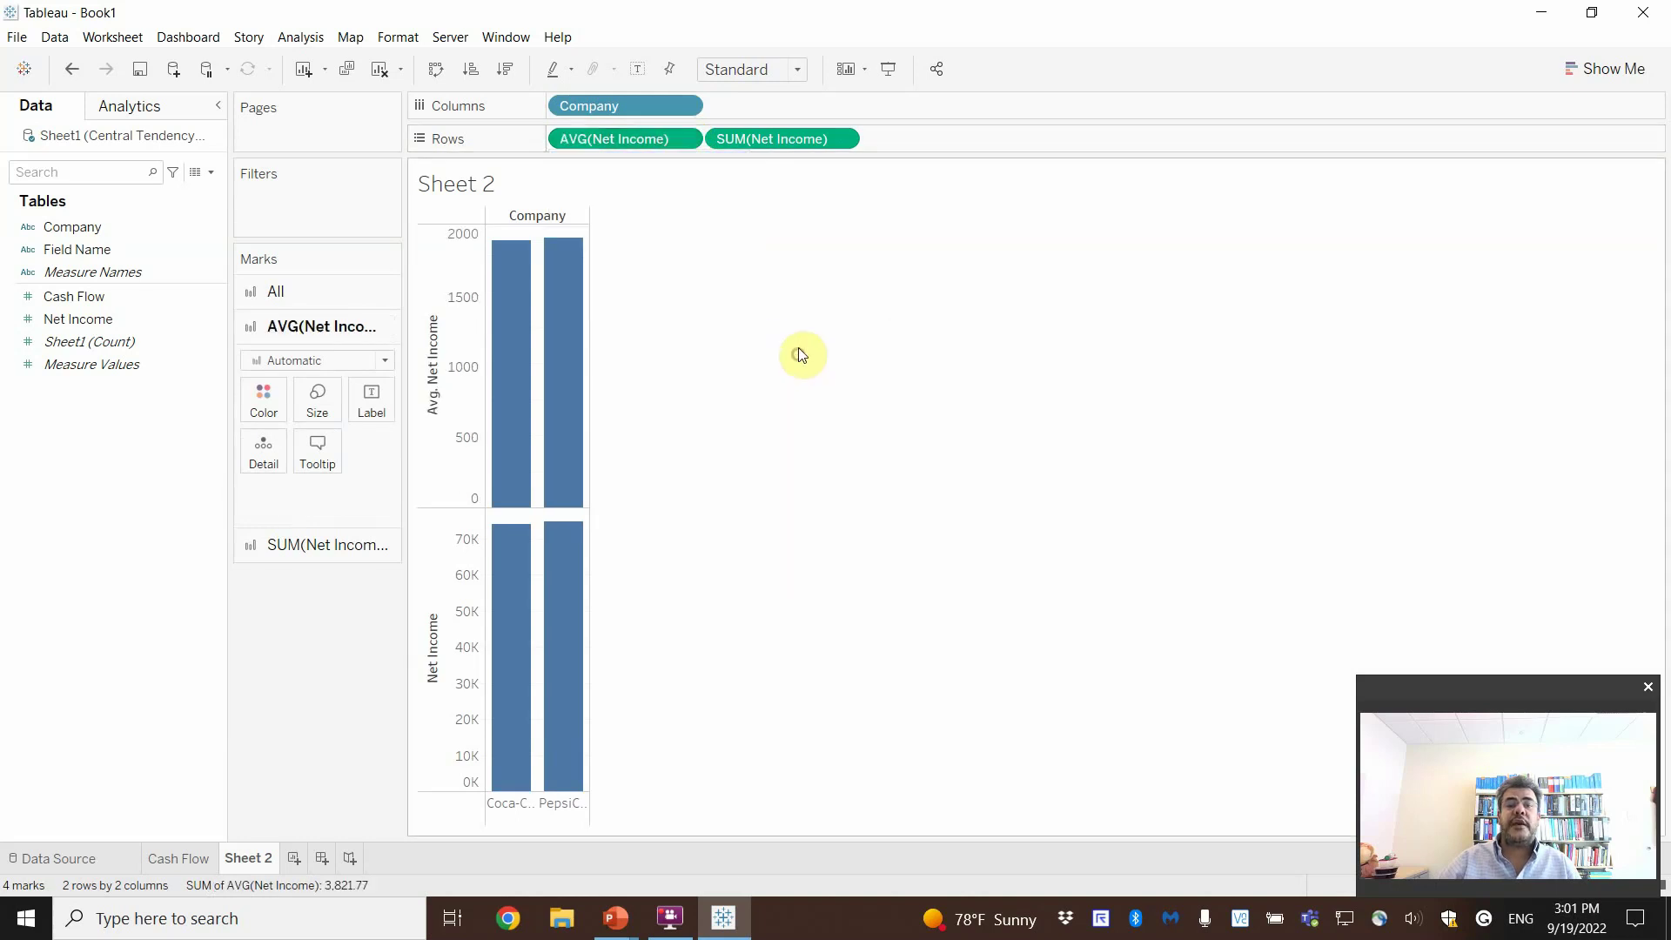
{"action": "left_click", "coordinate": [843, 138]}
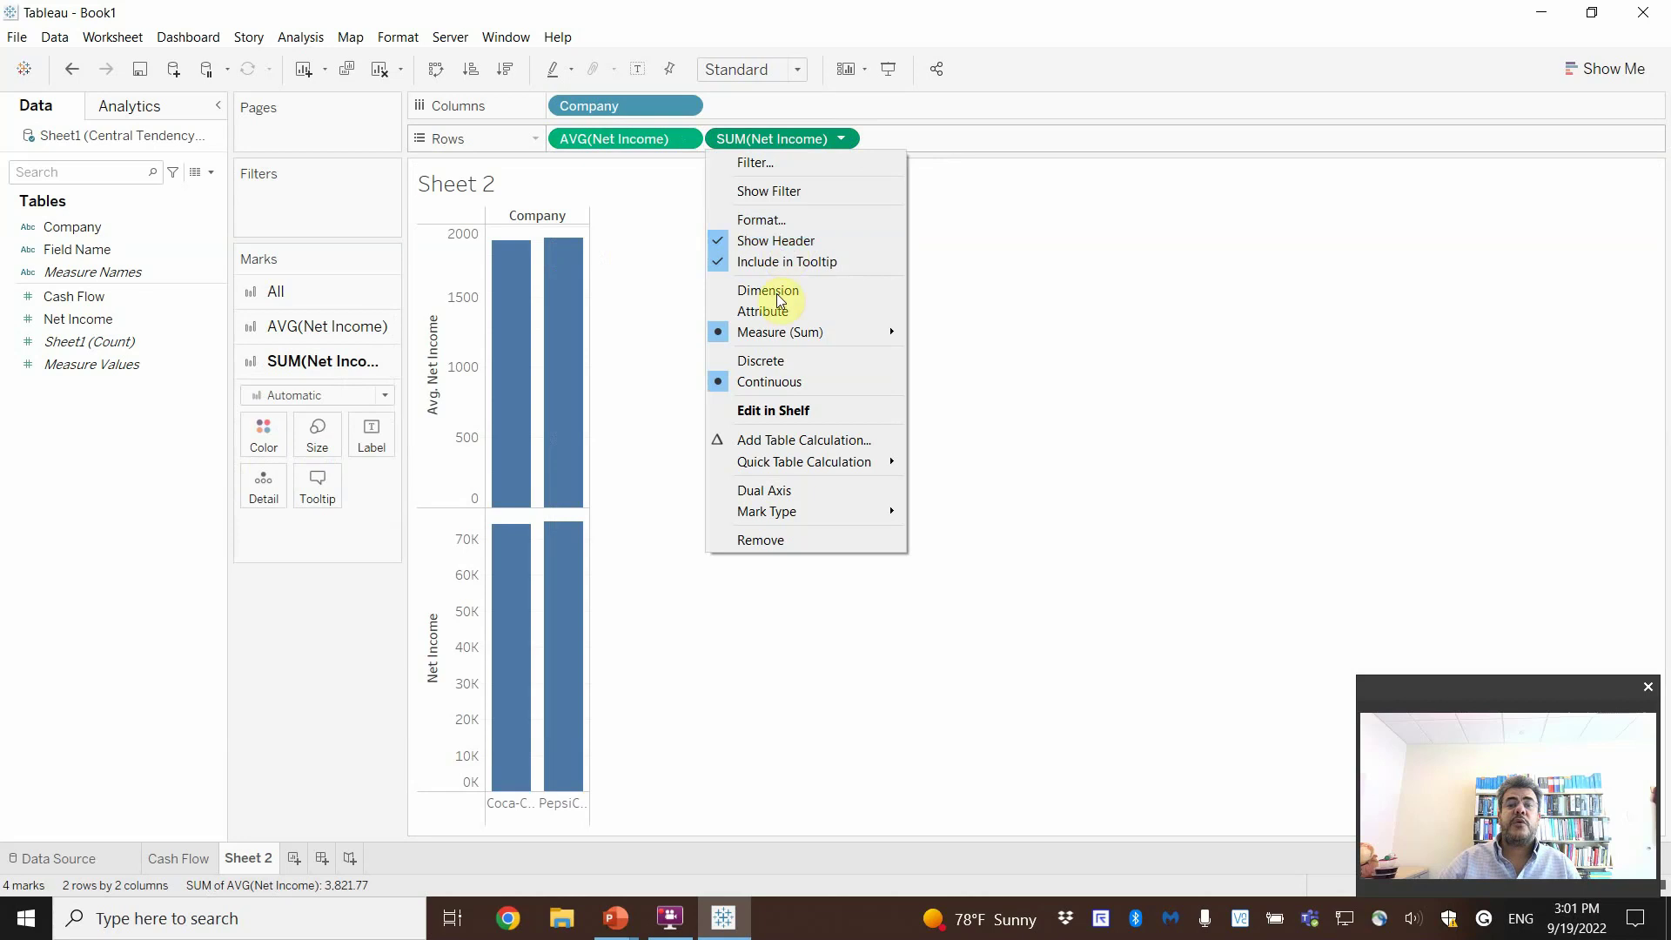
{"action": "mouse_move", "coordinate": [770, 332]}
{"action": "left_click", "coordinate": [978, 373]}
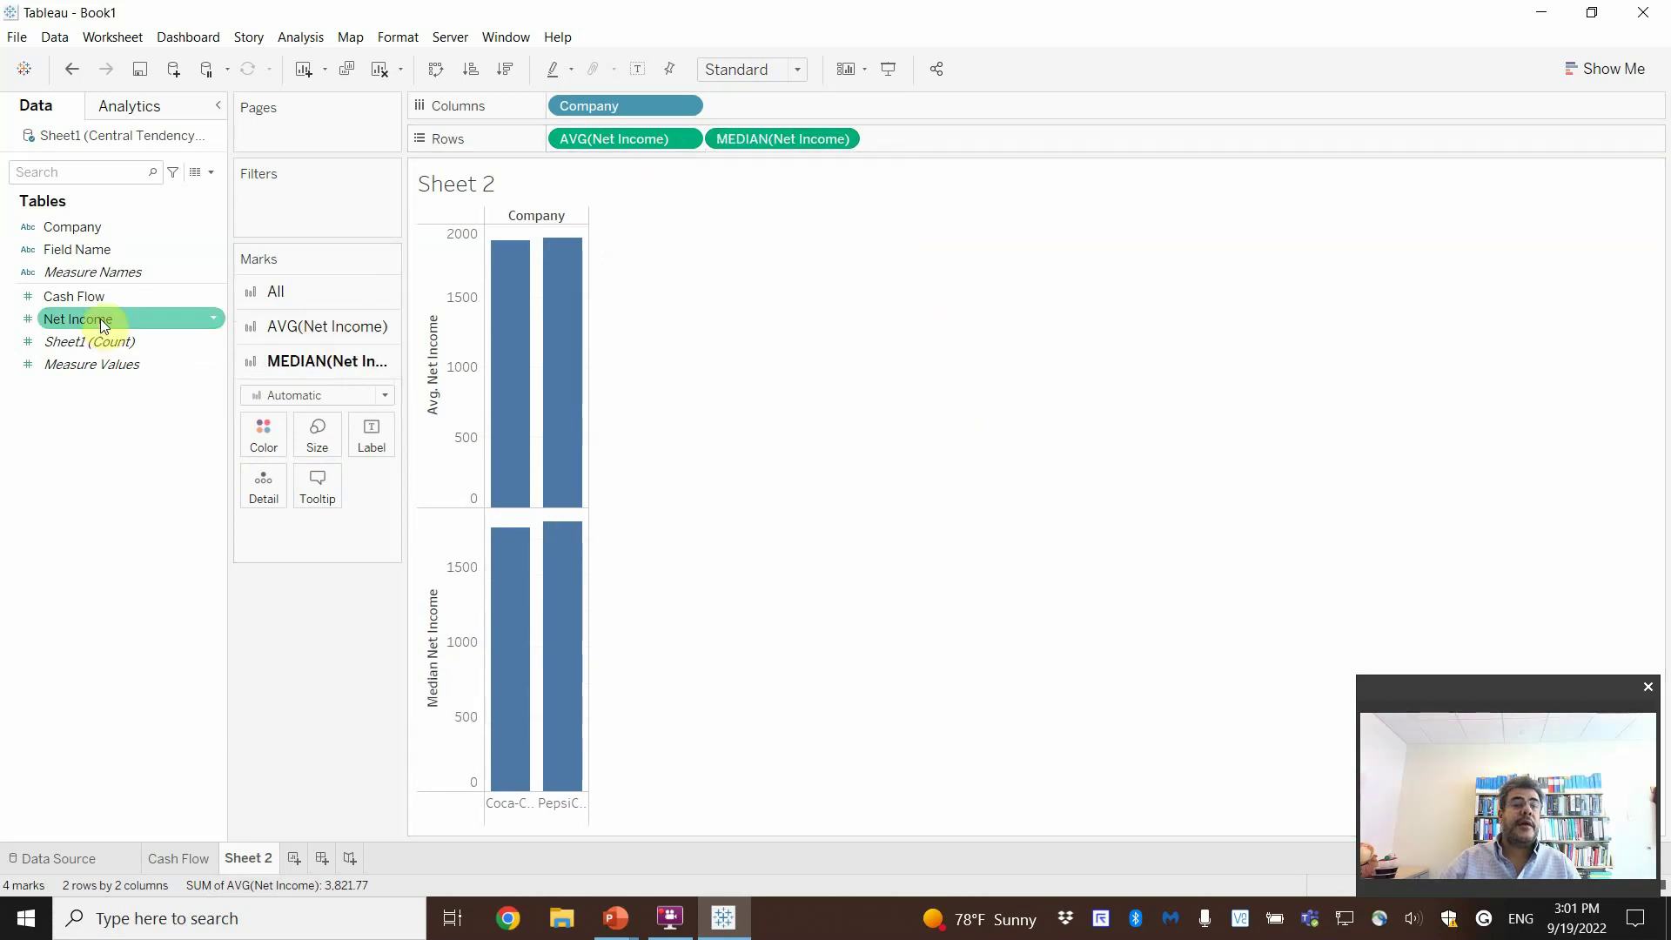
Step: Label the median bars with Net Income aggregated as Median (1,759.00)
{"action": "left_click_drag", "start_coordinate": [93, 321], "coordinate": [379, 440]}
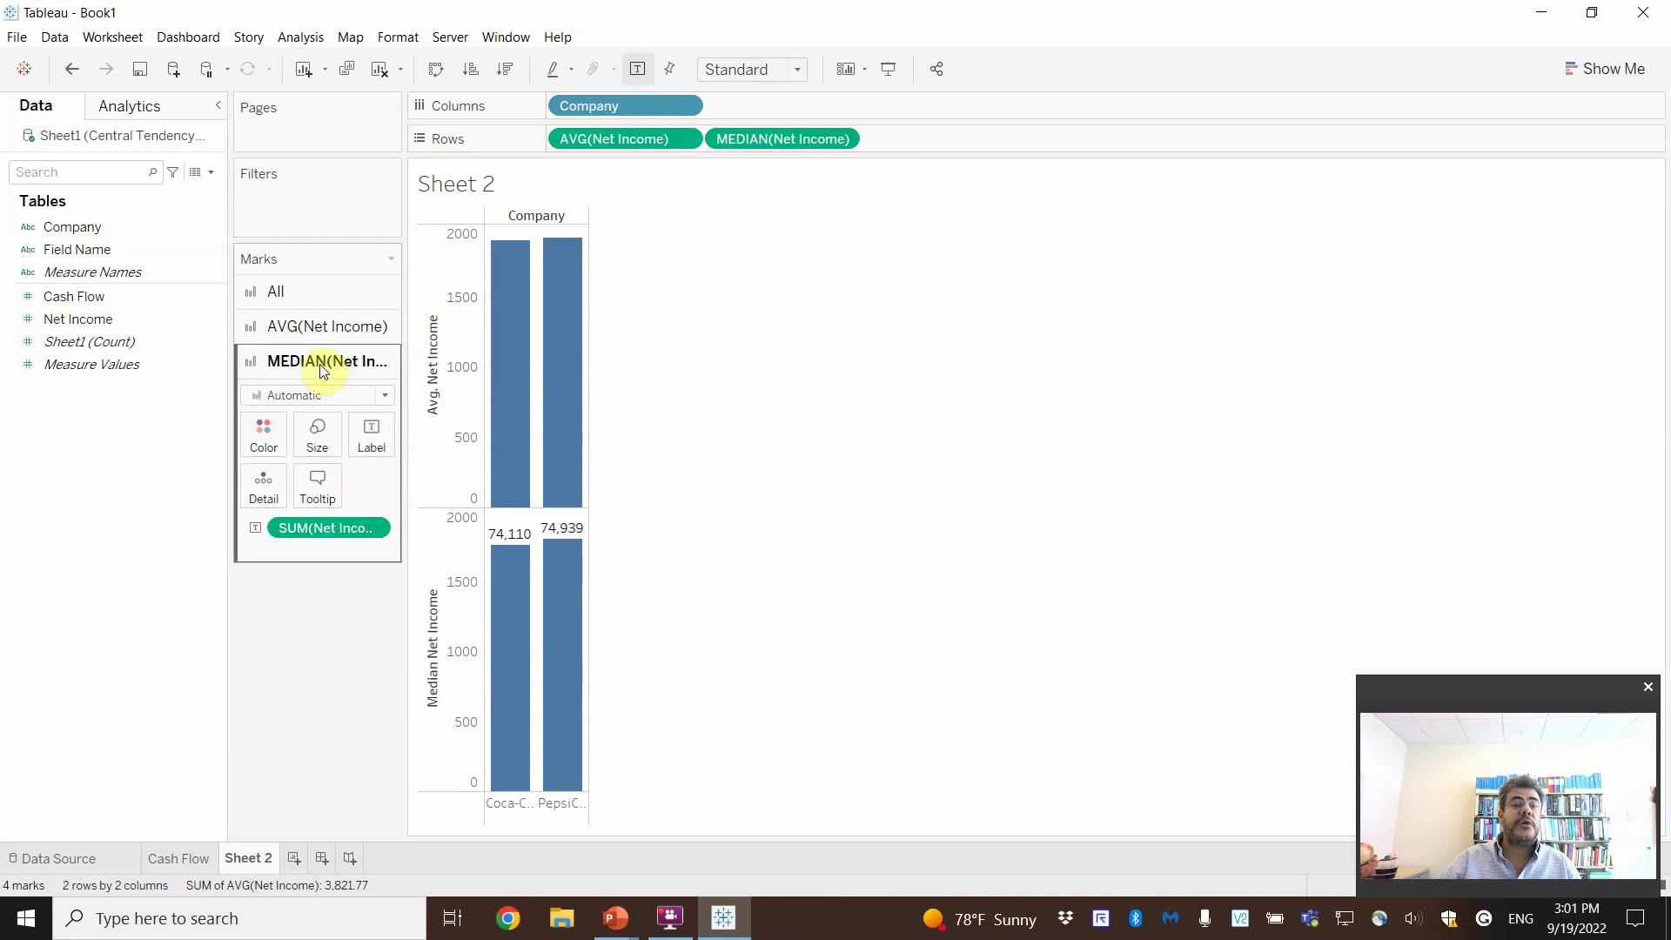
{"action": "left_click", "coordinate": [381, 528]}
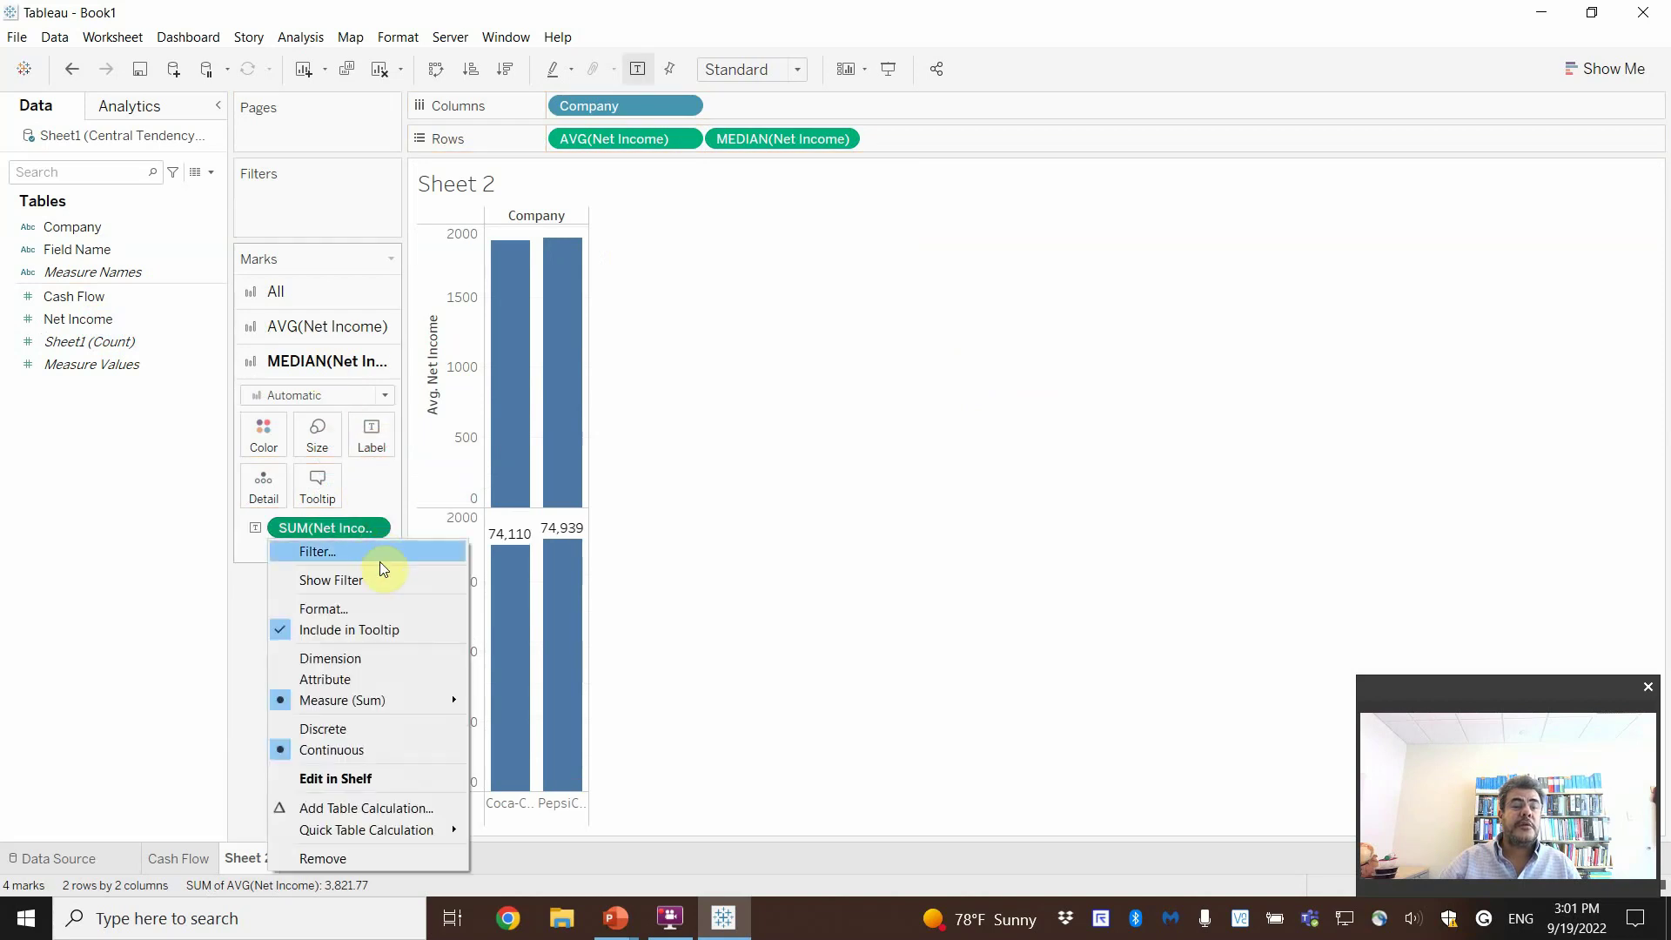
{"action": "mouse_move", "coordinate": [403, 702]}
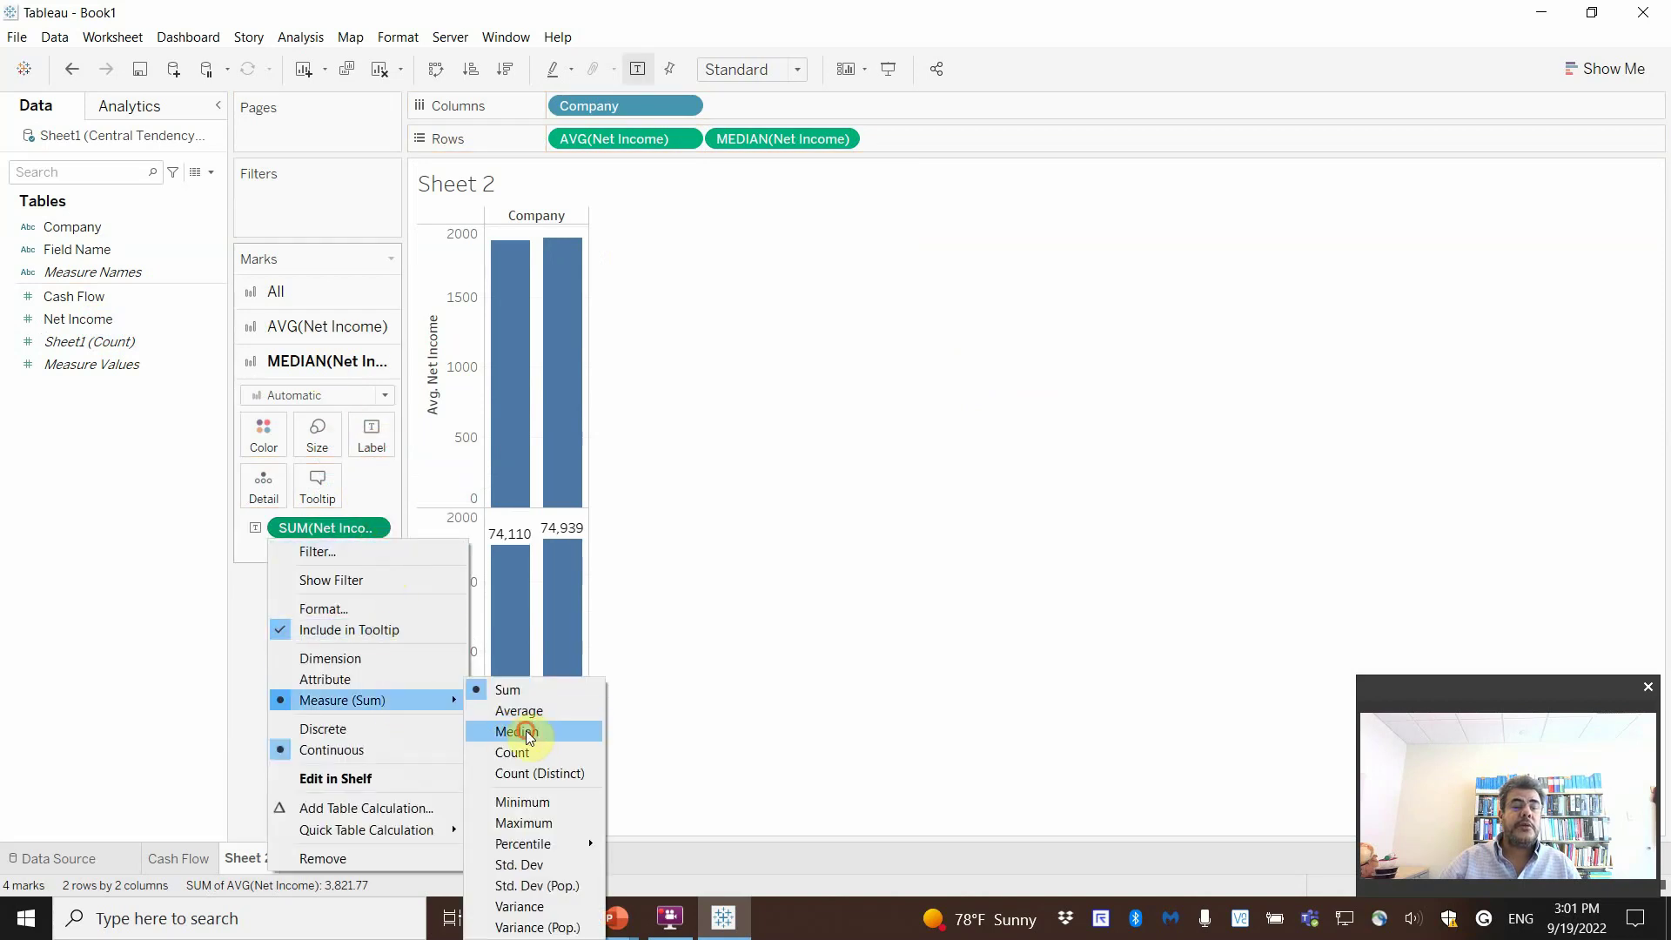
{"action": "left_click", "coordinate": [519, 732]}
Step: Label the average bars with Net Income aggregated as Average (1,900.26)
{"action": "left_click", "coordinate": [291, 325]}
{"action": "left_click_drag", "start_coordinate": [78, 317], "coordinate": [359, 388]}
{"action": "left_click", "coordinate": [375, 494]}
{"action": "mouse_move", "coordinate": [385, 664]}
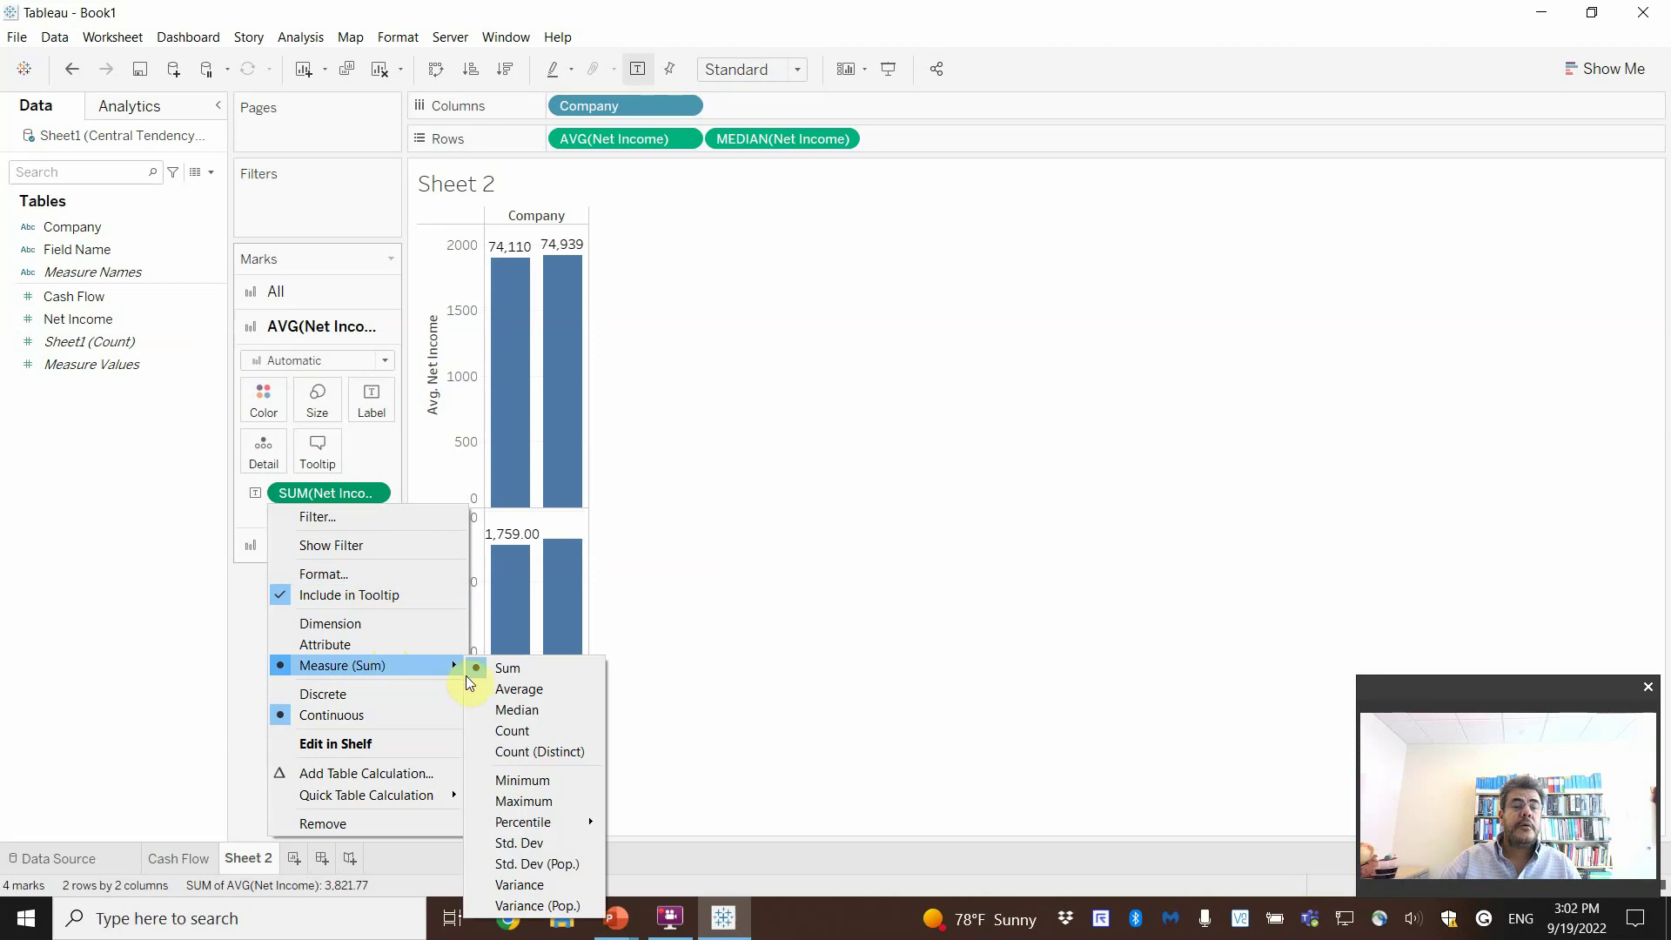
{"action": "left_click", "coordinate": [535, 691]}
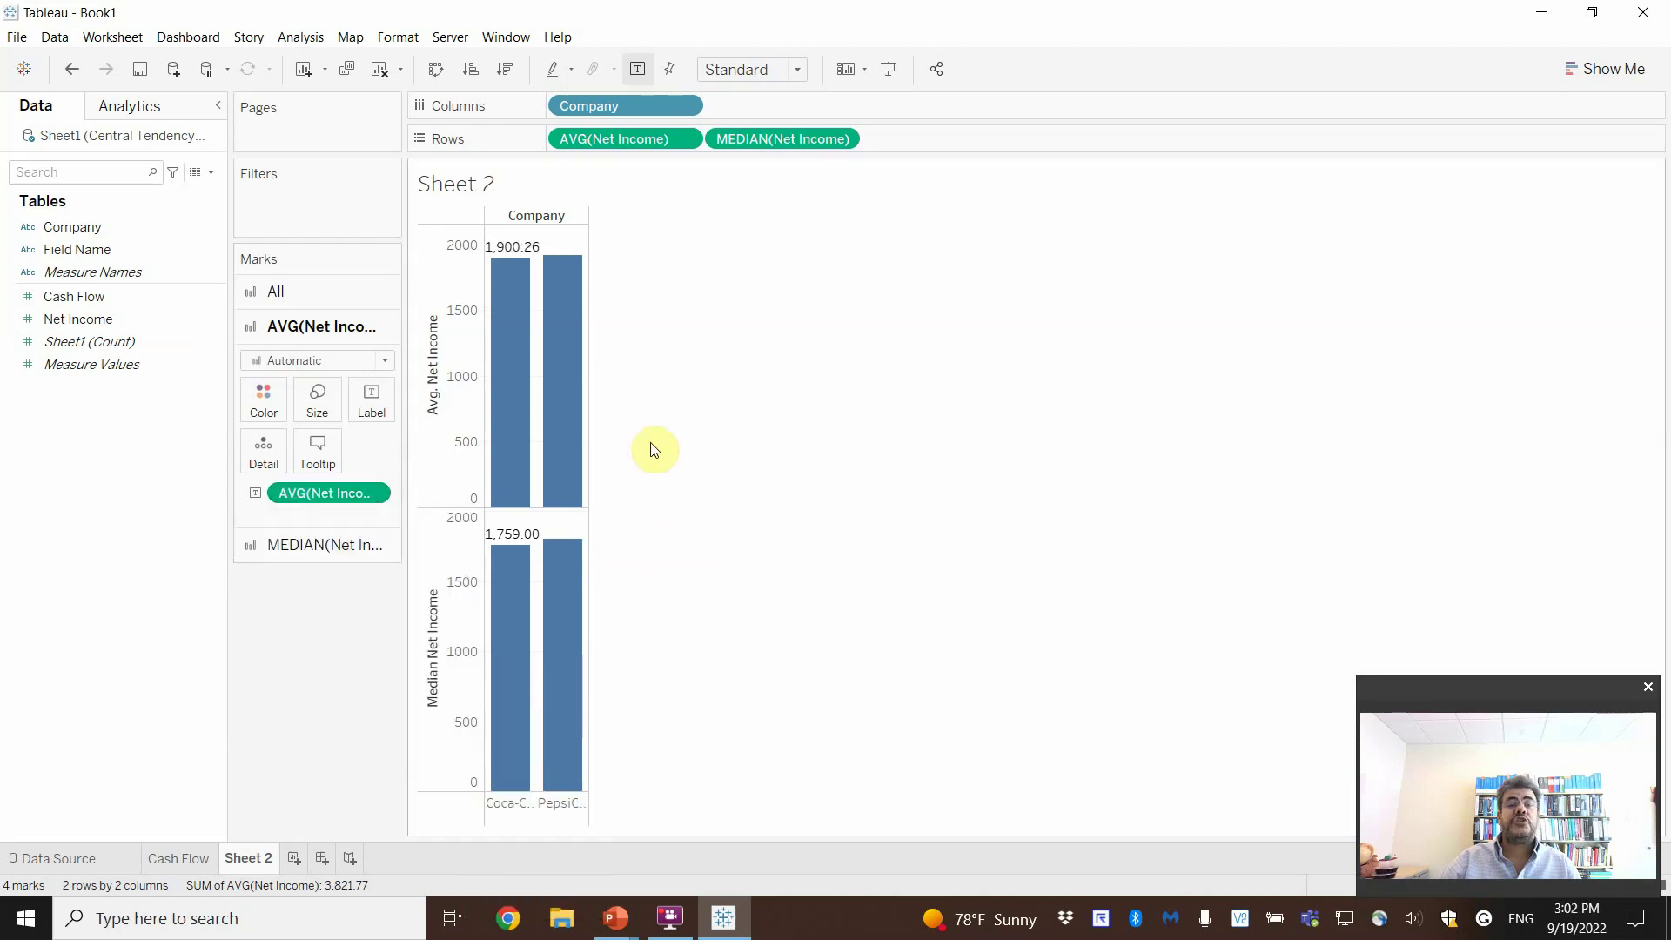
Step: Show average and median Net Income as wider side-by-side bars, naming the sheet Net Income
{"action": "left_click", "coordinate": [1636, 73]}
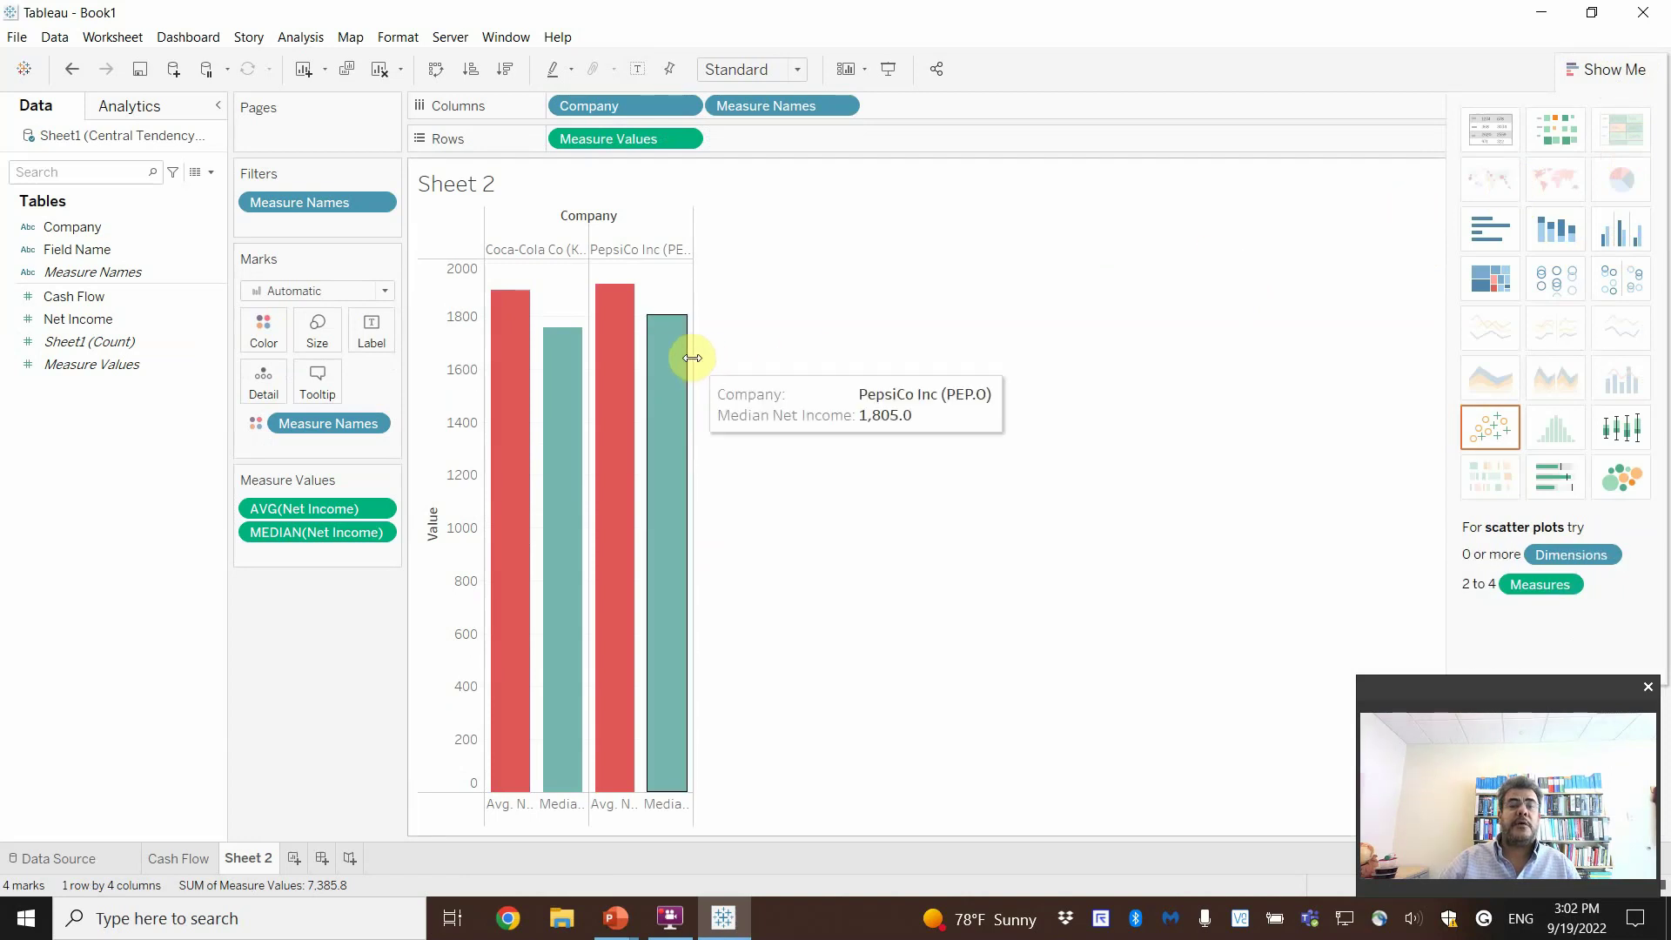
{"action": "left_click_drag", "start_coordinate": [692, 358], "coordinate": [876, 352]}
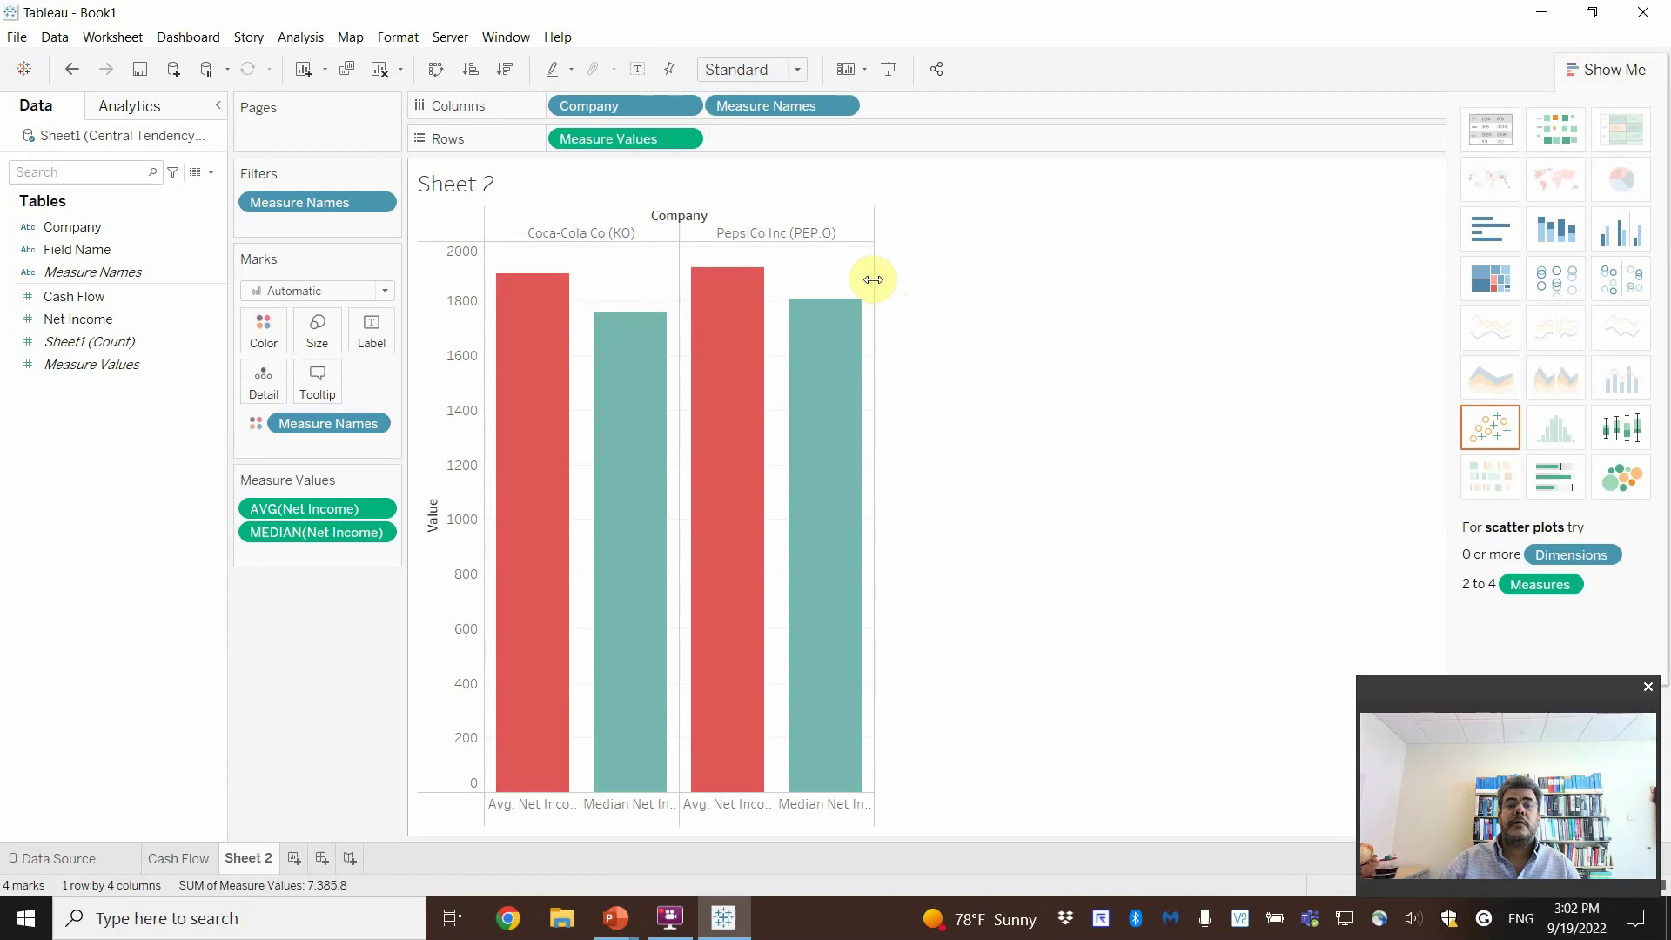
{"action": "left_click_drag", "start_coordinate": [873, 279], "coordinate": [1000, 274]}
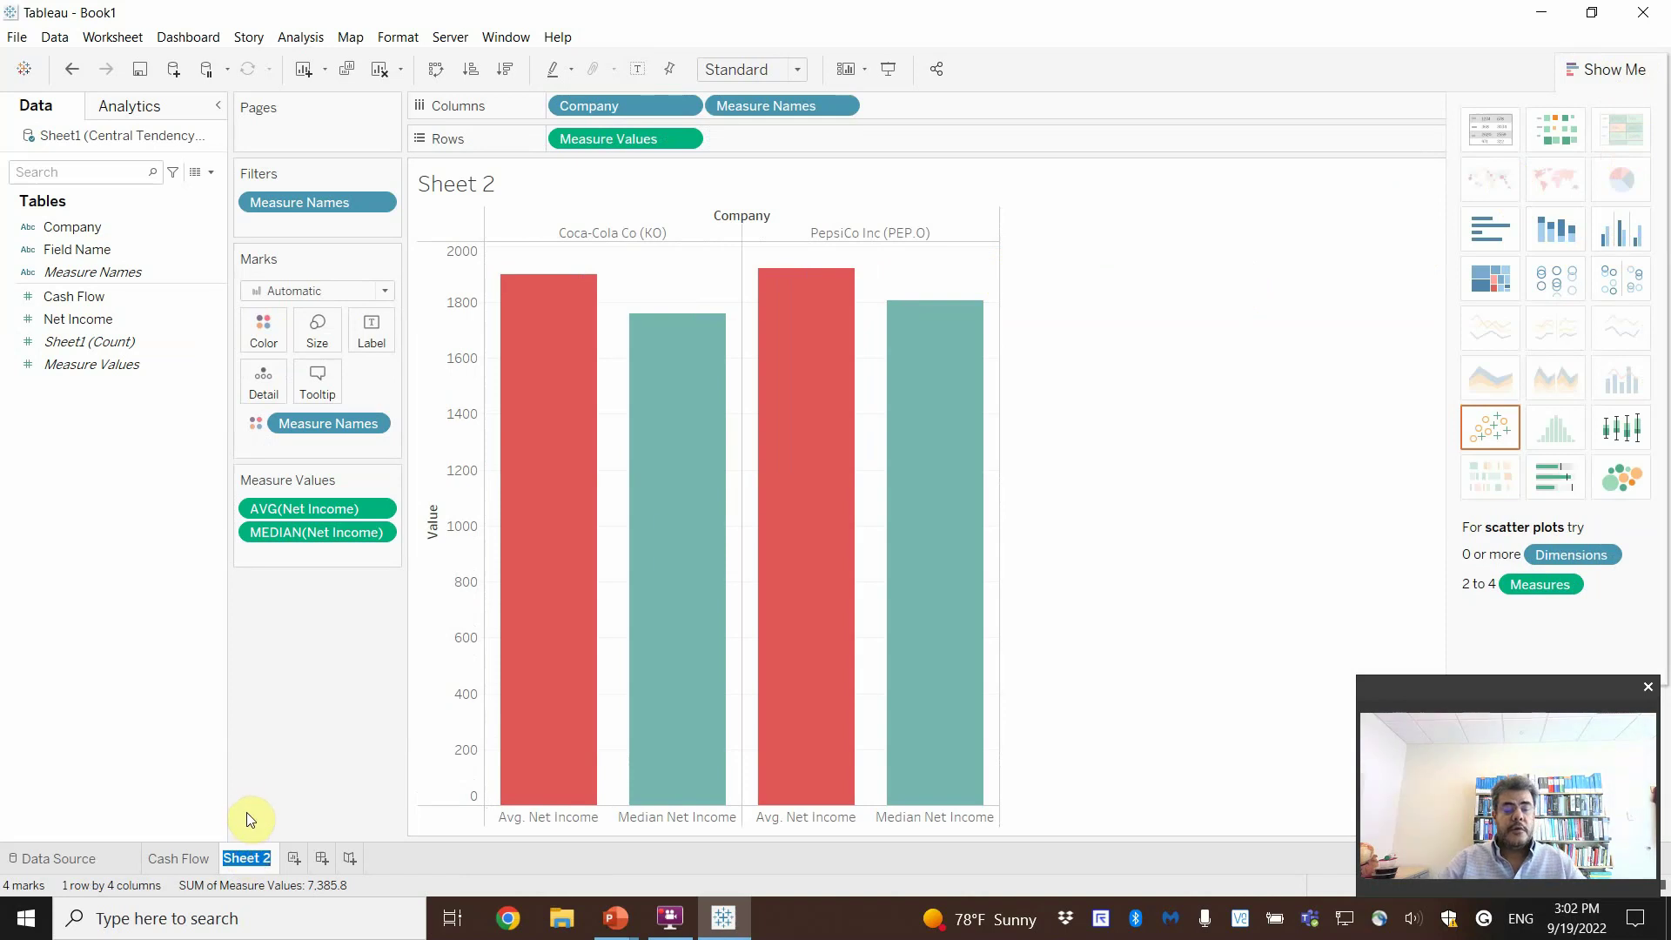
{"action": "type", "text": "Net Income"}
{"action": "key", "text": "Return"}
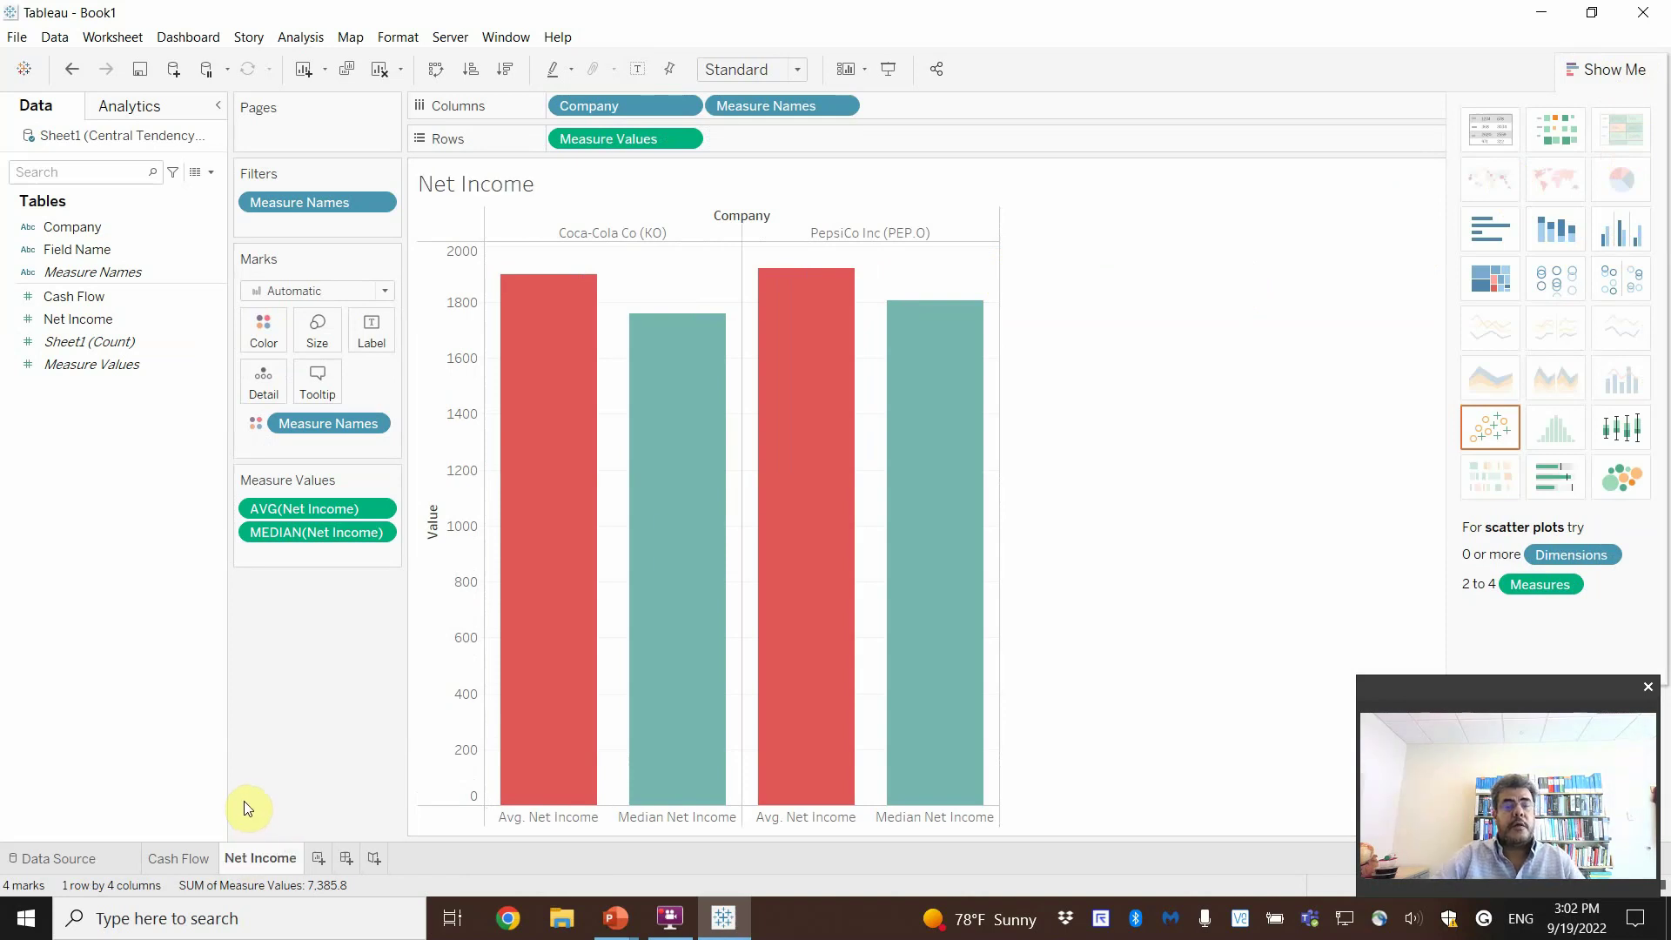
Step: Add a Company filter to the Net Income sheet, show its checklist, and uncheck Coca-Cola
{"action": "left_click", "coordinate": [1612, 69]}
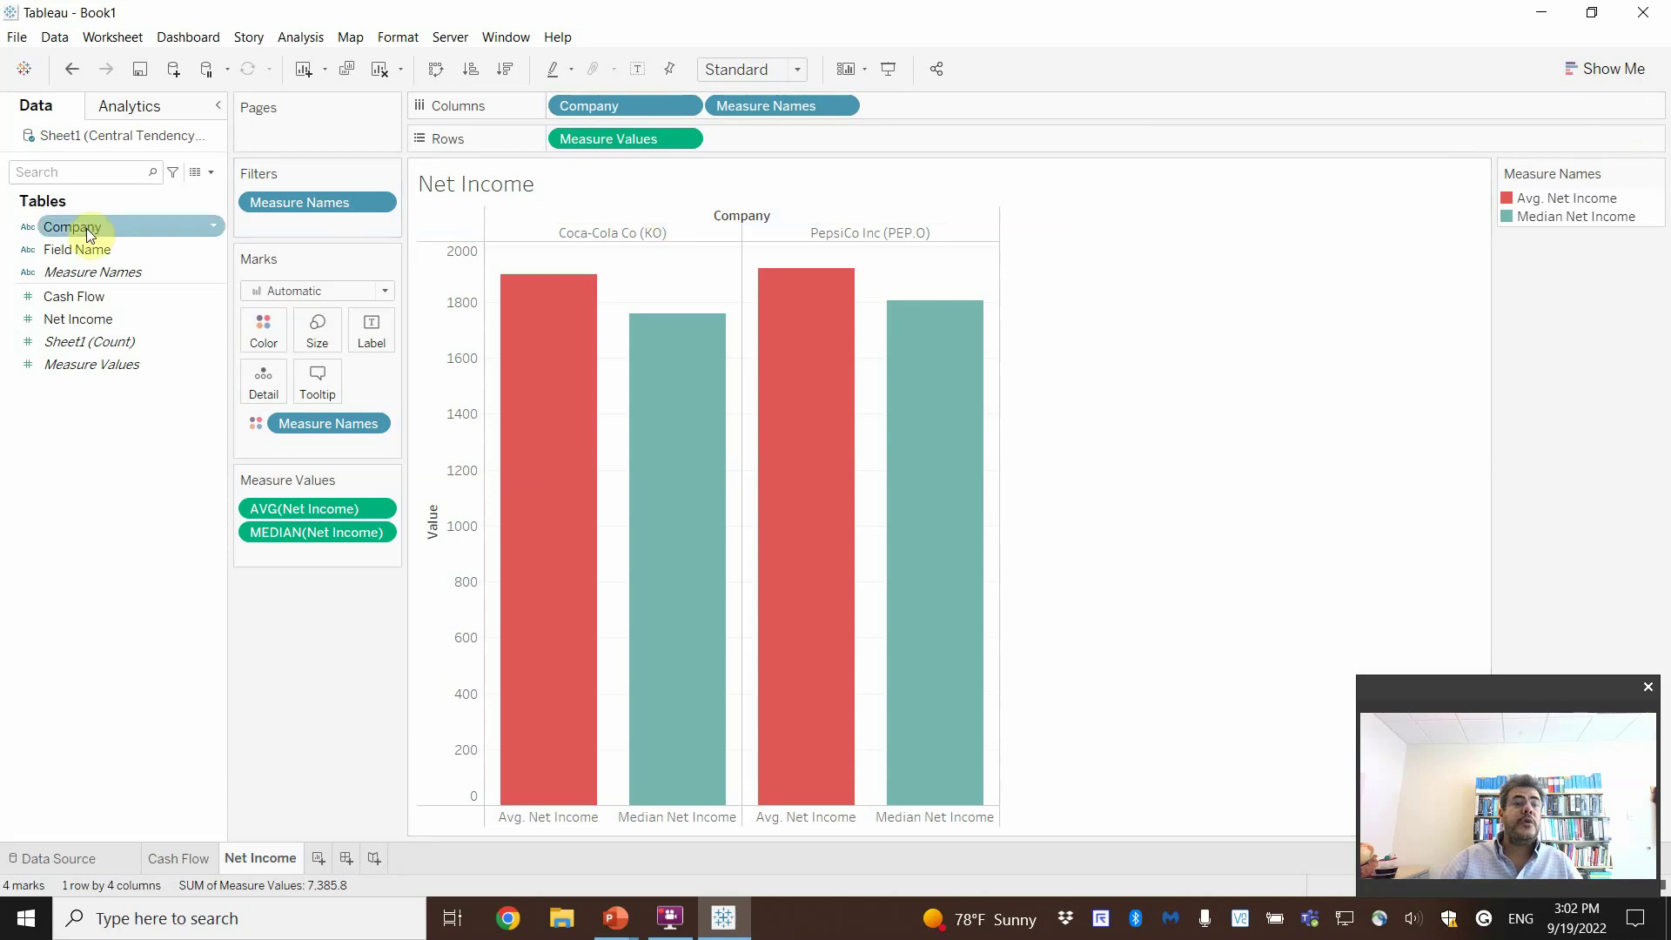
{"action": "left_click_drag", "start_coordinate": [69, 226], "coordinate": [294, 190]}
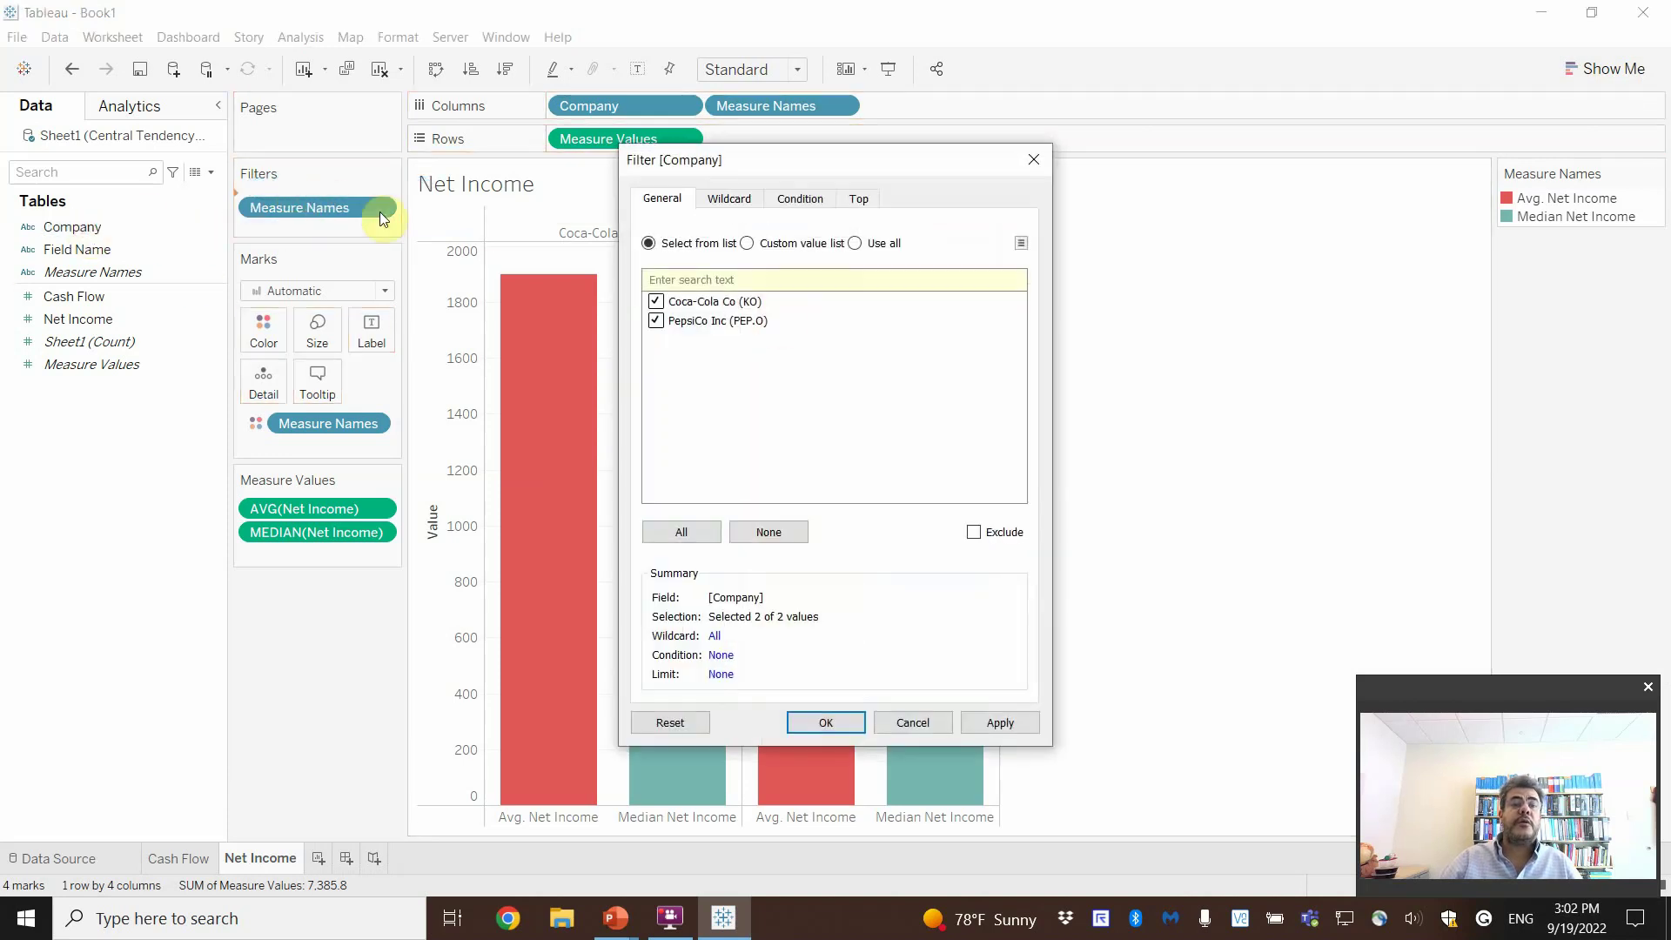
{"action": "left_click", "coordinate": [1009, 723]}
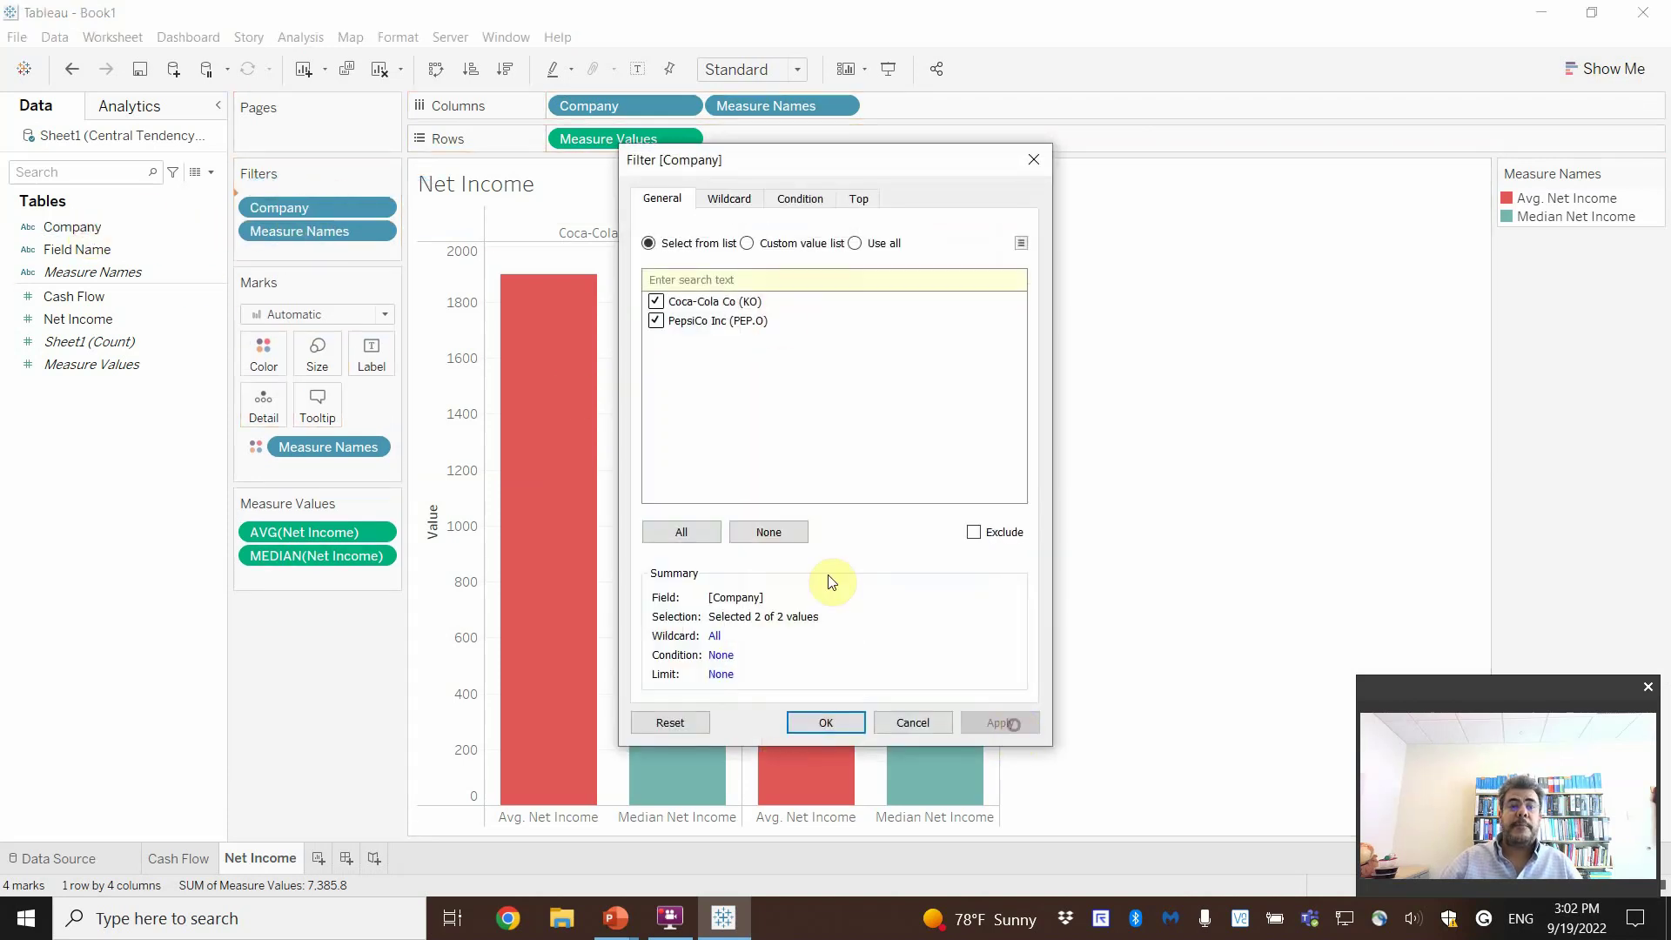
{"action": "left_click", "coordinate": [823, 723]}
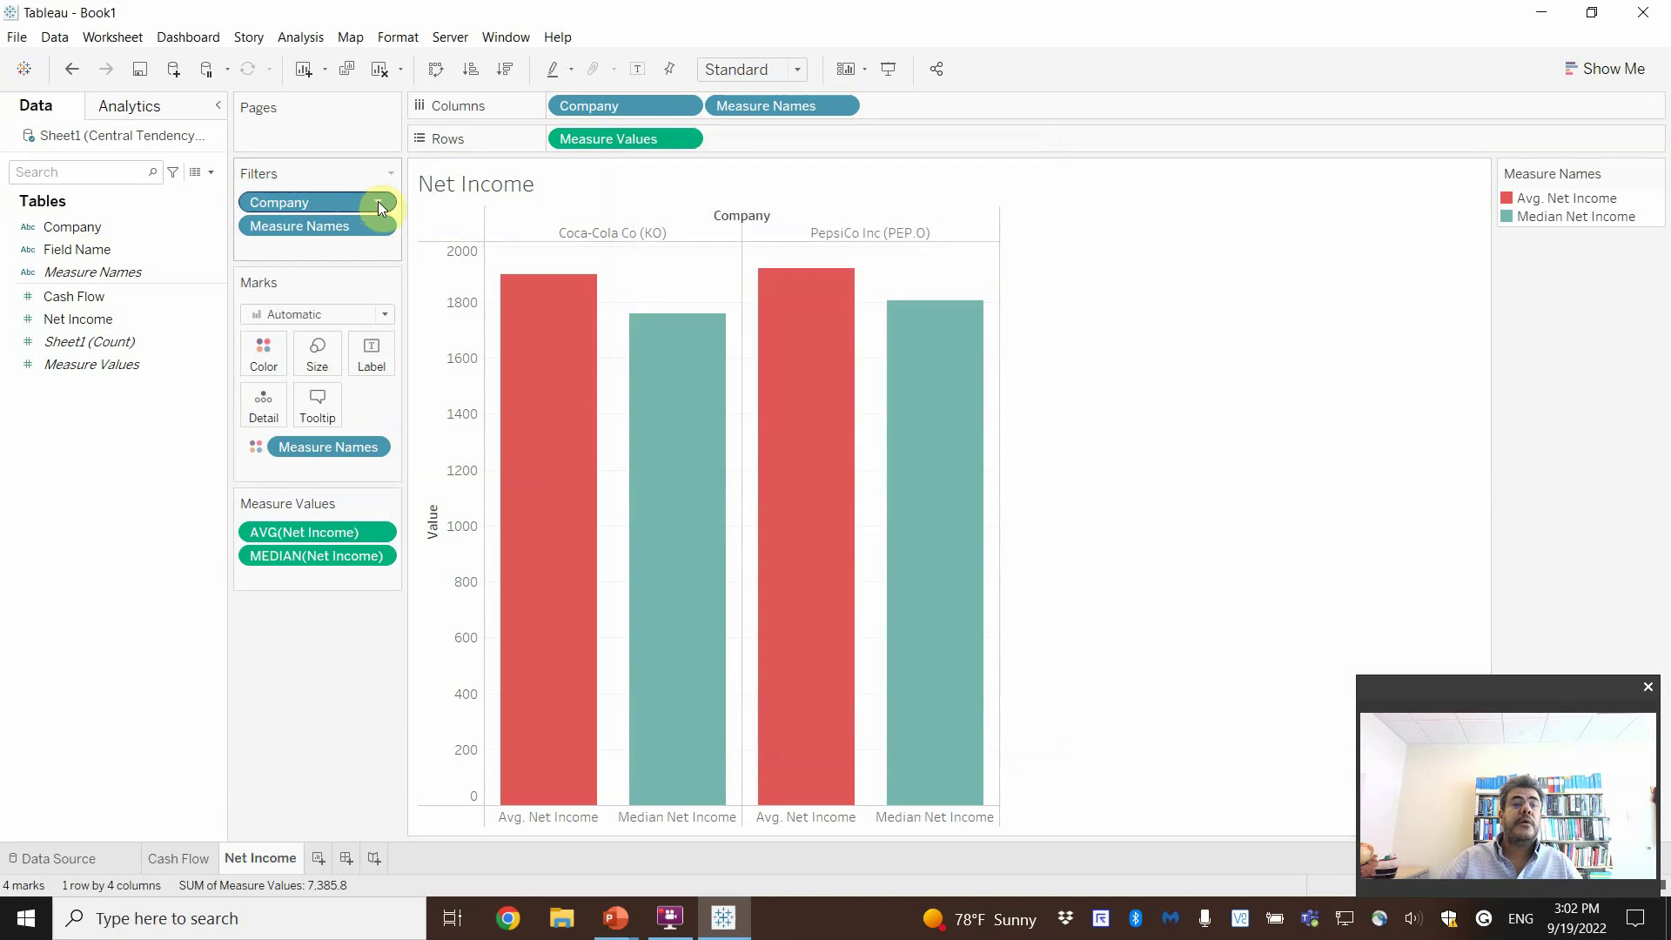
{"action": "left_click", "coordinate": [379, 201]}
{"action": "left_click", "coordinate": [336, 249]}
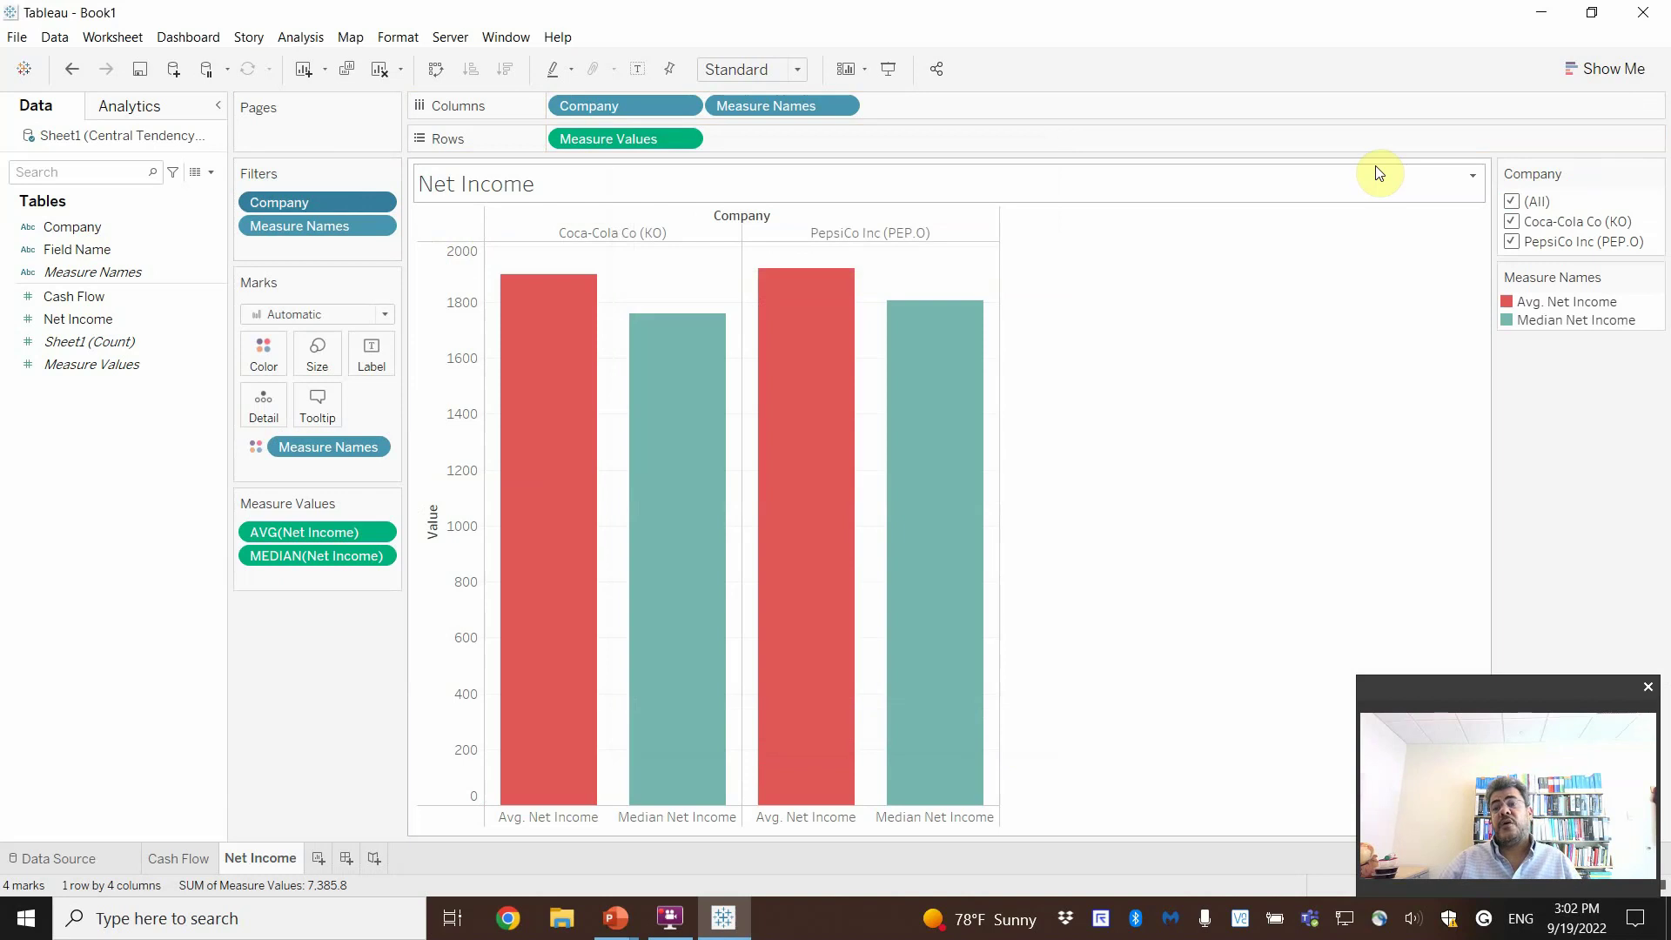
{"action": "left_click", "coordinate": [1511, 221]}
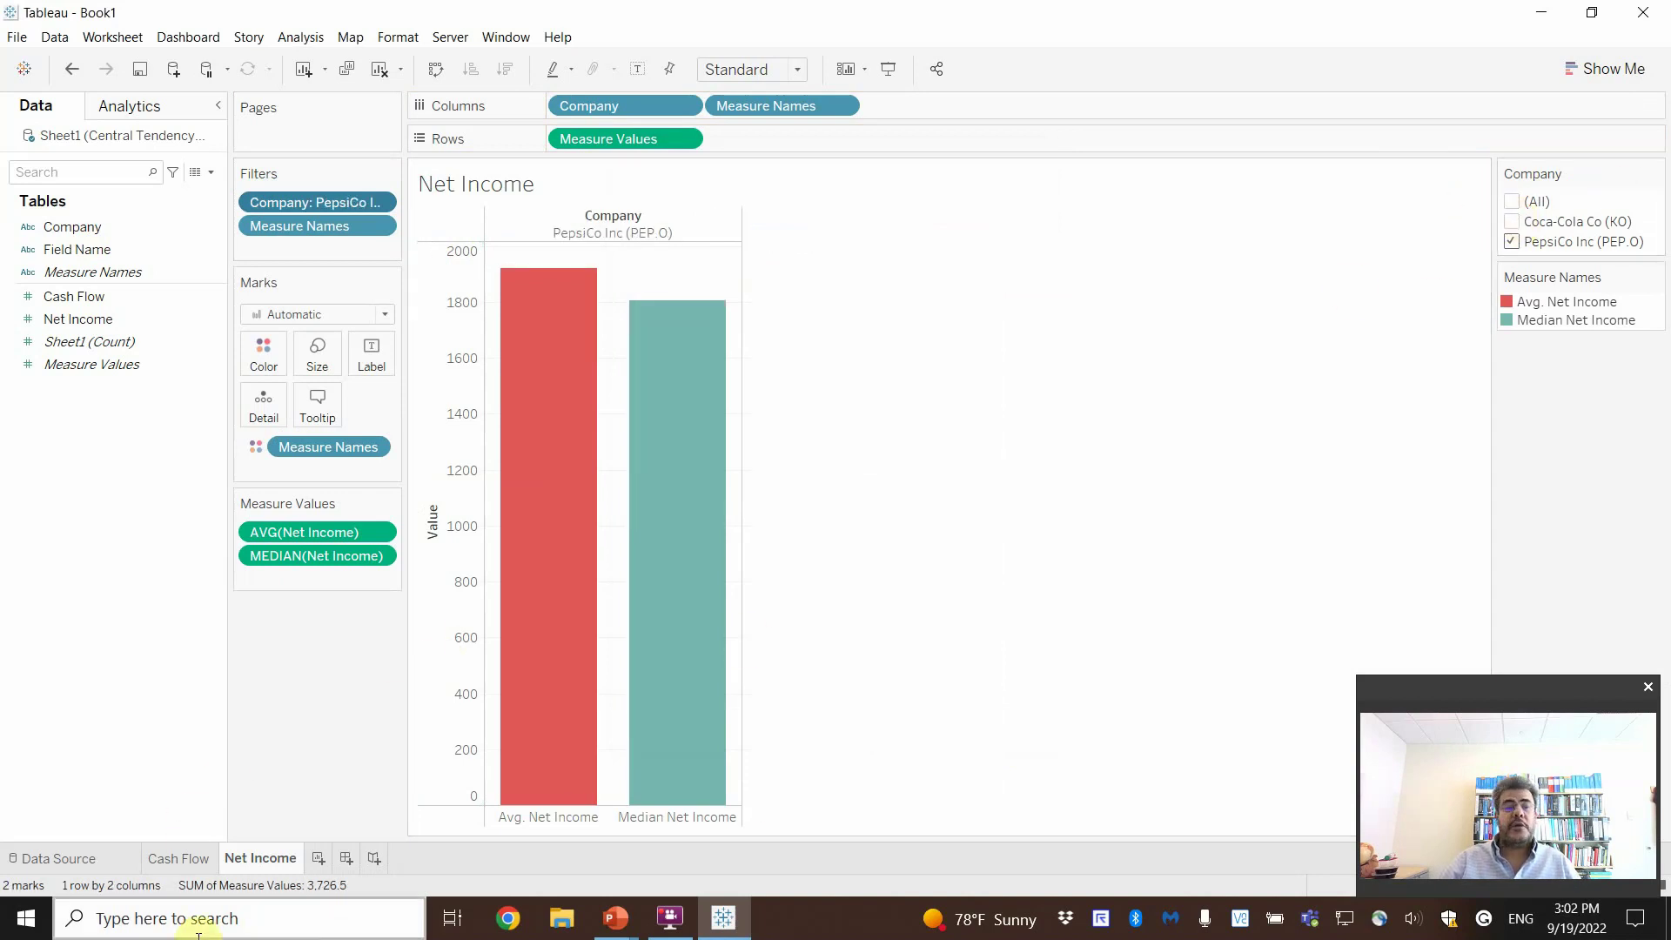
Step: Compare with the Cash Flow sheet and re-include all companies on Net Income
{"action": "left_click", "coordinate": [184, 860]}
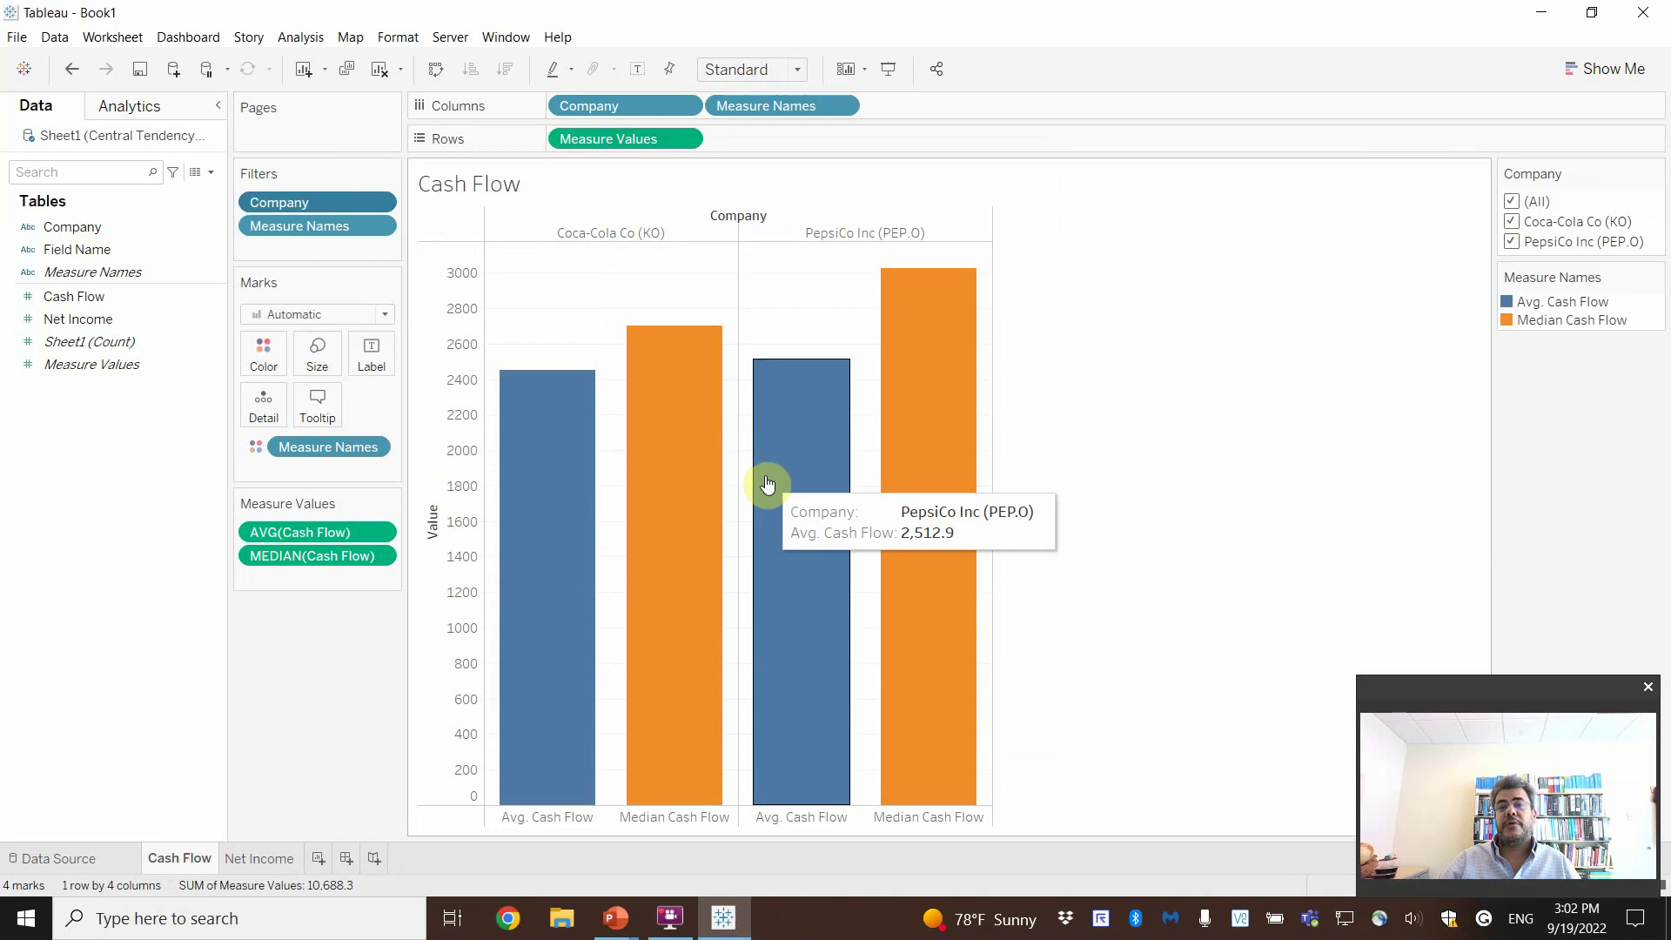
{"action": "left_click", "coordinate": [260, 860]}
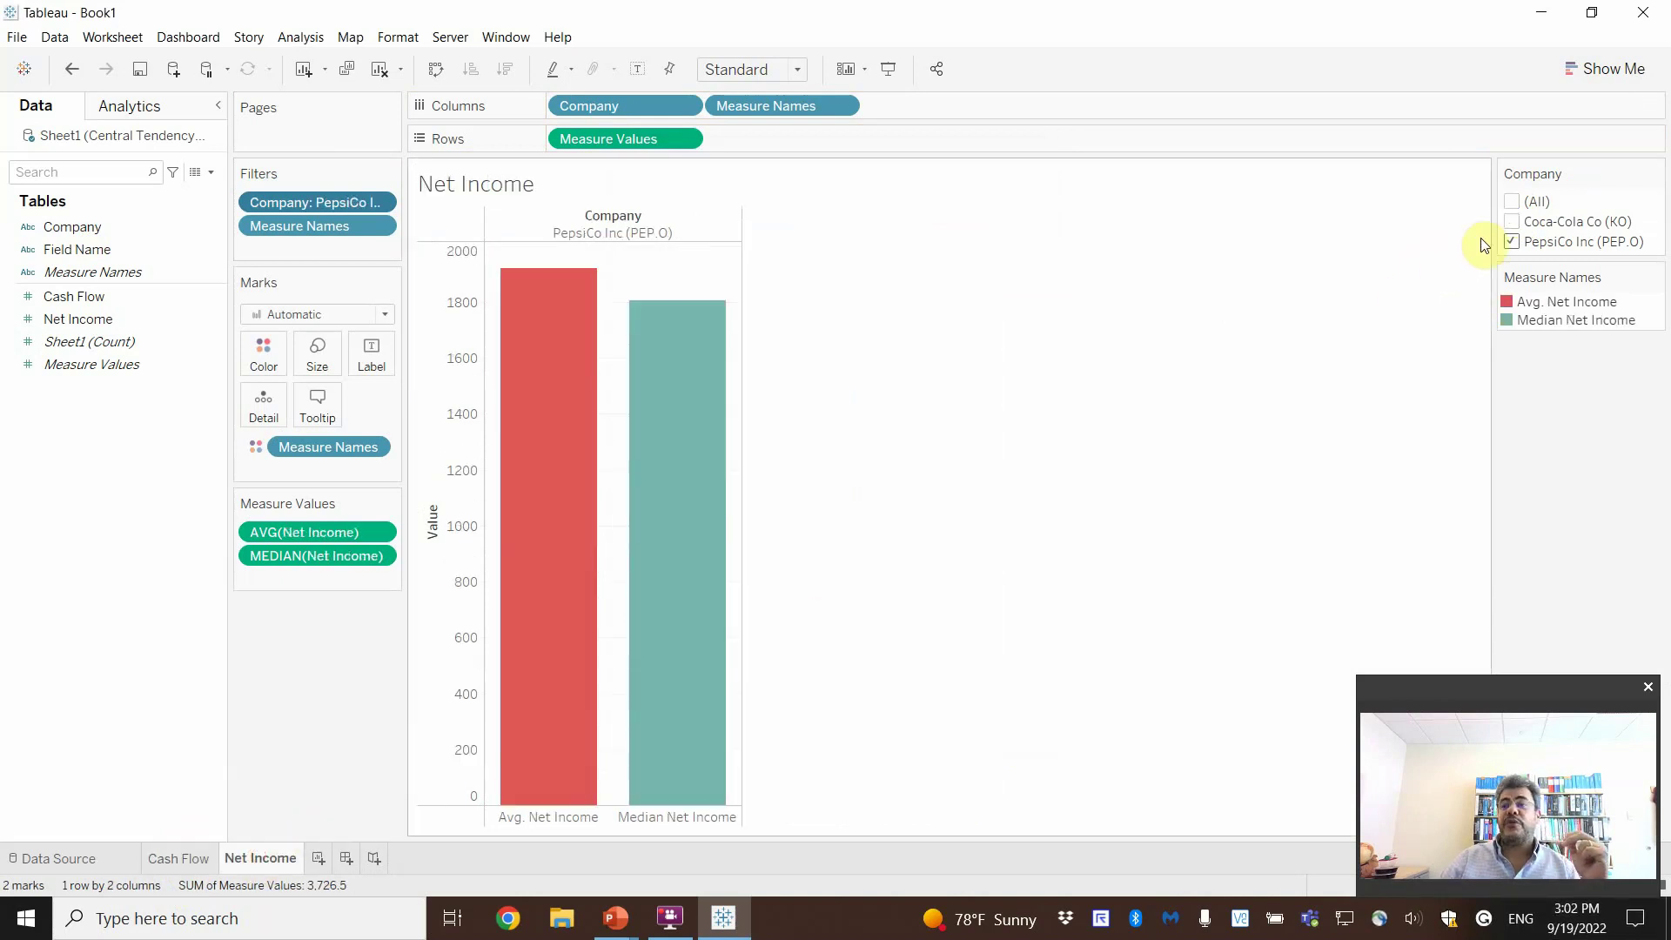
{"action": "left_click", "coordinate": [1511, 204]}
{"action": "left_click", "coordinate": [174, 858]}
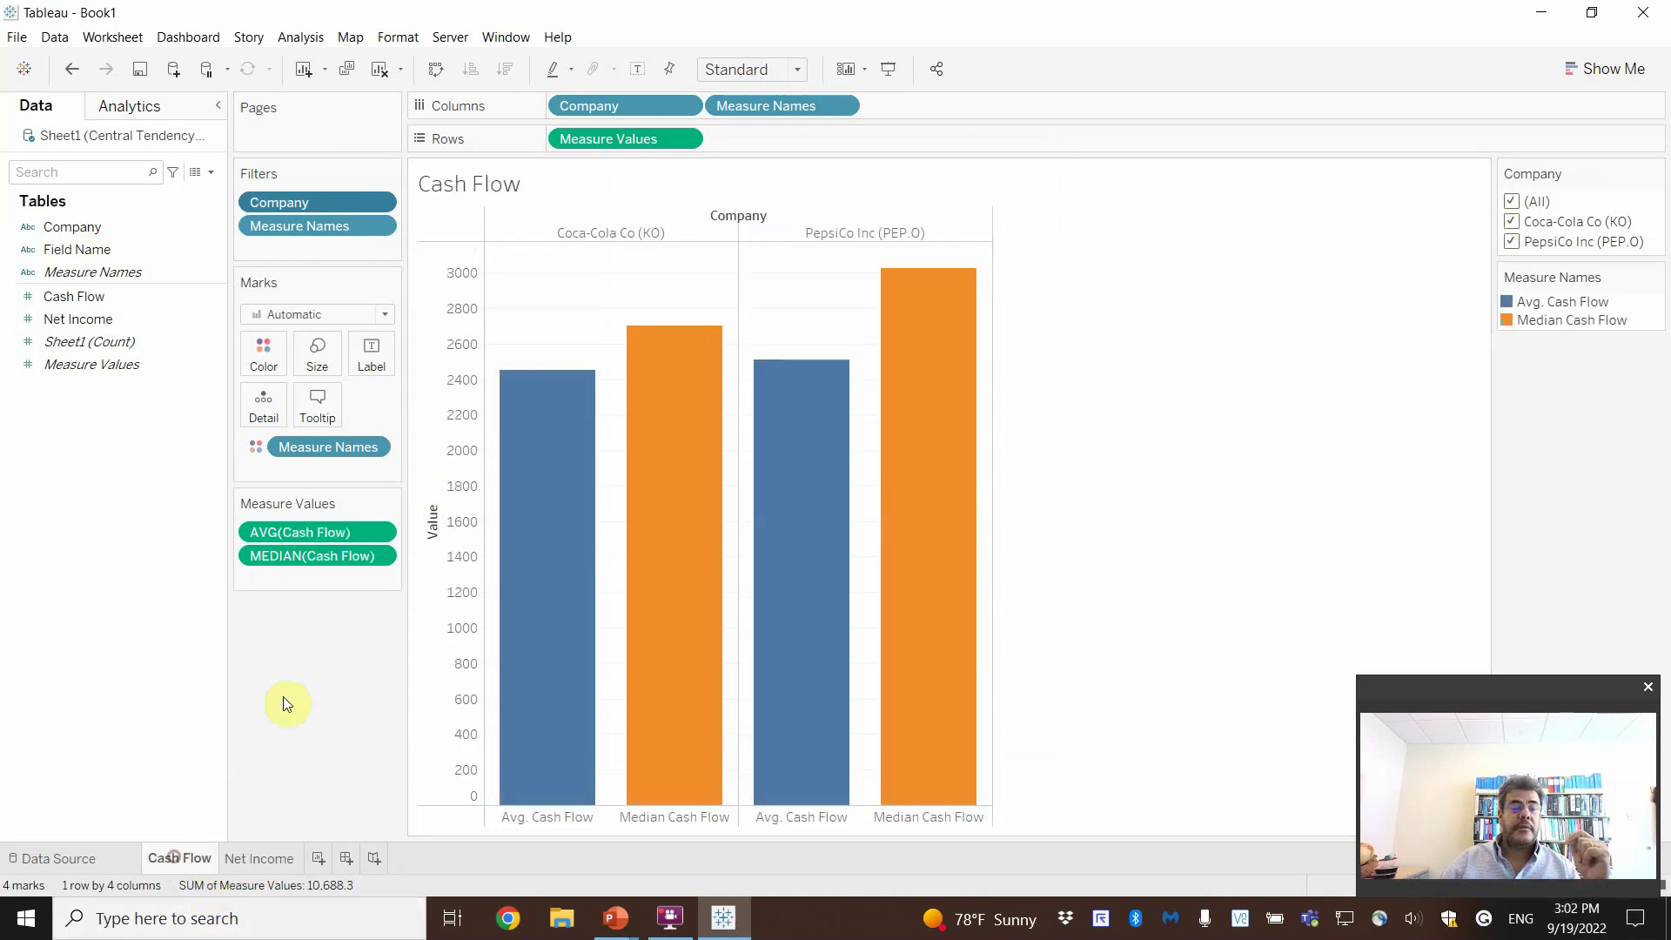
Step: Apply the Company filter to All Using Related Data Sources and test with PepsiCo only
{"action": "left_click", "coordinate": [381, 203]}
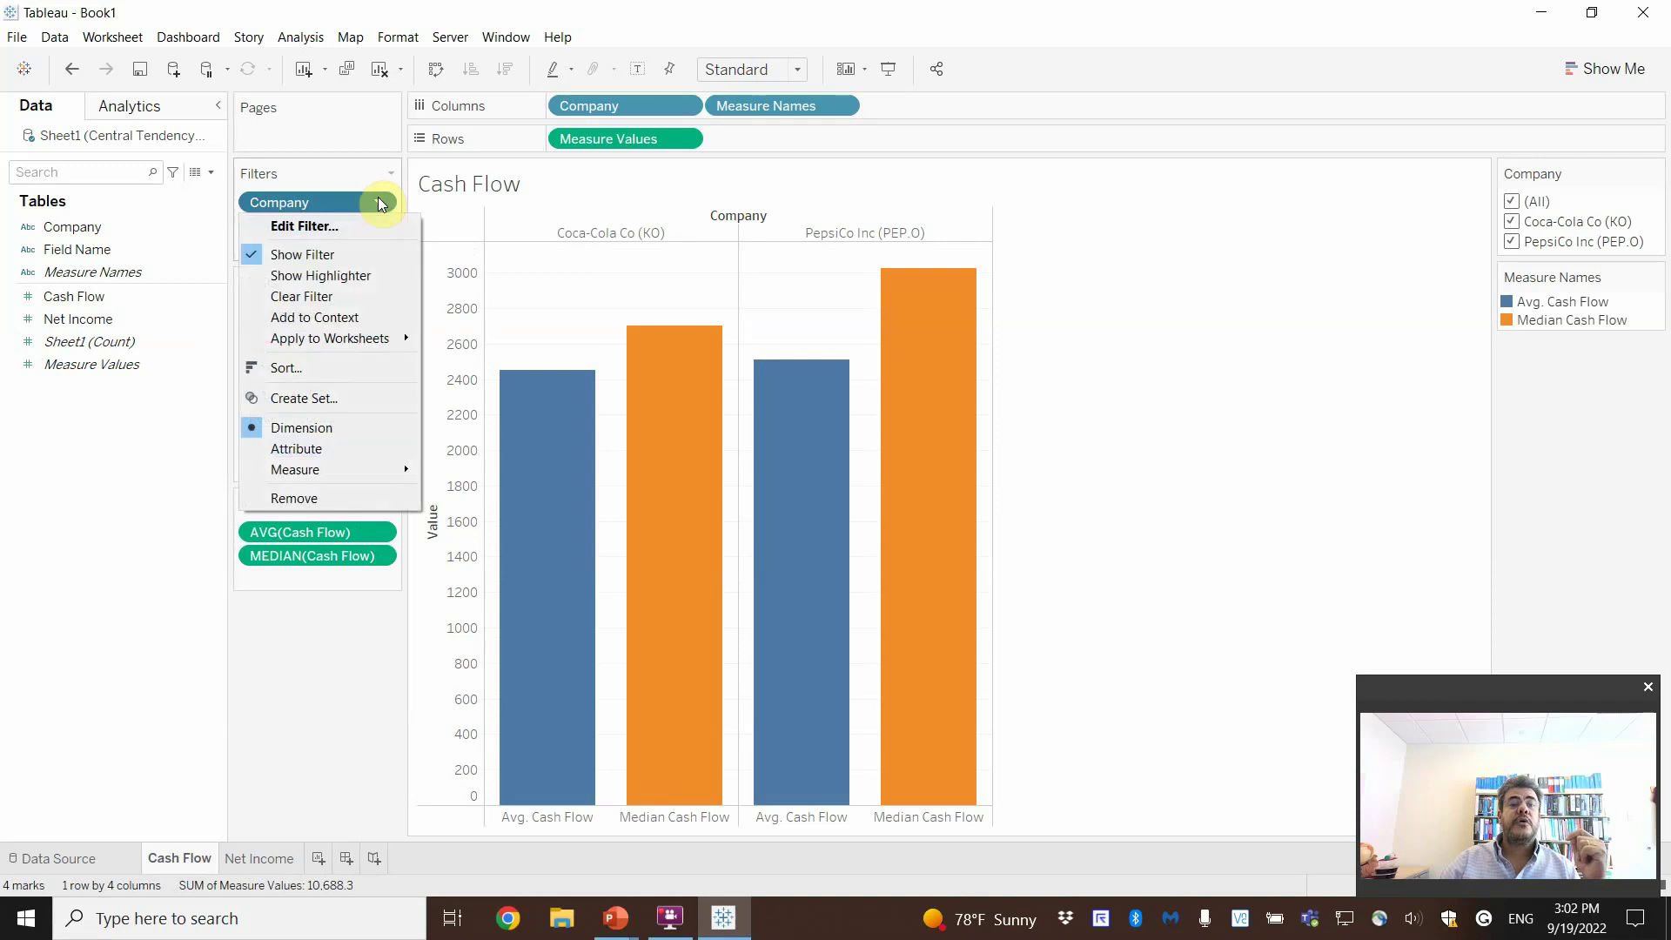
{"action": "mouse_move", "coordinate": [345, 341]}
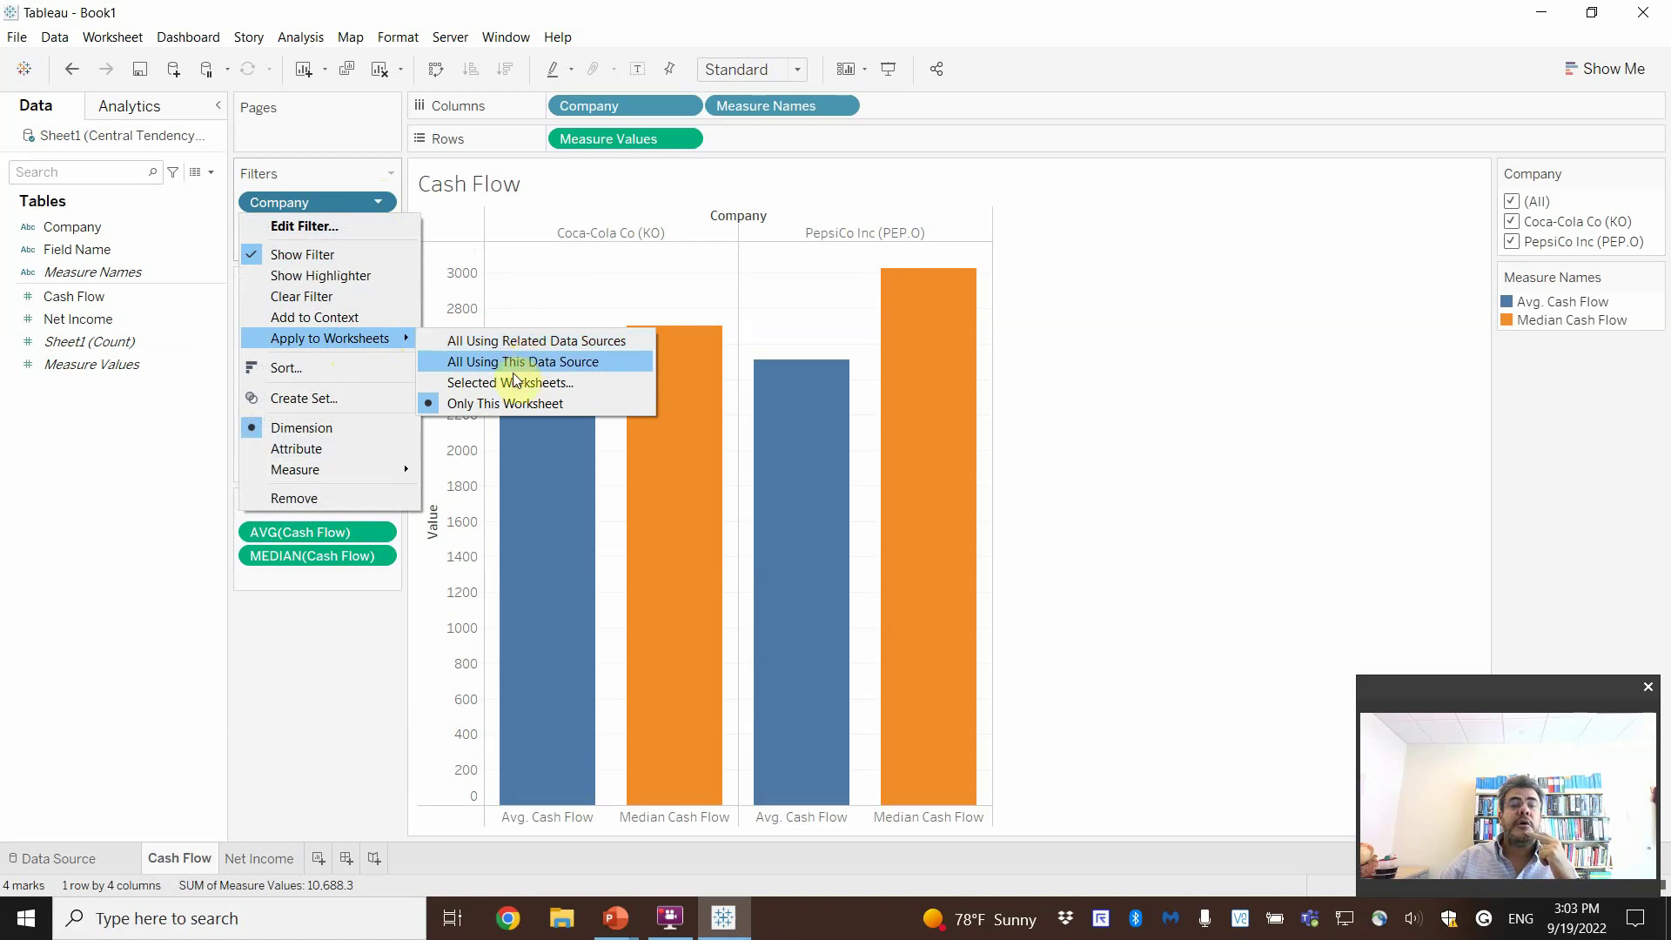
{"action": "left_click", "coordinate": [535, 341]}
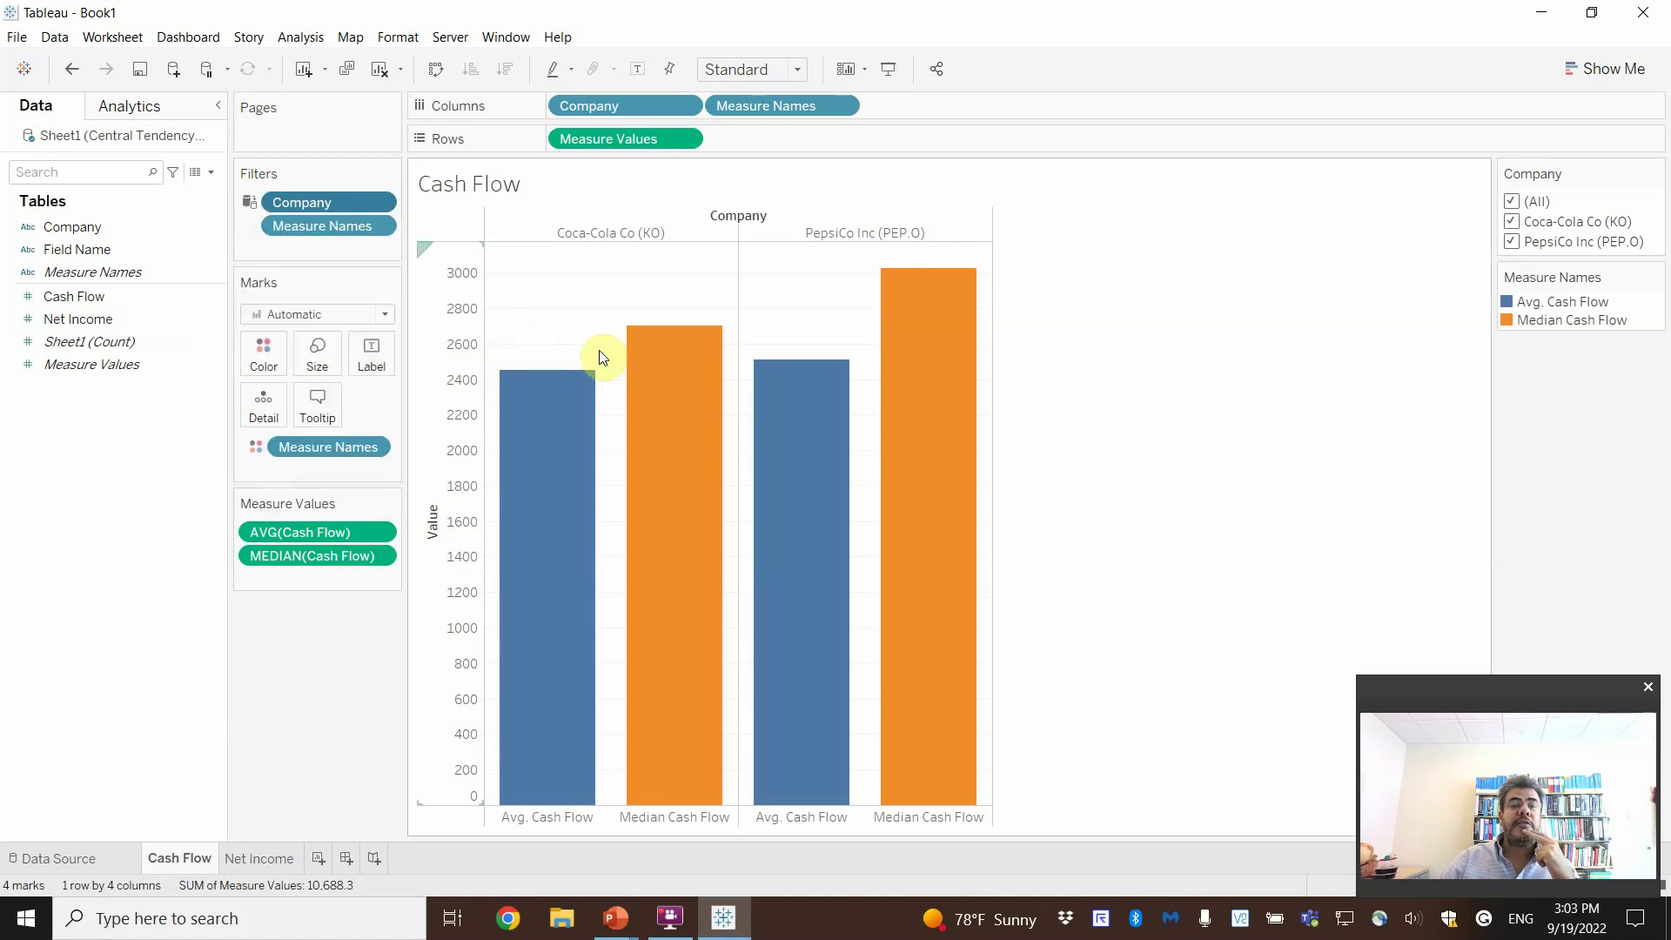
{"action": "left_click", "coordinate": [1512, 223]}
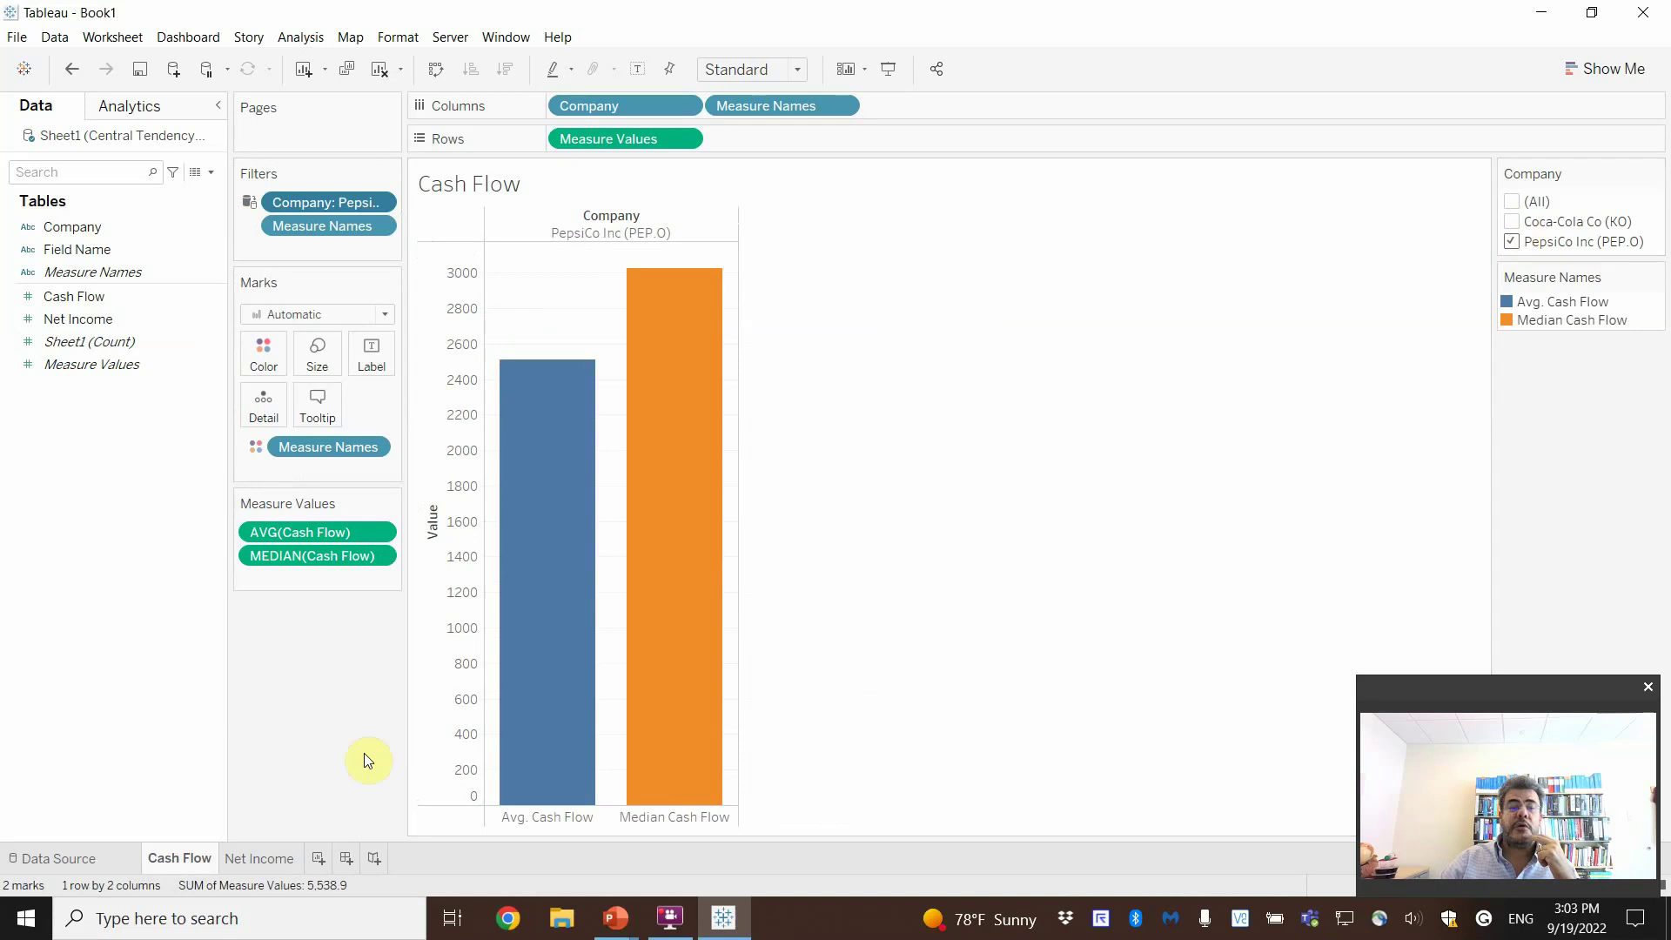
{"action": "left_click", "coordinate": [261, 860]}
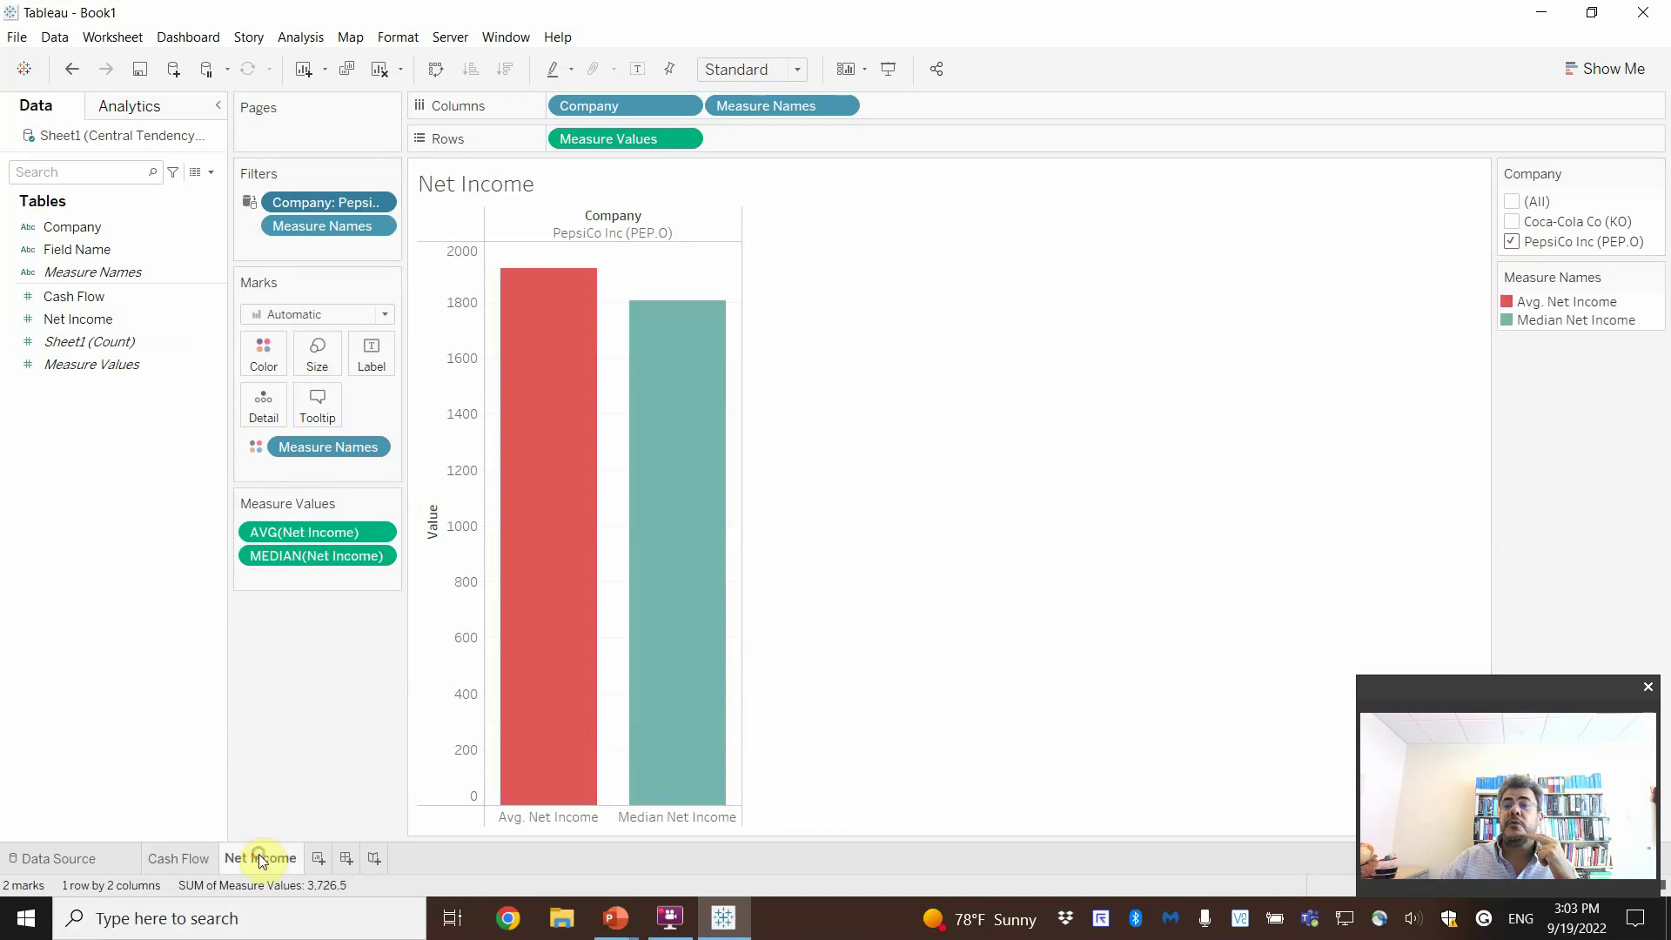
{"action": "left_click", "coordinate": [178, 858]}
Step: Review the filter's worksheet list, then re-check (All) companies on the Net Income sheet
{"action": "left_click", "coordinate": [383, 204]}
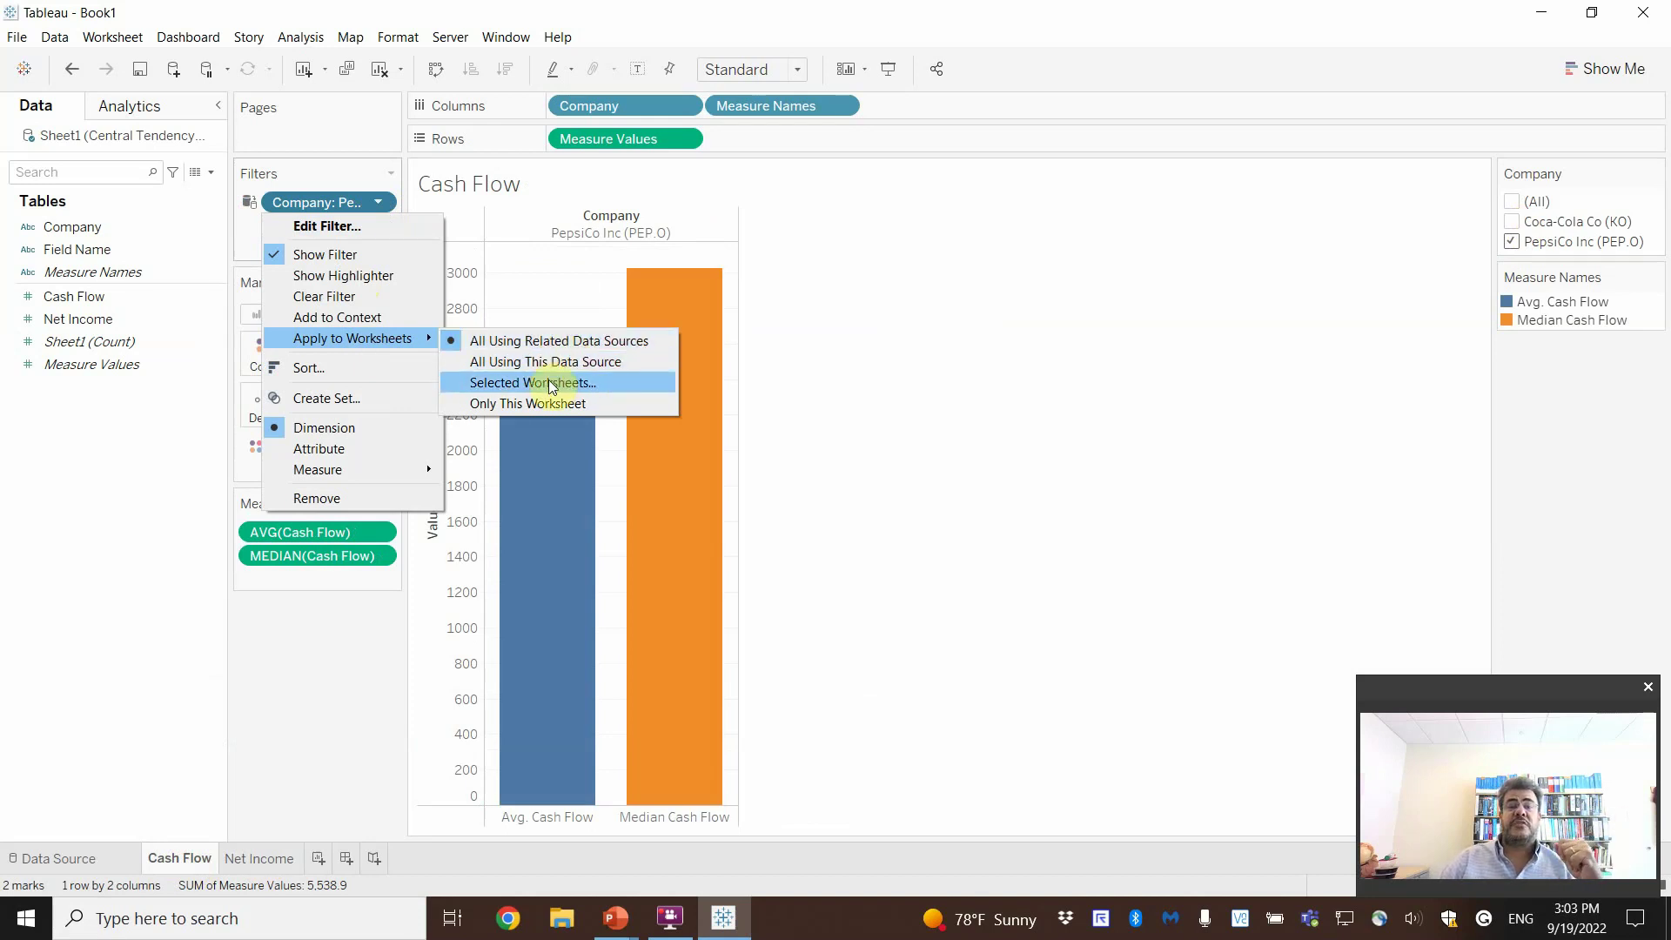
{"action": "left_click", "coordinate": [551, 384]}
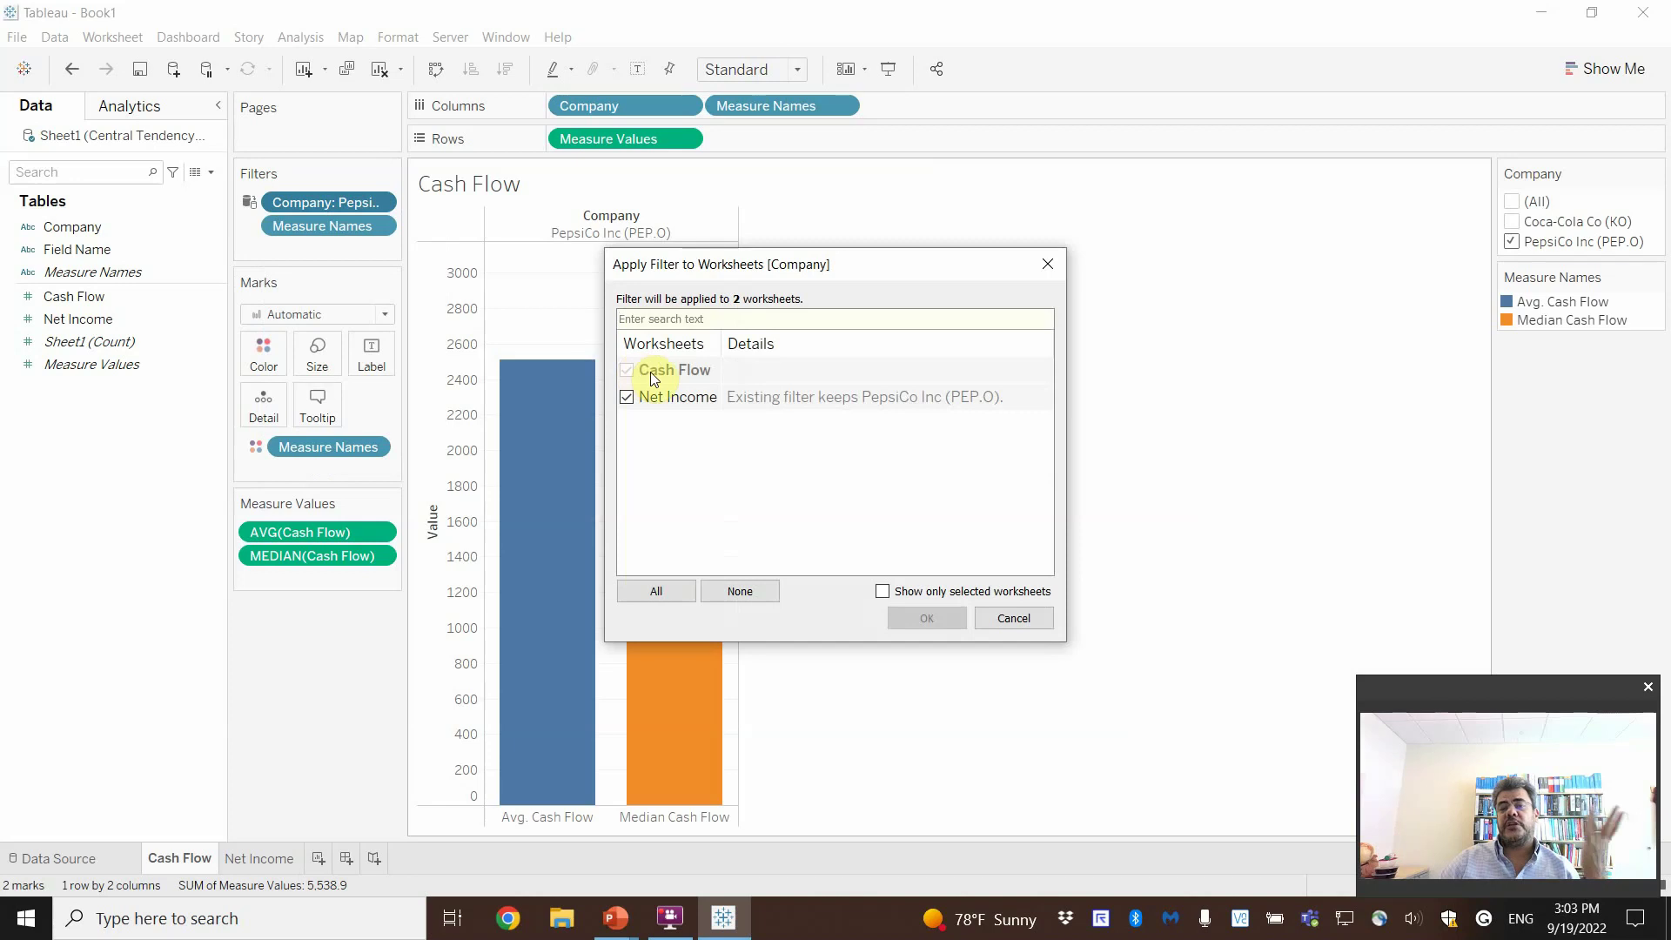
{"action": "left_click", "coordinate": [1026, 621]}
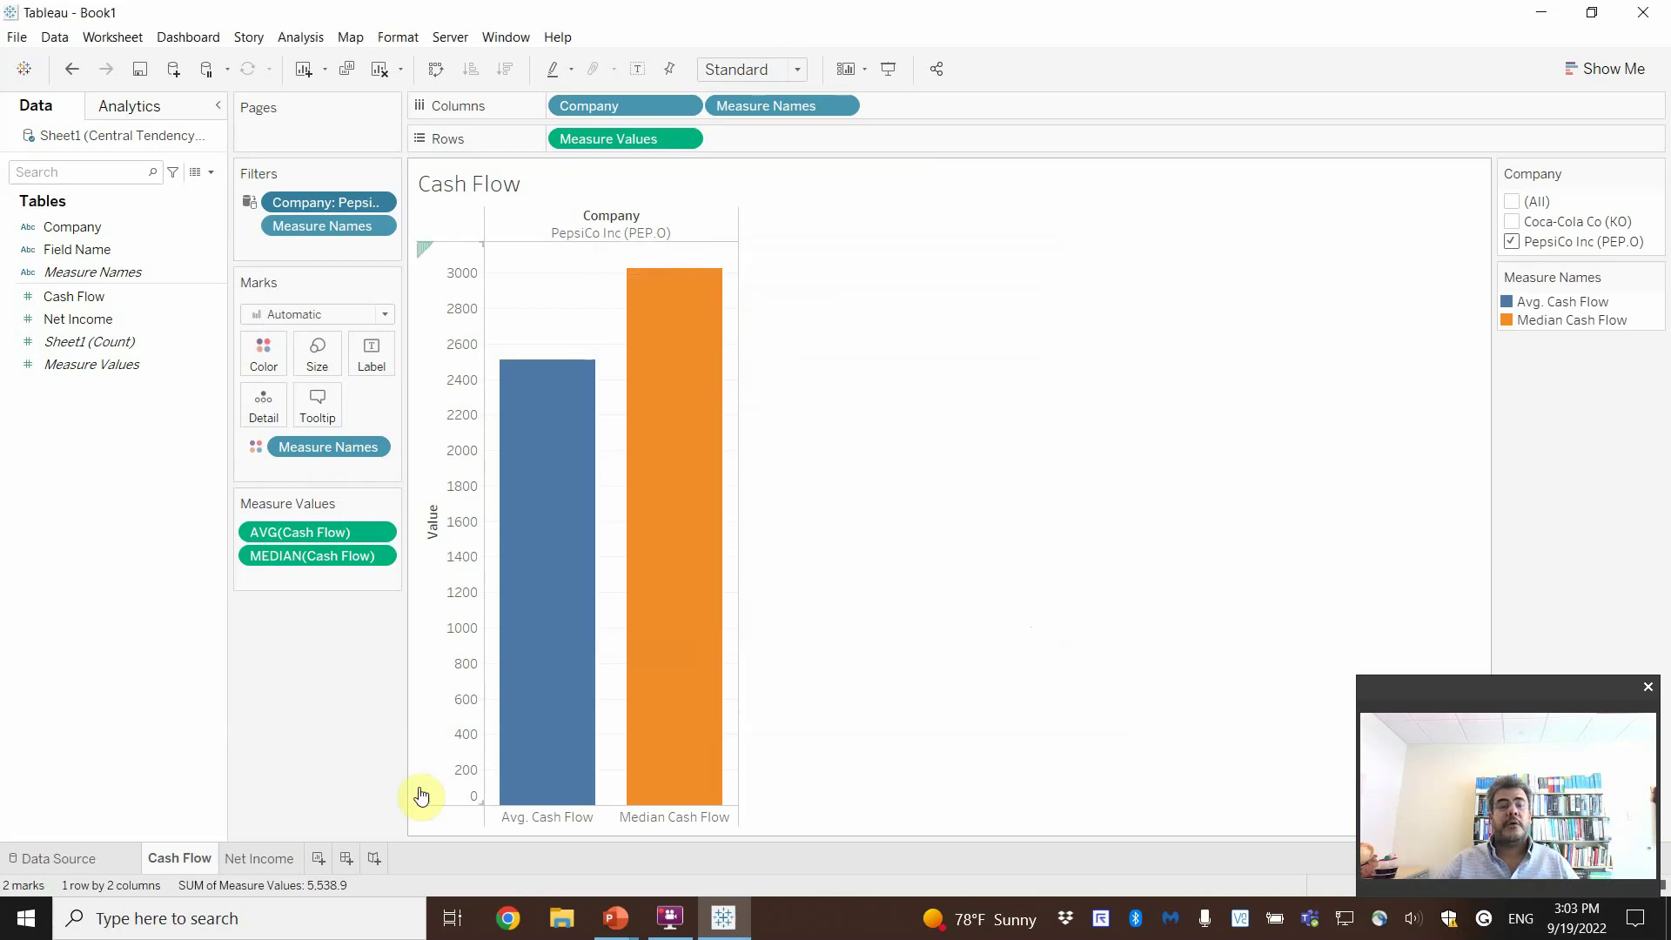
{"action": "left_click", "coordinate": [243, 856]}
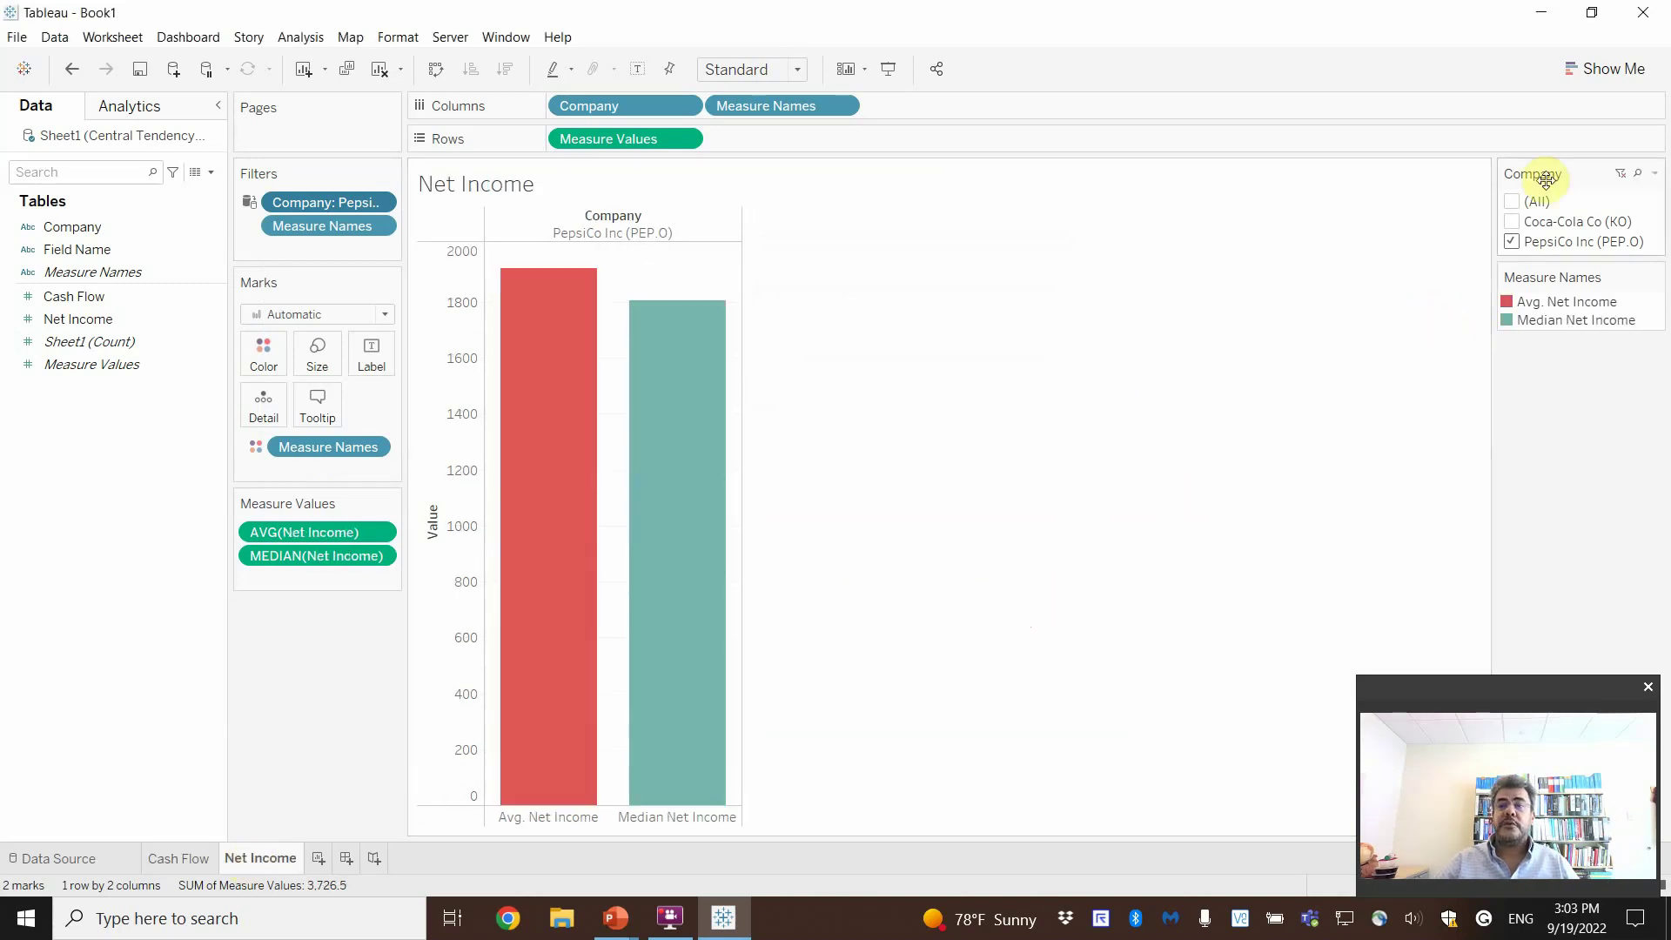
{"action": "left_click", "coordinate": [1520, 203]}
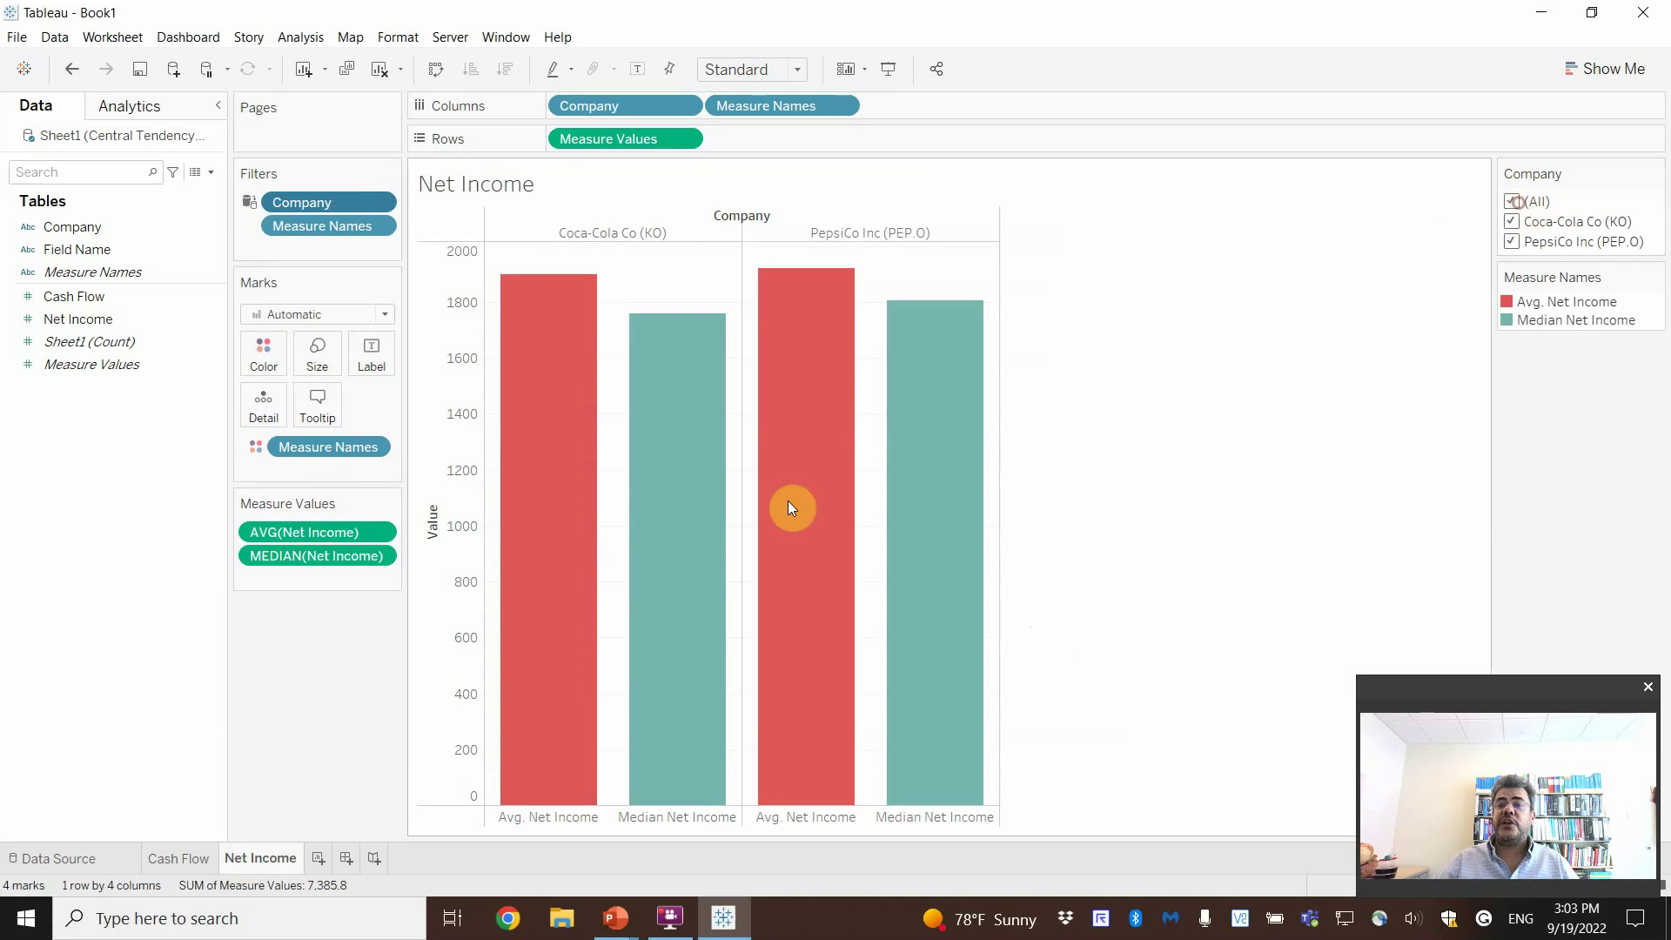
{"action": "left_click", "coordinate": [169, 859]}
{"action": "mouse_move", "coordinate": [767, 455]}
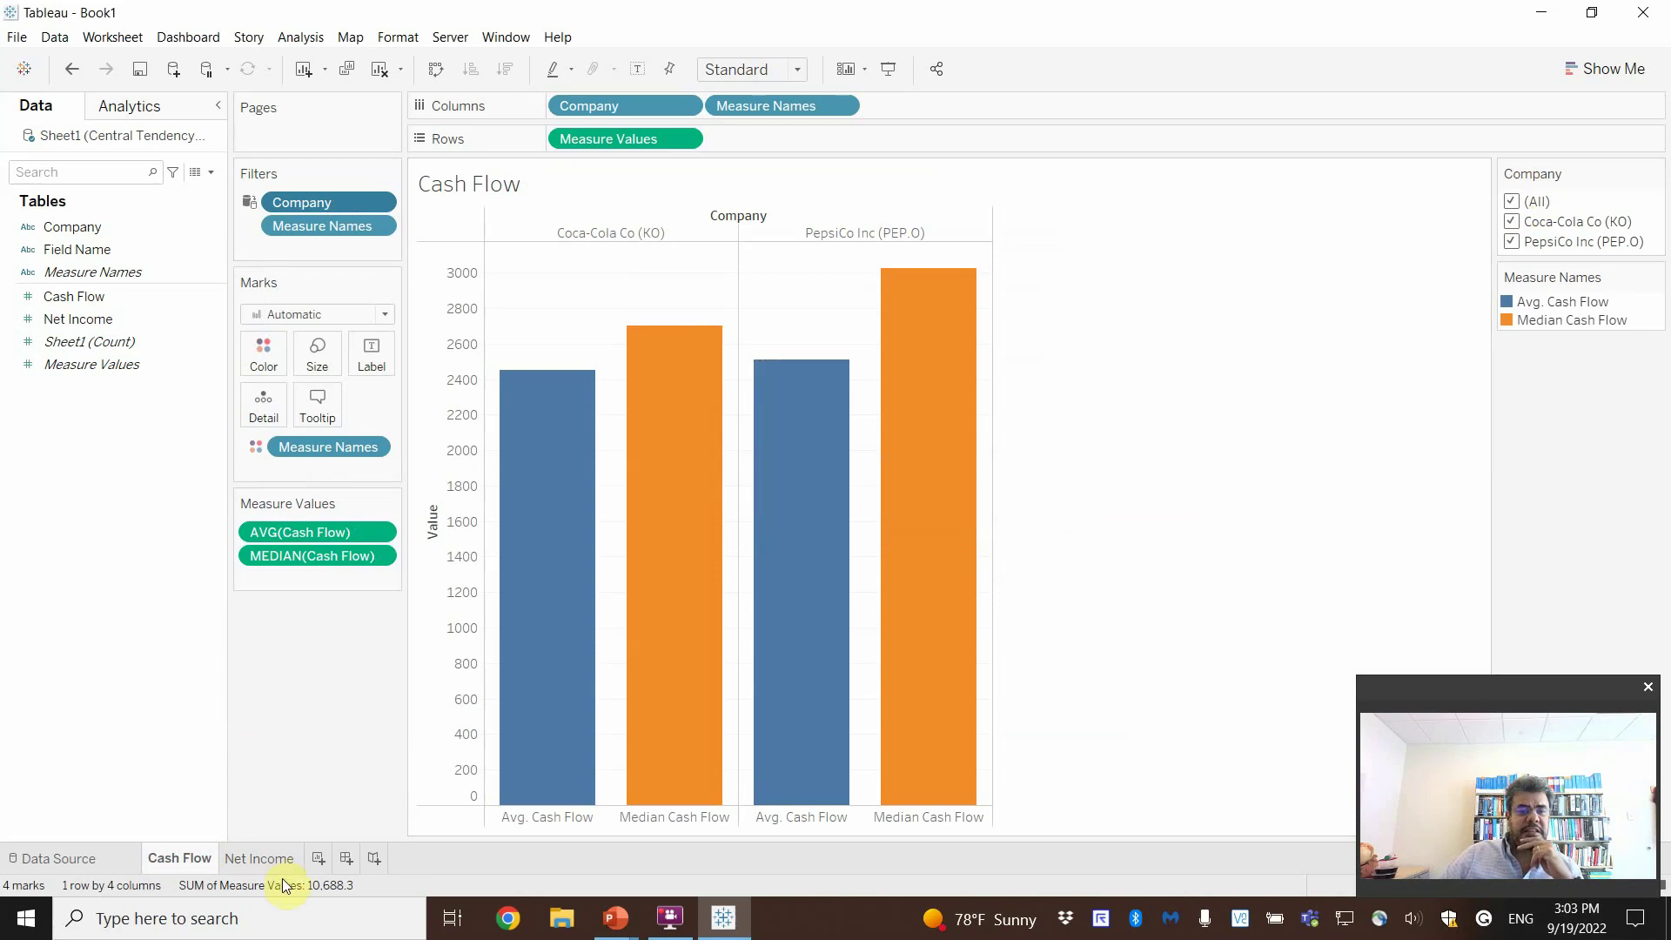
Step: On a new sheet, chart Company on Columns against average Cash Flow on Rows
{"action": "left_click", "coordinate": [319, 862]}
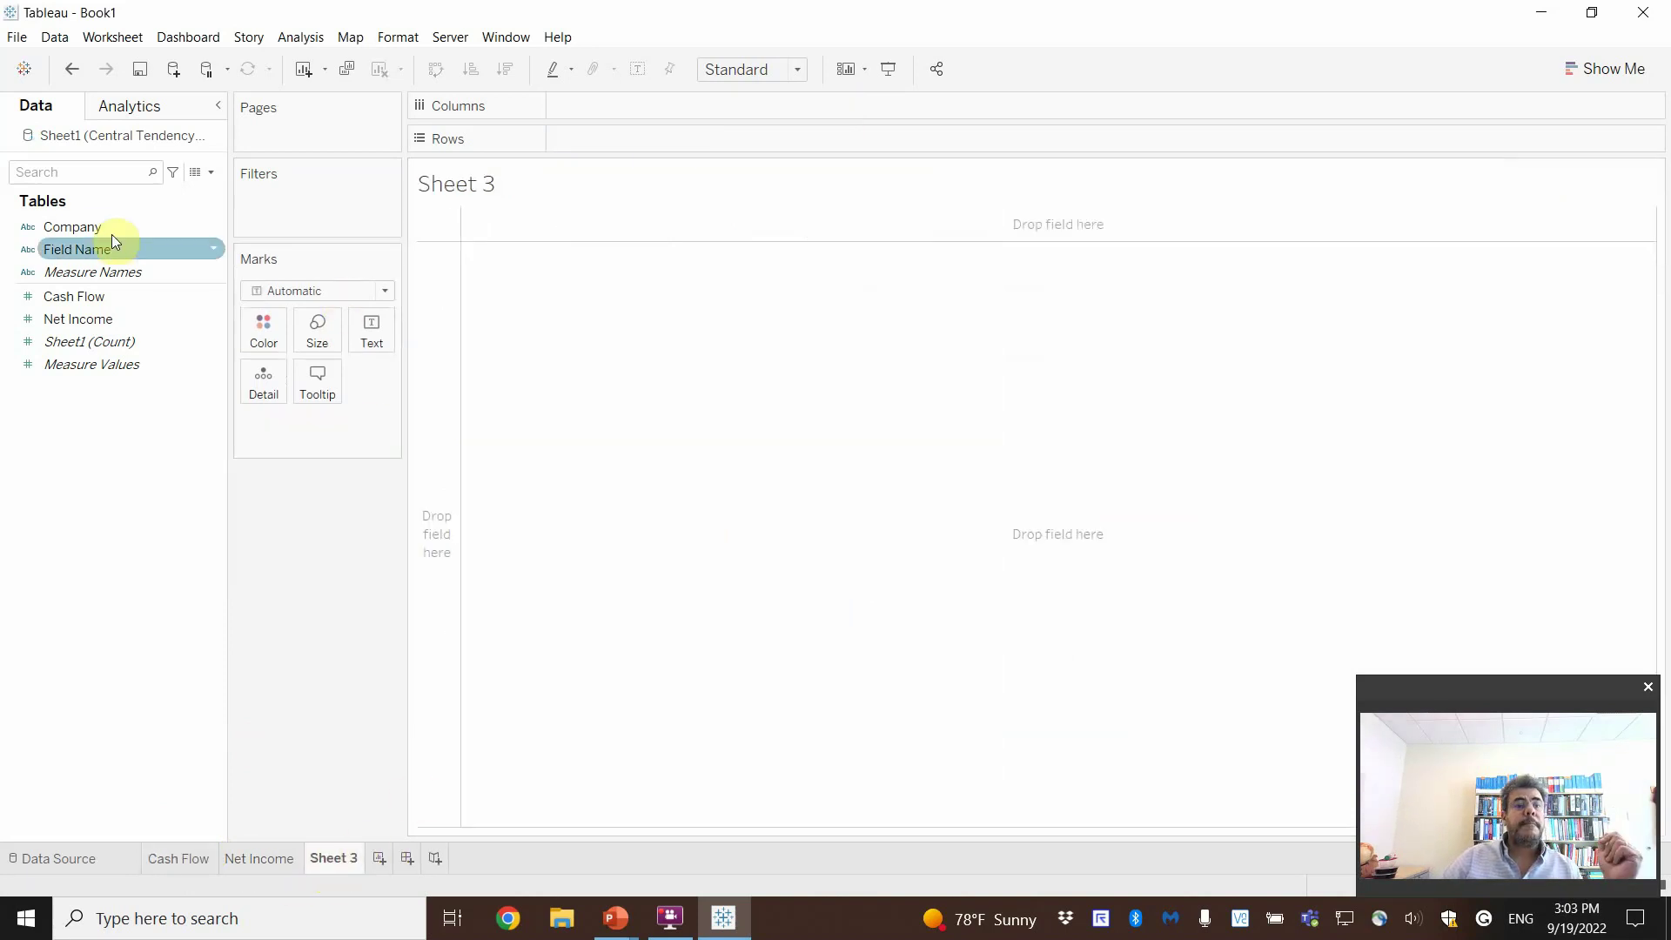
{"action": "left_click_drag", "start_coordinate": [87, 227], "coordinate": [642, 106]}
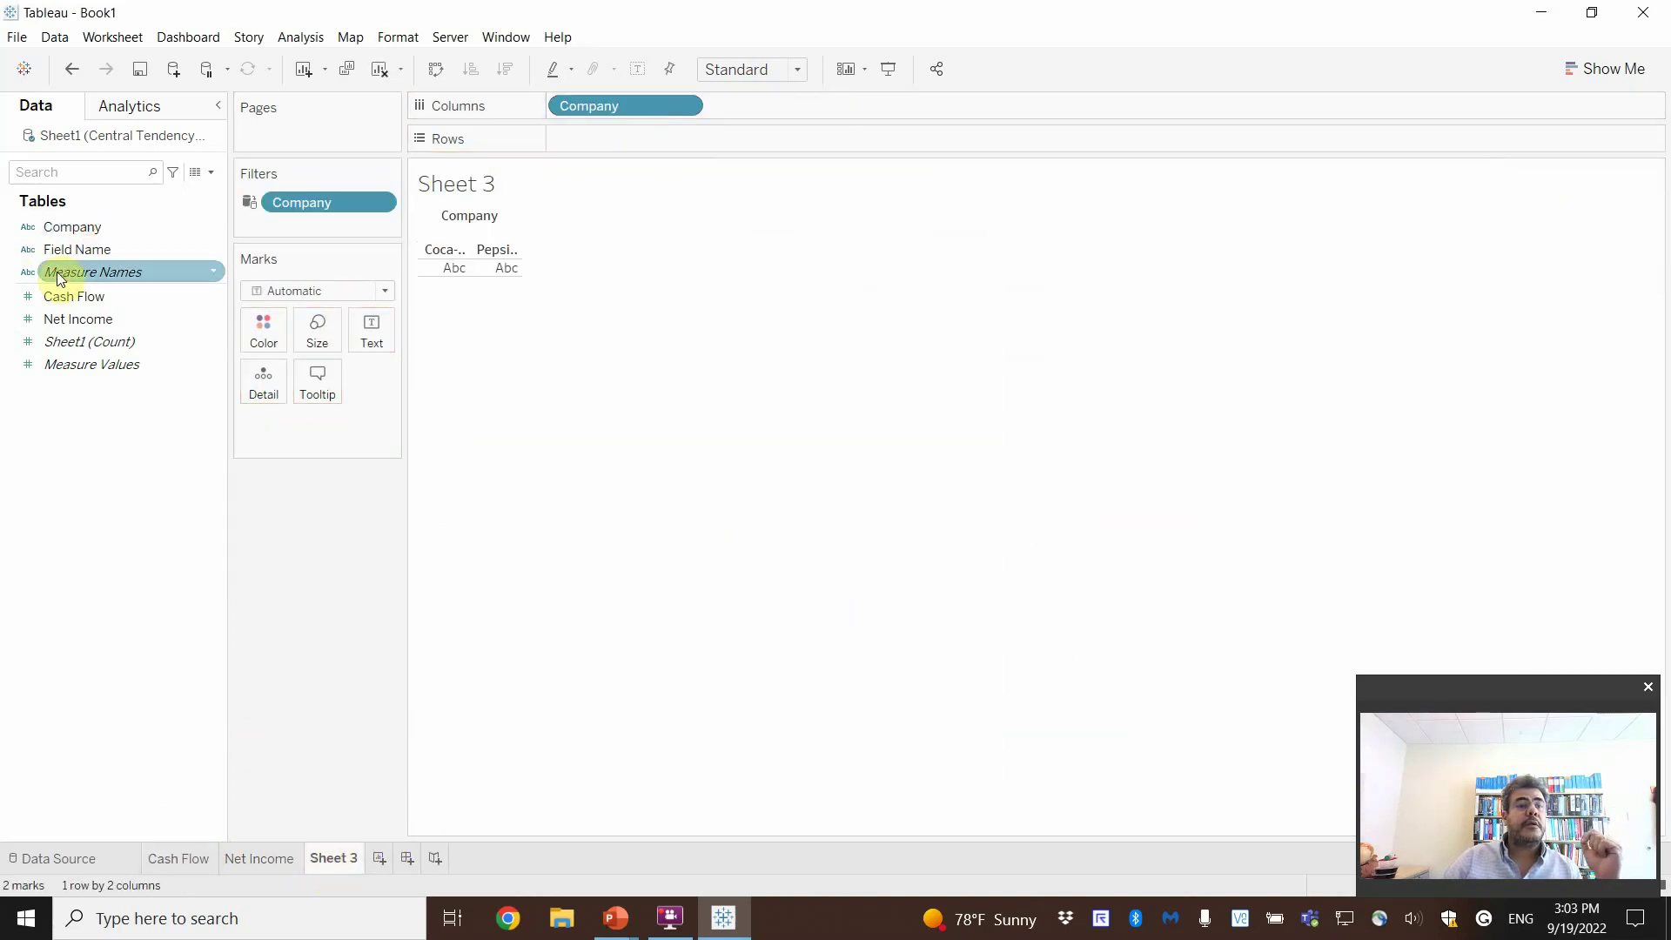
{"action": "left_click_drag", "start_coordinate": [72, 295], "coordinate": [590, 138]}
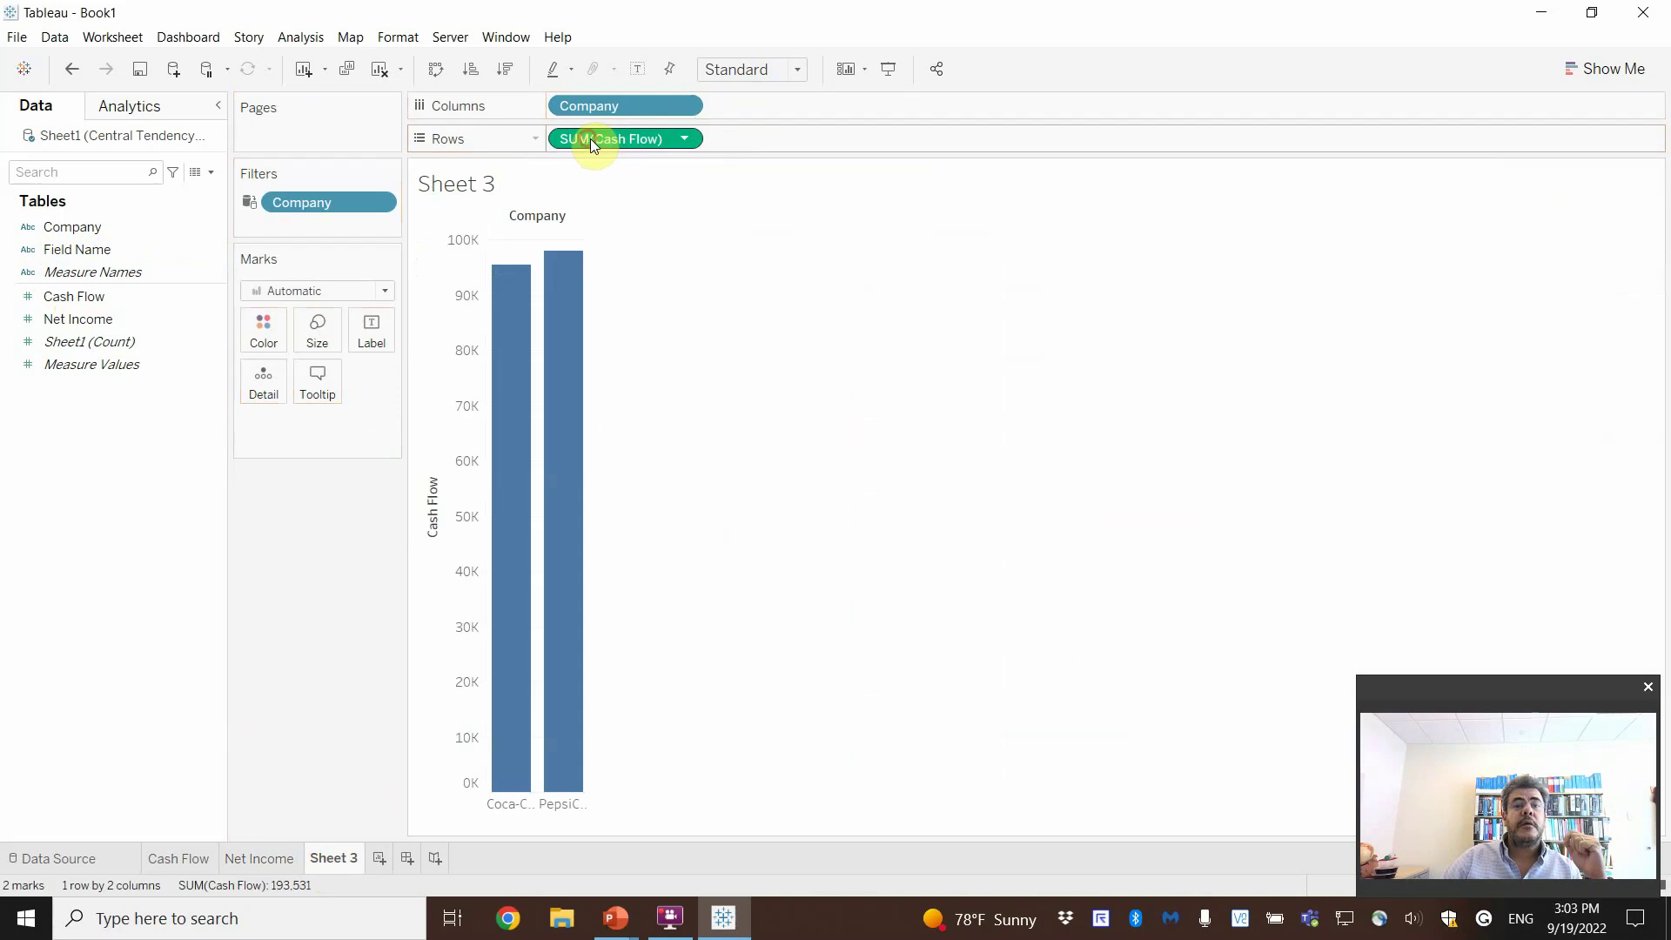
{"action": "left_click", "coordinate": [688, 139]}
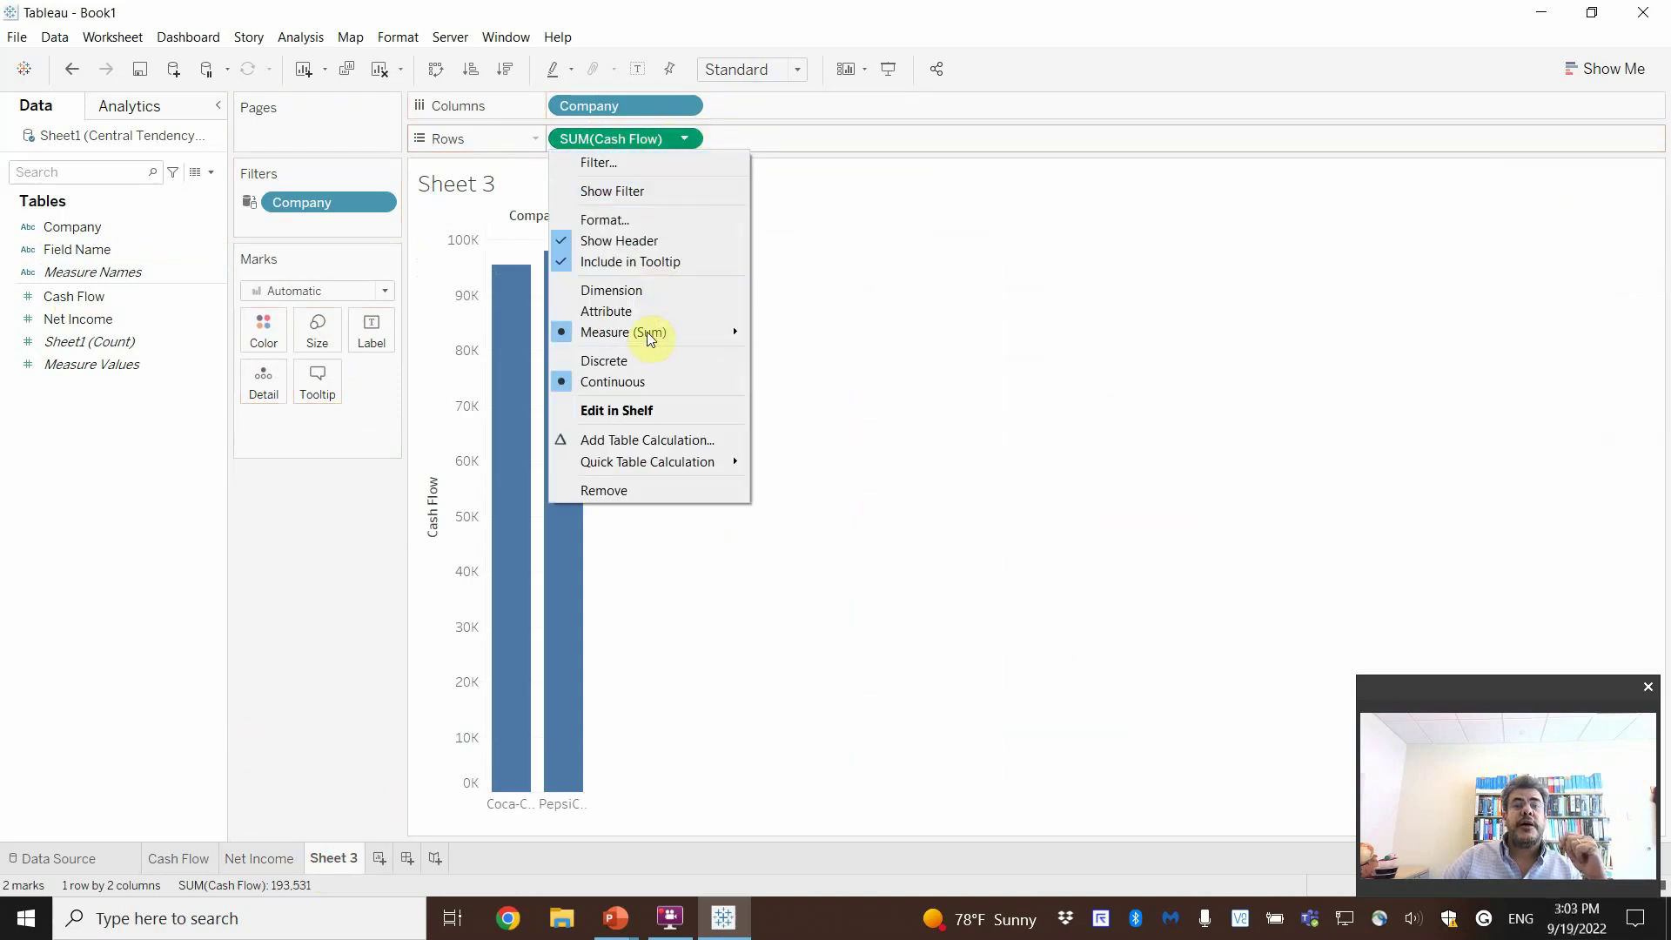
{"action": "mouse_move", "coordinate": [646, 332]}
{"action": "left_click", "coordinate": [805, 355]}
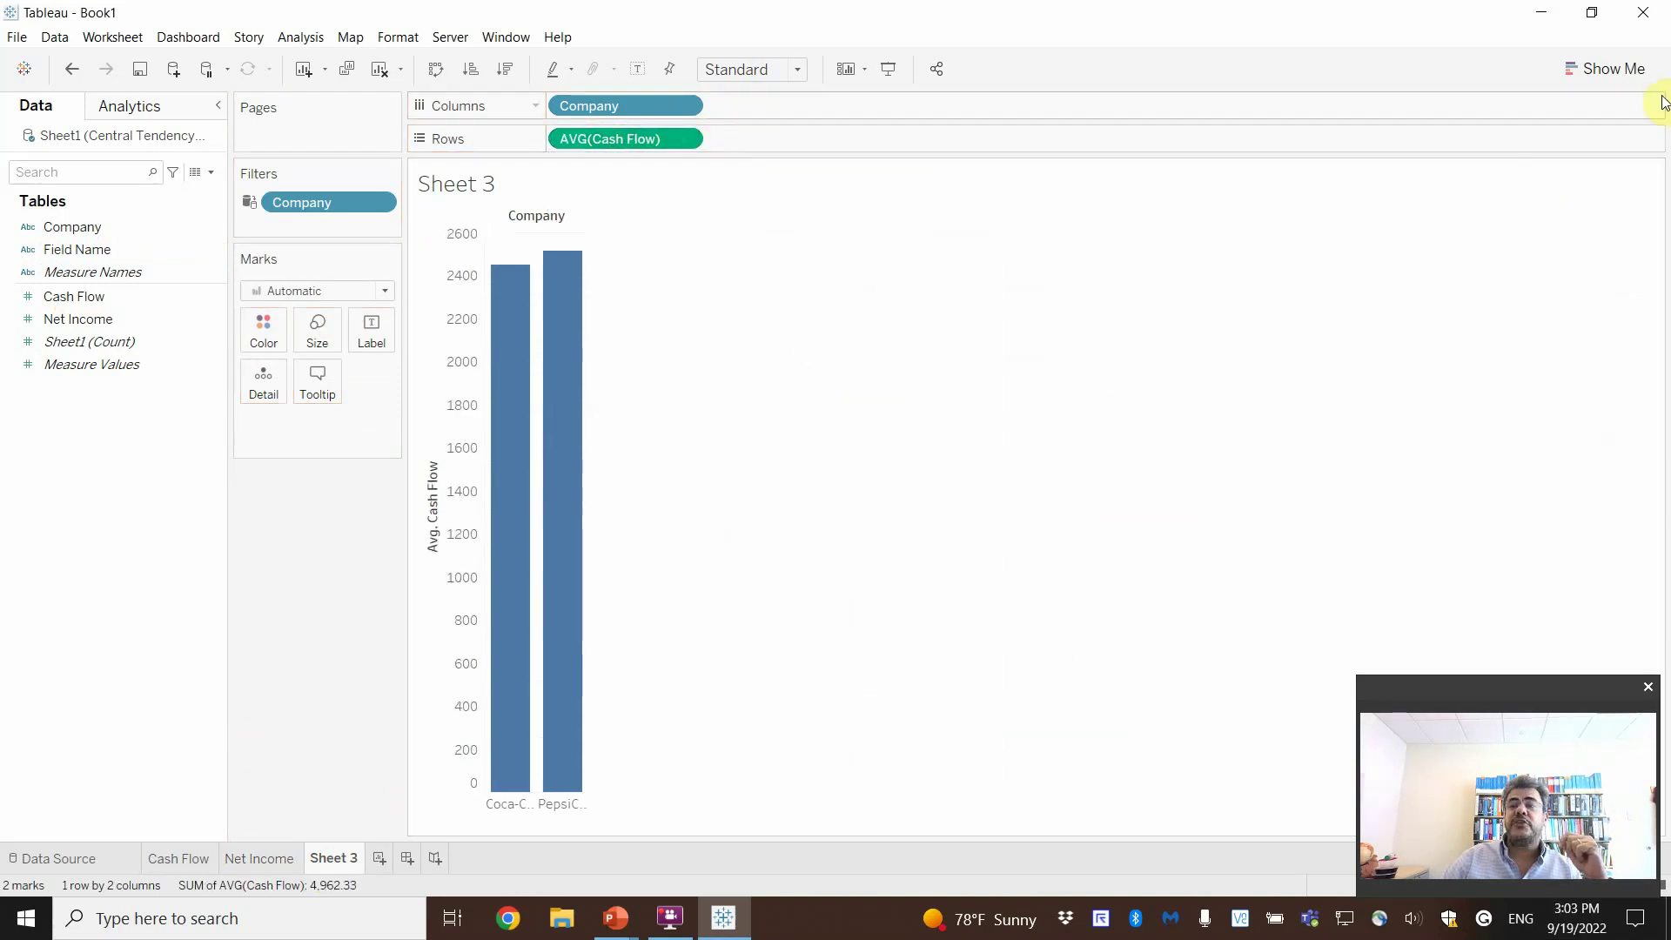
{"action": "left_click", "coordinate": [1620, 70]}
{"action": "left_click", "coordinate": [1501, 131]}
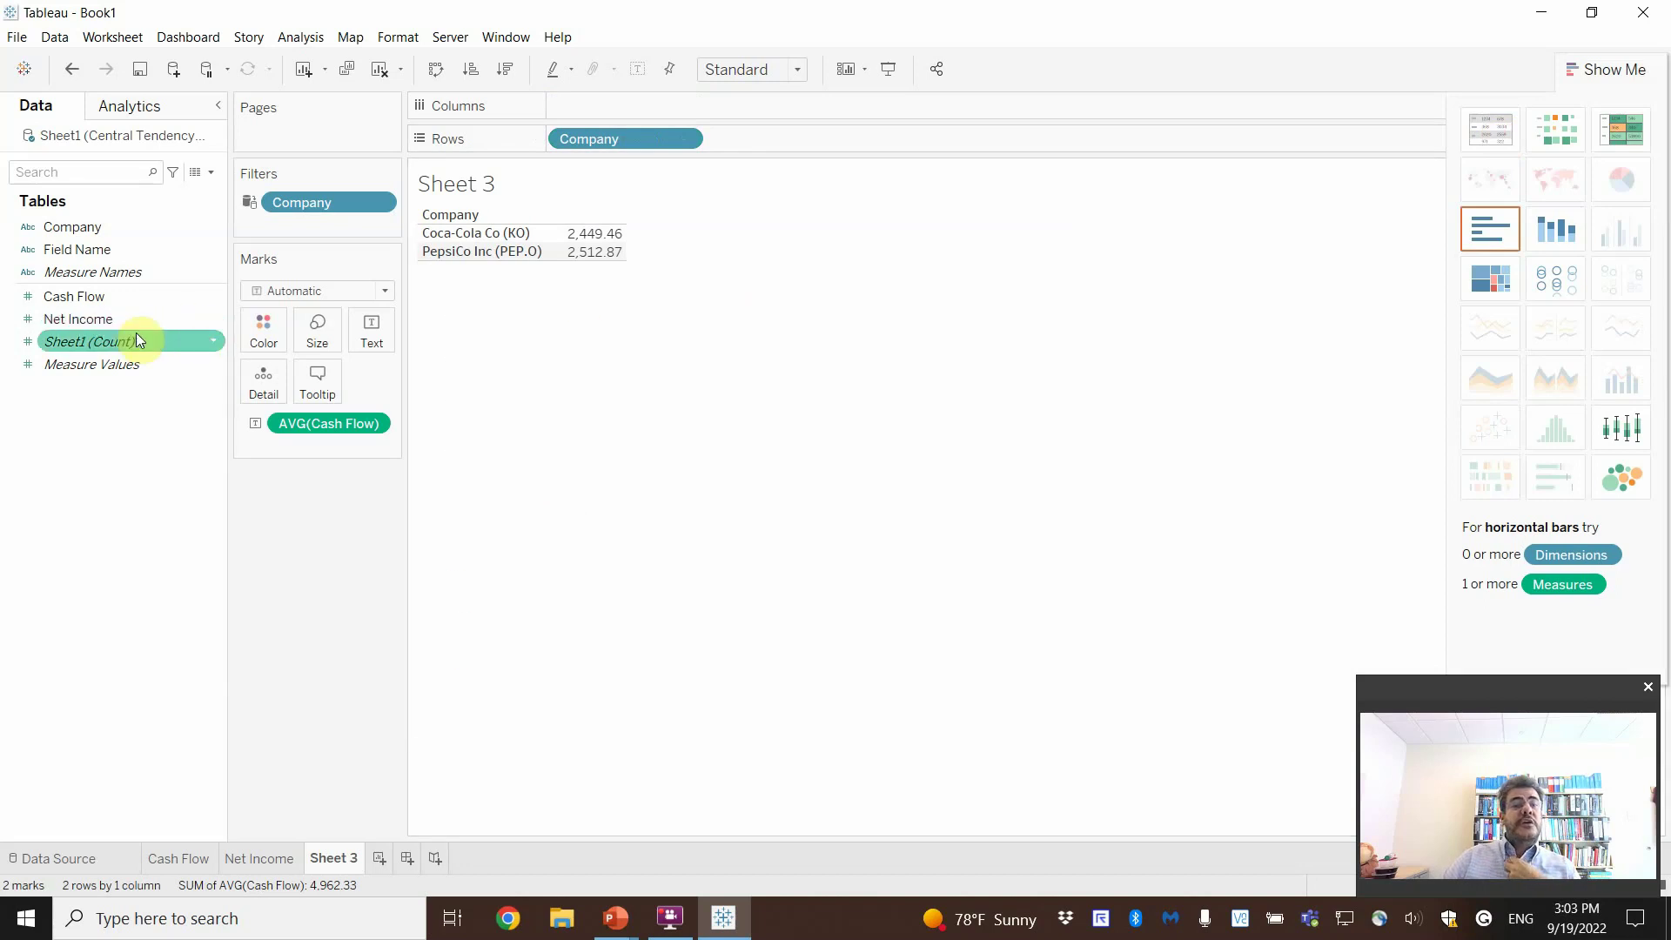
{"action": "key", "text": "ctrl+z"}
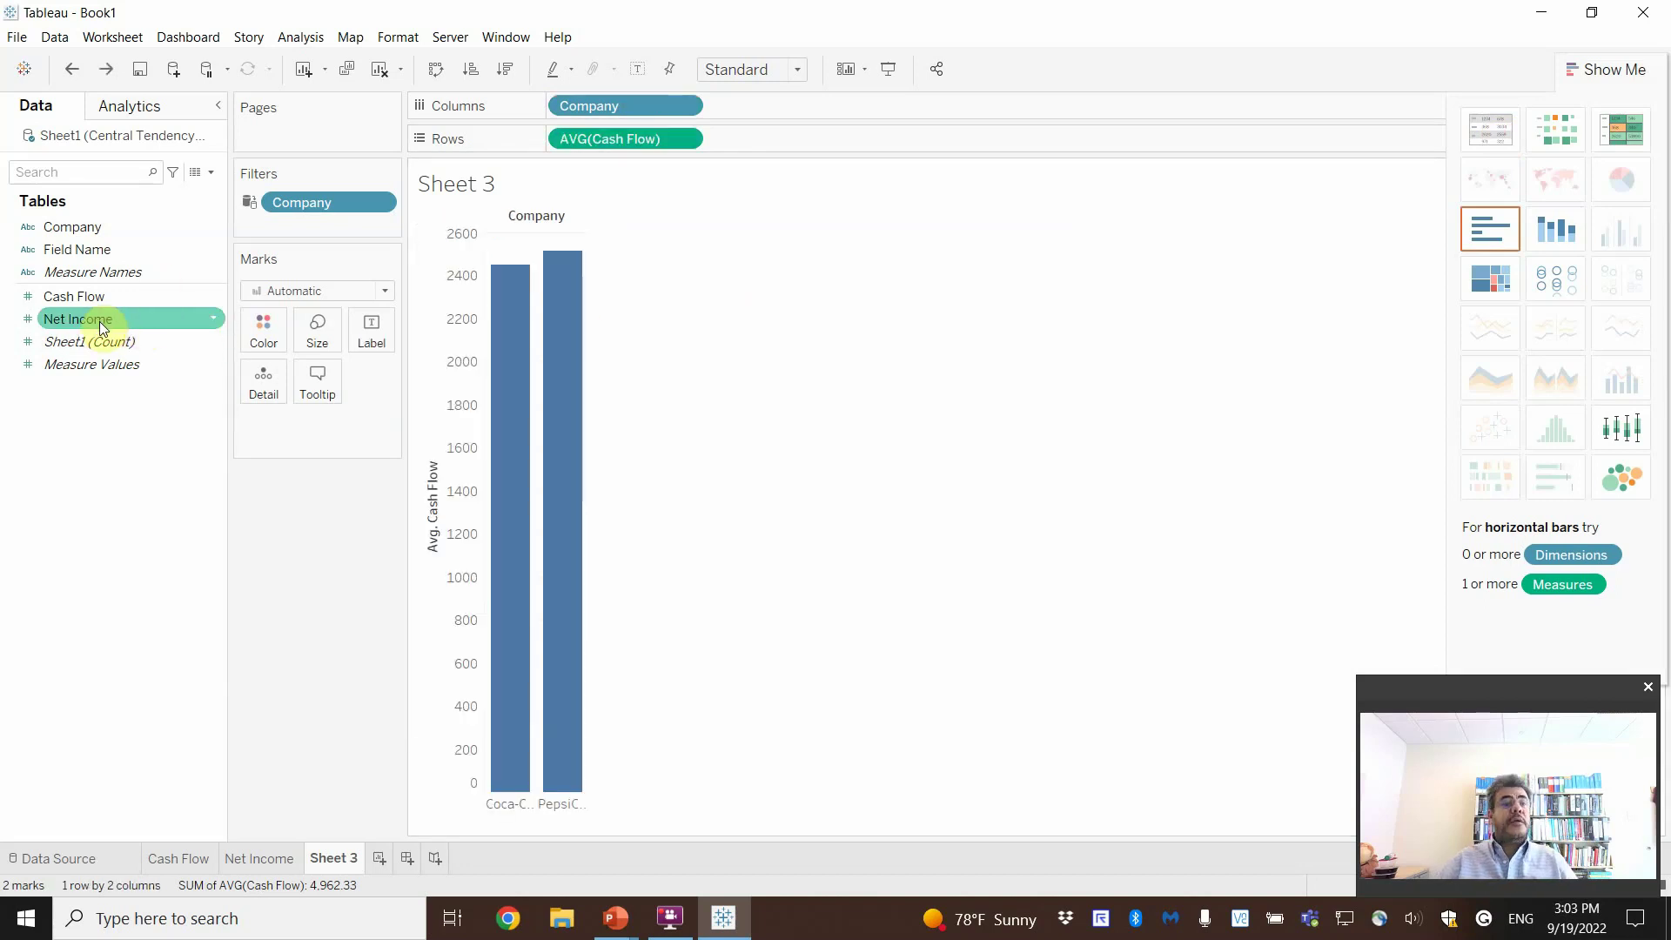
Step: Add a second Cash Flow to Rows aggregated as Median
{"action": "left_click_drag", "start_coordinate": [92, 319], "coordinate": [745, 149]}
{"action": "left_click_drag", "start_coordinate": [85, 296], "coordinate": [782, 135]}
{"action": "left_click", "coordinate": [841, 138]}
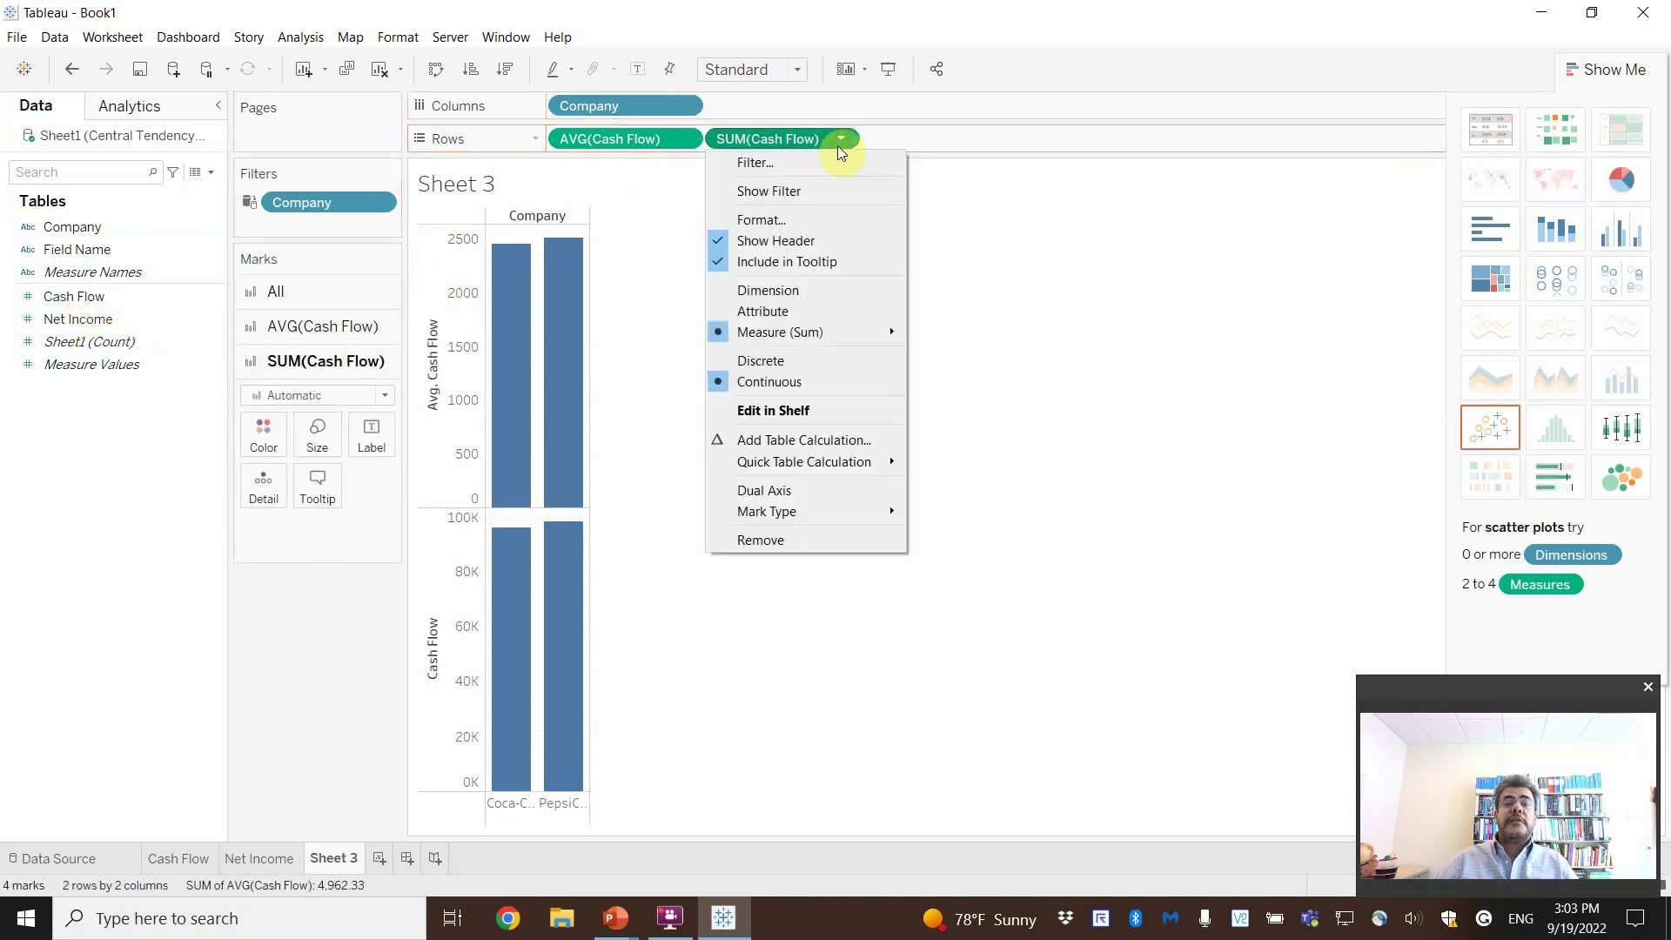
{"action": "mouse_move", "coordinate": [800, 332]}
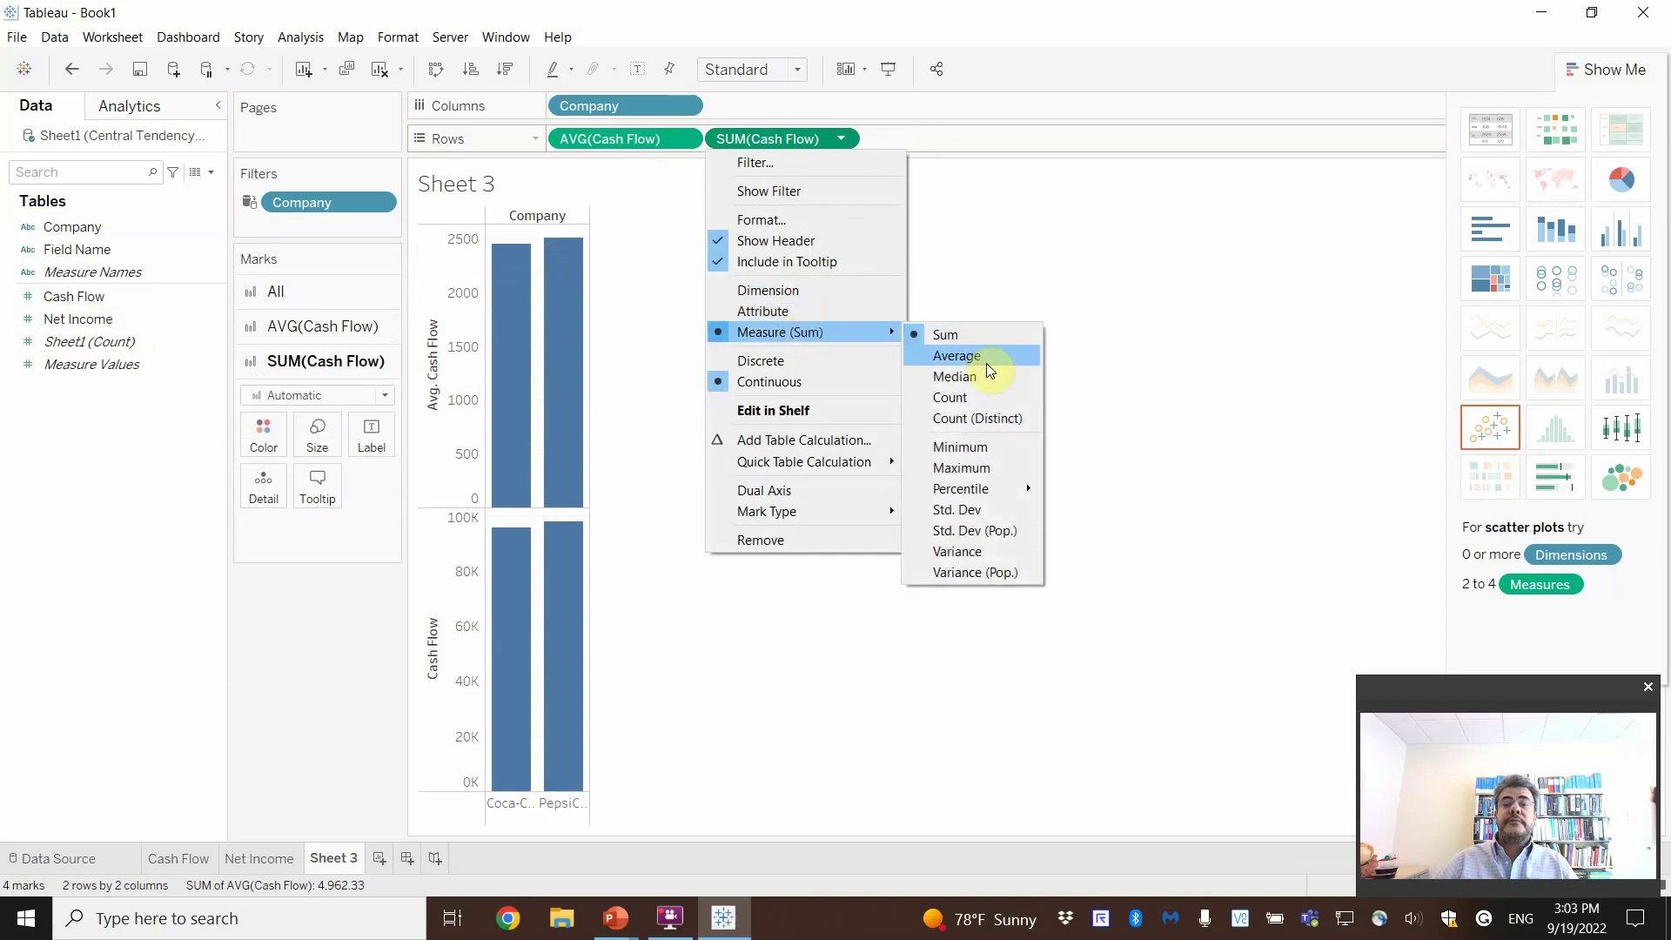
{"action": "left_click", "coordinate": [949, 371]}
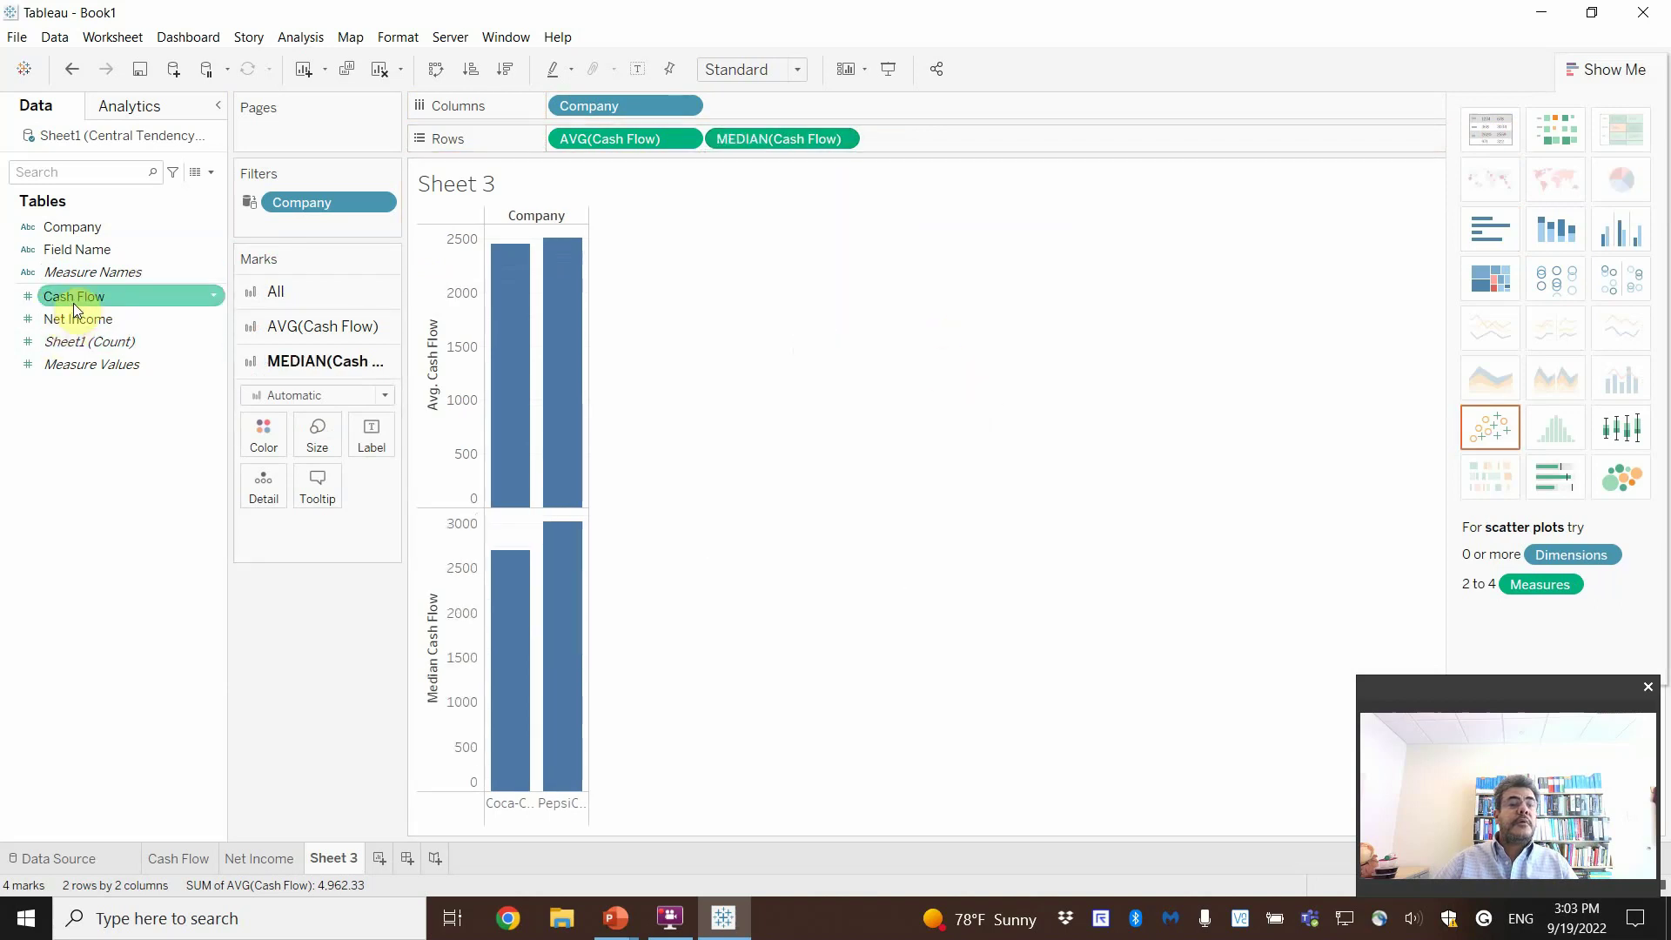
Step: Add Net Income twice to Rows as Average and Median, keeping the stacked bar rows
{"action": "left_click_drag", "start_coordinate": [70, 319], "coordinate": [940, 138]}
{"action": "left_click", "coordinate": [1003, 139]}
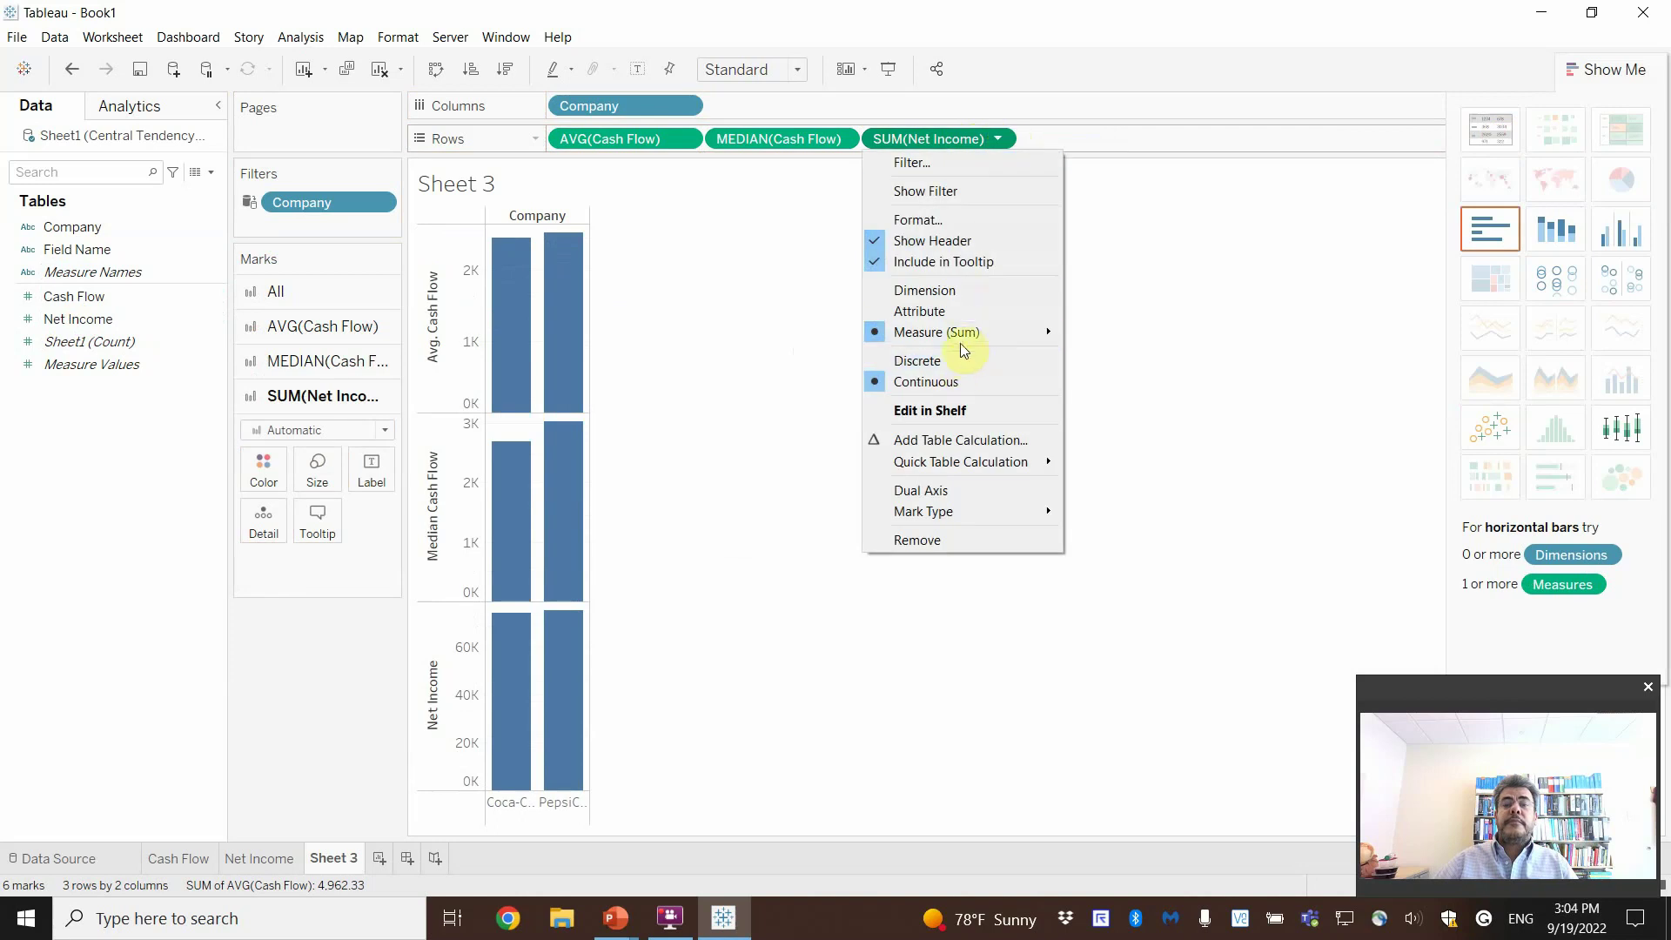
{"action": "mouse_move", "coordinate": [999, 336]}
{"action": "left_click", "coordinate": [1126, 355]}
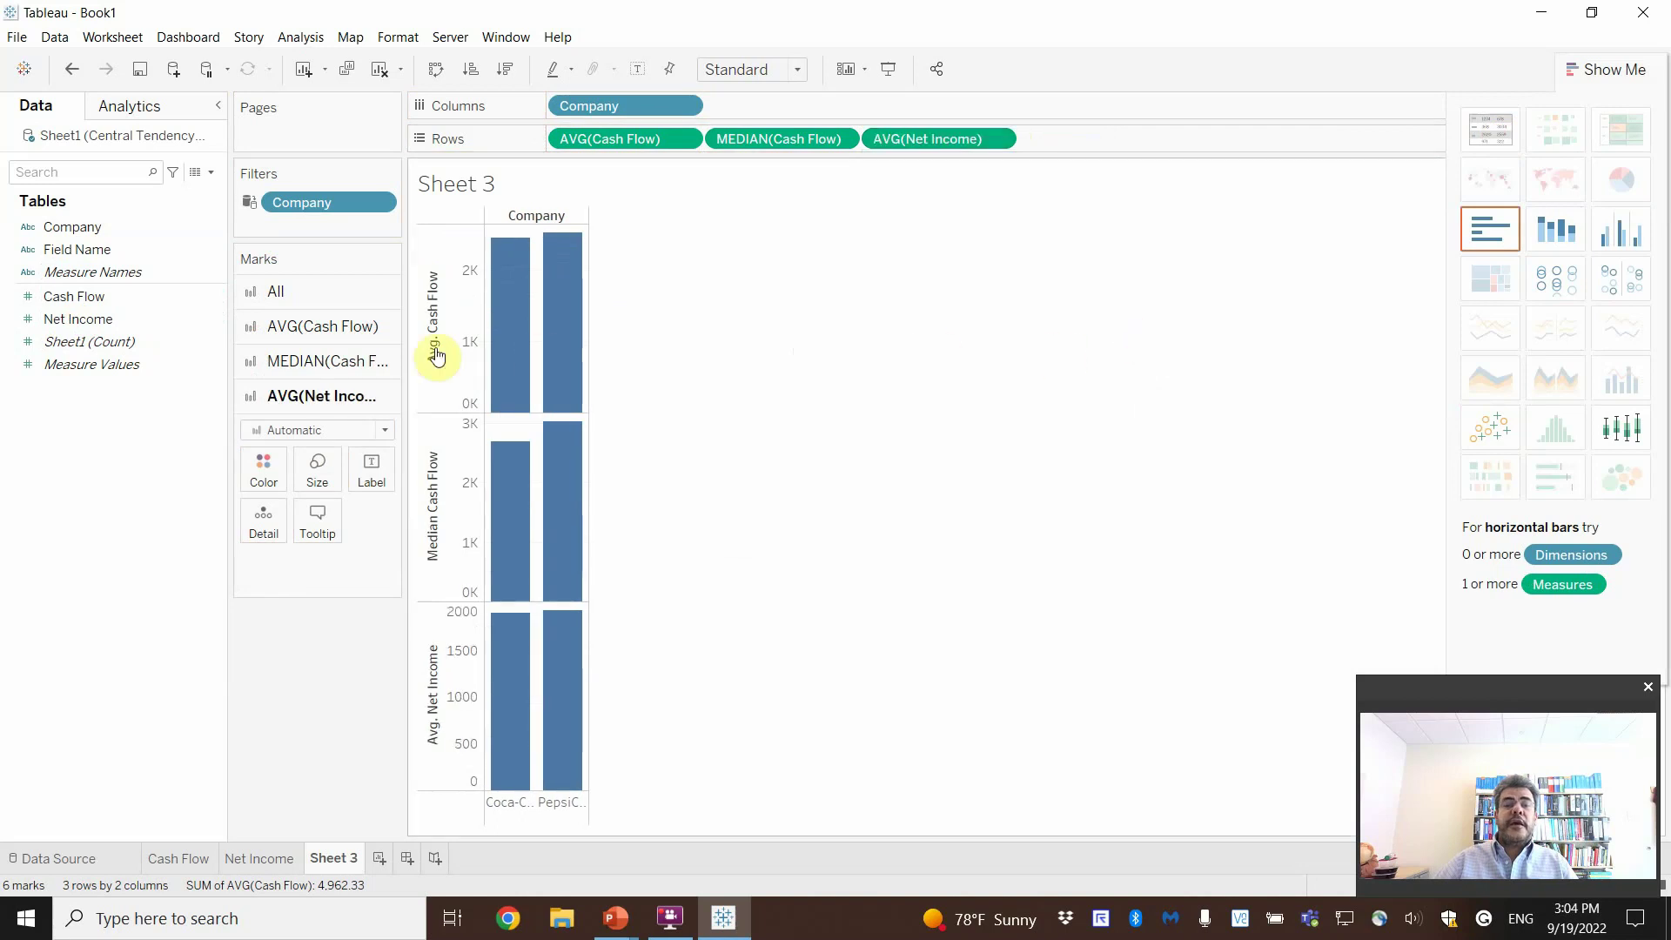
{"action": "left_click_drag", "start_coordinate": [78, 319], "coordinate": [1067, 139]}
{"action": "left_click", "coordinate": [1154, 138]}
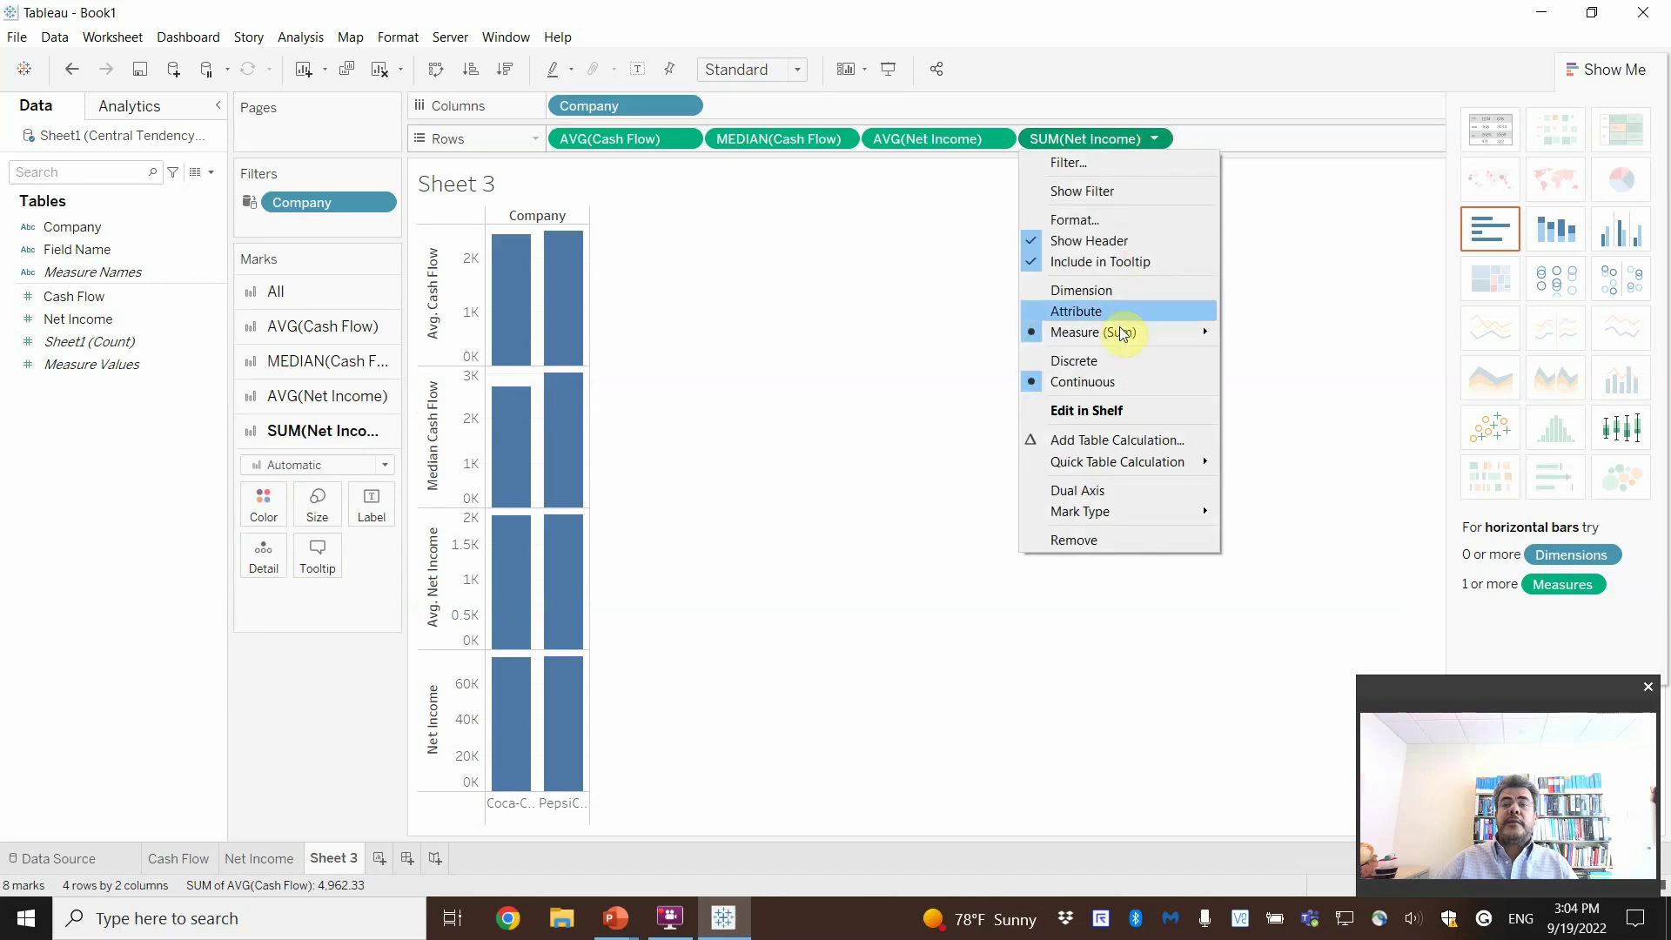
{"action": "mouse_move", "coordinate": [1152, 338]}
{"action": "left_click", "coordinate": [1272, 376]}
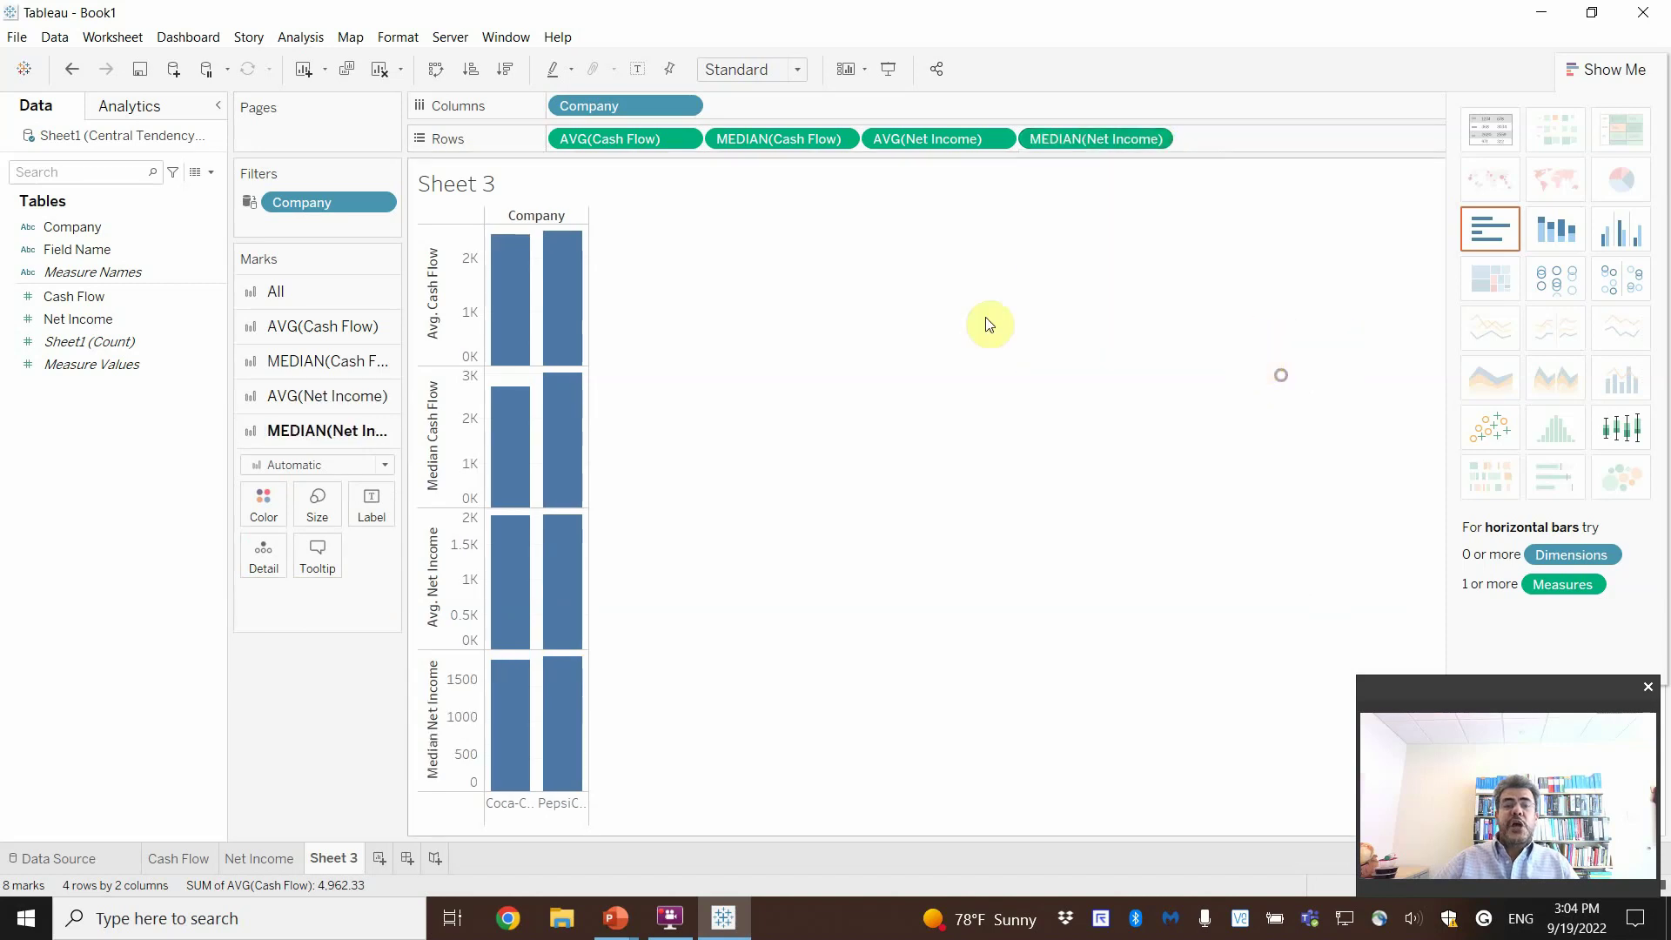
{"action": "left_click", "coordinate": [1623, 228]}
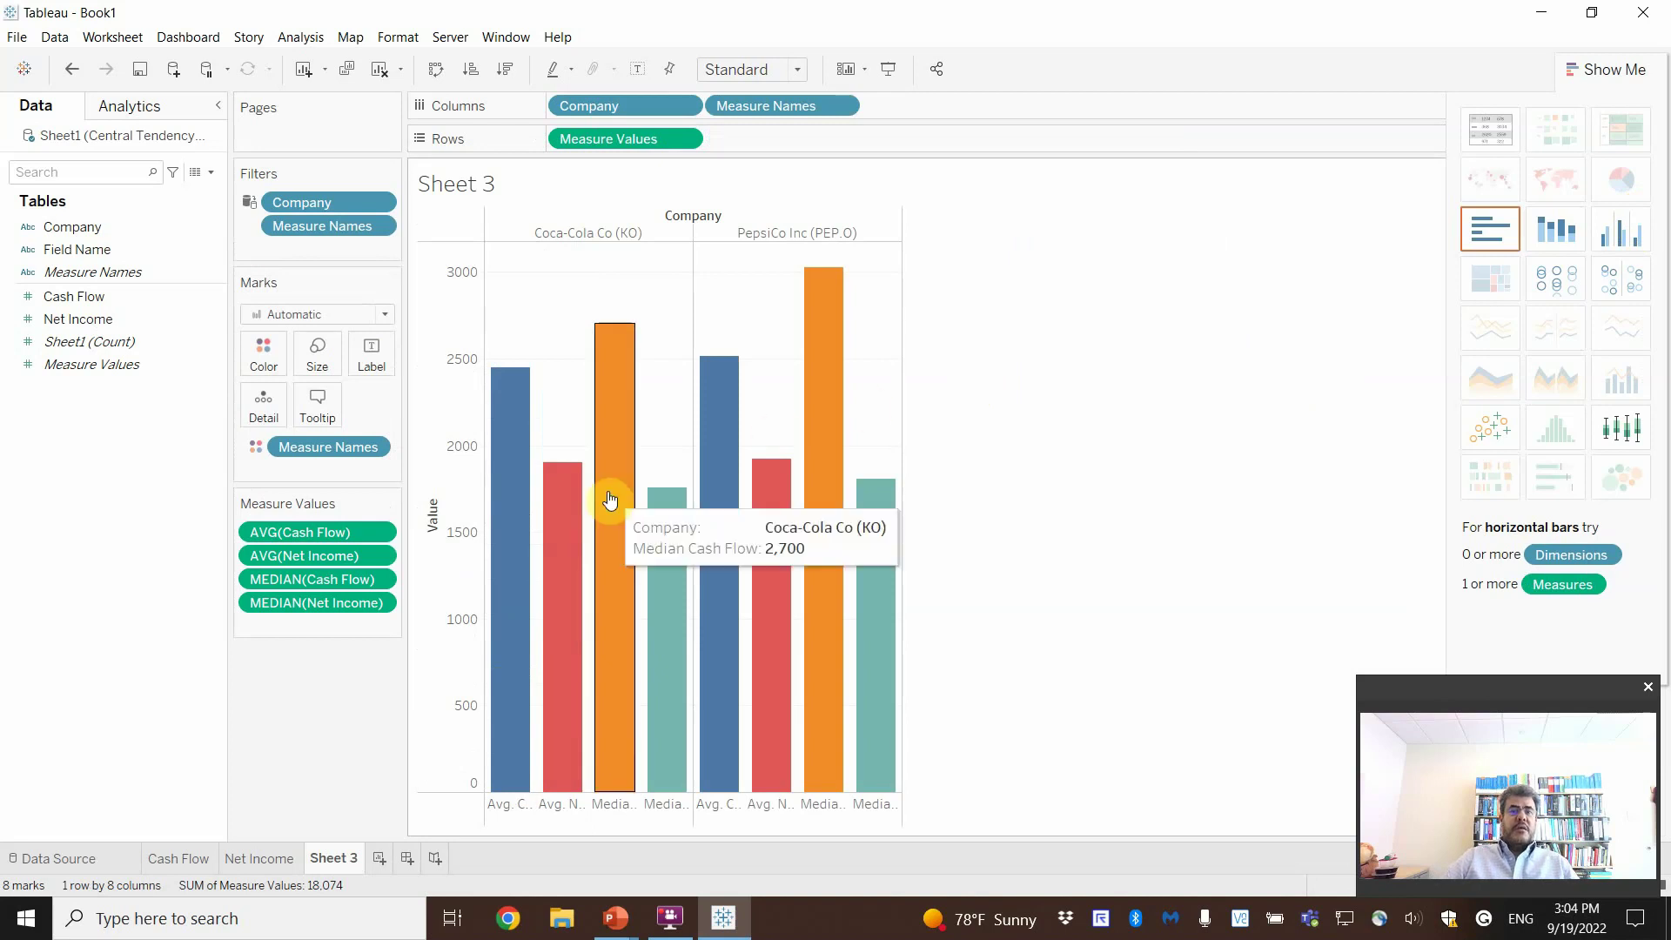
{"action": "mouse_move", "coordinate": [624, 711]}
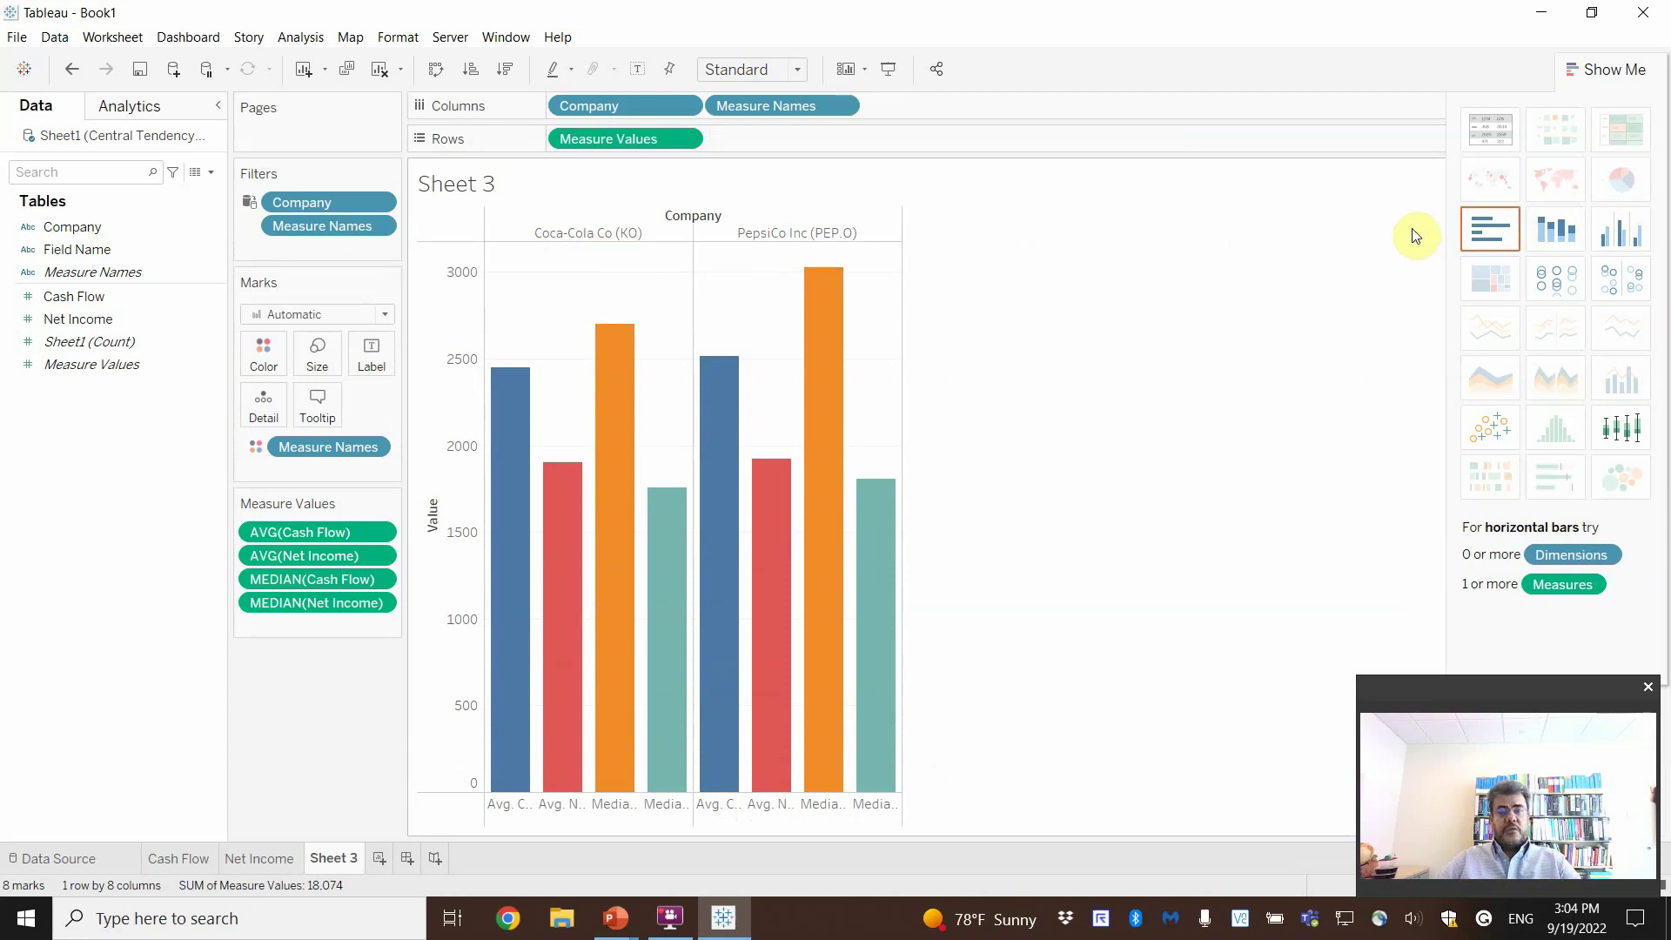
{"action": "key", "text": "ctrl+z"}
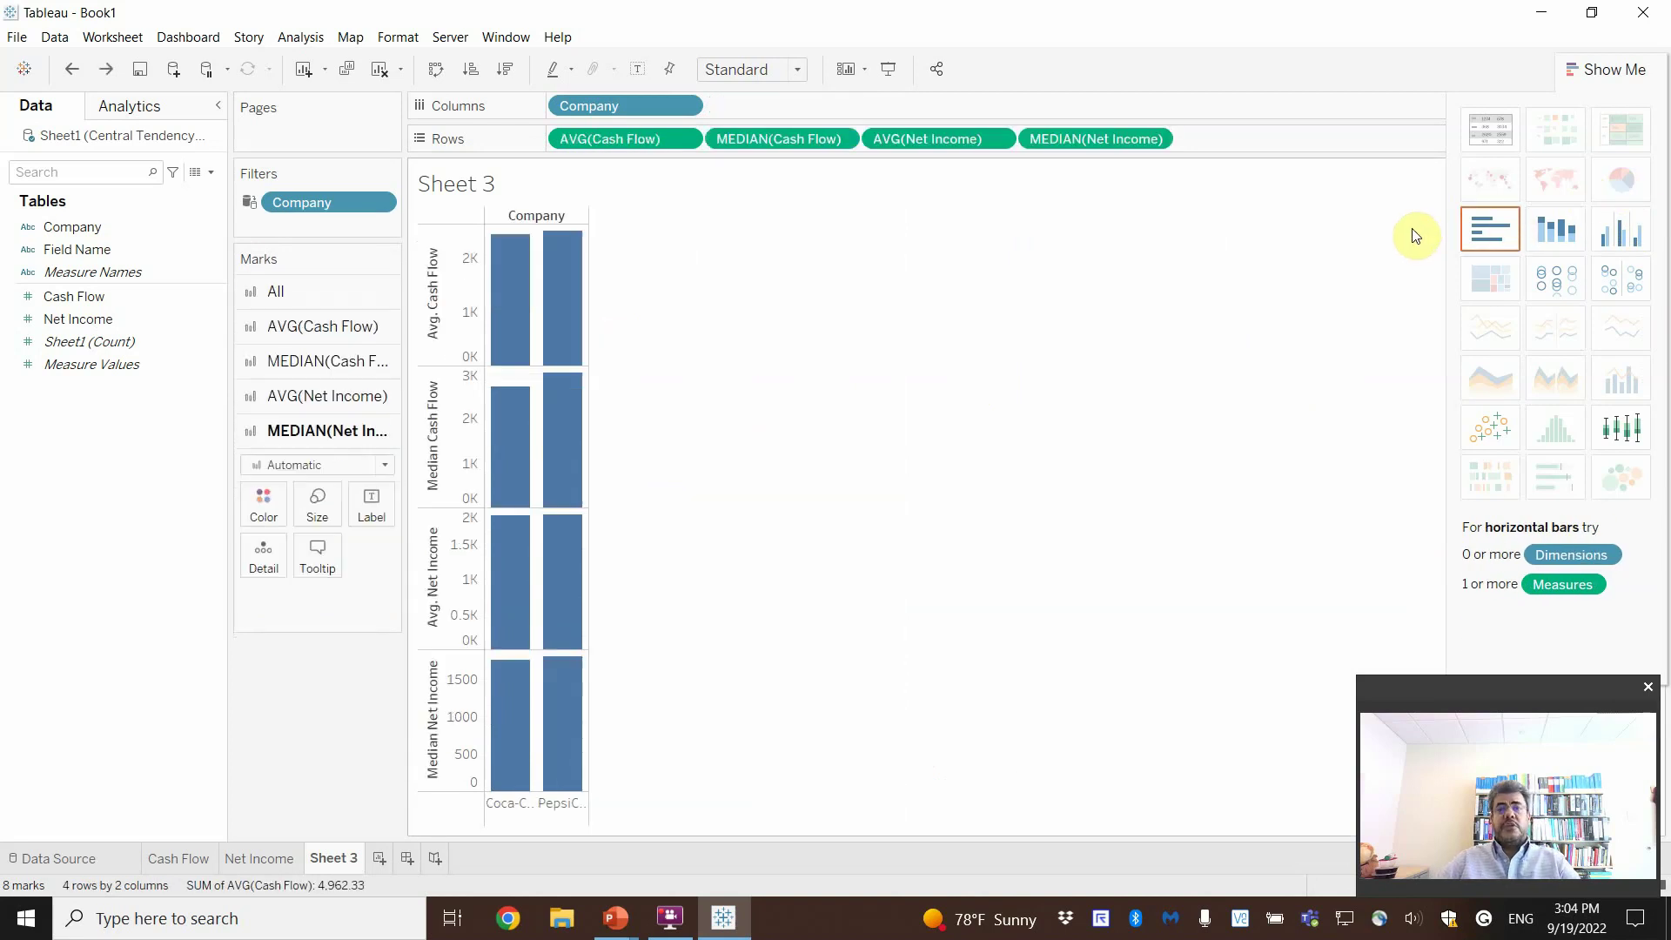
Step: Make Sheet 3 a text table with wider columns, rename it Tables, and return to Cash Flow
{"action": "left_click", "coordinate": [1497, 136]}
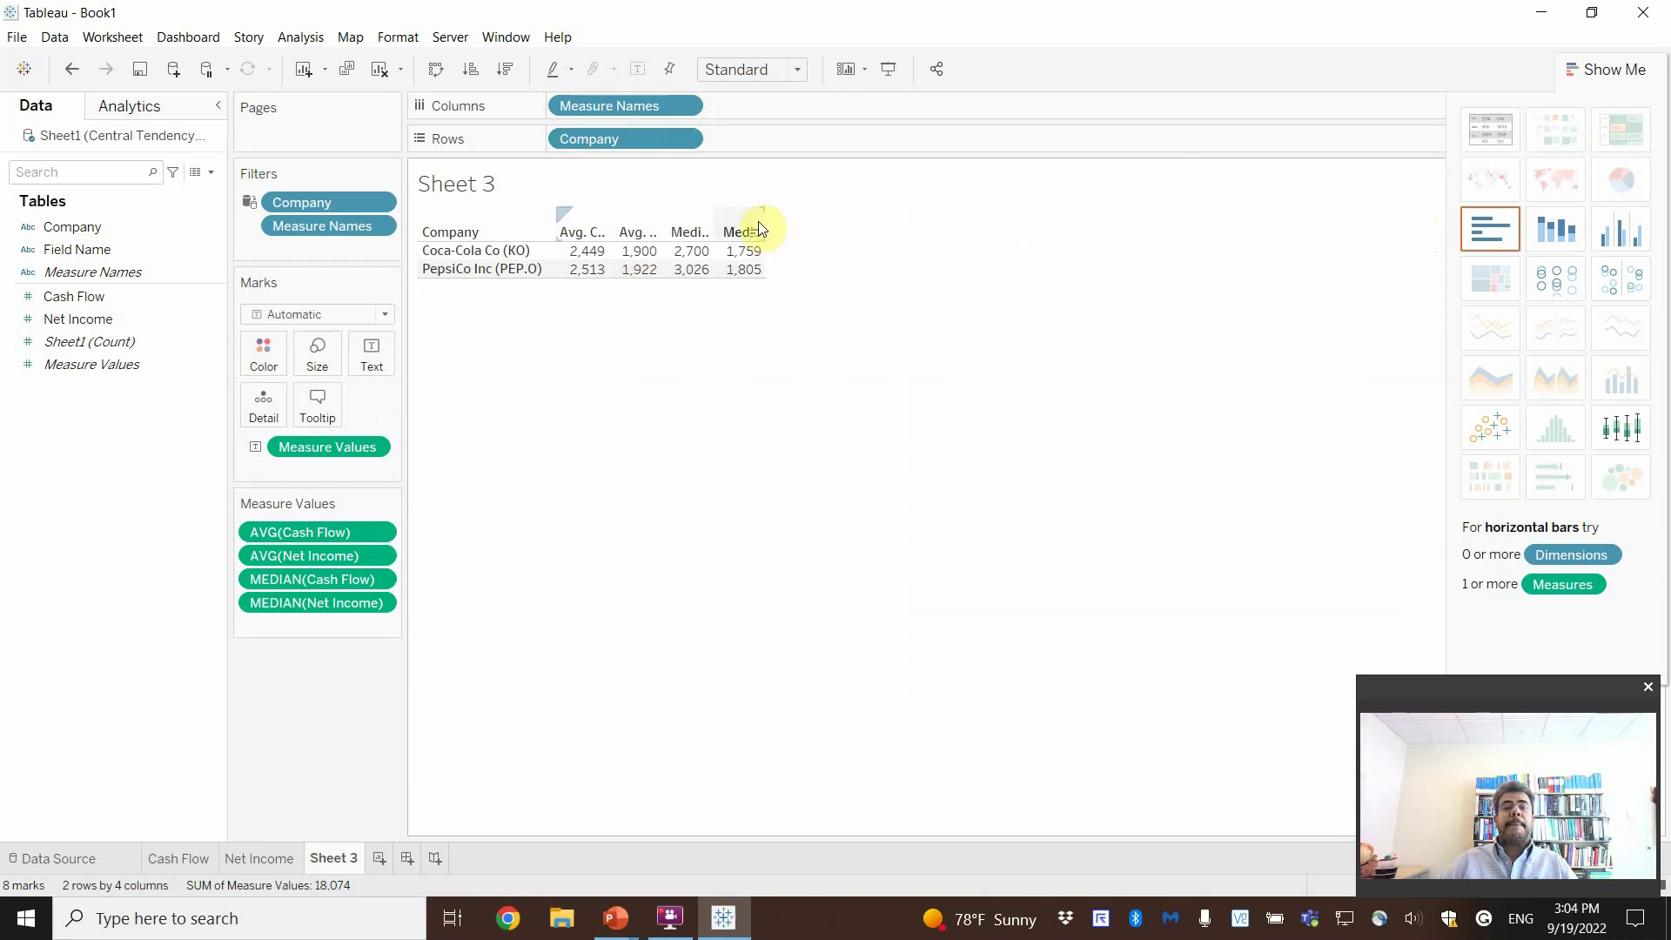
{"action": "left_click_drag", "start_coordinate": [762, 222], "coordinate": [879, 214]}
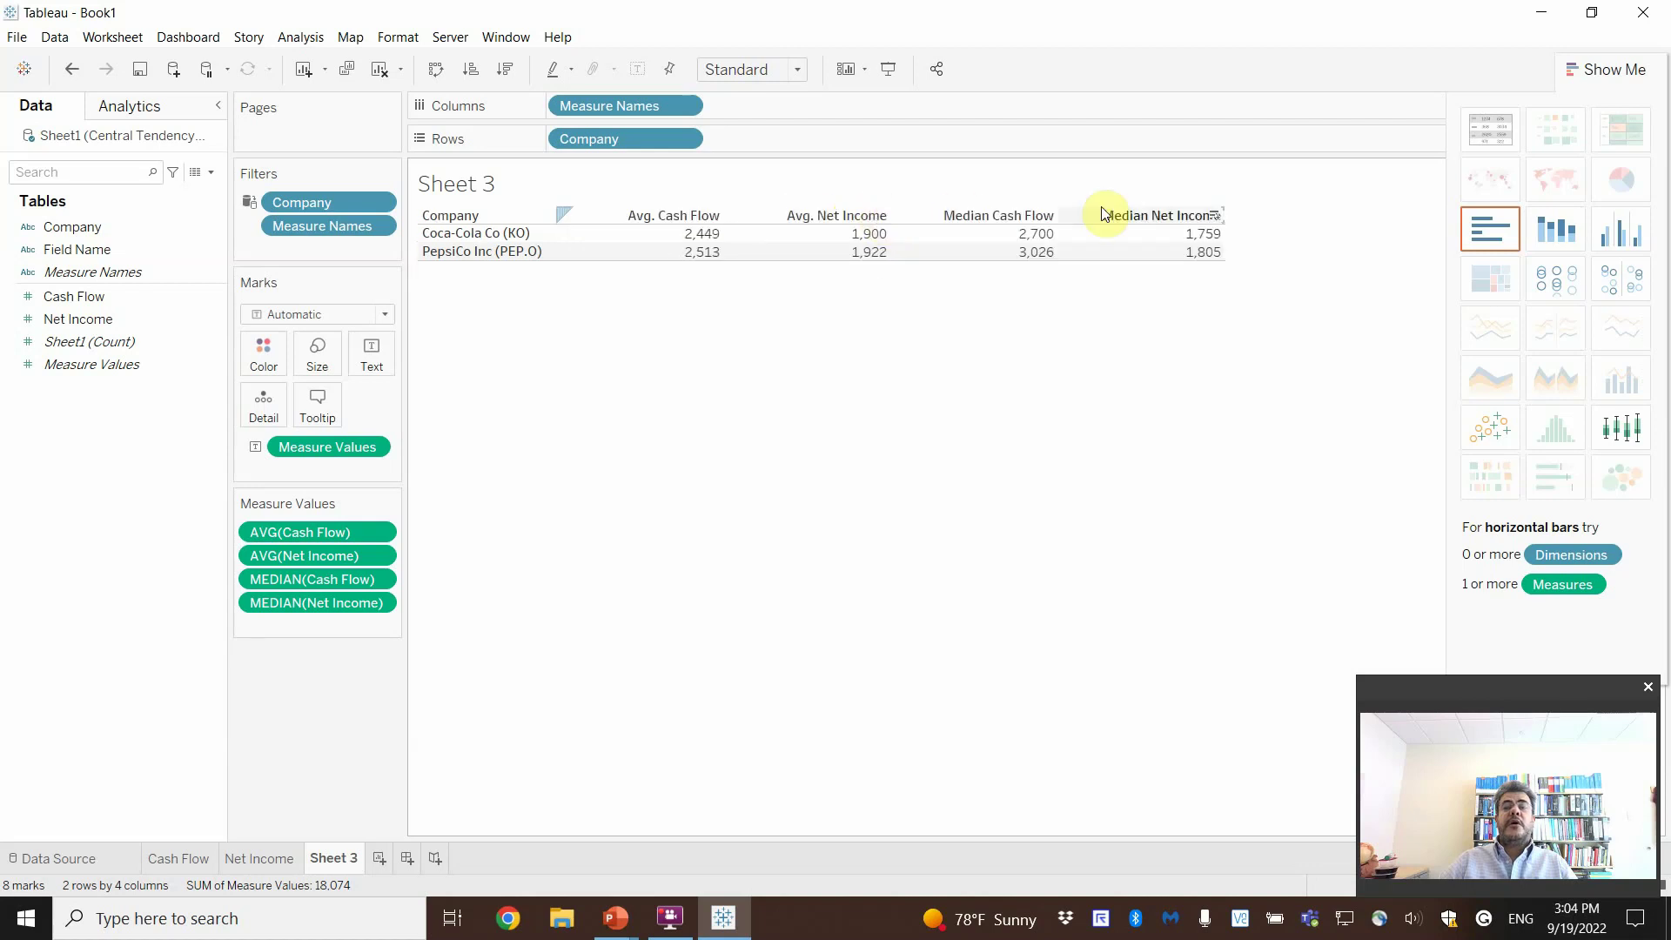
{"action": "mouse_move", "coordinate": [1214, 235]}
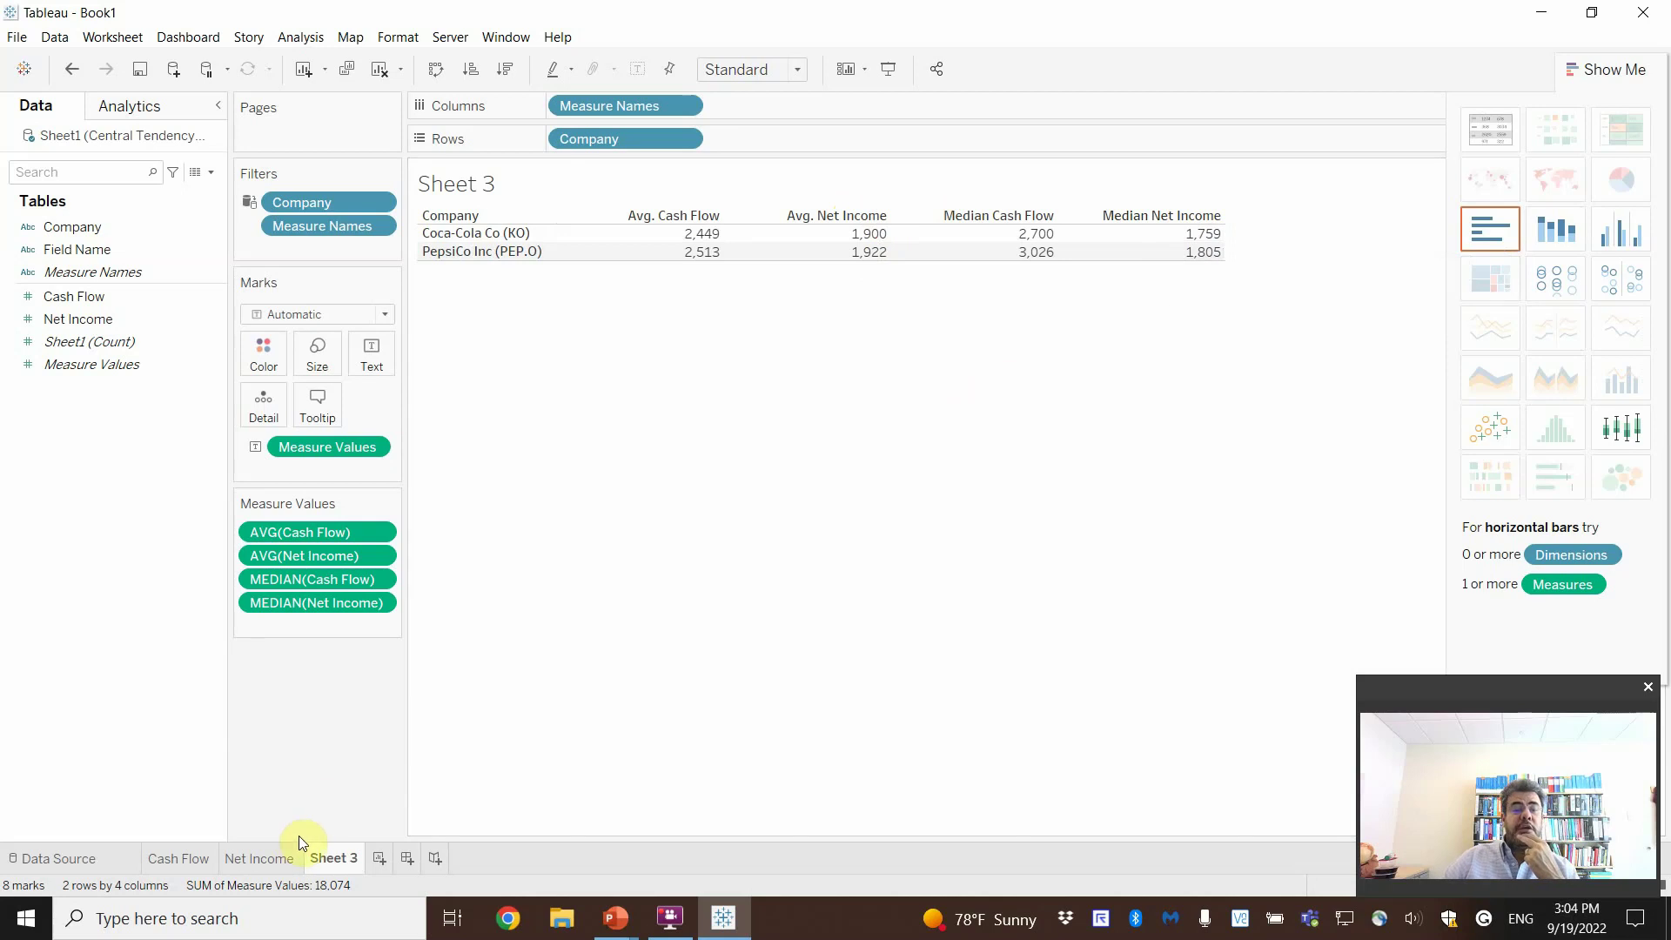
{"action": "type", "text": "Table"}
{"action": "key", "text": "Return"}
{"action": "type", "text": "s"}
{"action": "key", "text": "Return"}
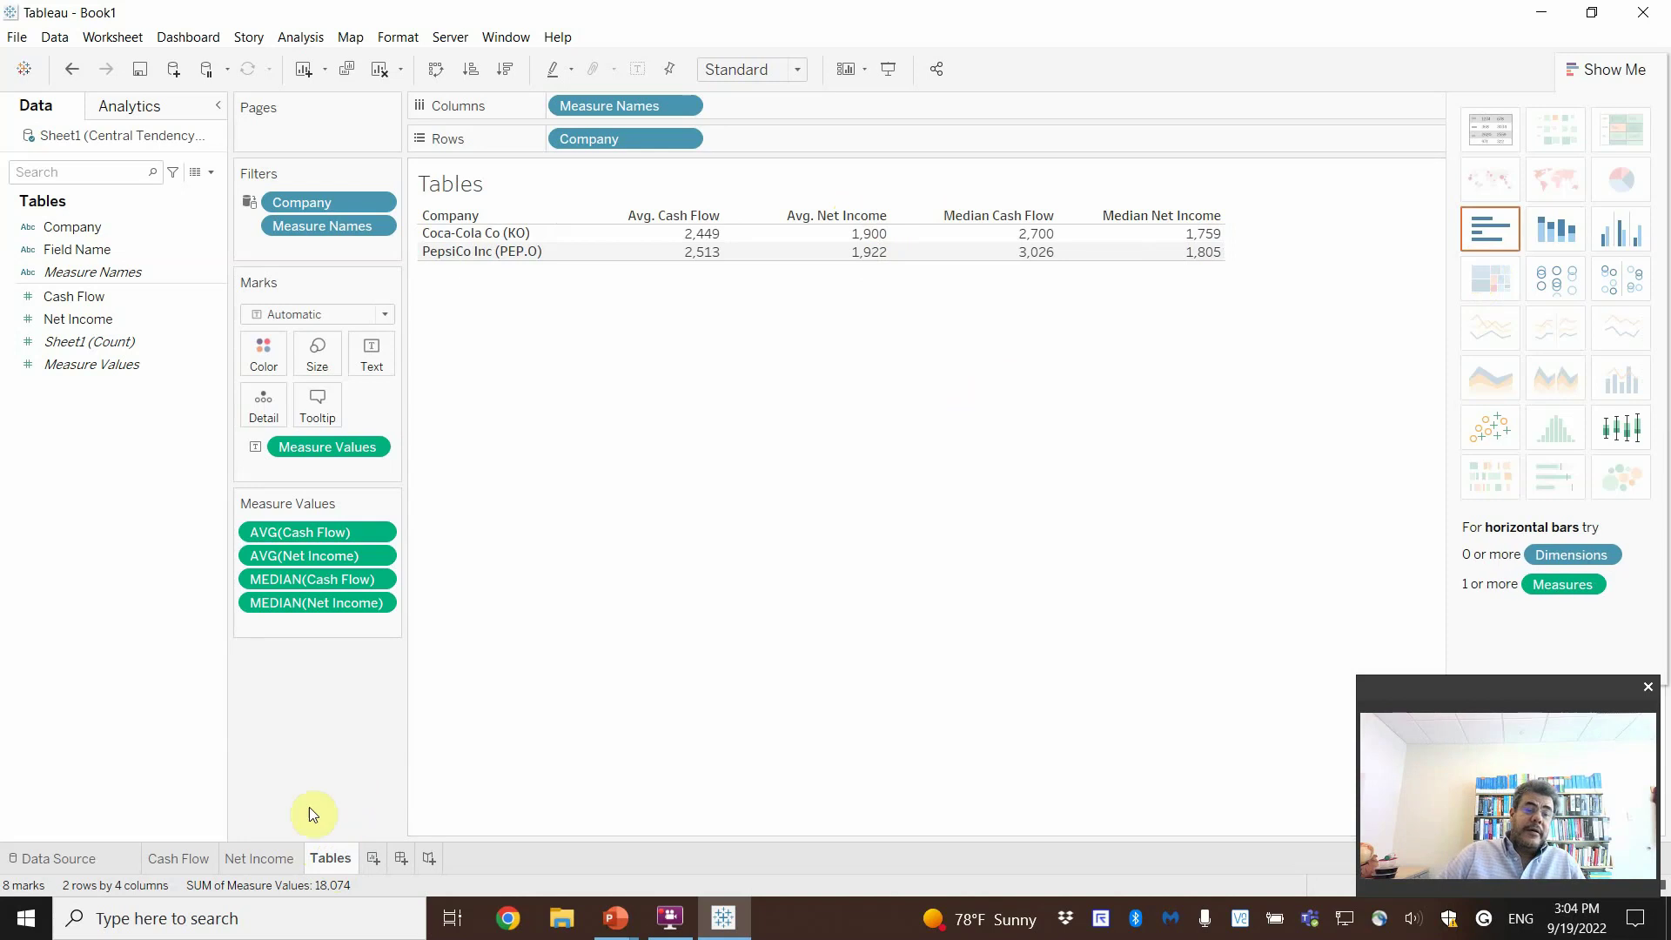
{"action": "left_click", "coordinate": [151, 856]}
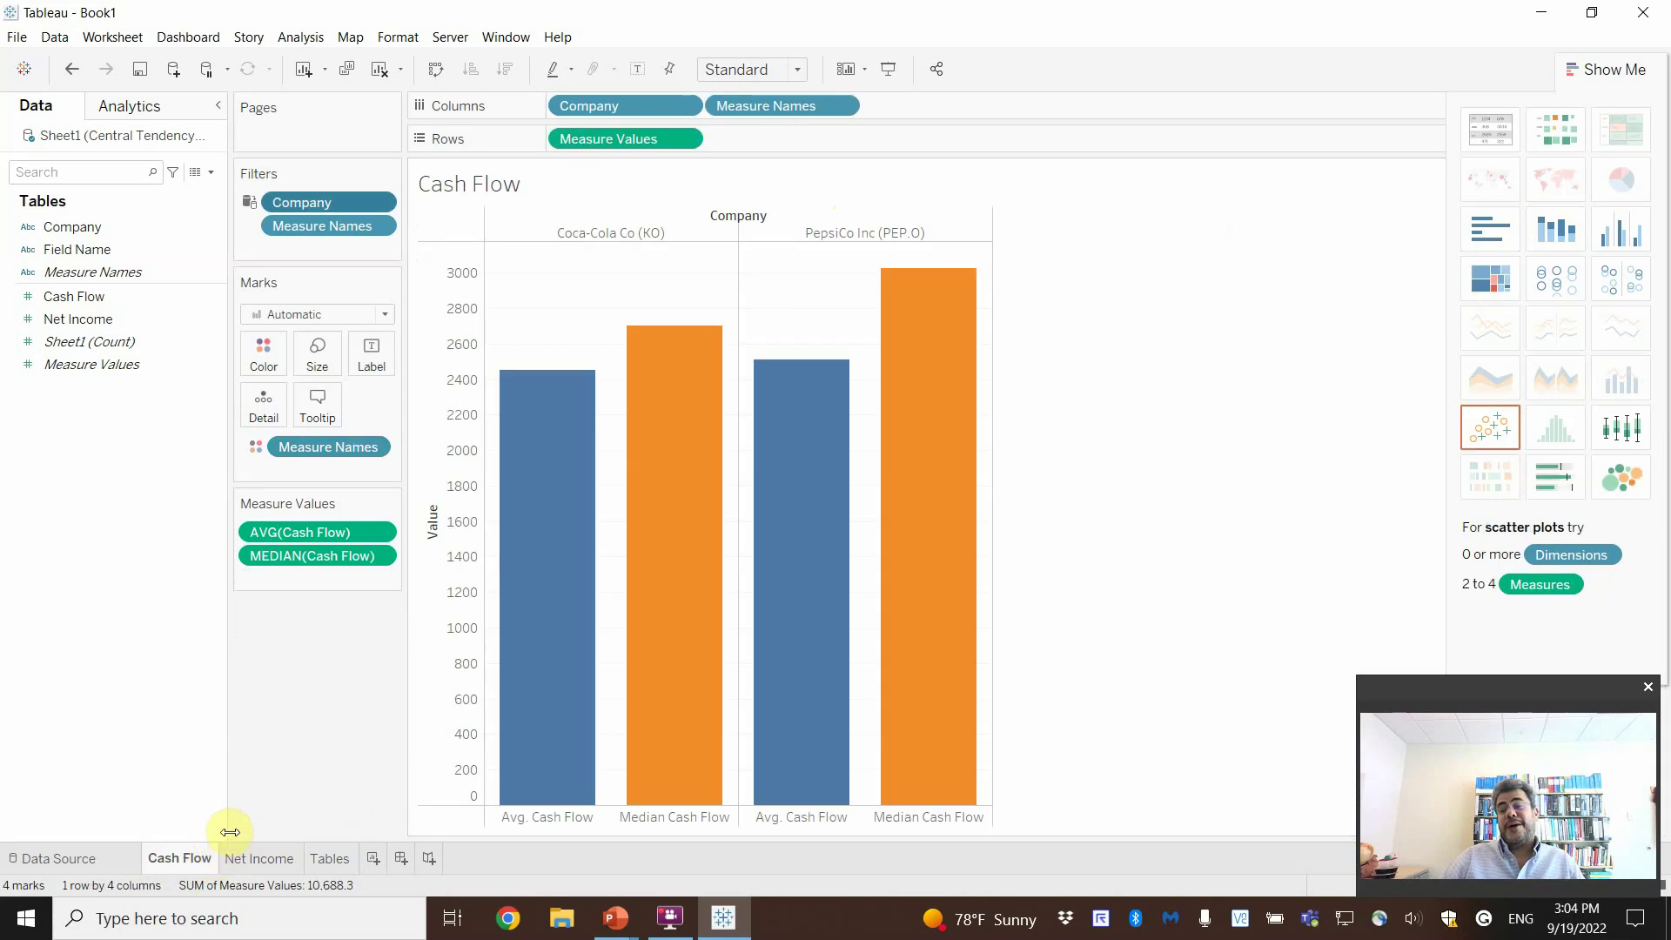
Step: Create a new dashboard named 'Net Income & Median'
{"action": "left_click", "coordinate": [403, 857]}
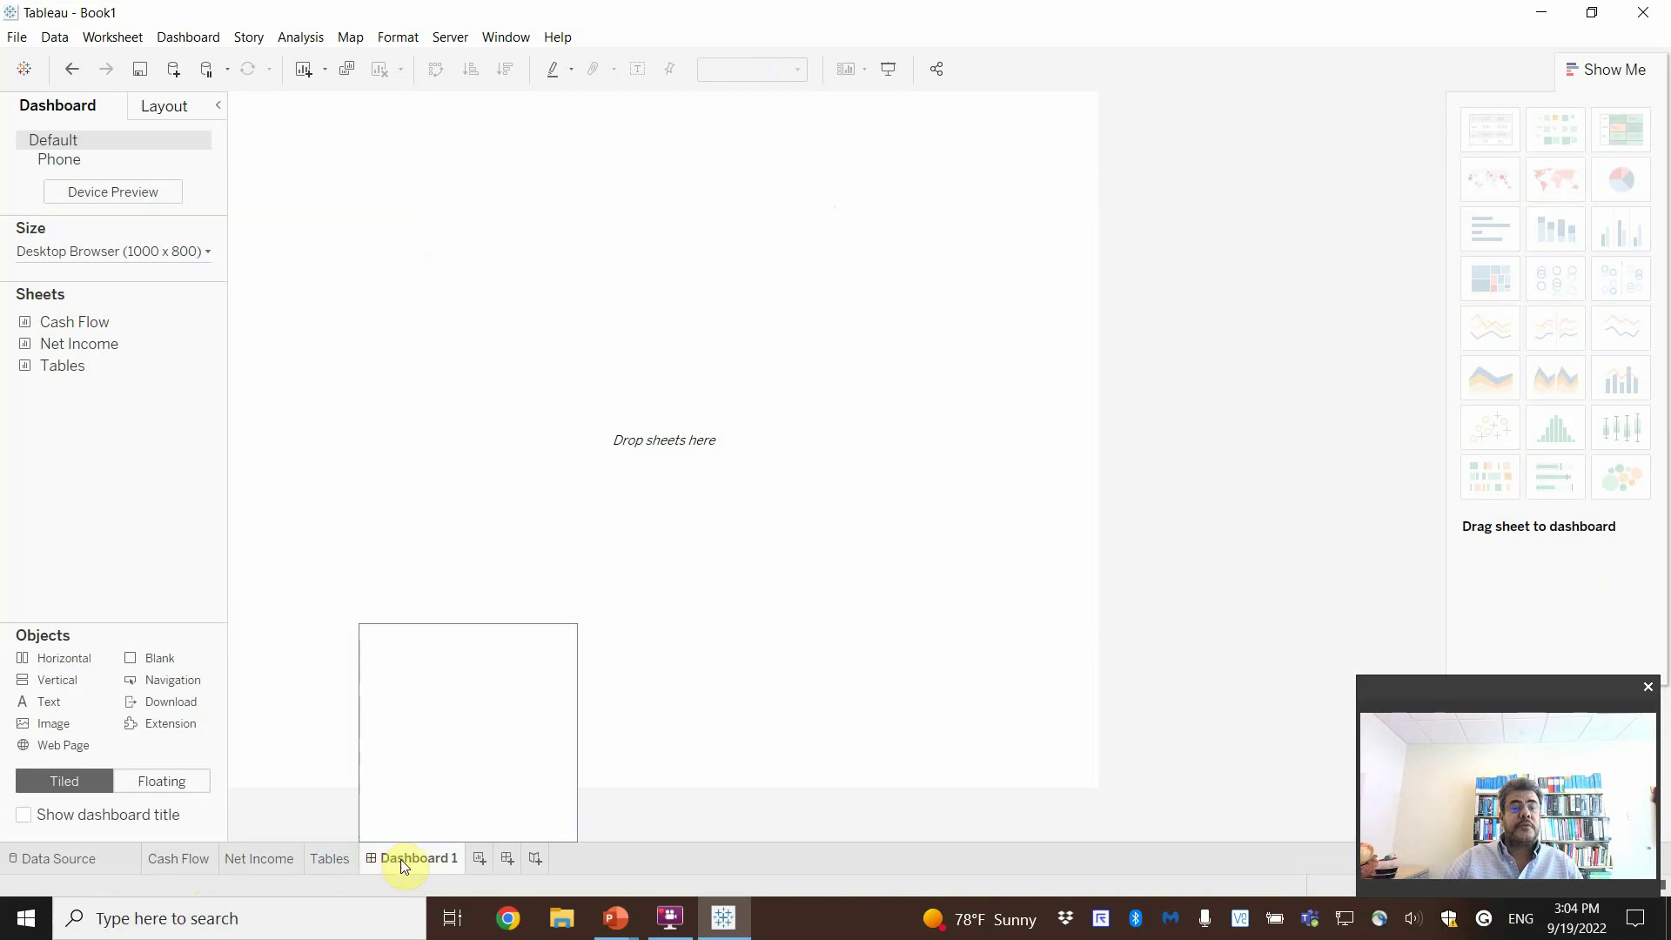
{"action": "double_click", "coordinate": [401, 859]}
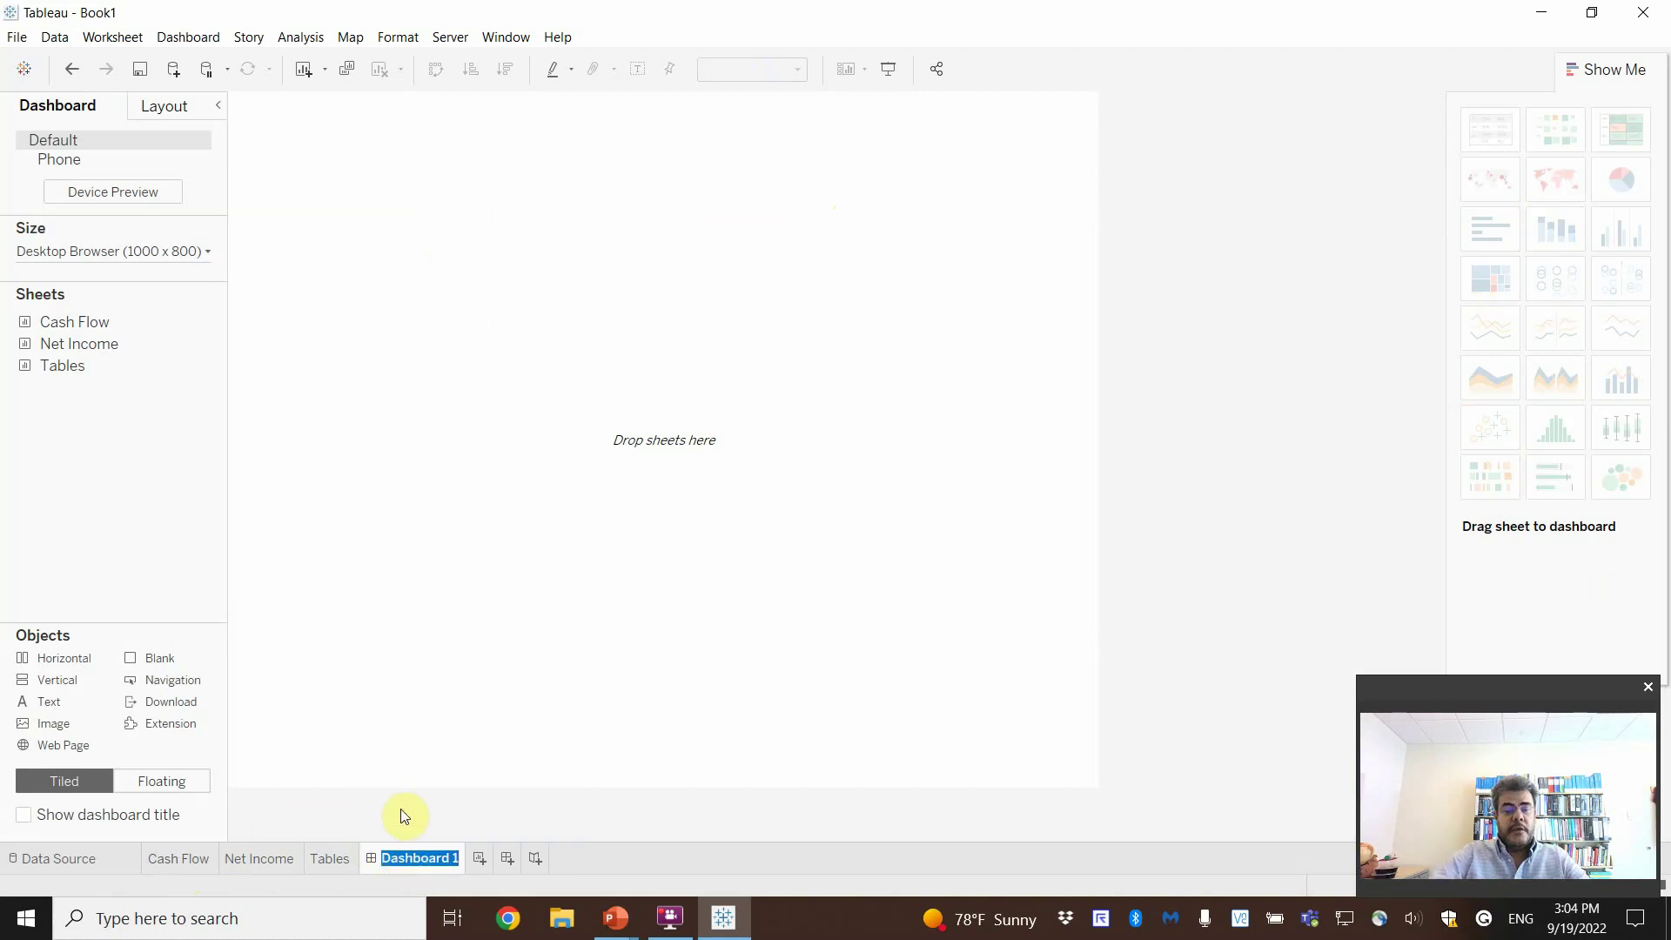
{"action": "type", "text": "Net Income &"}
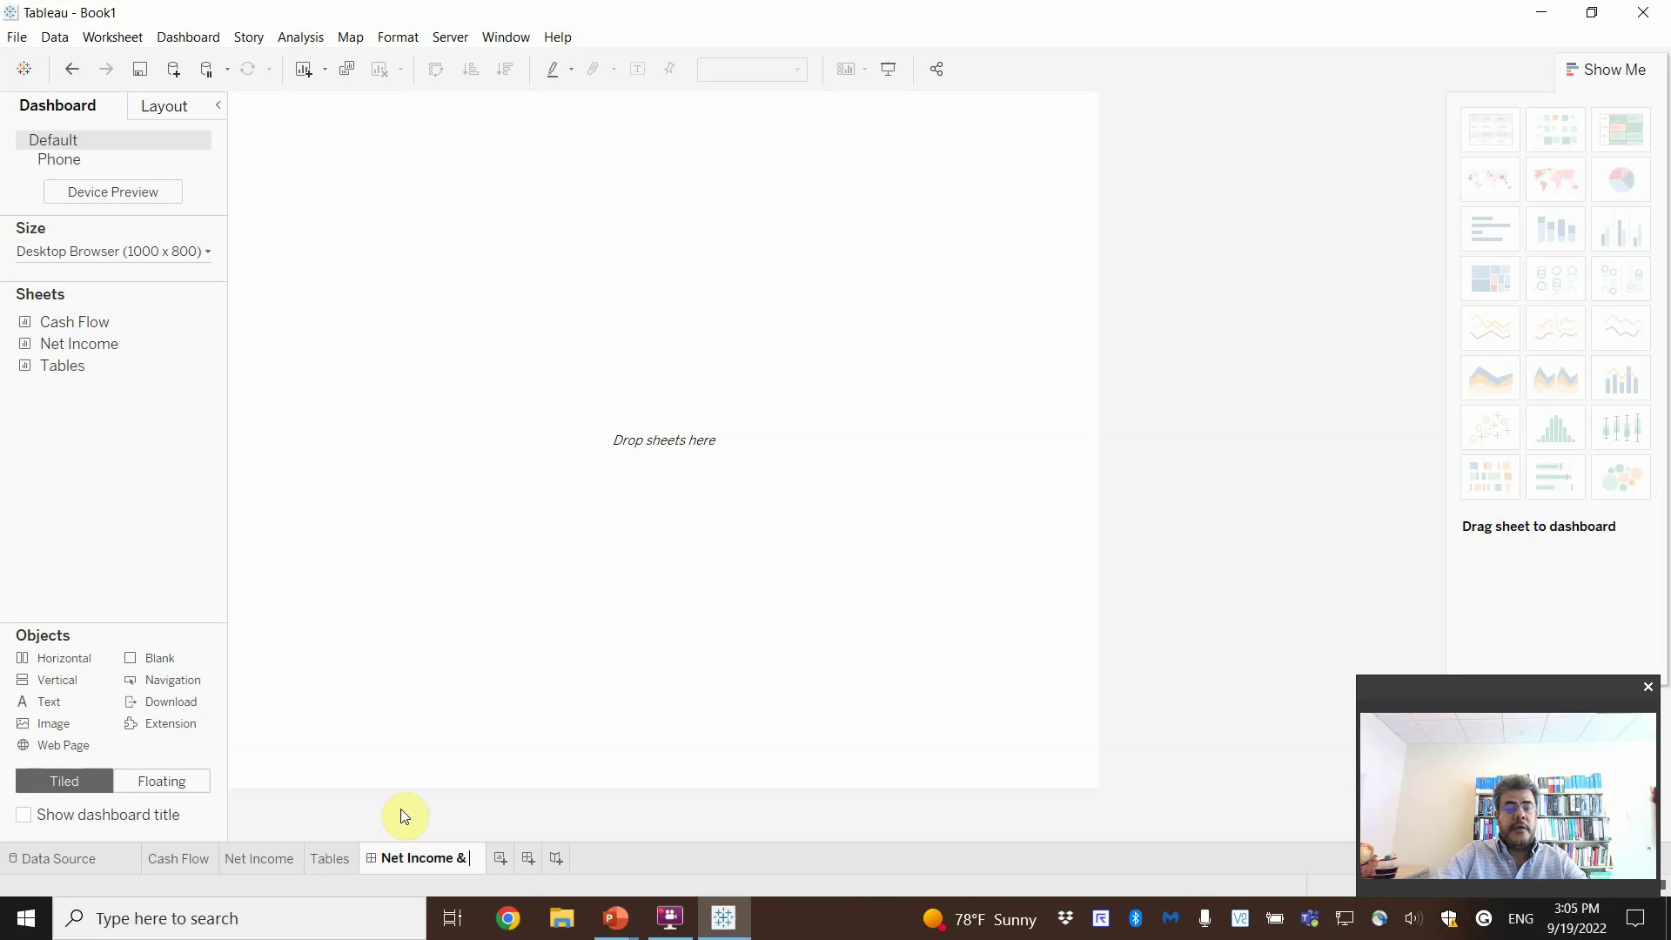
{"action": "type", "text": " Median"}
{"action": "key", "text": "Return"}
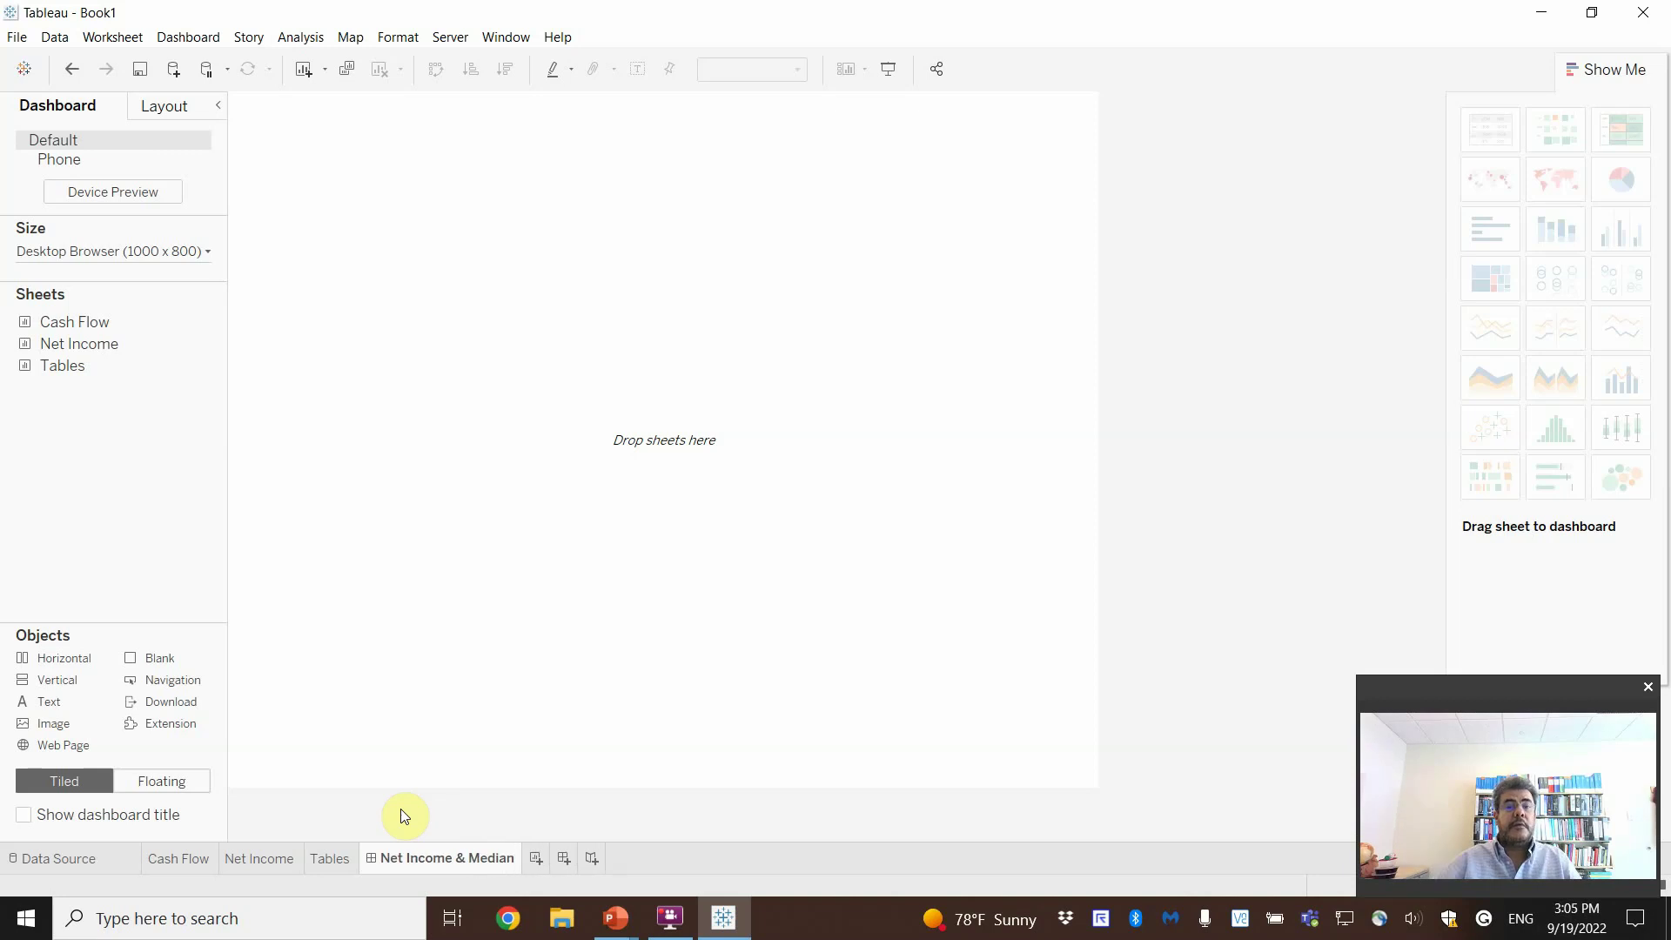
Step: Turn on Dashboard > Show Title and place the Tables sheet on the canvas
{"action": "left_click", "coordinate": [187, 40]}
{"action": "key", "text": "Escape"}
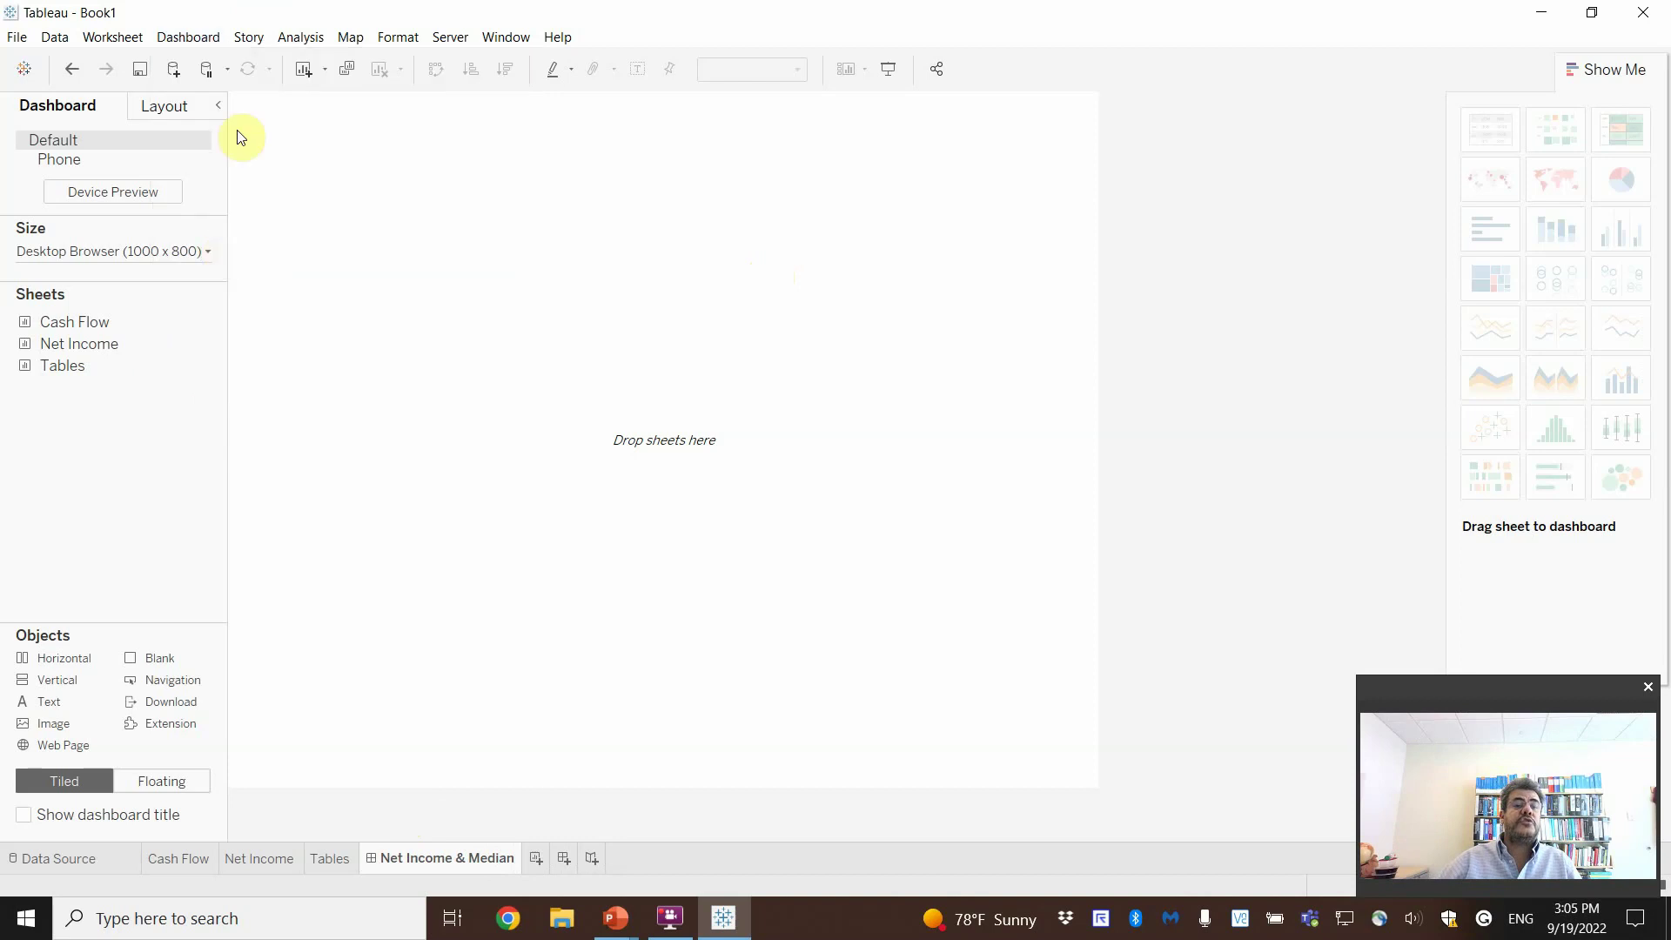
{"action": "left_click", "coordinate": [187, 38]}
{"action": "left_click", "coordinate": [240, 264]}
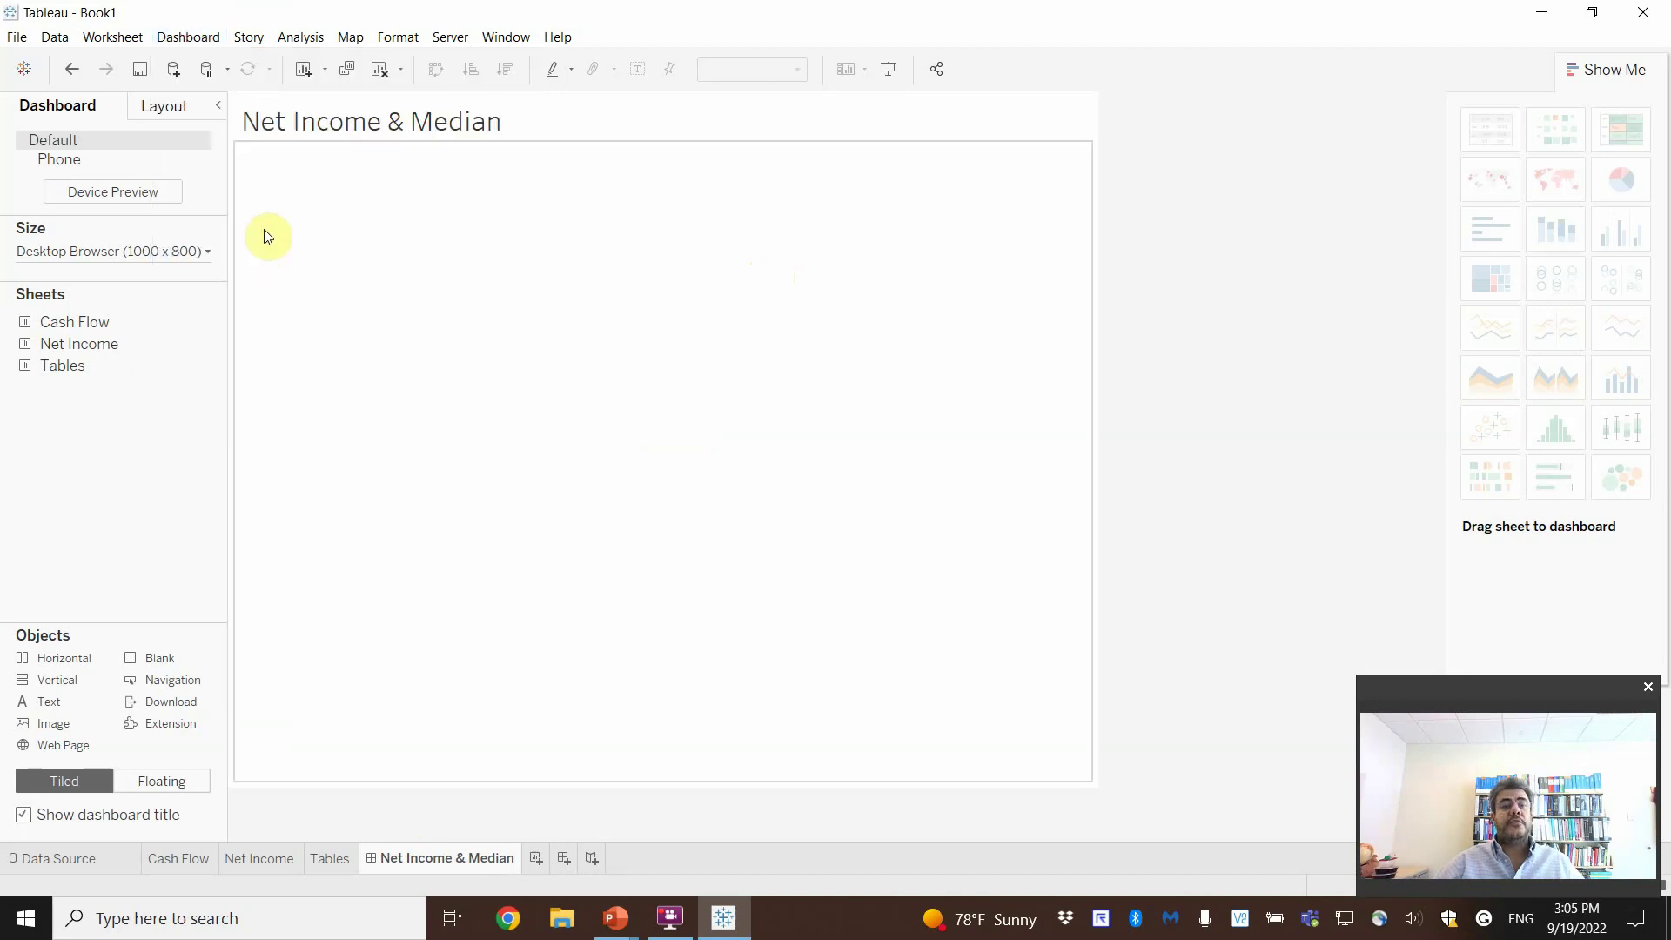
{"action": "left_click_drag", "start_coordinate": [68, 374], "coordinate": [528, 209]}
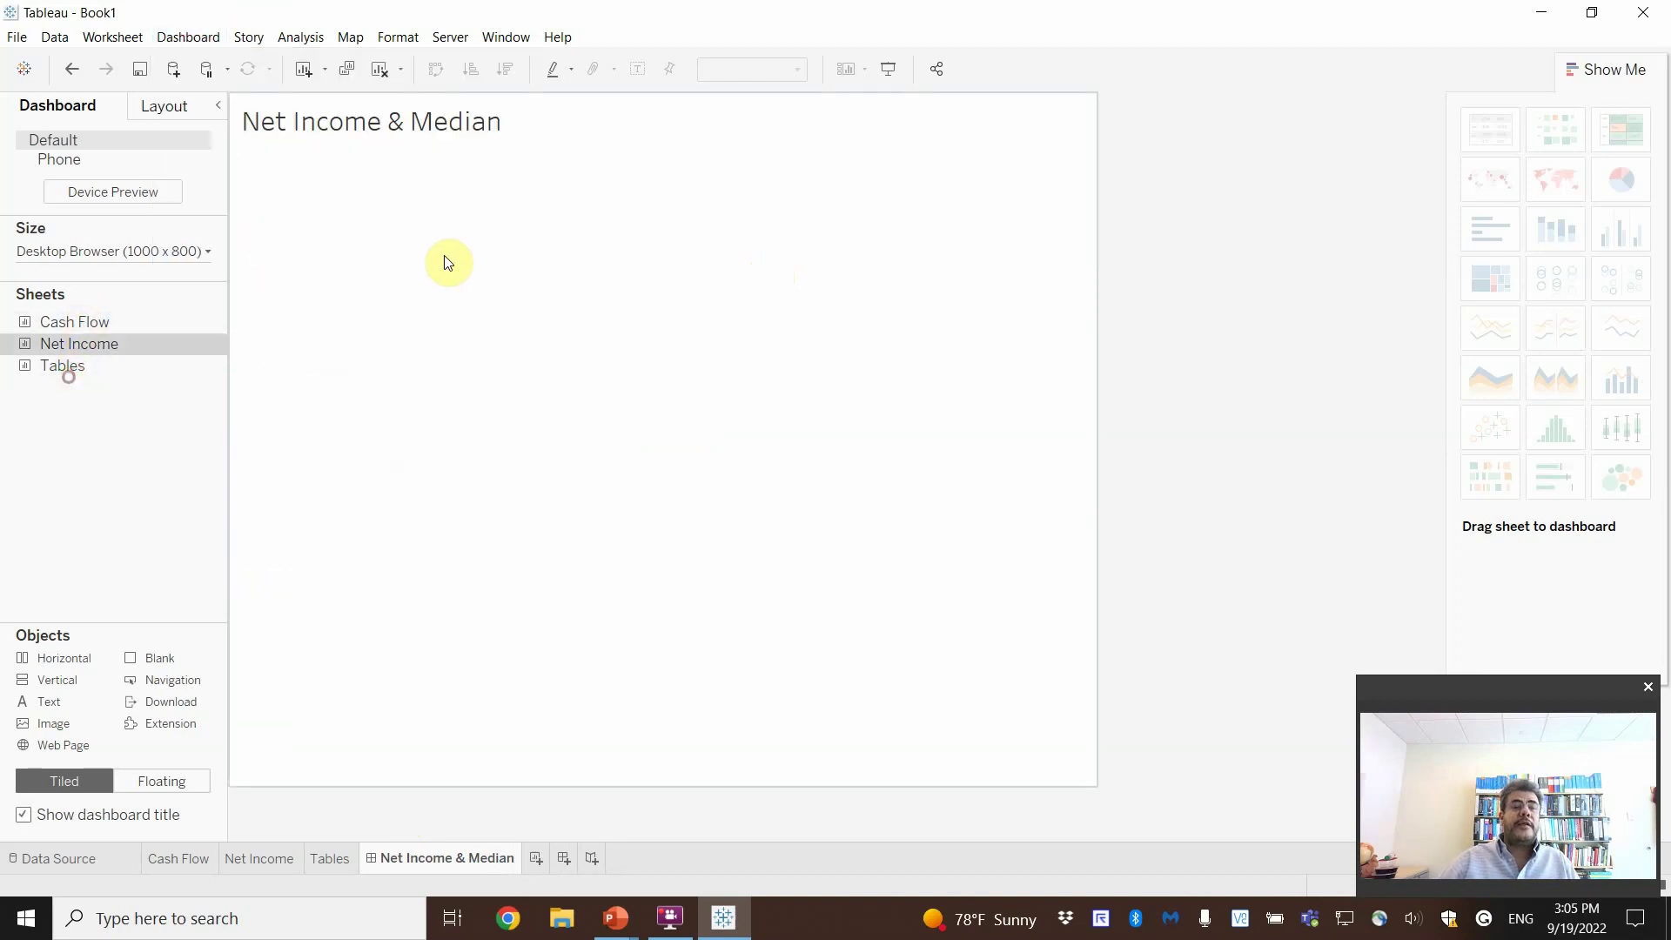
{"action": "left_click_drag", "start_coordinate": [60, 370], "coordinate": [529, 272]}
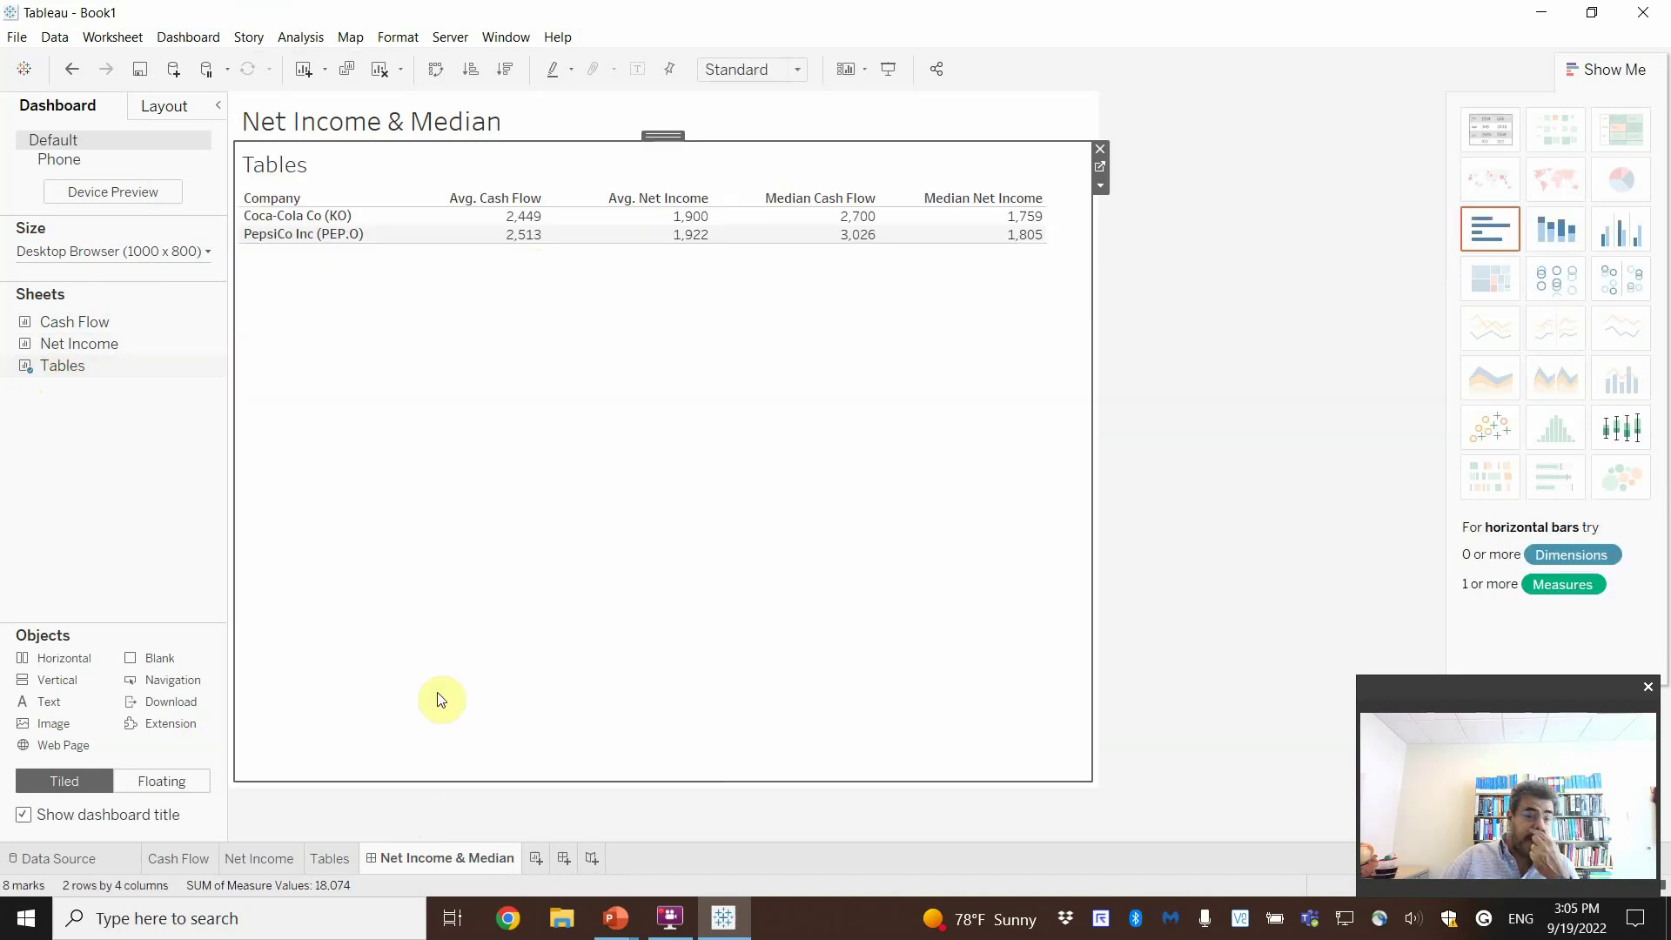
Step: On the Tables sheet, show the Company filter control via the Company pill
{"action": "left_click", "coordinate": [330, 859]}
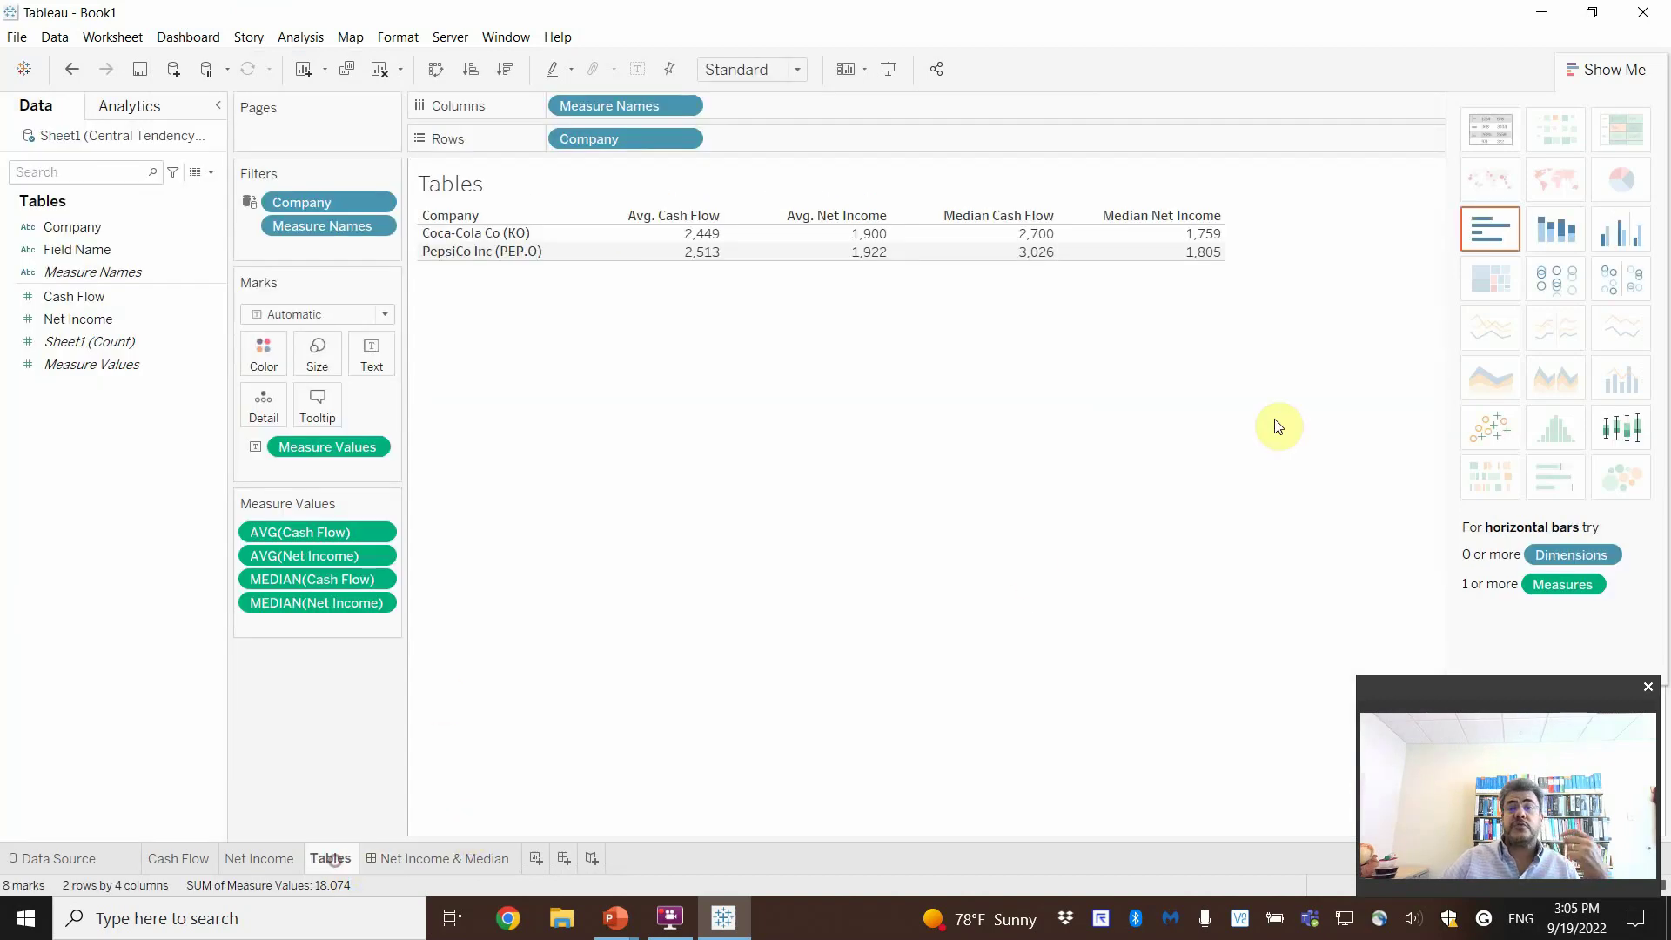
{"action": "left_click", "coordinate": [1624, 74]}
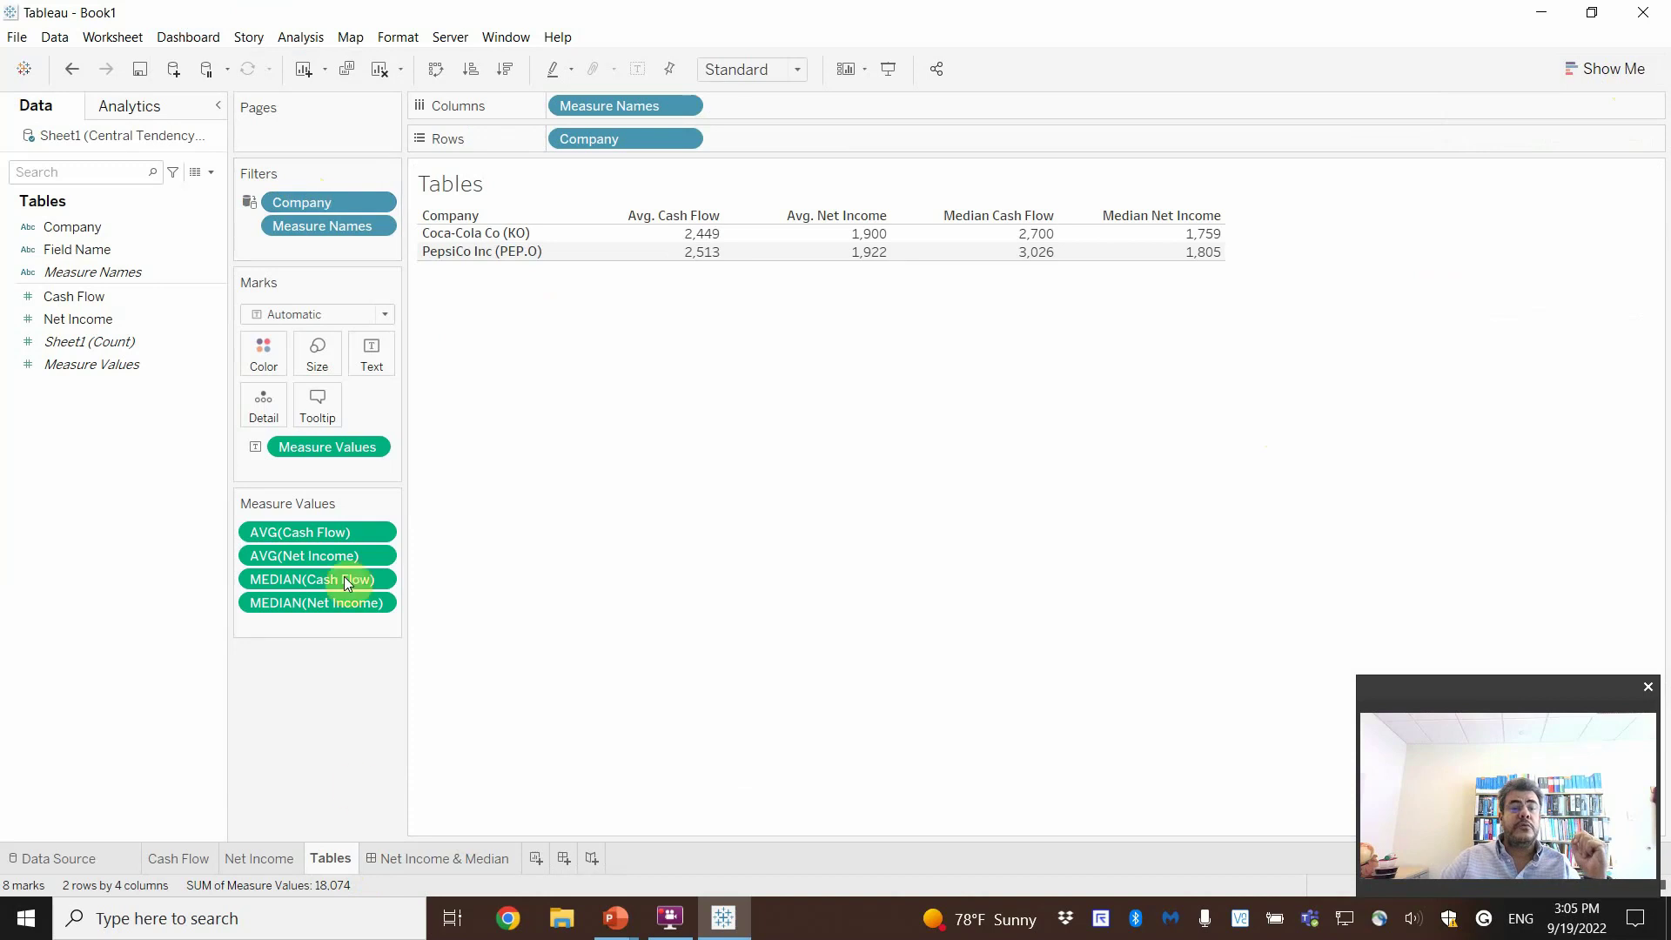
{"action": "left_click", "coordinate": [253, 860]}
{"action": "left_click", "coordinate": [345, 862]}
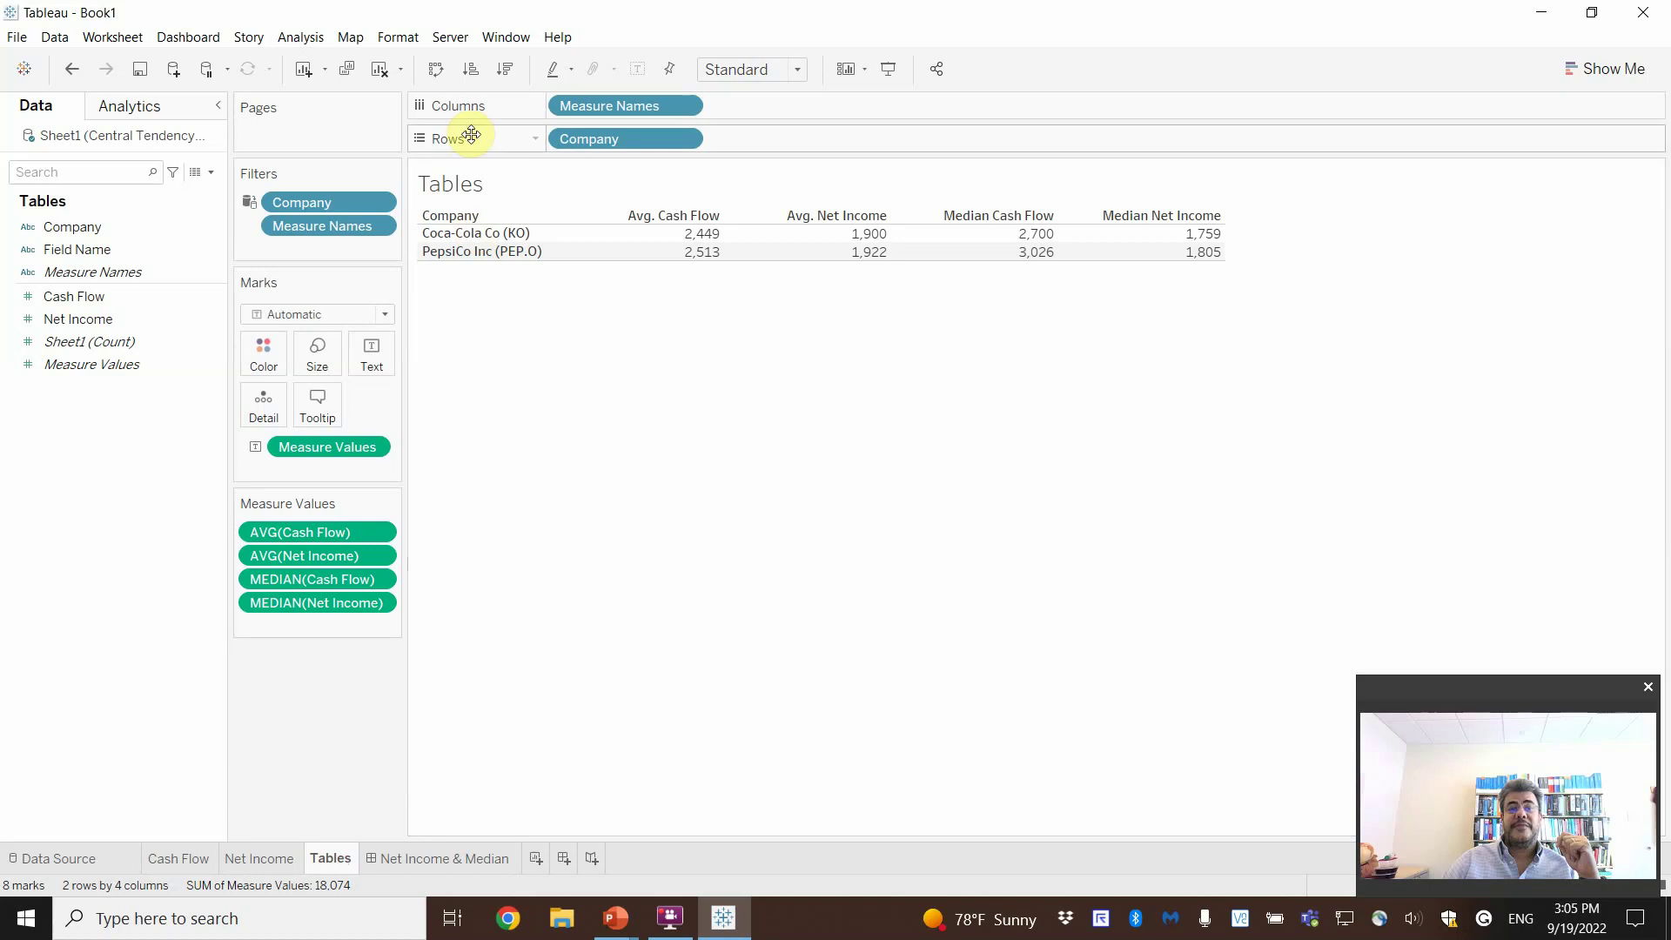
{"action": "left_click", "coordinate": [379, 203]}
{"action": "left_click", "coordinate": [329, 247]}
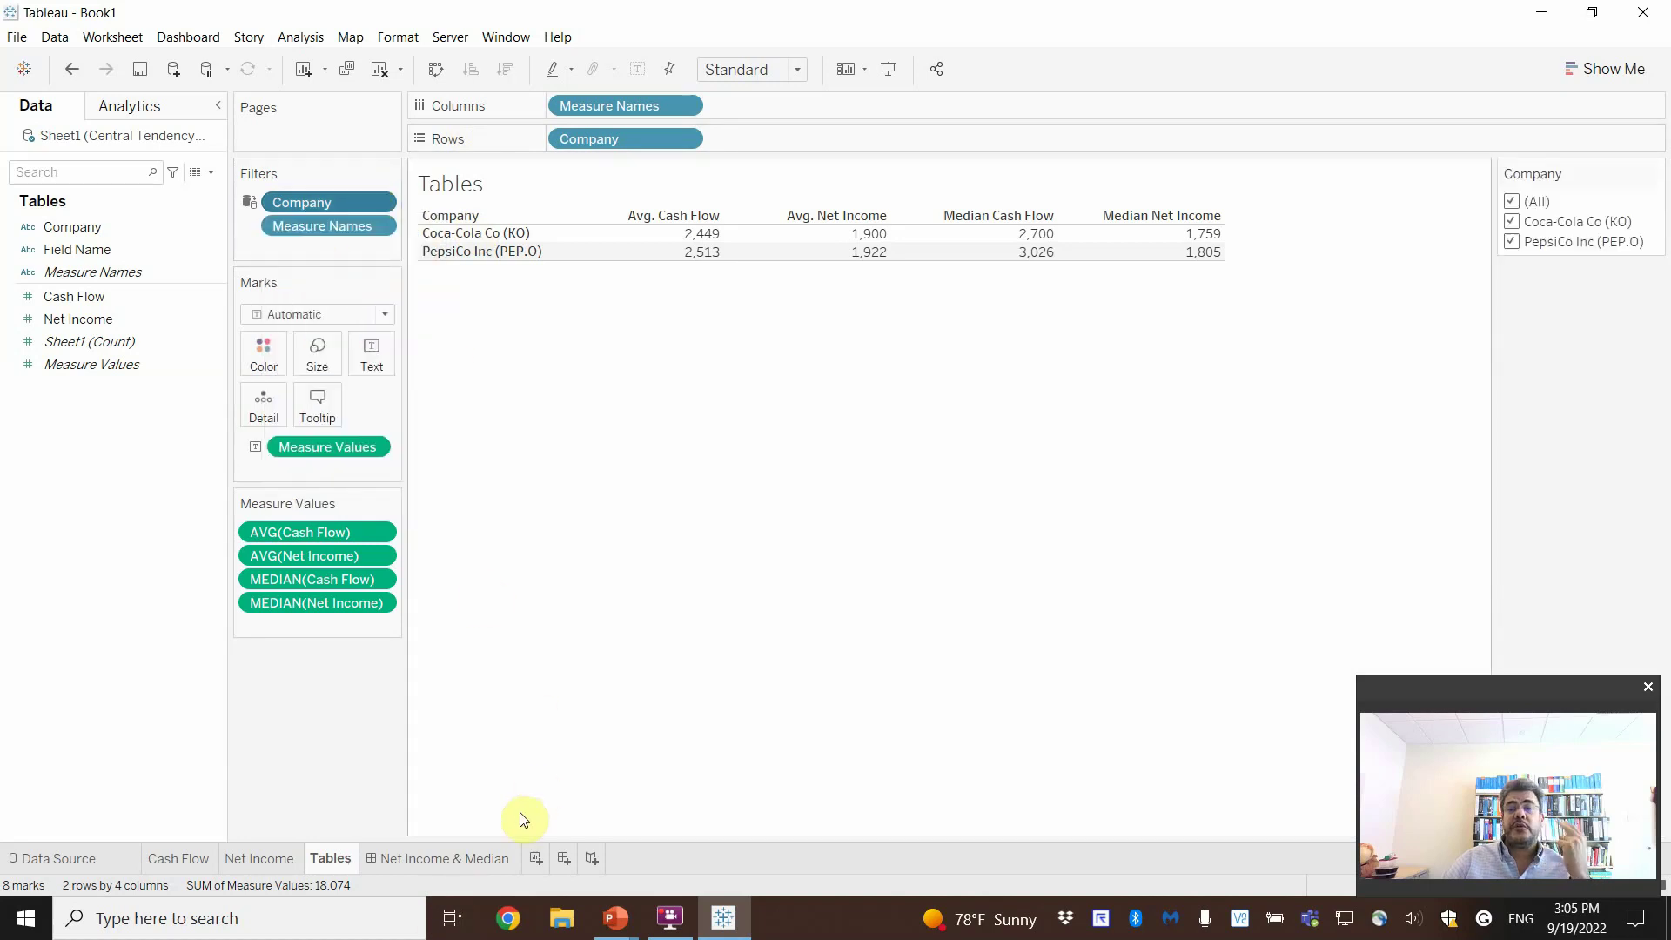
Step: Add the Net Income and Cash Flow charts to the dashboard and move Tables above them
{"action": "left_click", "coordinate": [474, 859]}
{"action": "double_click", "coordinate": [75, 343]}
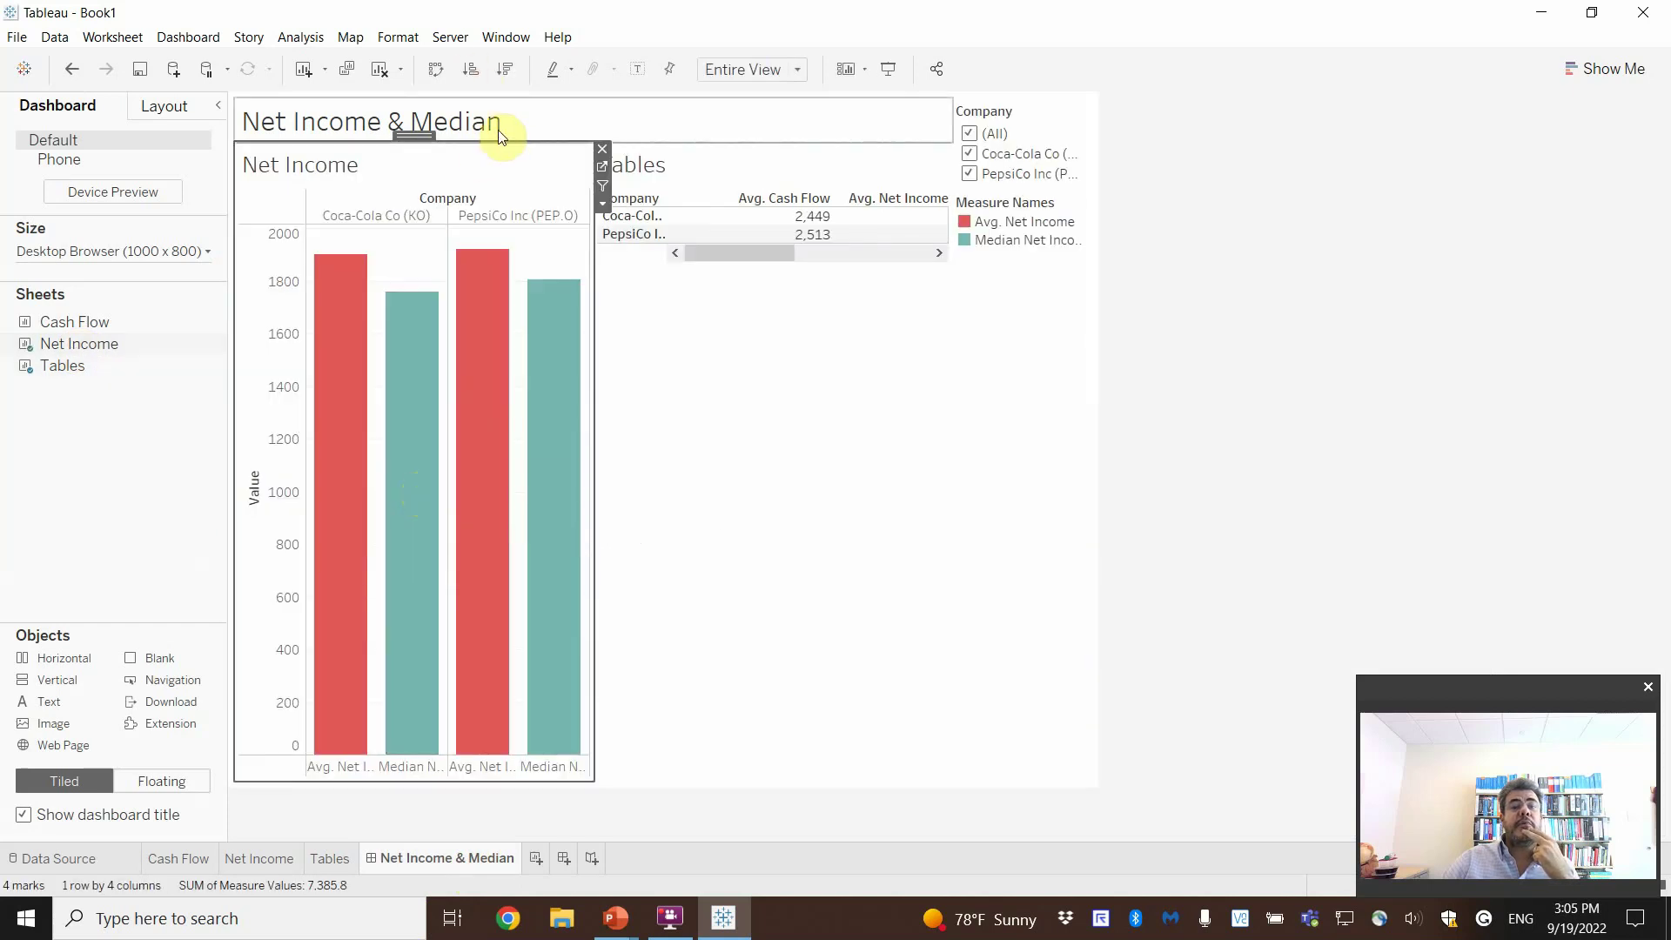
{"action": "mouse_move", "coordinate": [511, 142]}
{"action": "left_mouse_down"}
{"action": "mouse_move", "coordinate": [499, 187]}
{"action": "mouse_move", "coordinate": [515, 149]}
{"action": "left_mouse_up"}
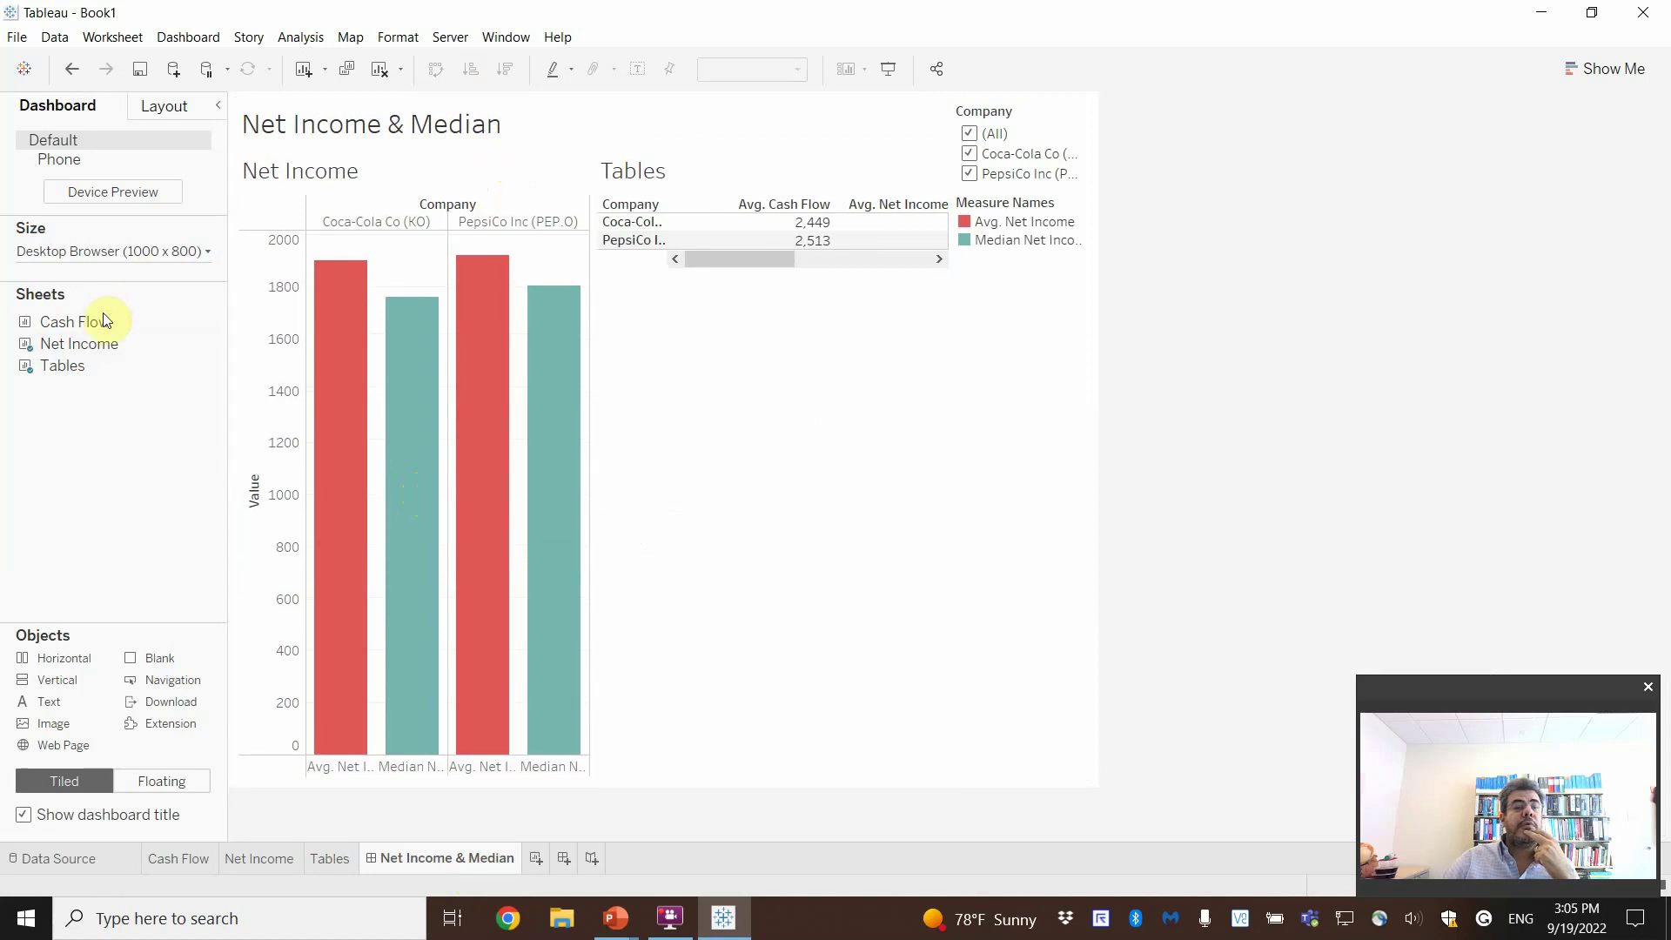
{"action": "mouse_move", "coordinate": [93, 329]}
{"action": "left_click_drag", "start_coordinate": [93, 329], "coordinate": [740, 439]}
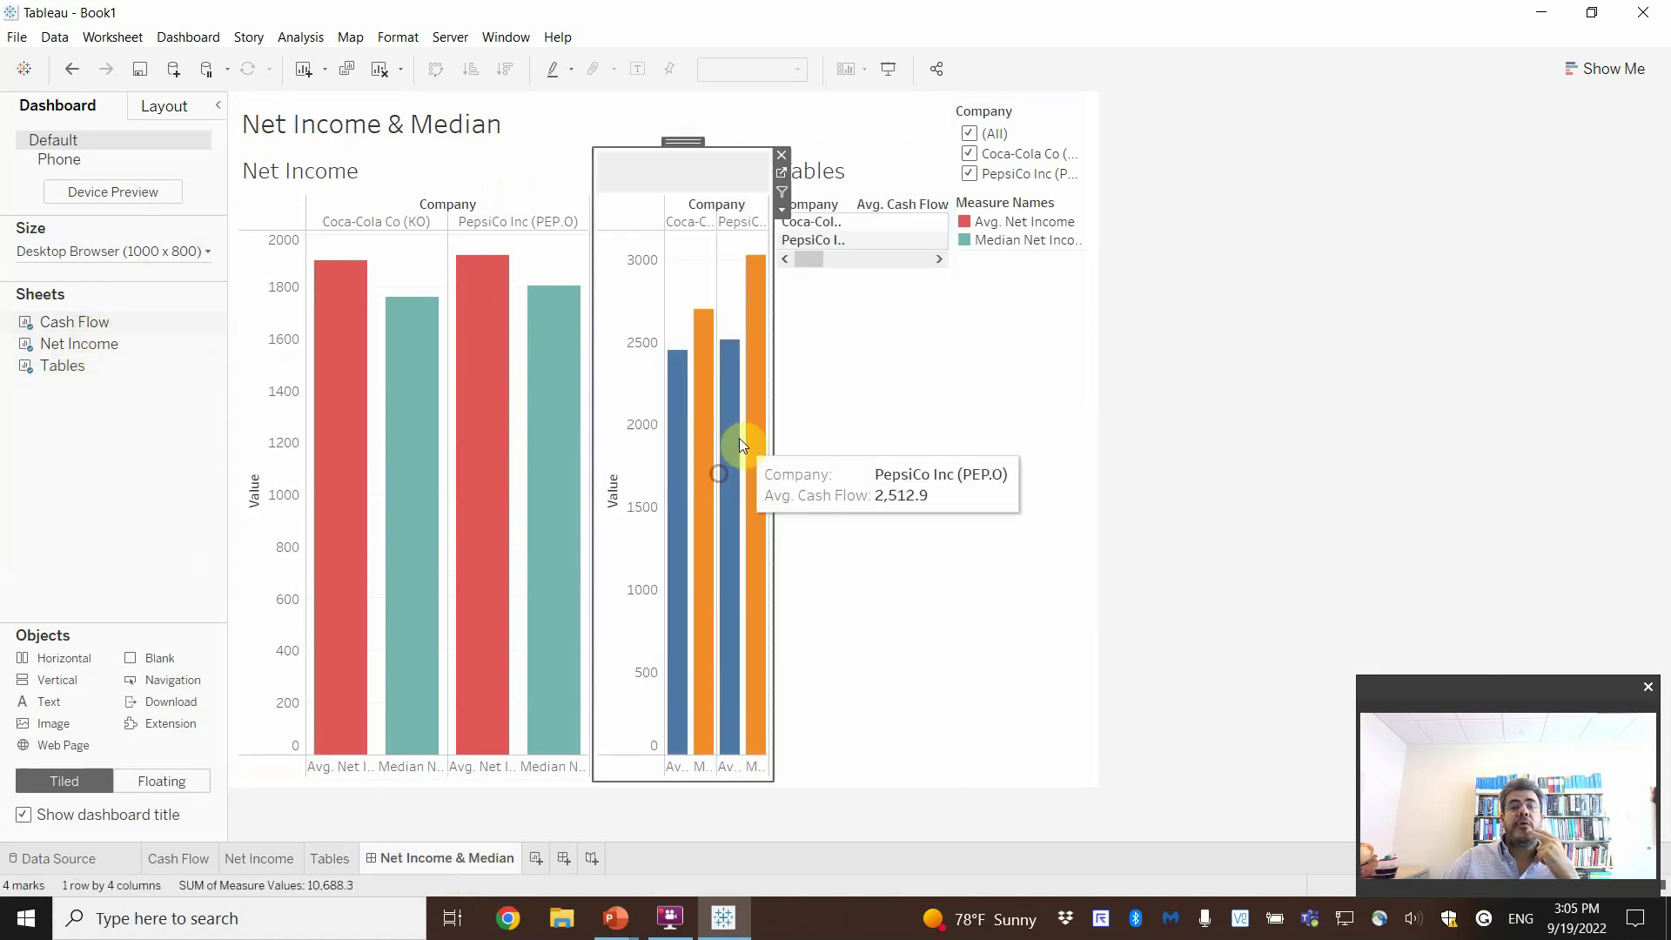
{"action": "left_click", "coordinate": [855, 173]}
{"action": "left_click_drag", "start_coordinate": [868, 142], "coordinate": [602, 146]}
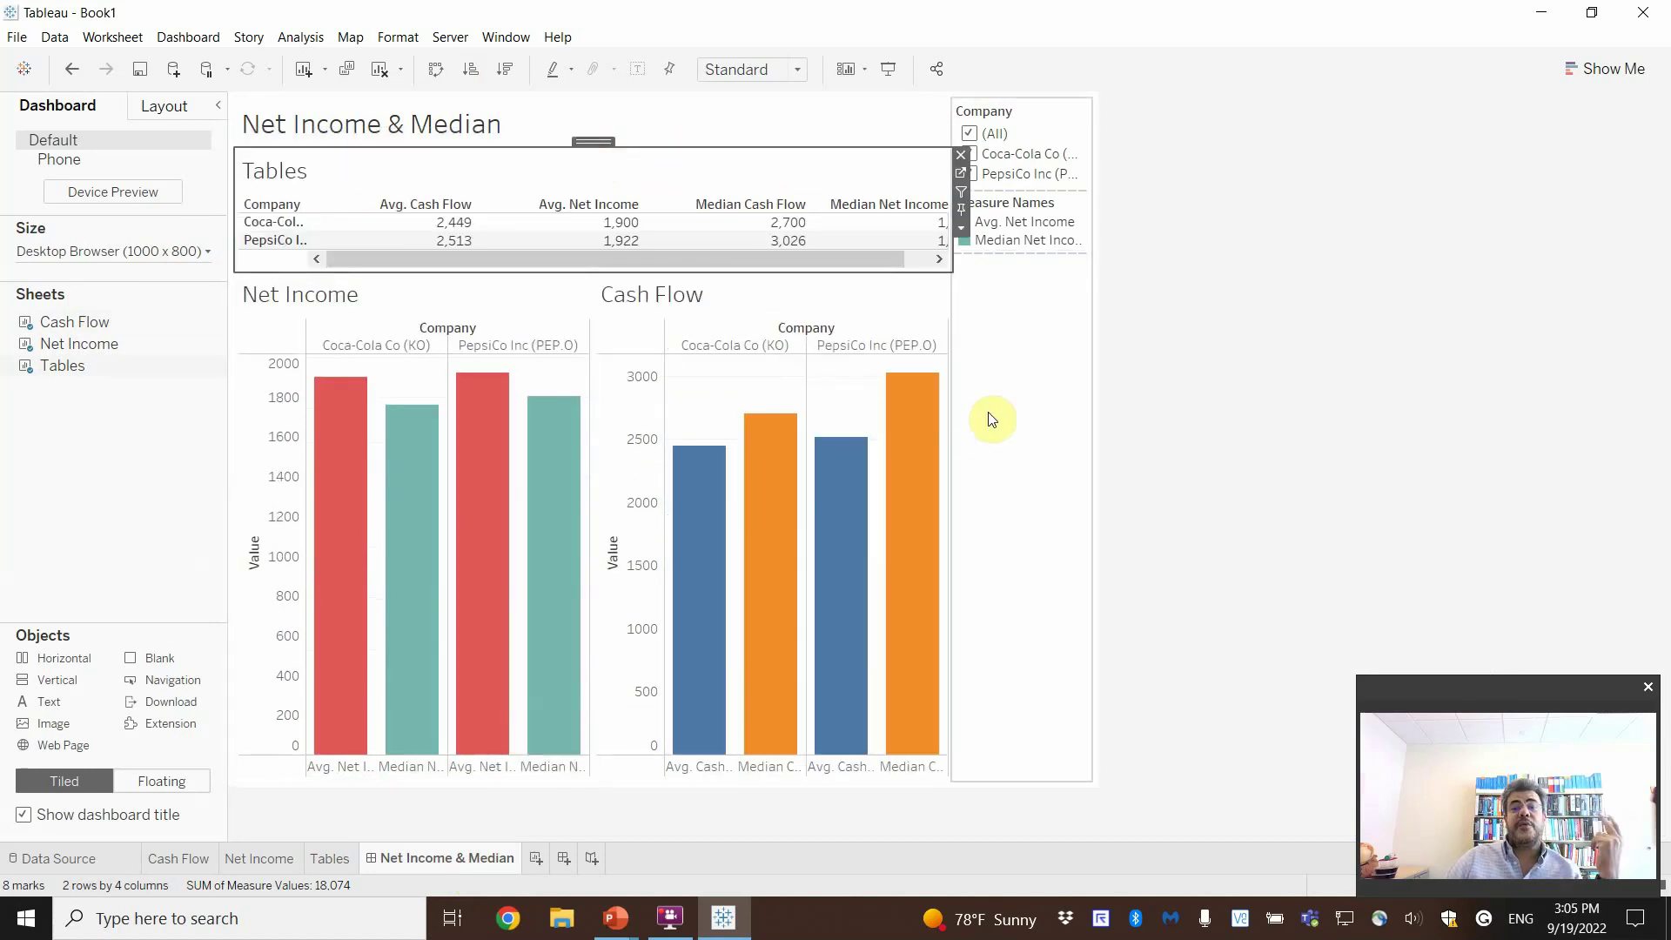
Step: Inspect the summary table's columns, scrolling to the Median Net Income values
{"action": "left_click", "coordinate": [1100, 421]}
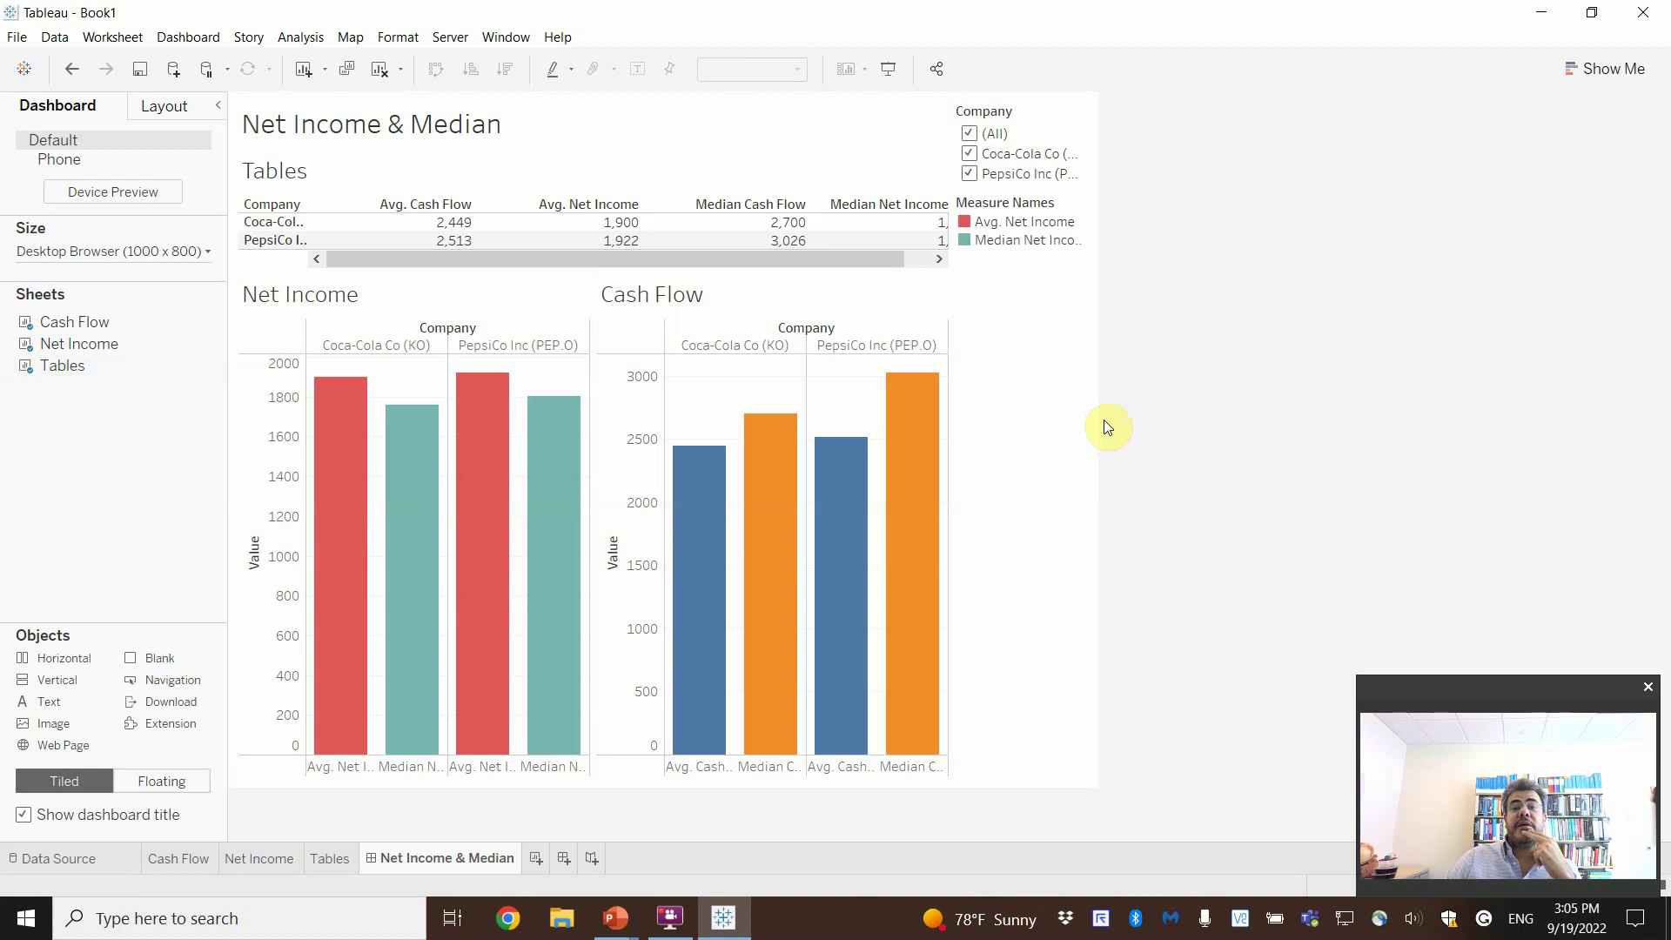
{"action": "left_click", "coordinate": [908, 258]}
{"action": "left_click", "coordinate": [916, 257]}
{"action": "left_click_drag", "start_coordinate": [916, 258], "coordinate": [781, 257]}
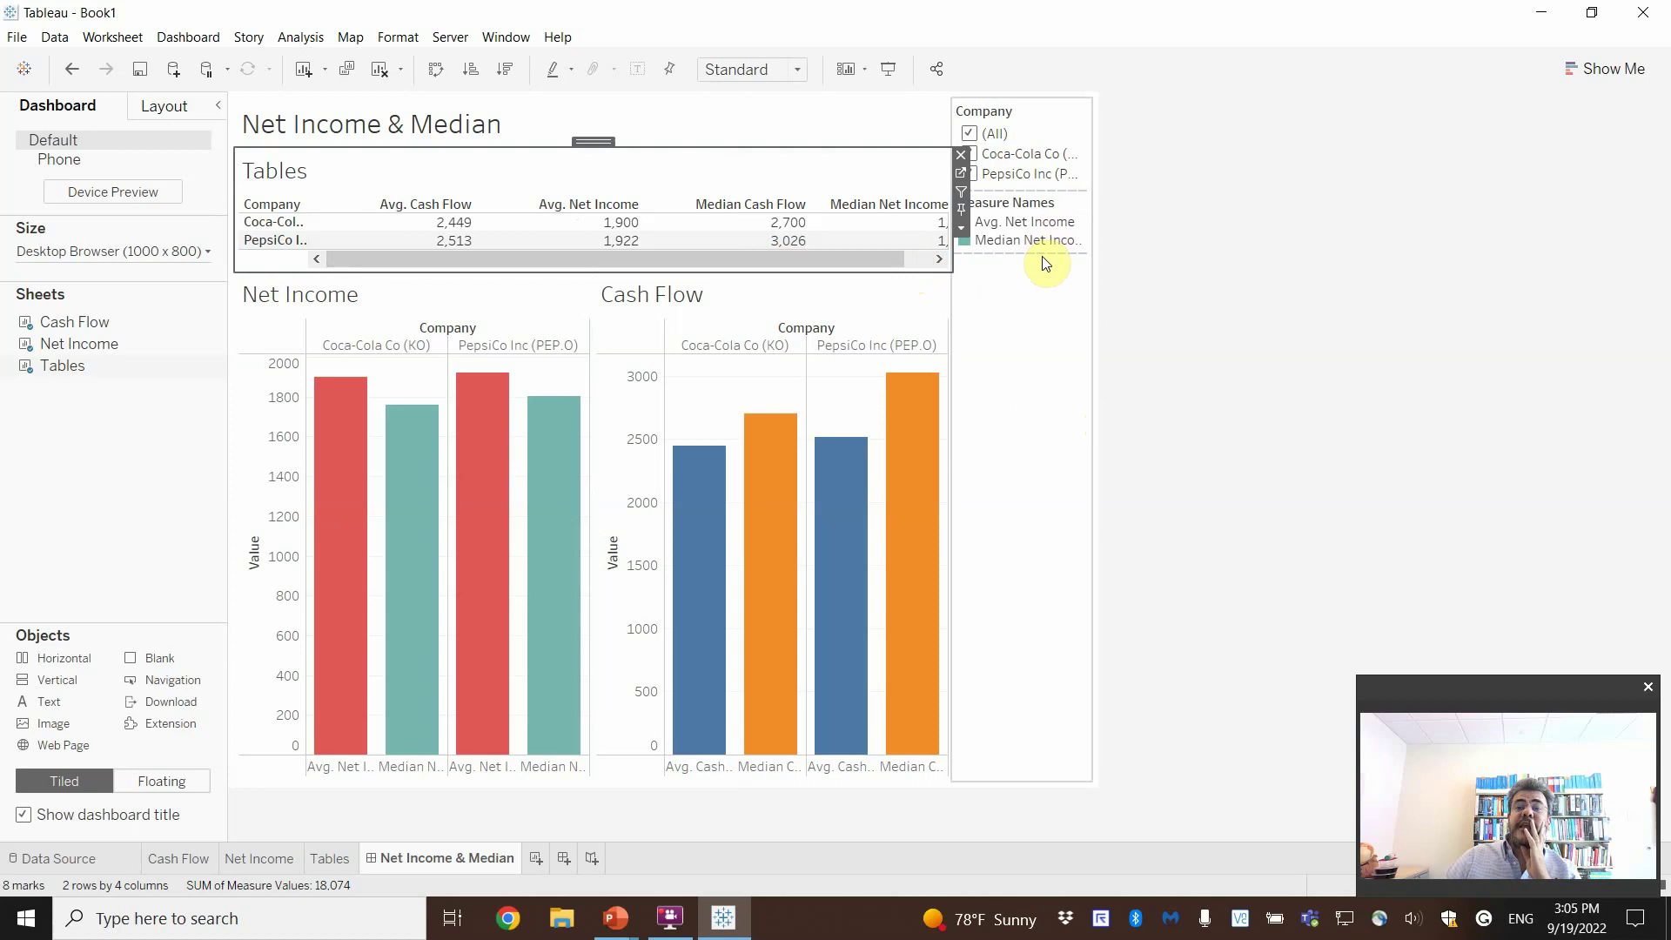
{"action": "left_click", "coordinate": [1025, 221]}
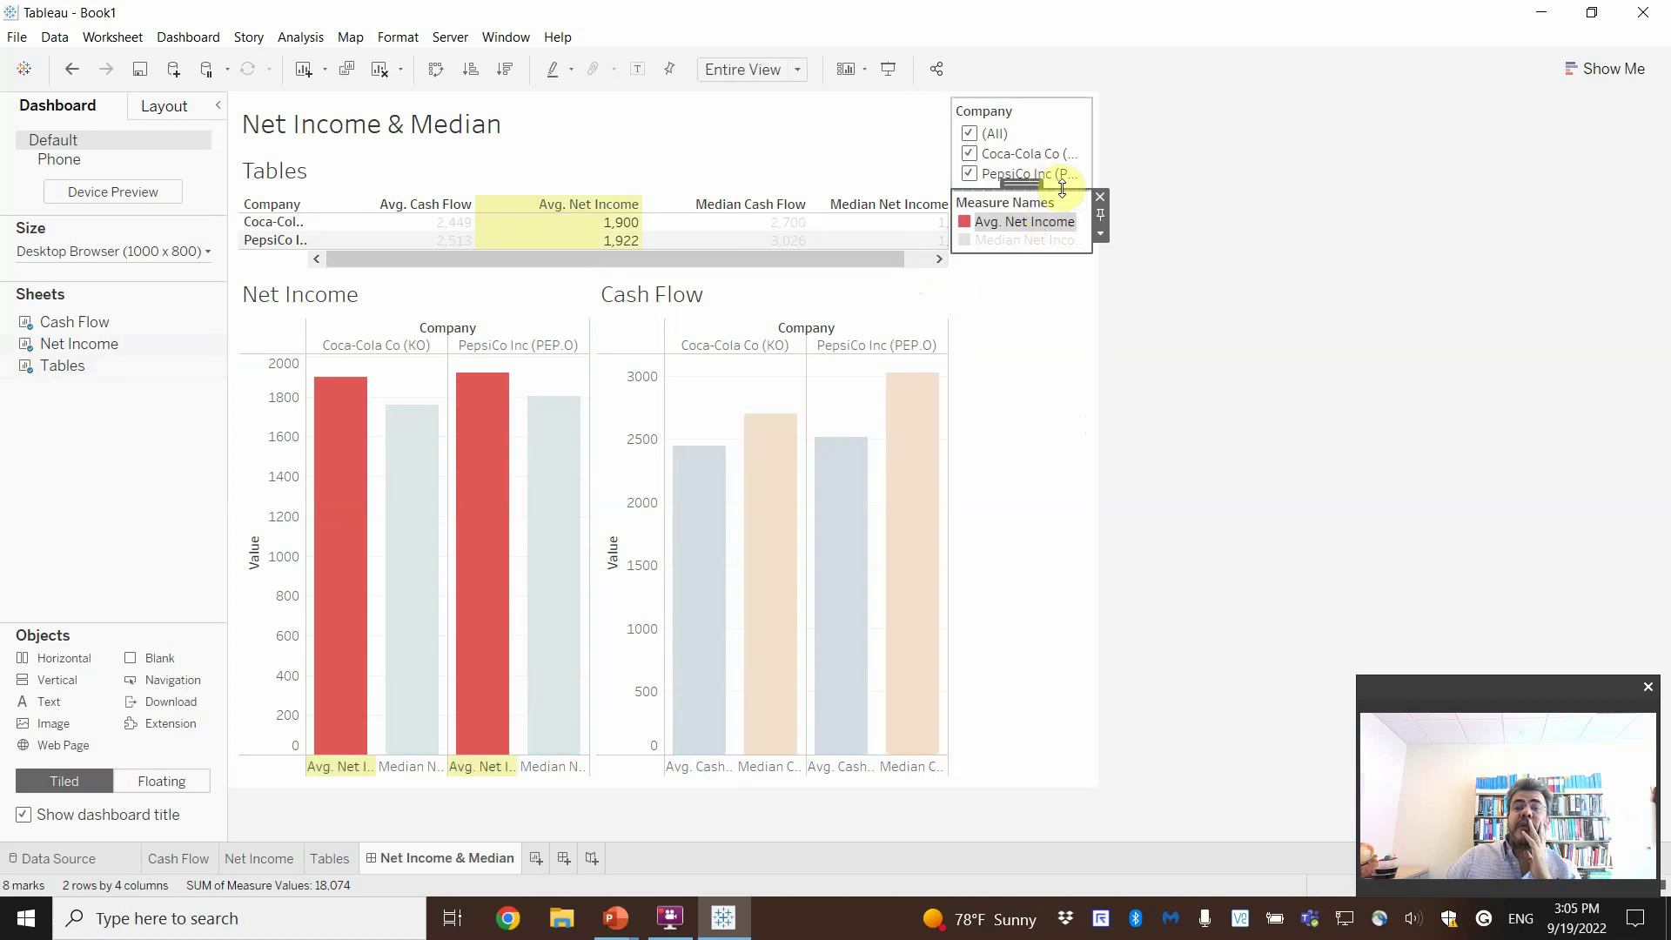
Step: Enlarge the Company filter area and place the Measure Names legend below it
{"action": "left_click_drag", "start_coordinate": [1062, 187], "coordinate": [1060, 390]}
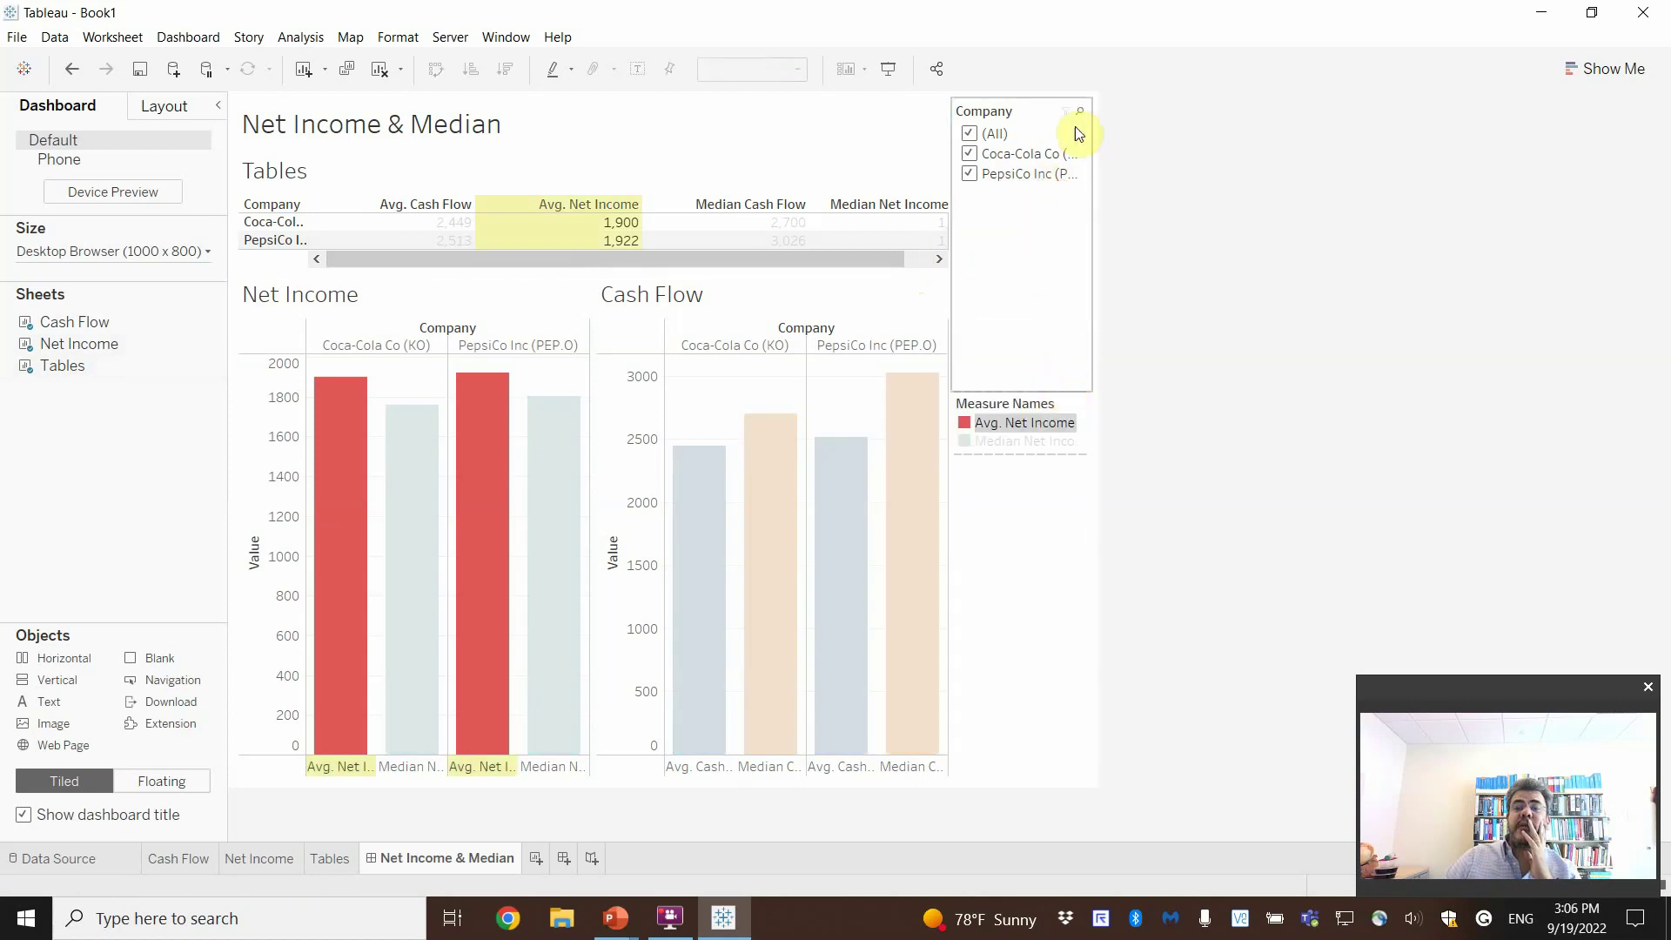
{"action": "left_click", "coordinate": [1031, 106]}
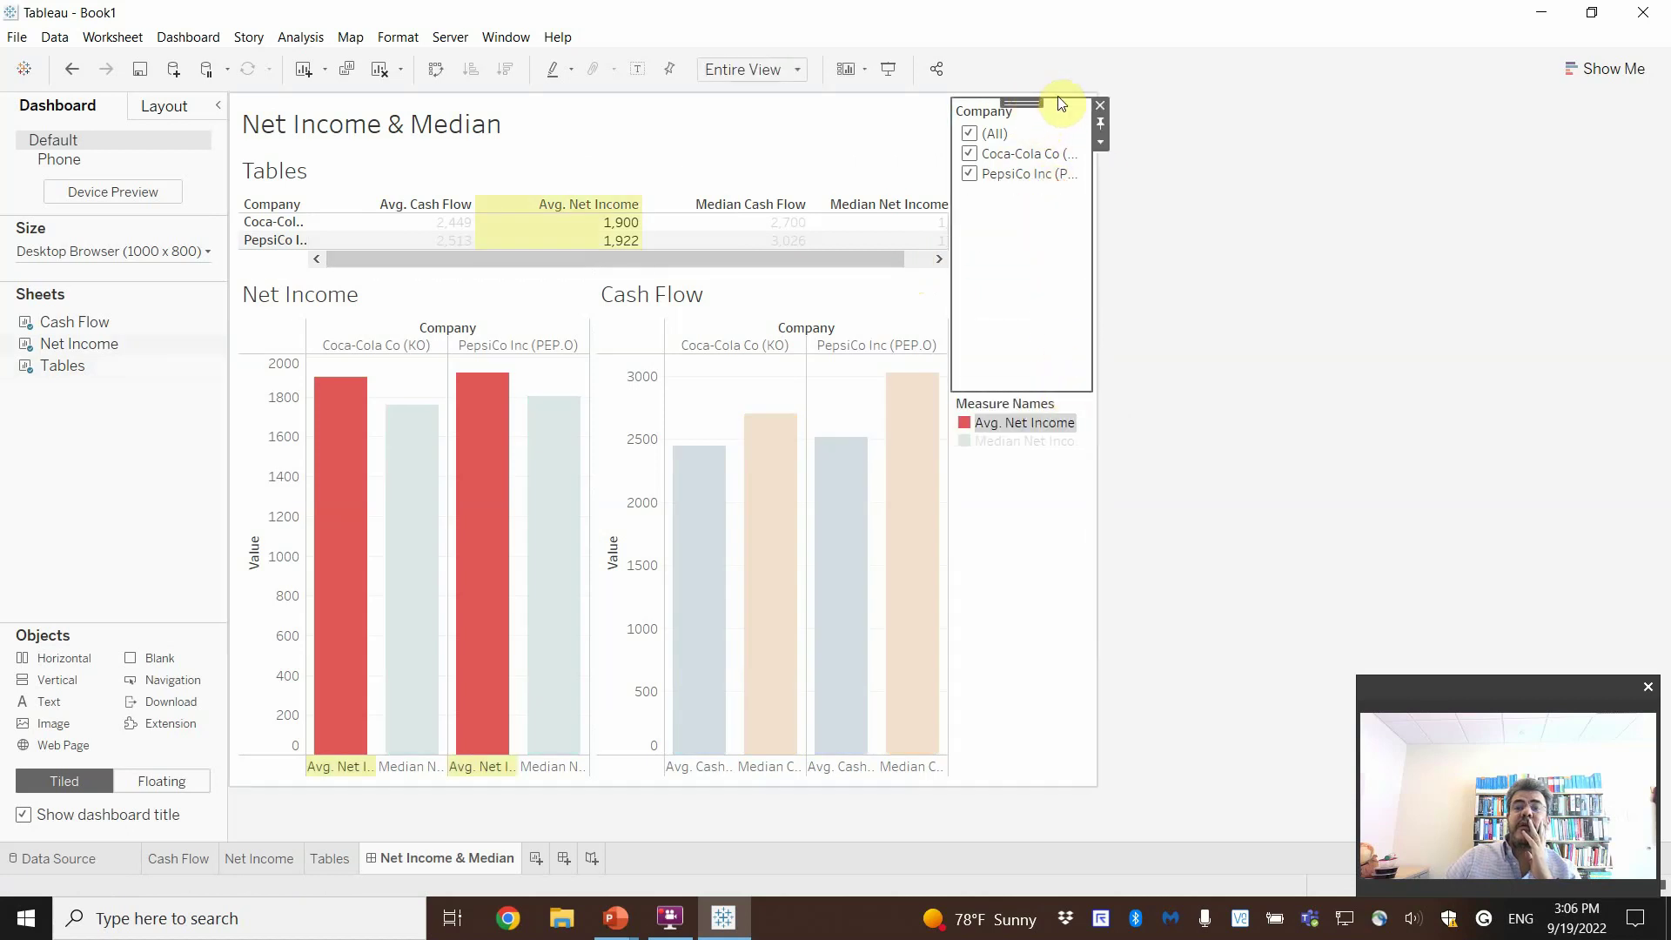
{"action": "left_click_drag", "start_coordinate": [989, 106], "coordinate": [1001, 520]}
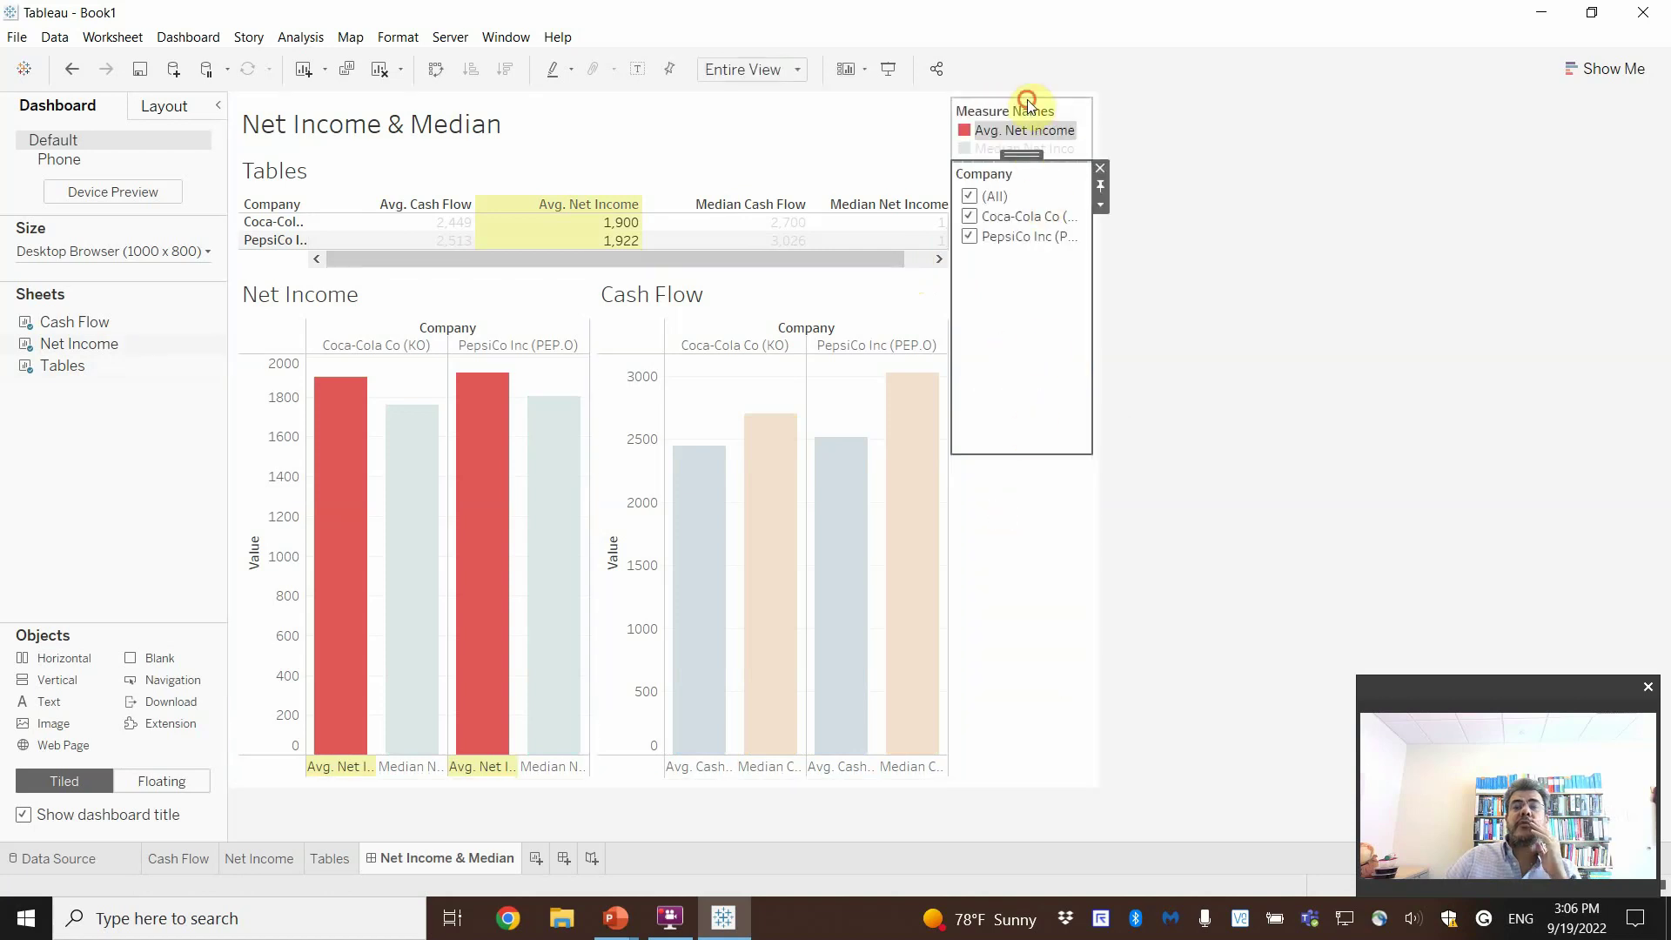
{"action": "left_click_drag", "start_coordinate": [1028, 105], "coordinate": [1036, 105]}
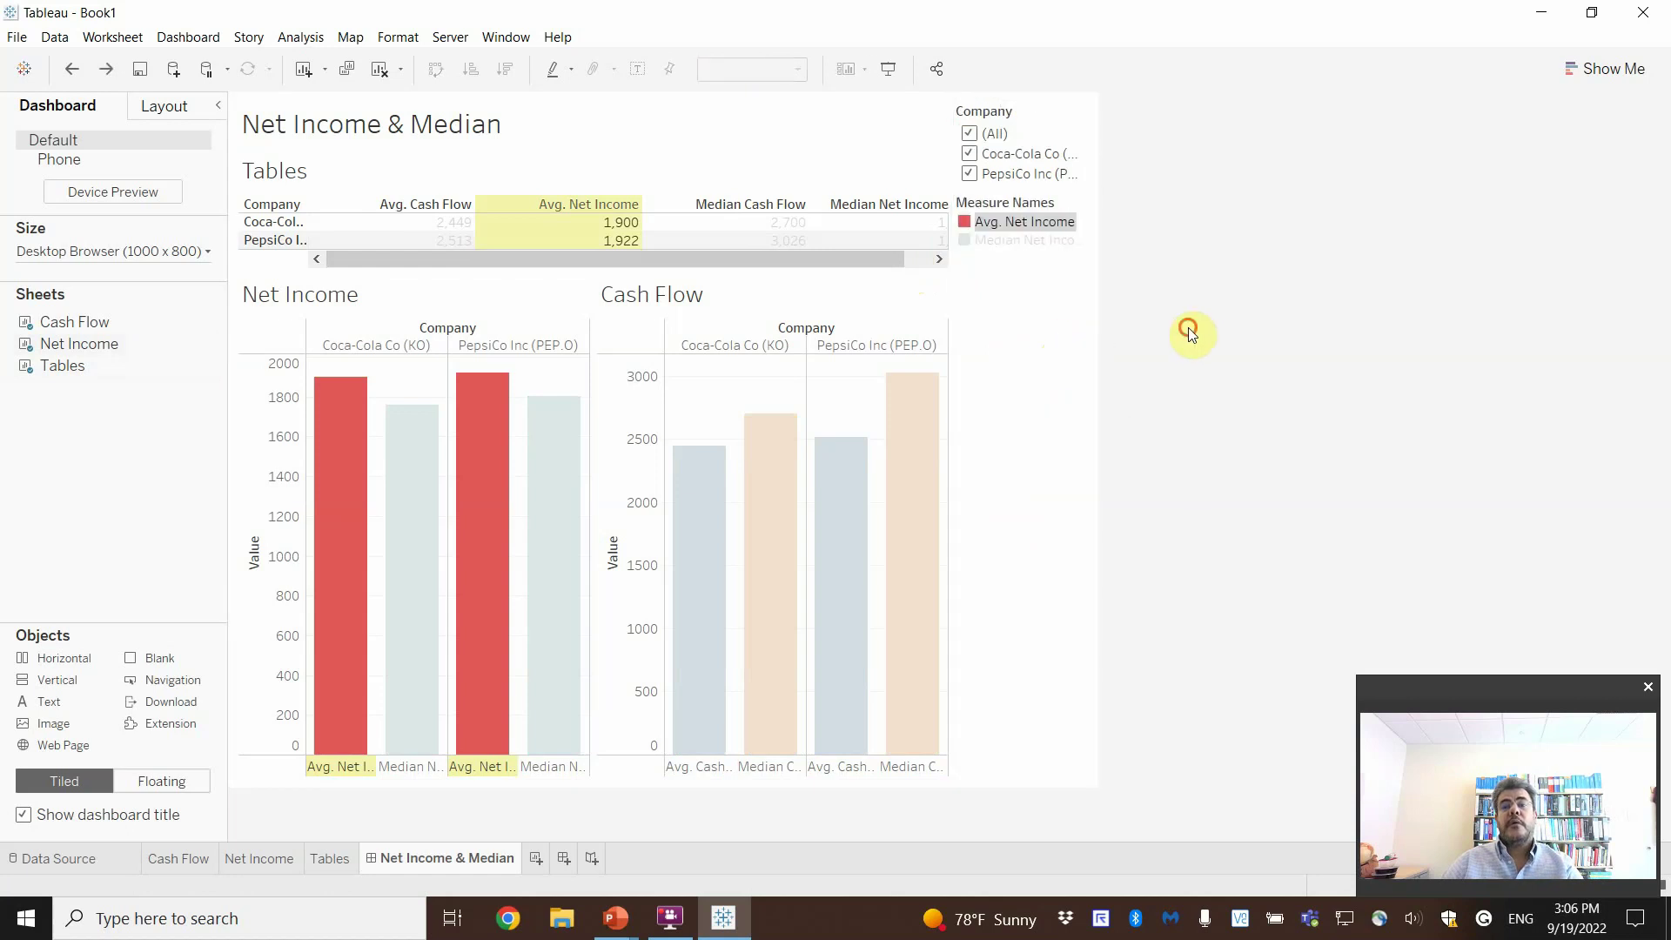
{"action": "left_click", "coordinate": [534, 179]}
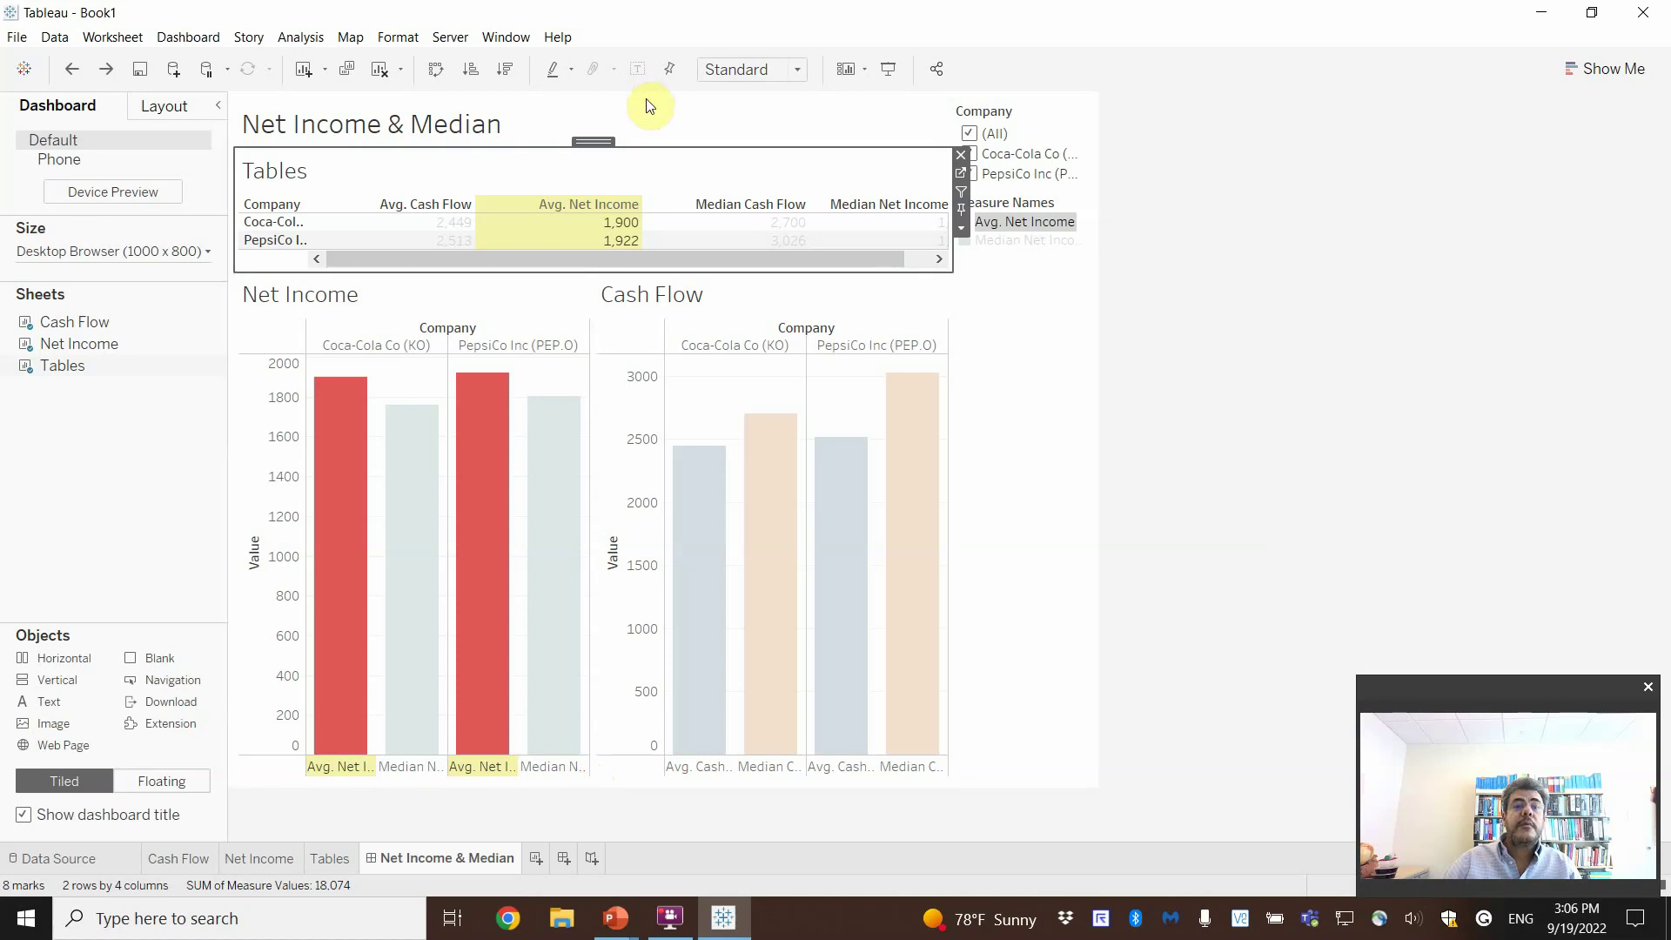
Step: Remove the Tables zone and re-place it along the dashboard bottom with taller charts above
{"action": "left_click", "coordinate": [961, 157]}
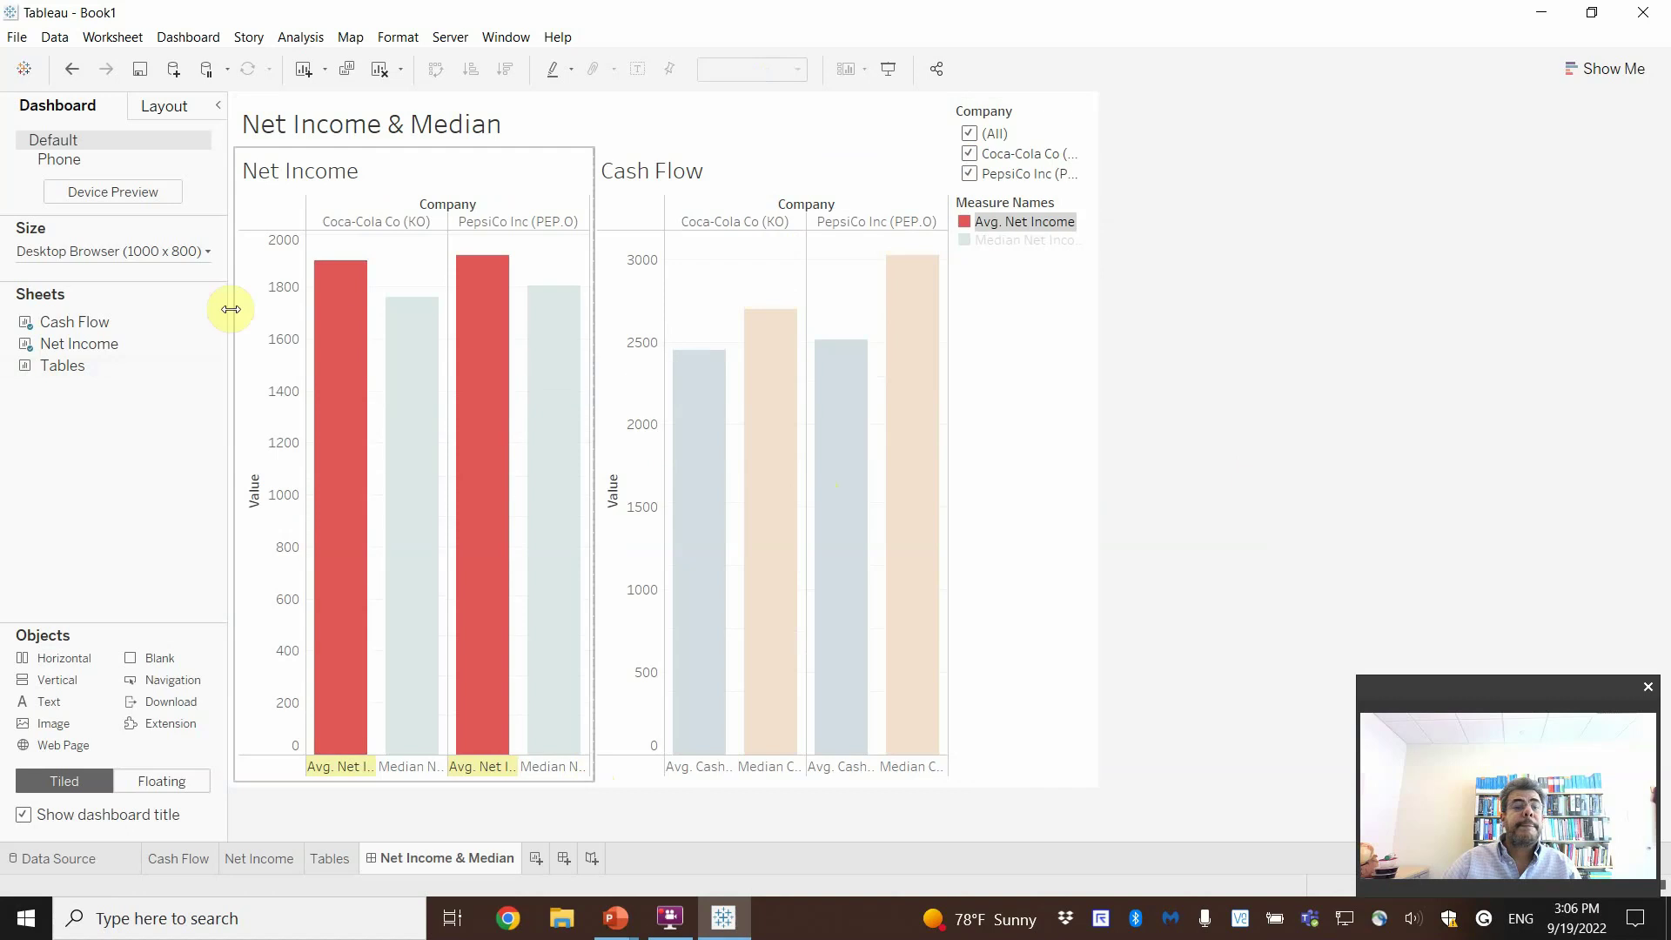
{"action": "left_click_drag", "start_coordinate": [61, 365], "coordinate": [383, 607]}
{"action": "left_click_drag", "start_coordinate": [564, 745], "coordinate": [594, 783]}
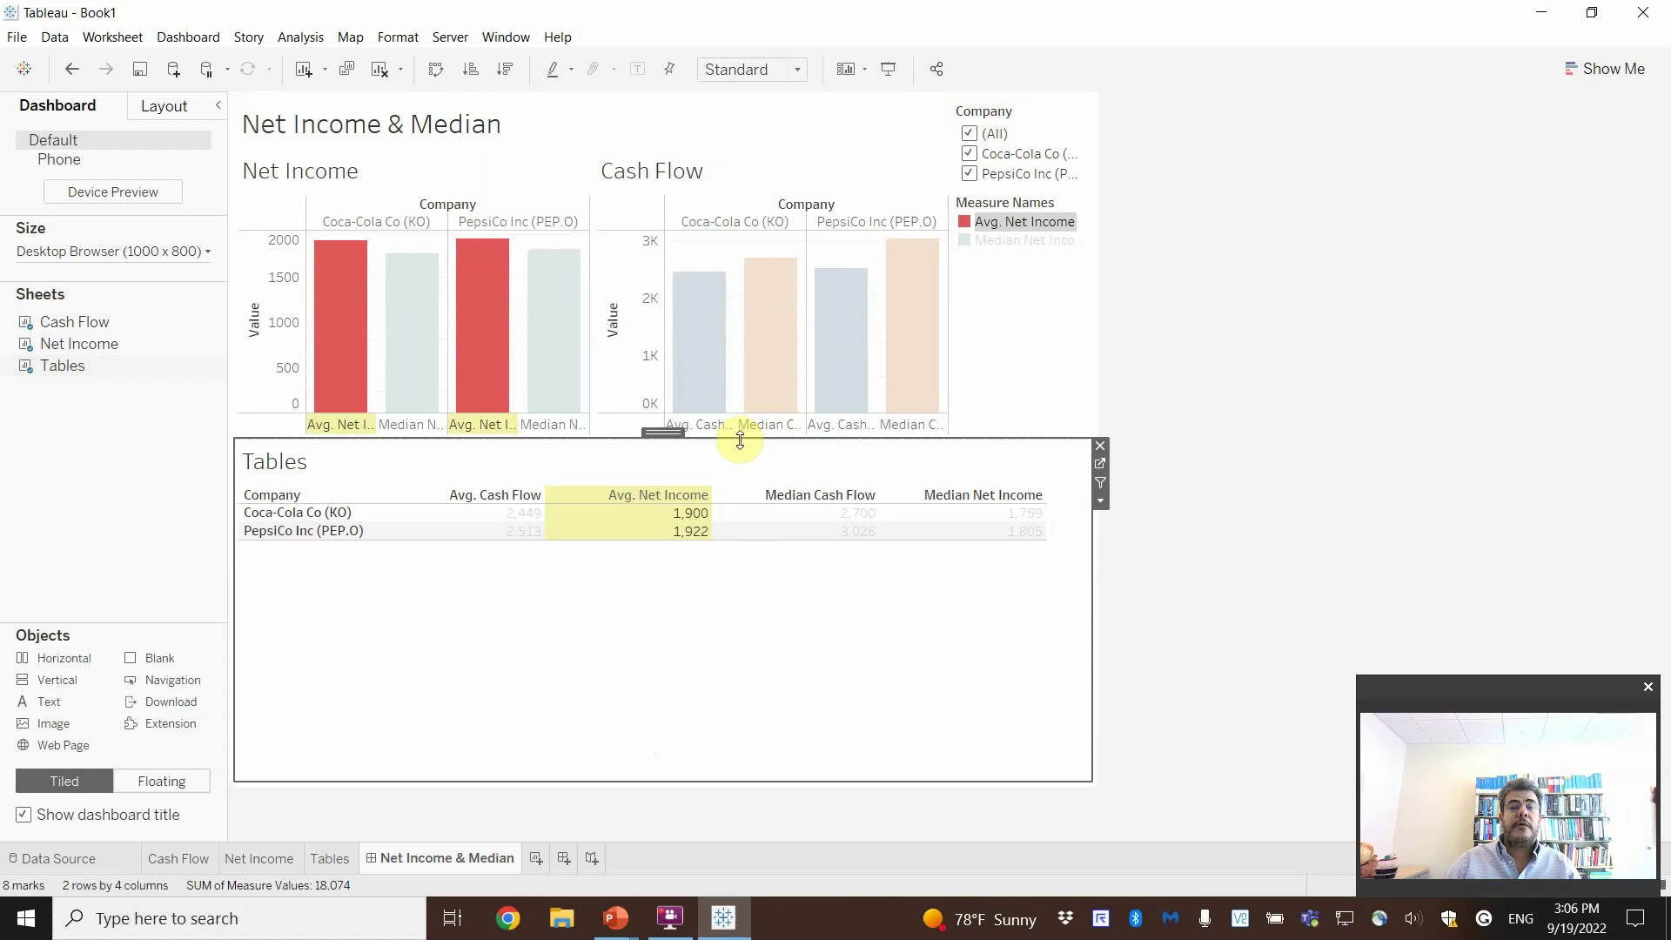
{"action": "left_click_drag", "start_coordinate": [745, 436], "coordinate": [742, 662]}
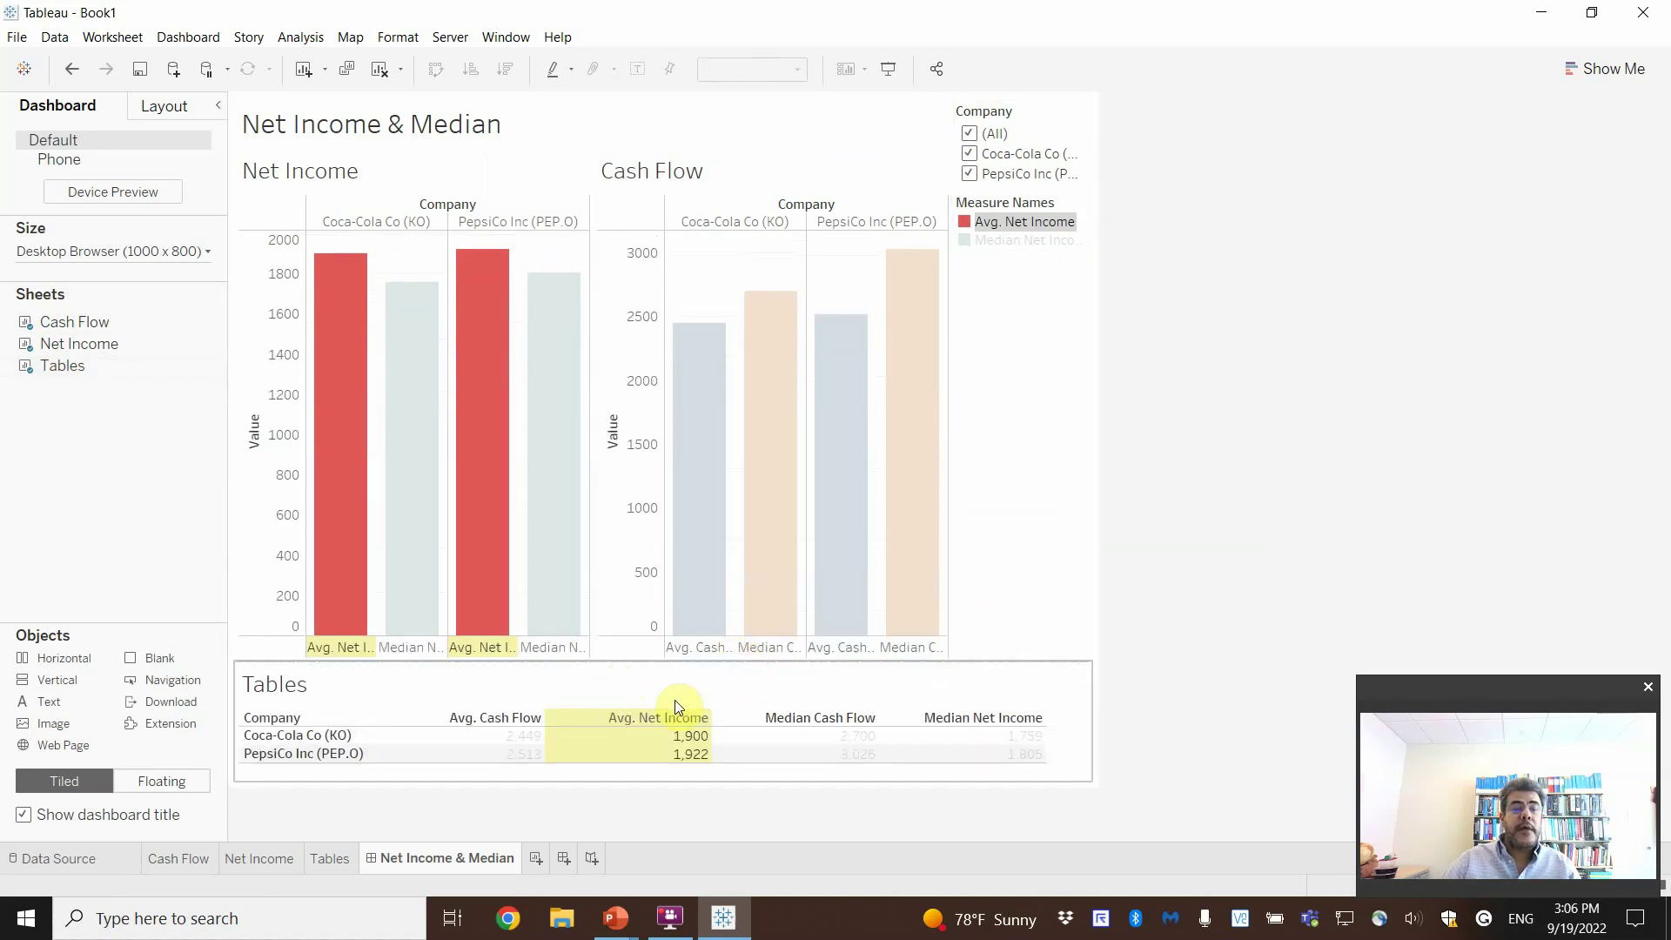
Step: Clear the selections and bar highlight so all colours show, then open the Tables worksheet
{"action": "left_click", "coordinate": [821, 690]}
{"action": "left_click", "coordinate": [1080, 623]}
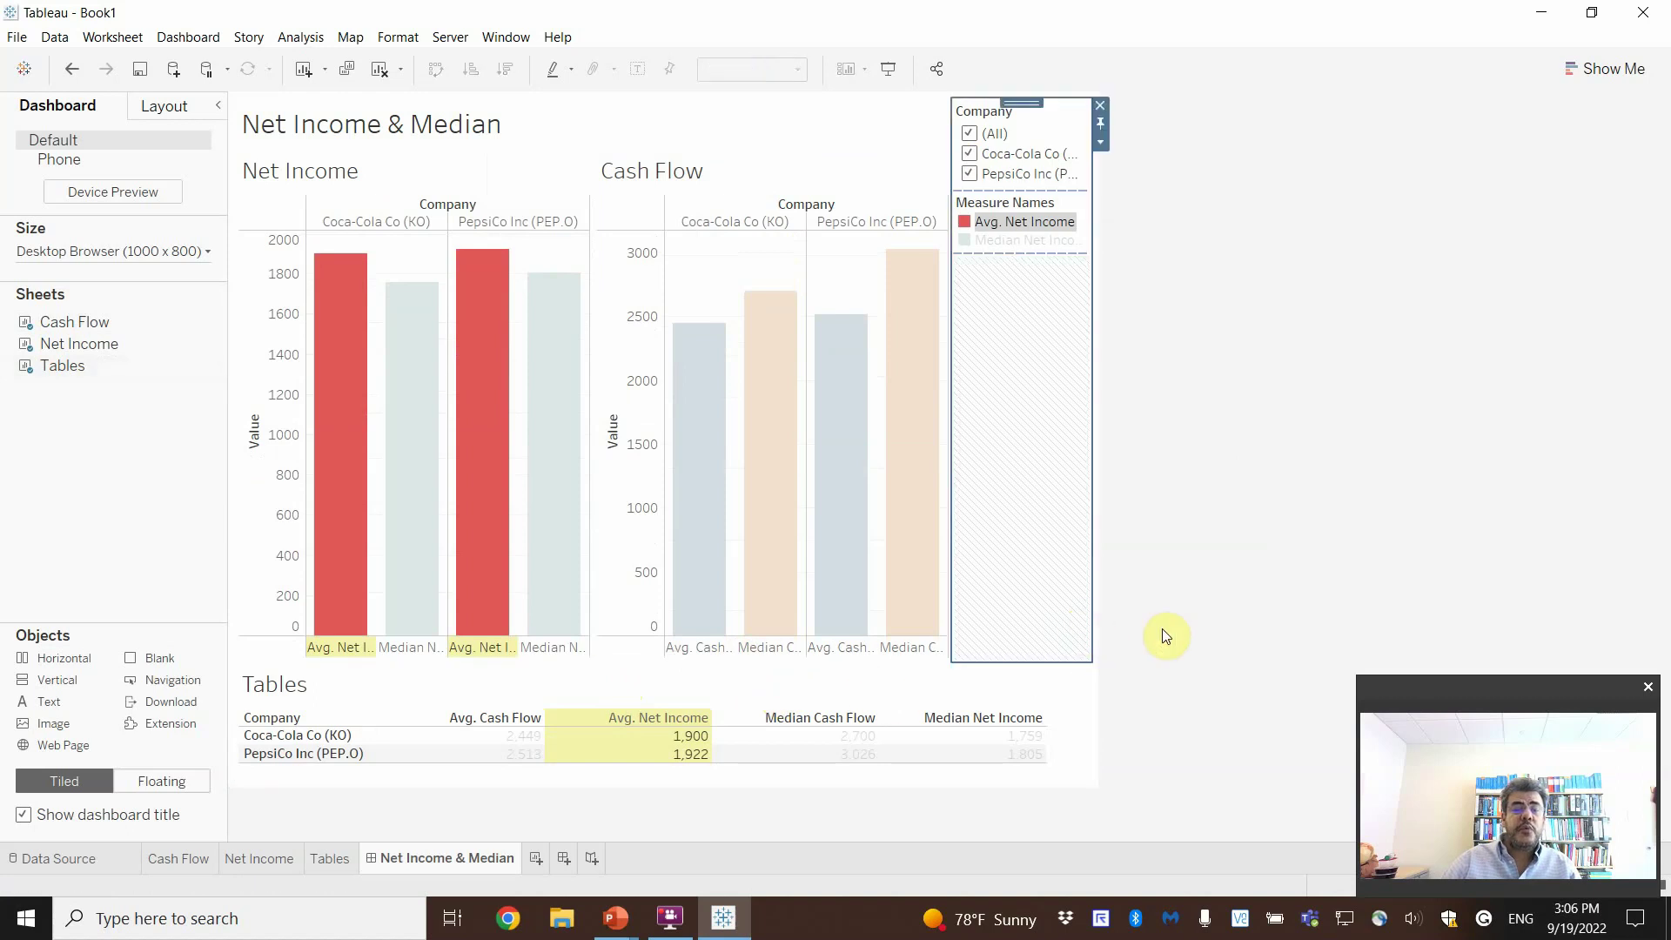
{"action": "left_click", "coordinate": [1162, 628]}
{"action": "left_click", "coordinate": [580, 165]}
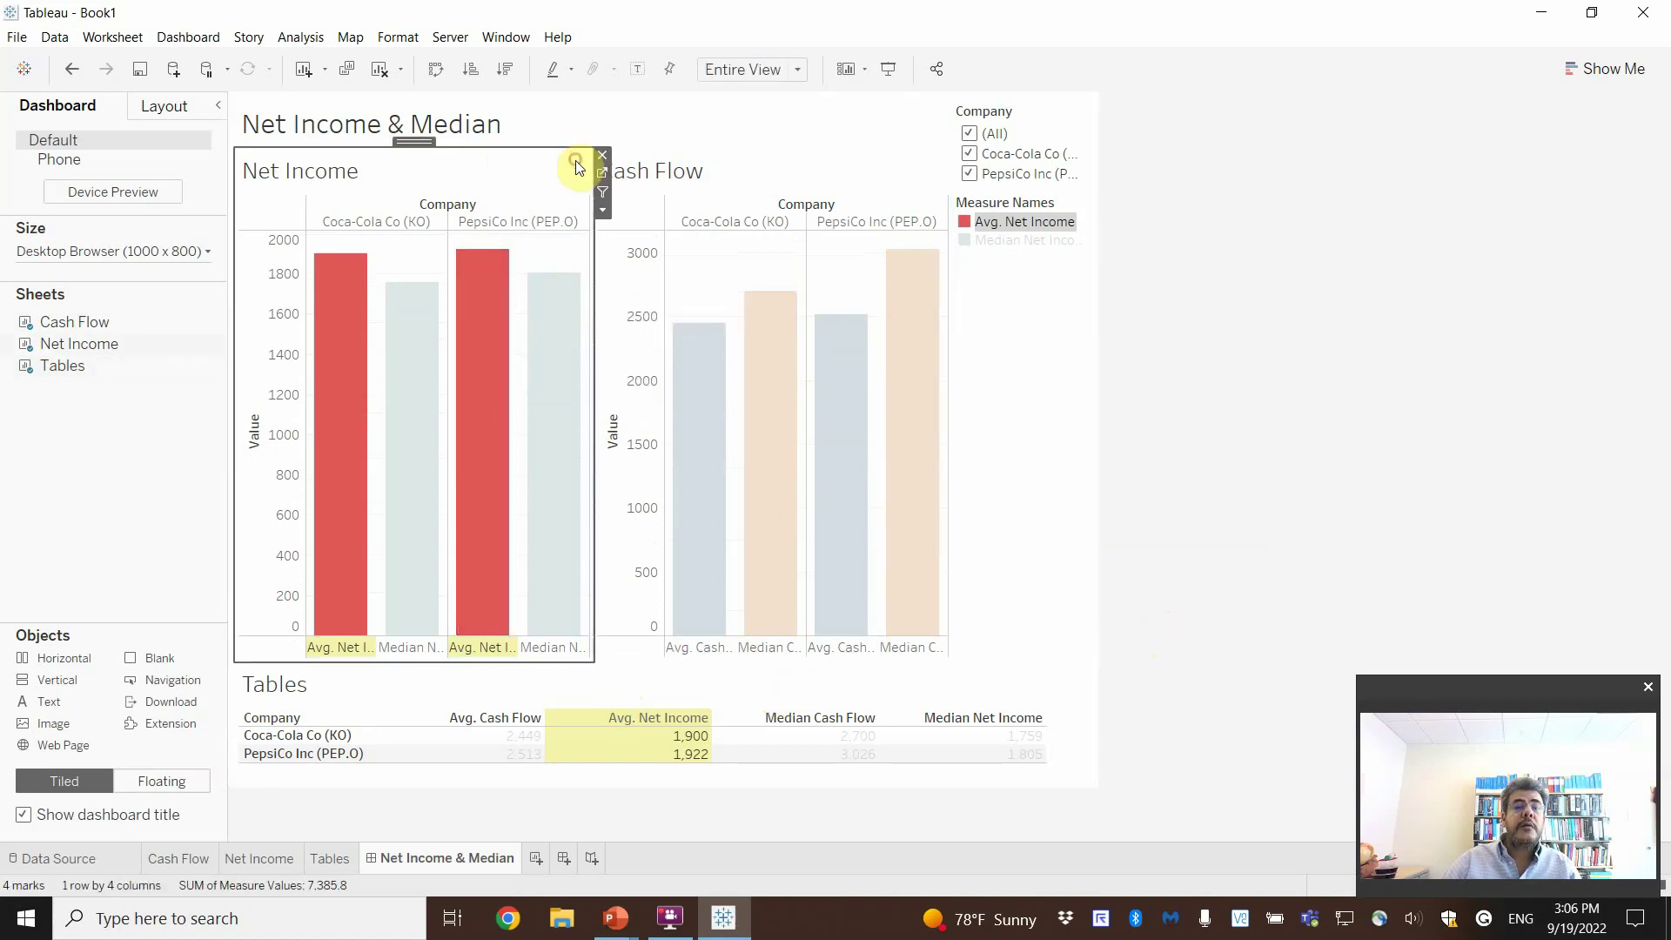
{"action": "left_click", "coordinate": [582, 258]}
{"action": "left_click", "coordinate": [574, 252]}
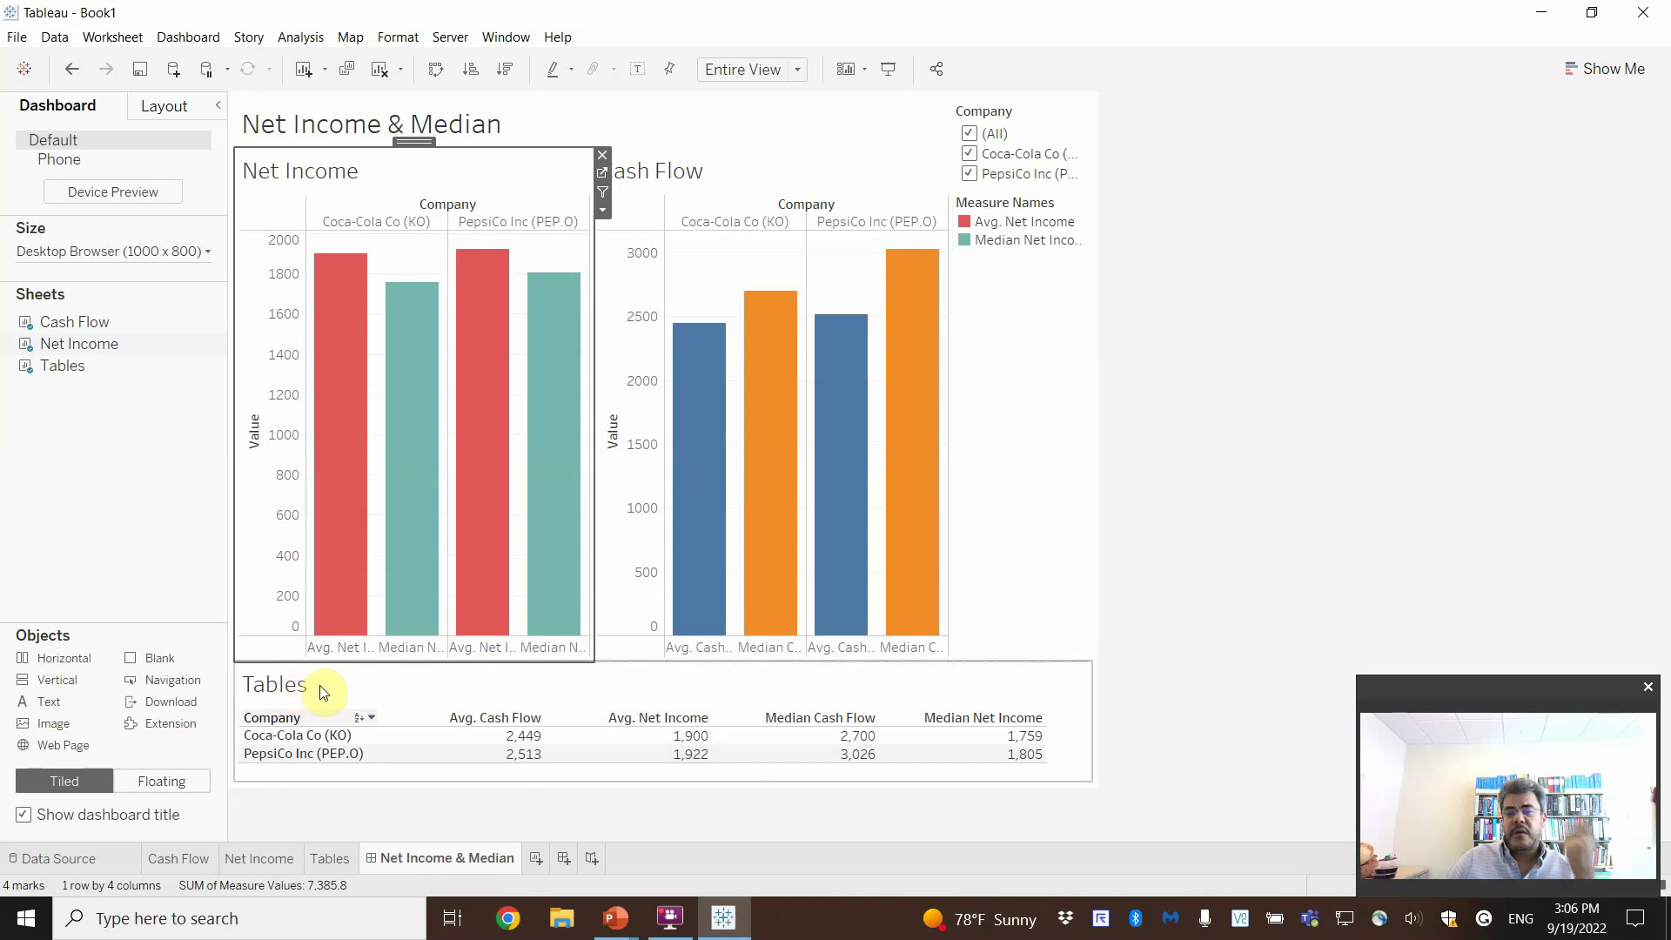
{"action": "left_click", "coordinate": [338, 860]}
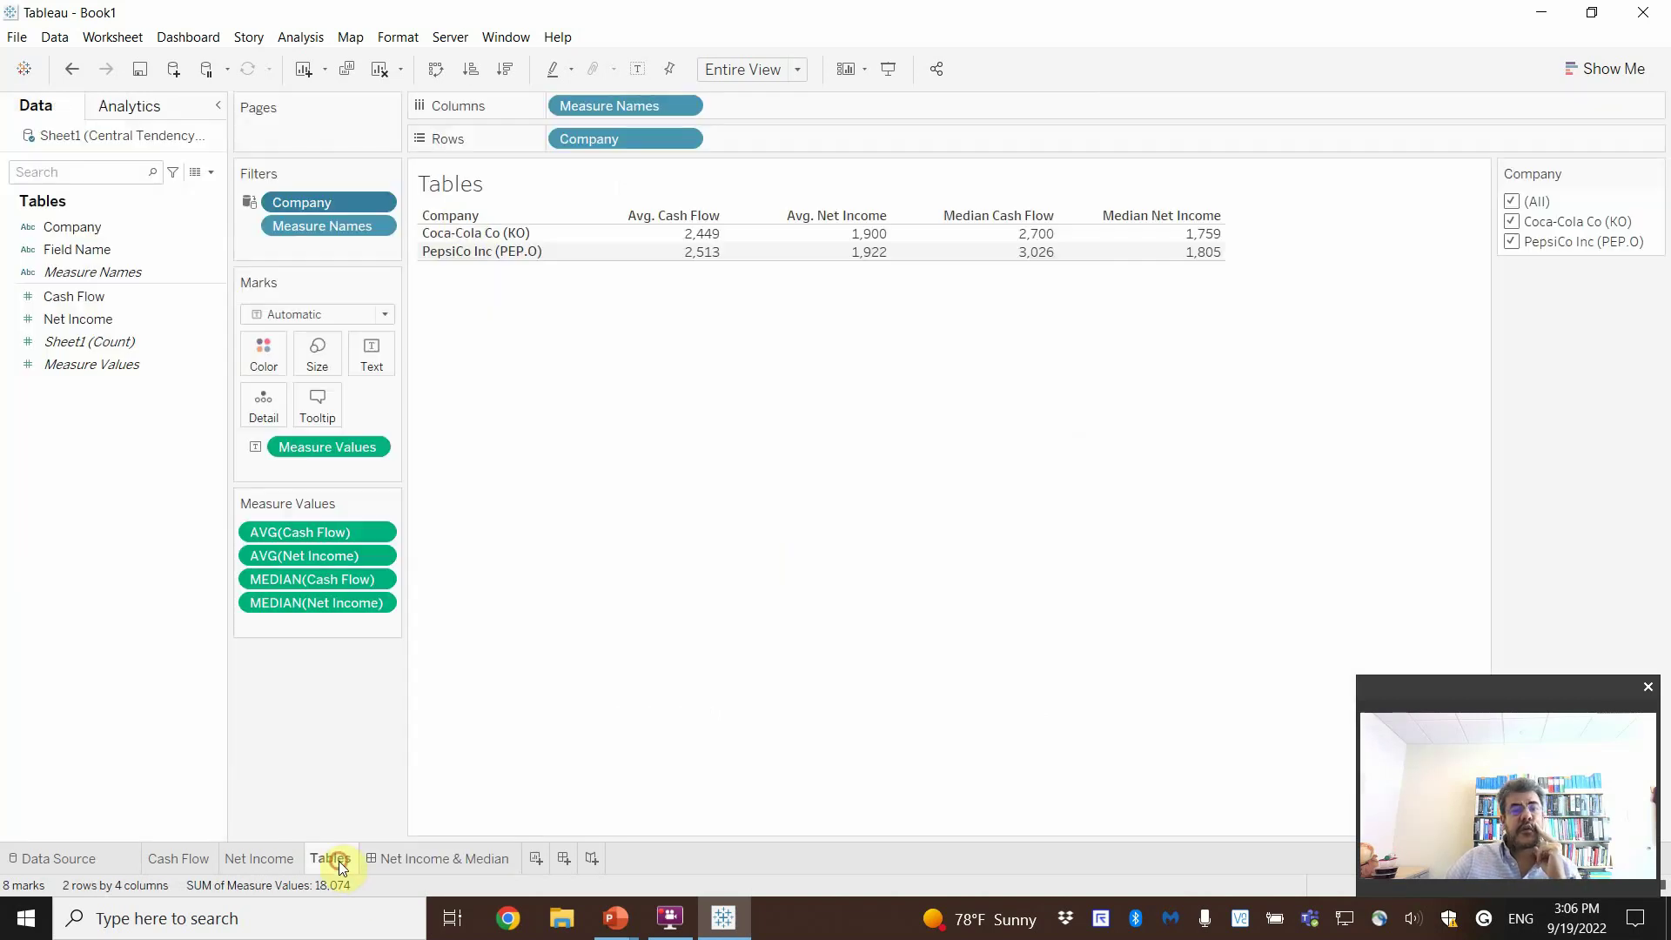
Step: Check the Worksheet menu, then add an empty Dashboard 2
{"action": "left_click", "coordinate": [98, 39]}
{"action": "key", "text": "Escape"}
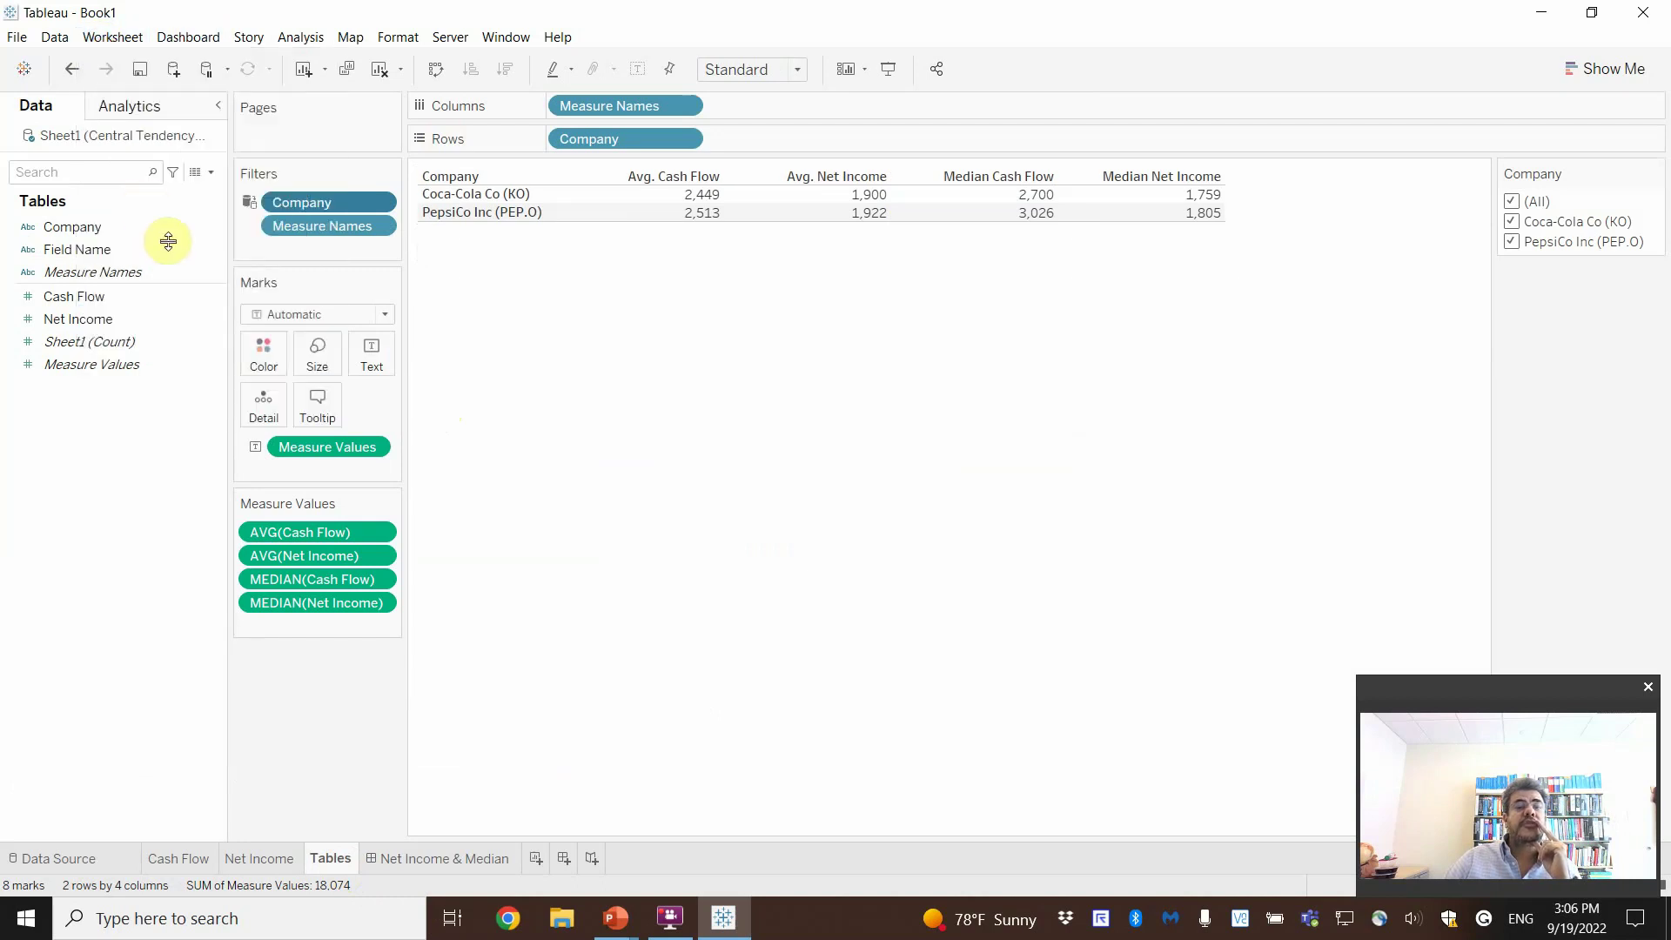
{"action": "left_click", "coordinate": [564, 858]}
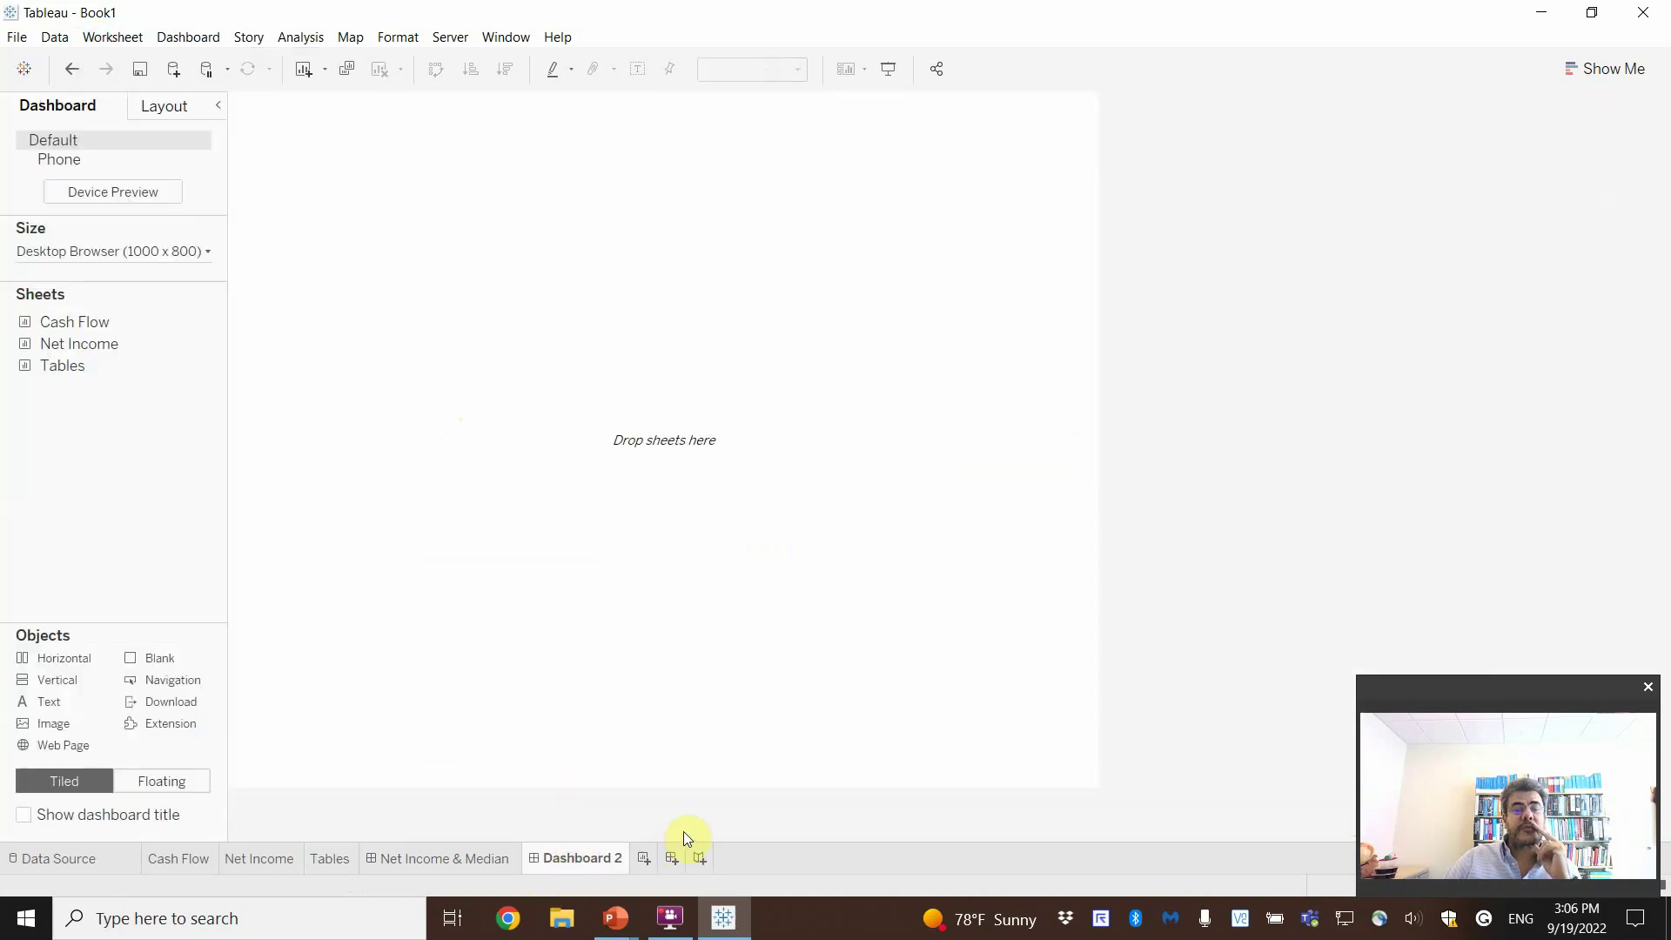
Step: On the Net Income & Median dashboard, uncheck Worksheet > Show Title for the summary table
{"action": "left_click", "coordinate": [470, 859]}
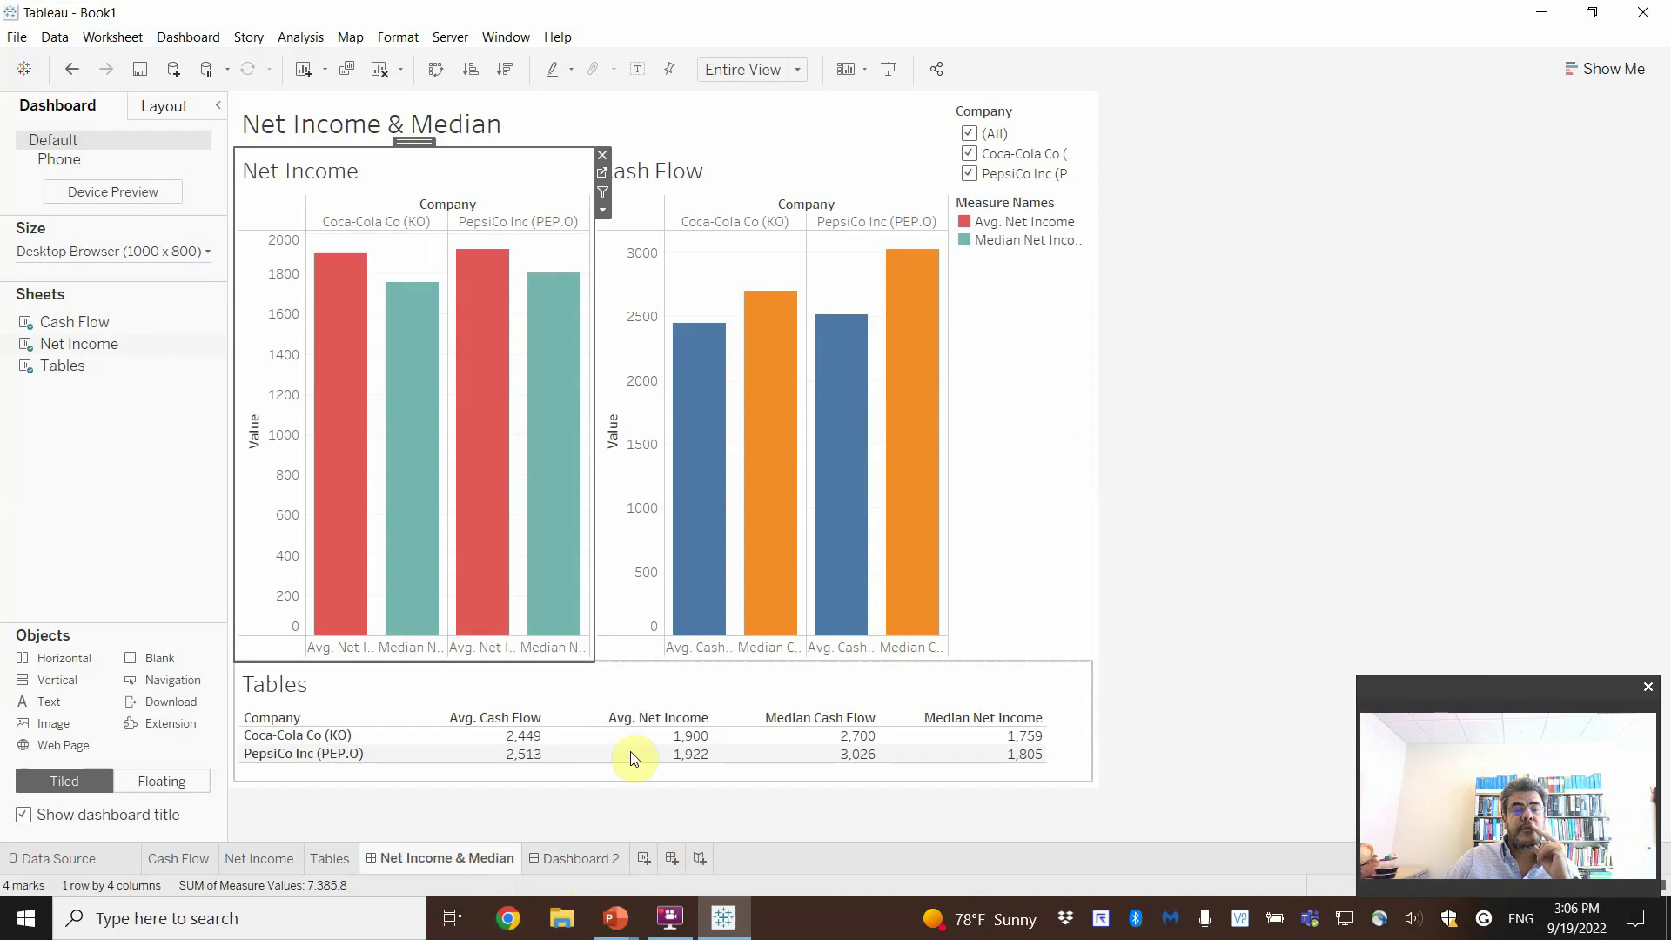
{"action": "left_click", "coordinate": [588, 685]}
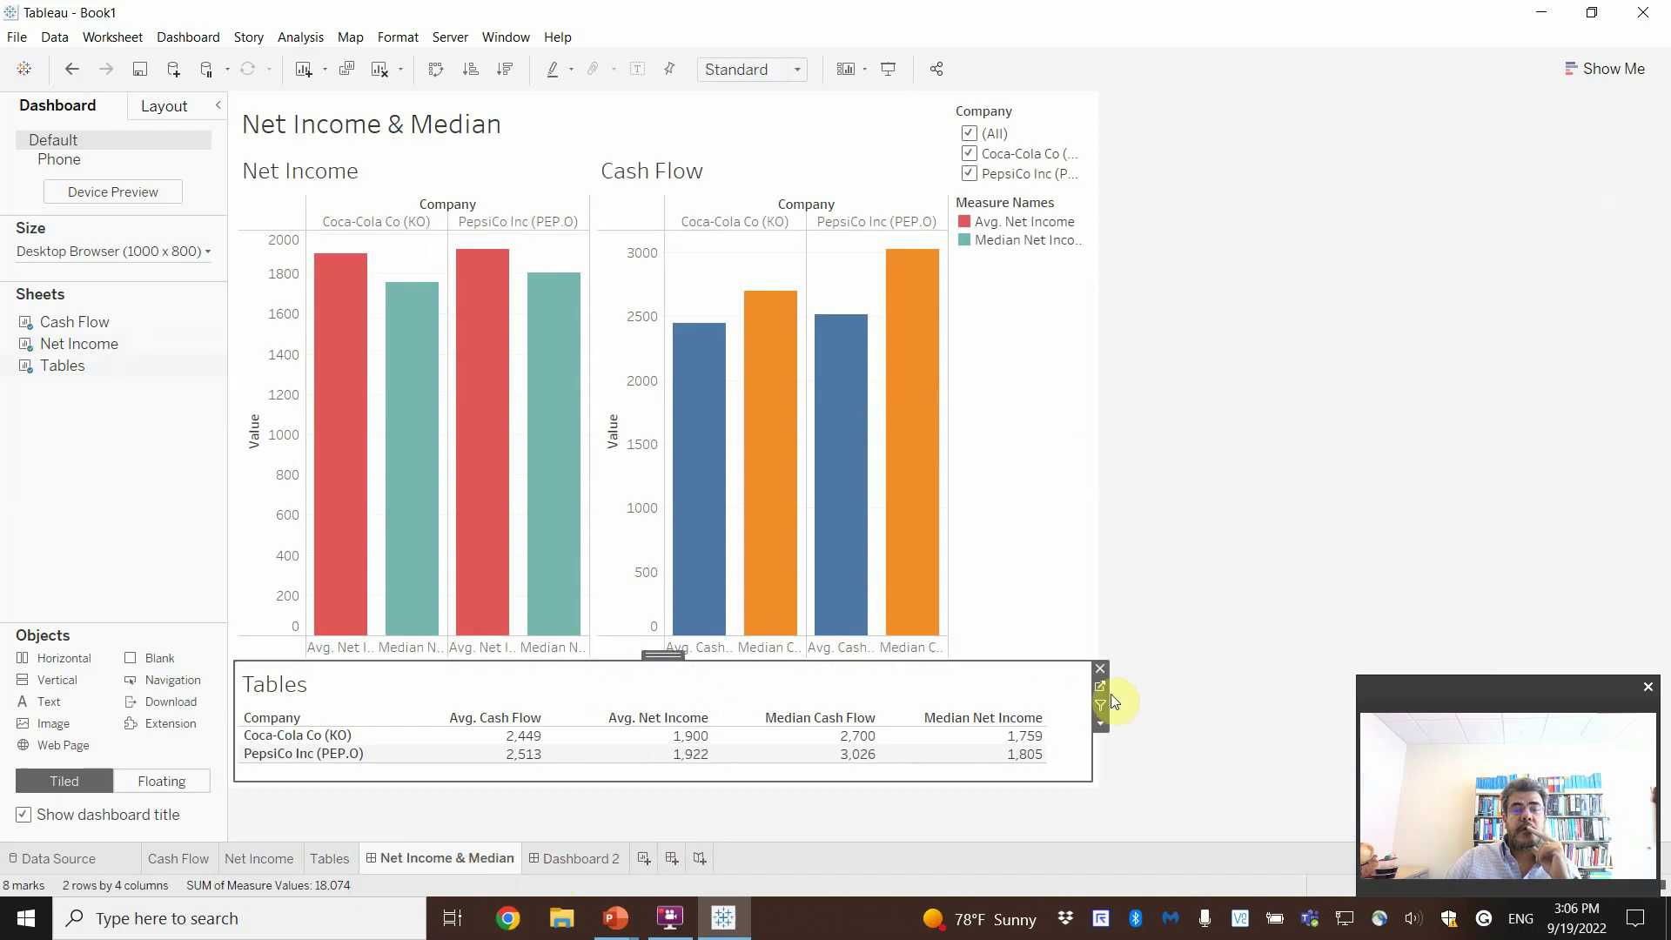
{"action": "left_click", "coordinate": [113, 37]}
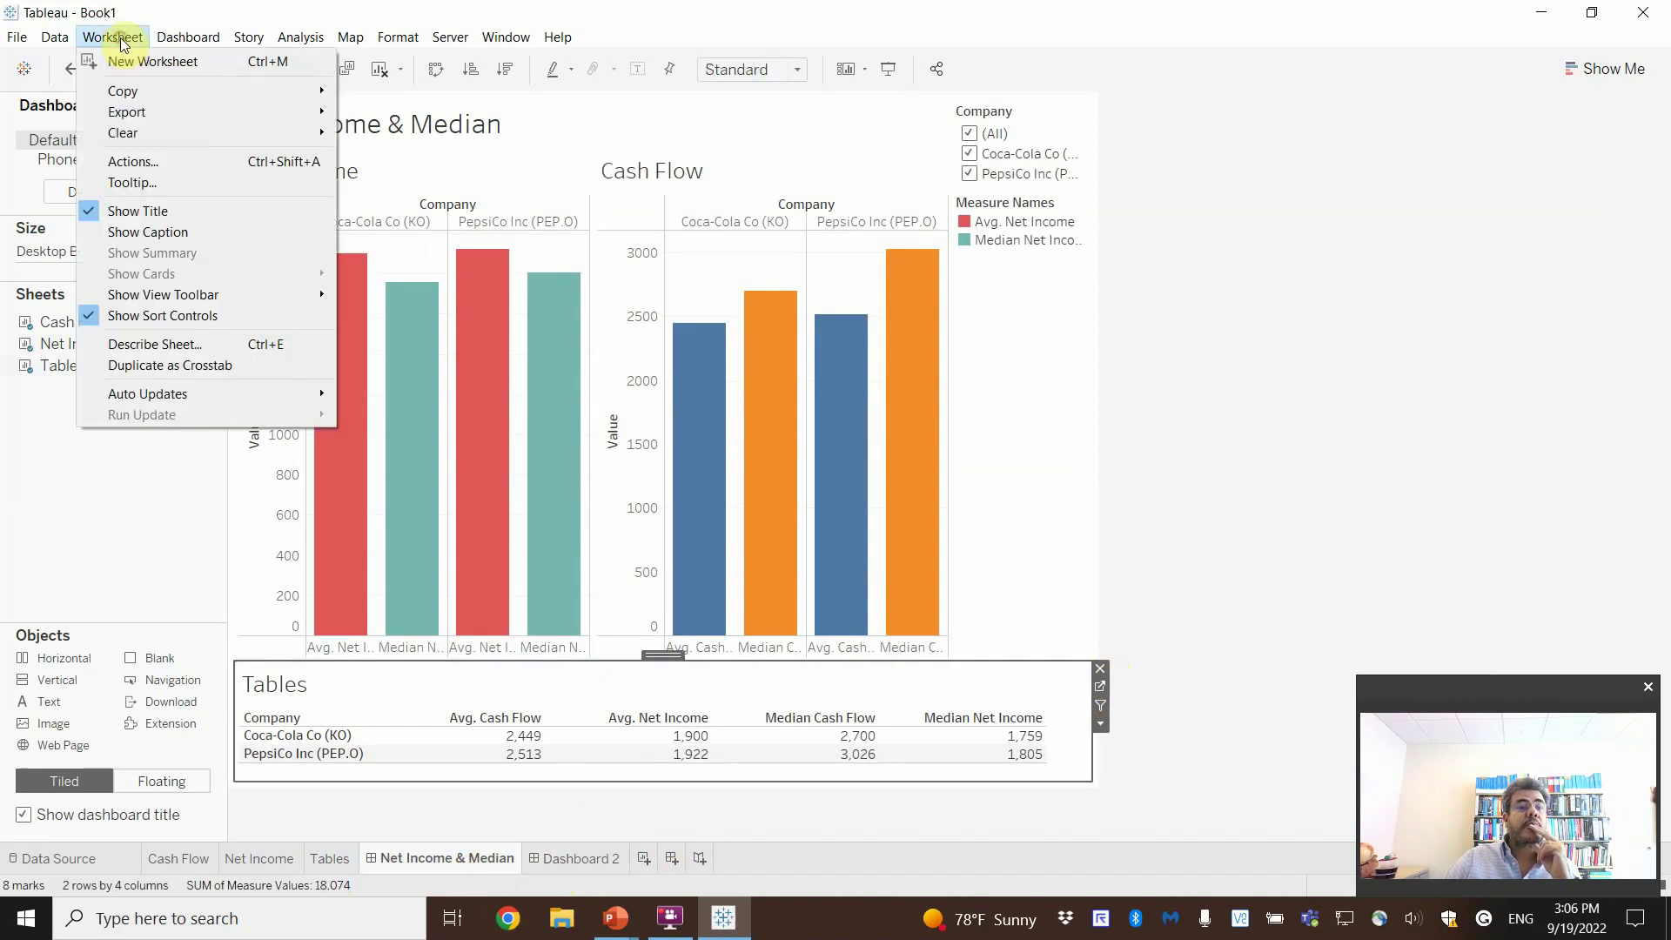
{"action": "left_click", "coordinate": [123, 211]}
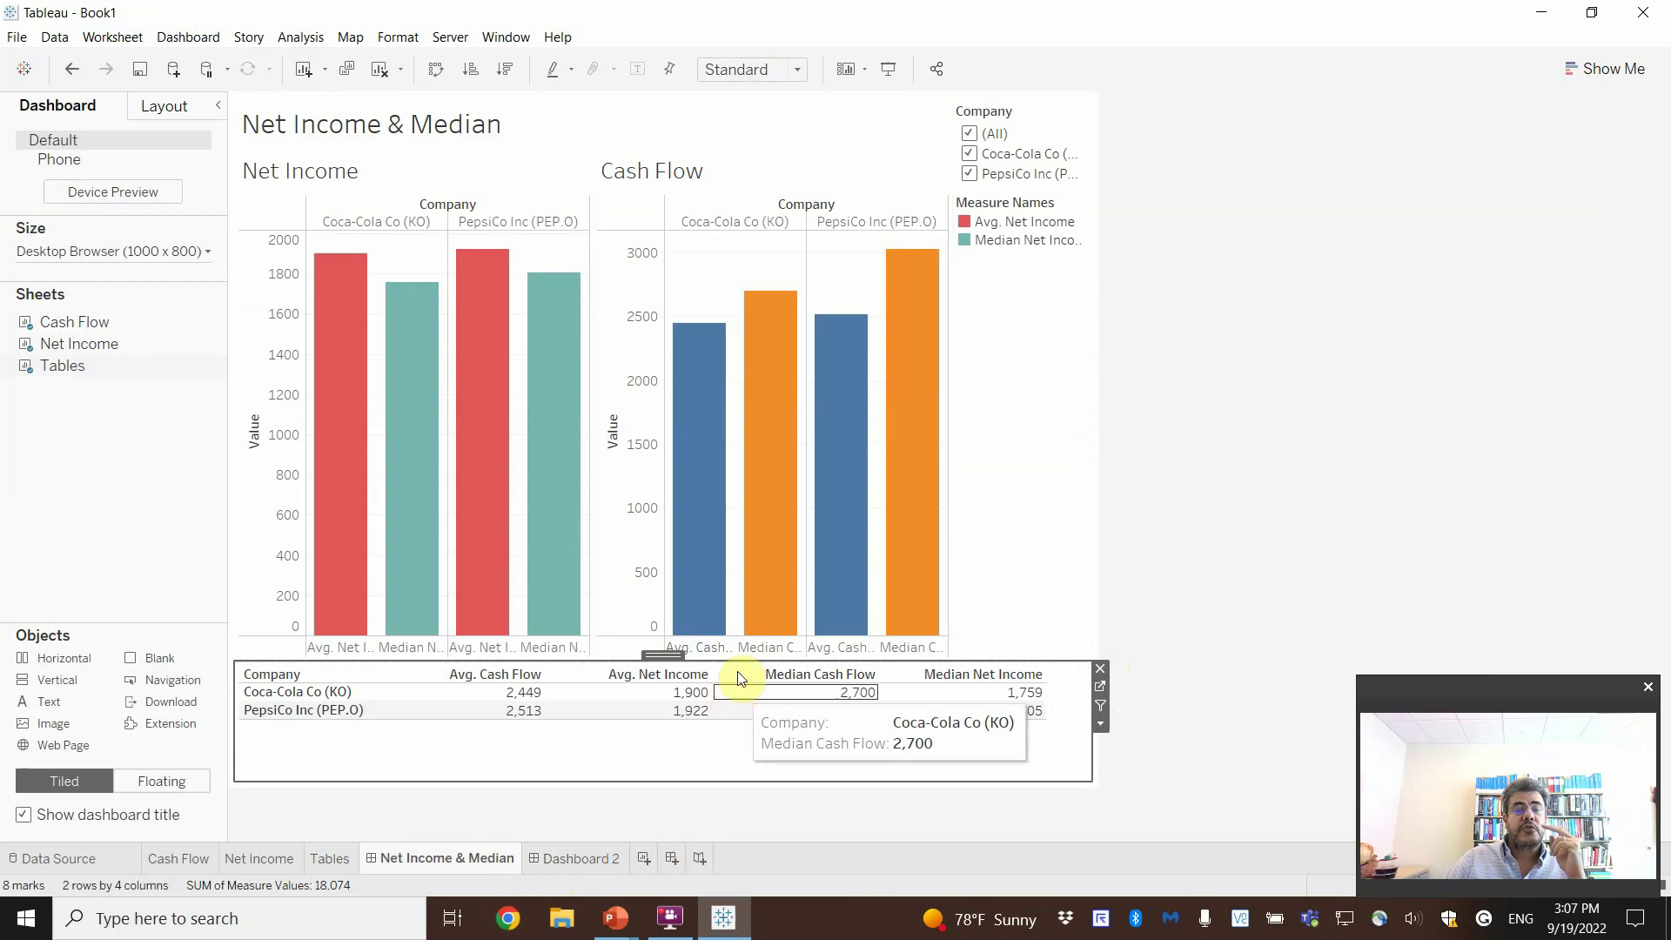
Step: Lower the charts/table divider and test the Company filter with Coca-Cola only, then both
{"action": "left_click_drag", "start_coordinate": [738, 661], "coordinate": [748, 719]}
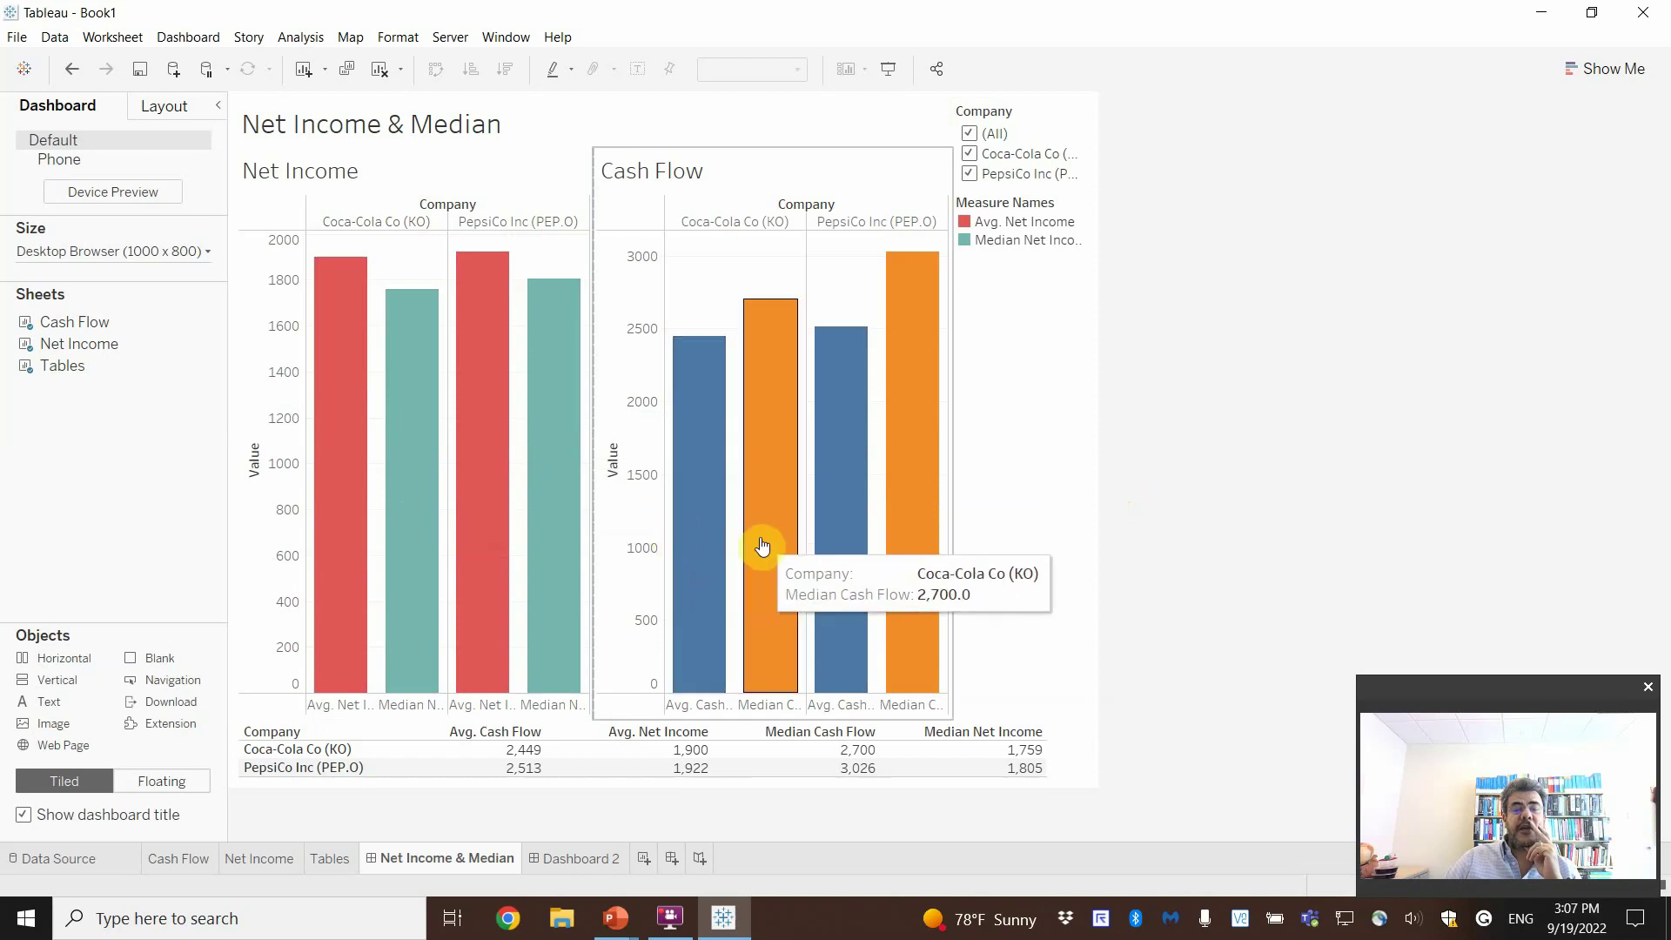
{"action": "left_click", "coordinate": [969, 176]}
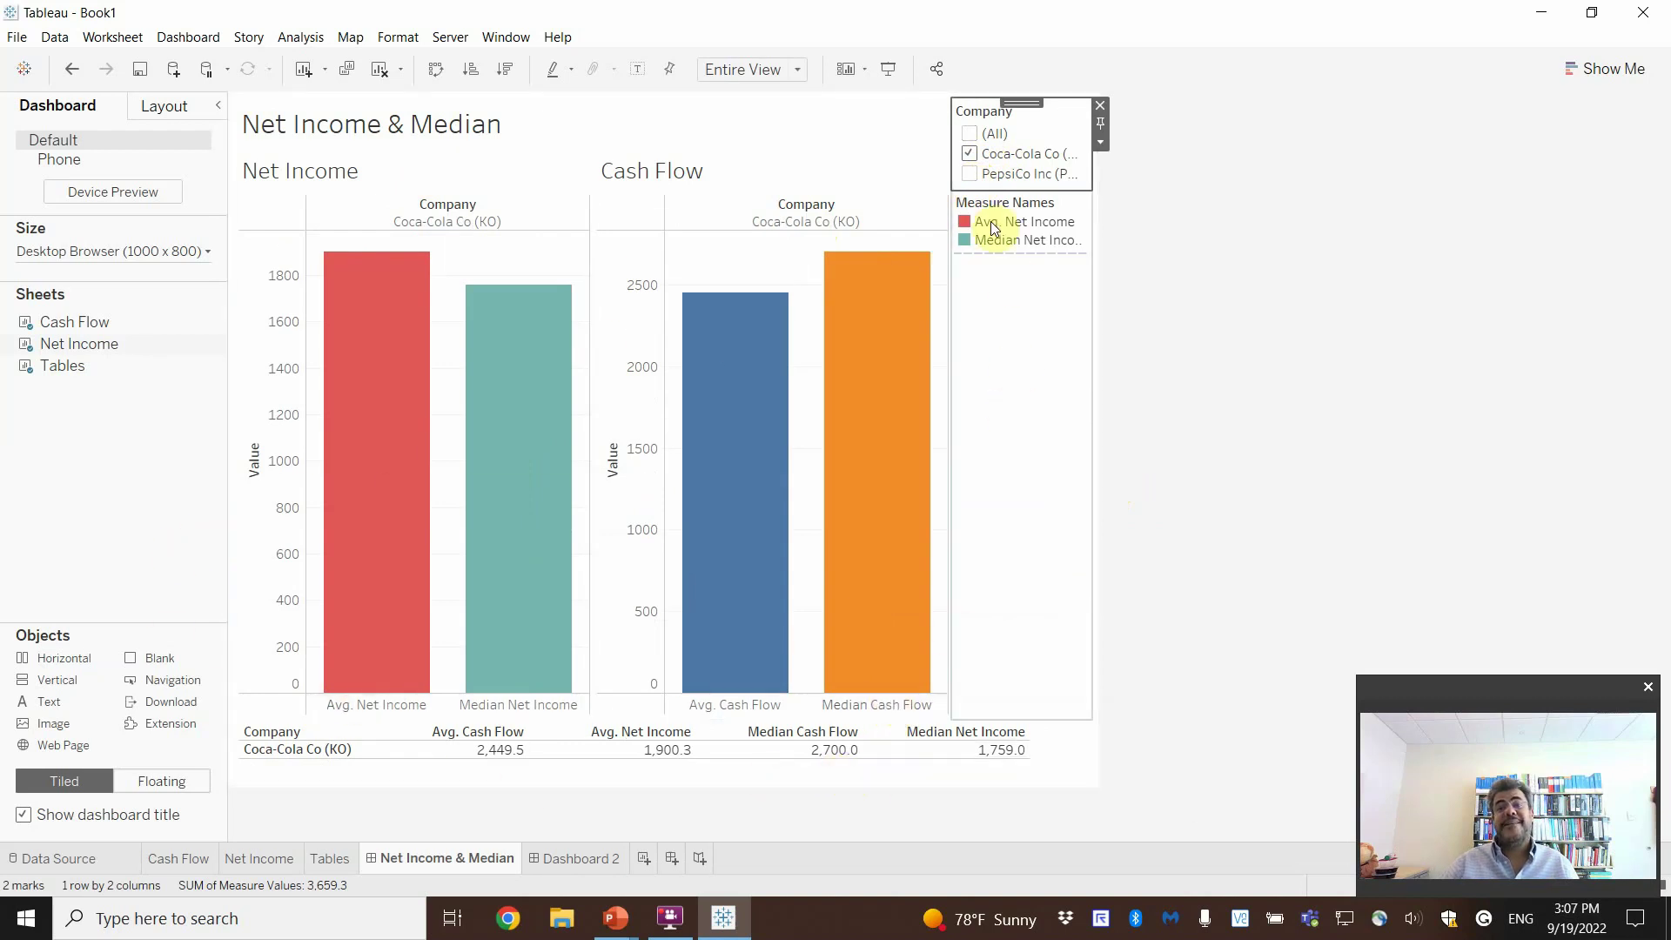
{"action": "left_click", "coordinate": [971, 174]}
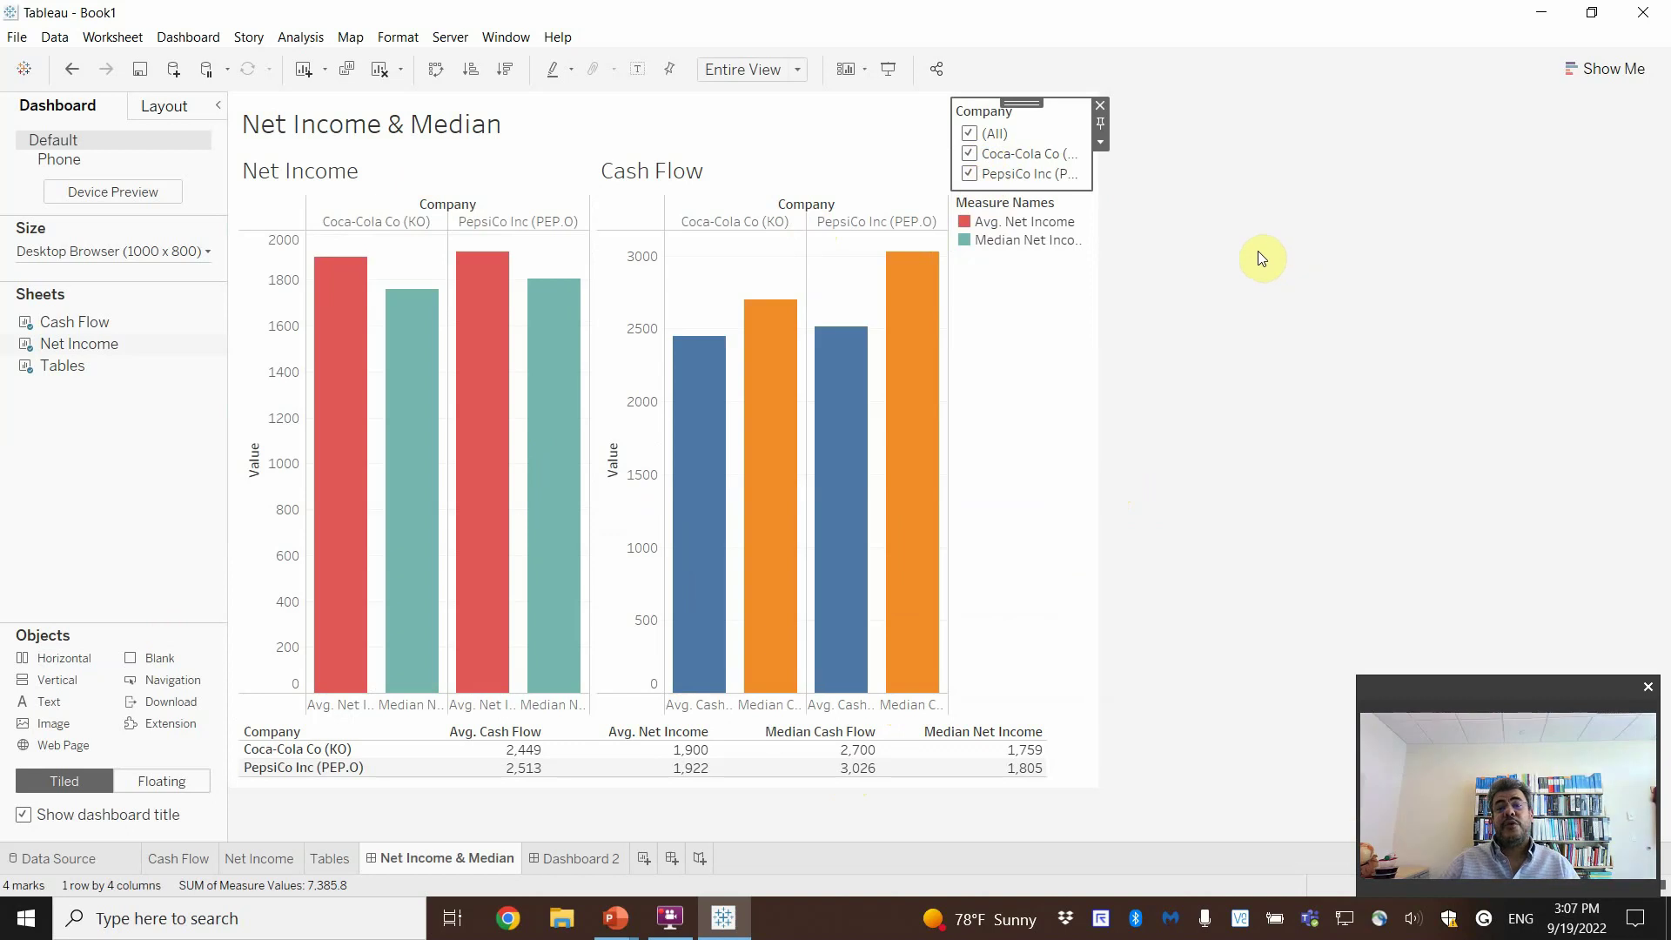
Step: Toggle the Avg. Net Income highlight off, select the title and Net Income chart, then open Cash Flow
{"action": "left_click", "coordinate": [1043, 226]}
{"action": "left_click", "coordinate": [1019, 327]}
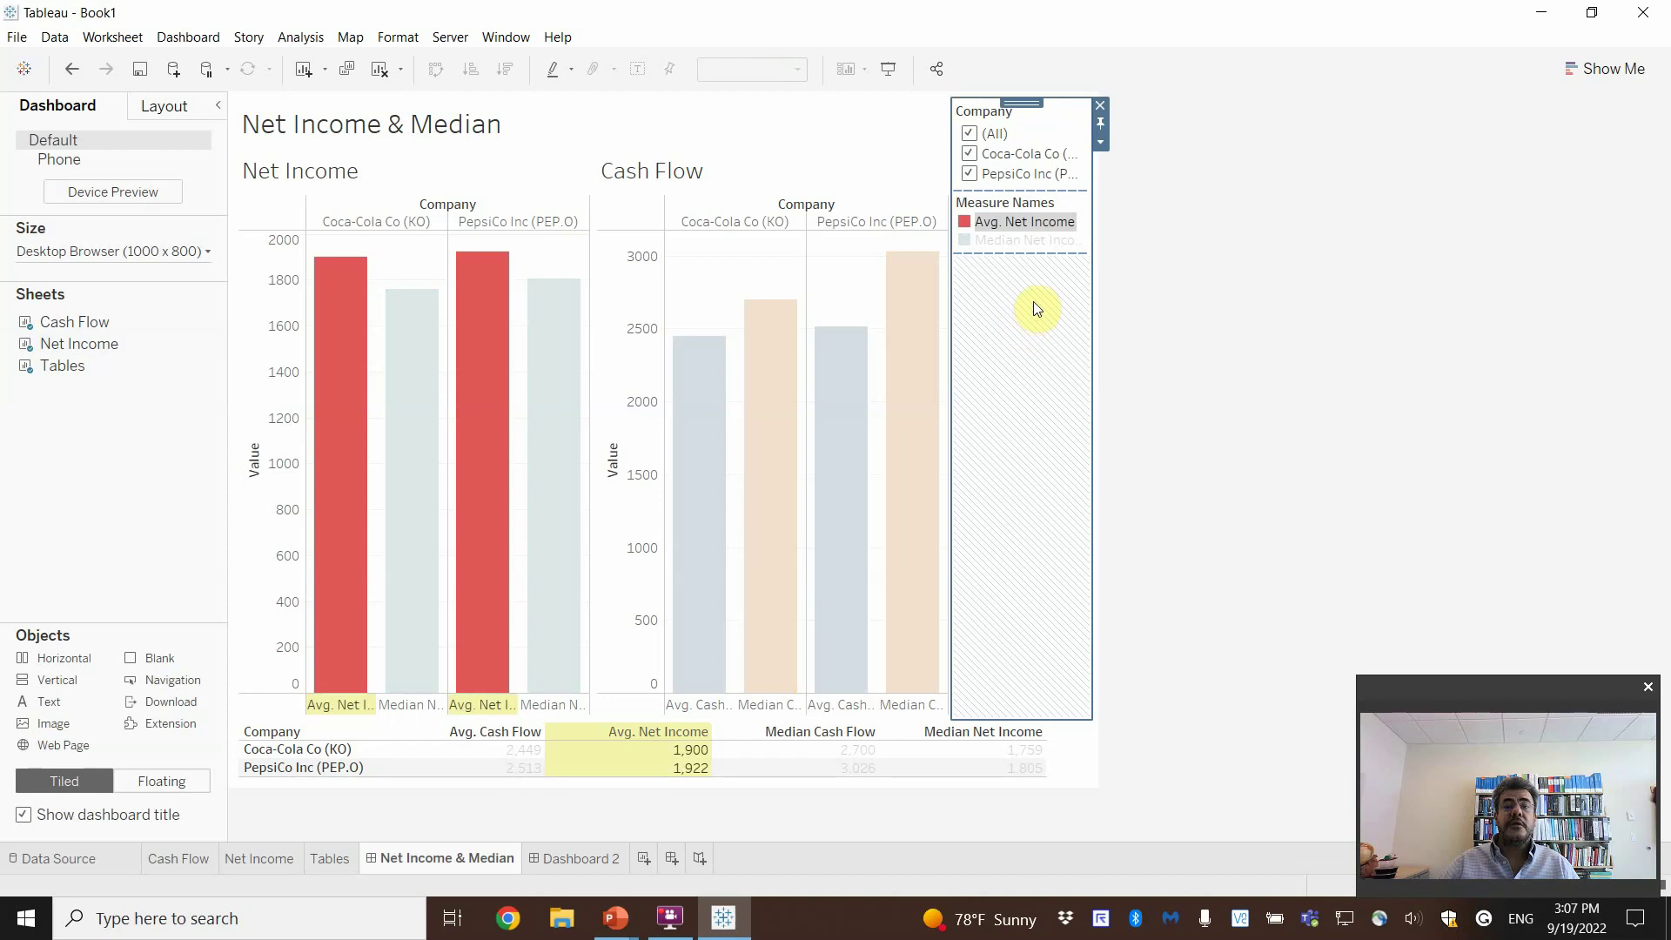
{"action": "left_click", "coordinate": [897, 133]}
{"action": "left_click", "coordinate": [570, 238]}
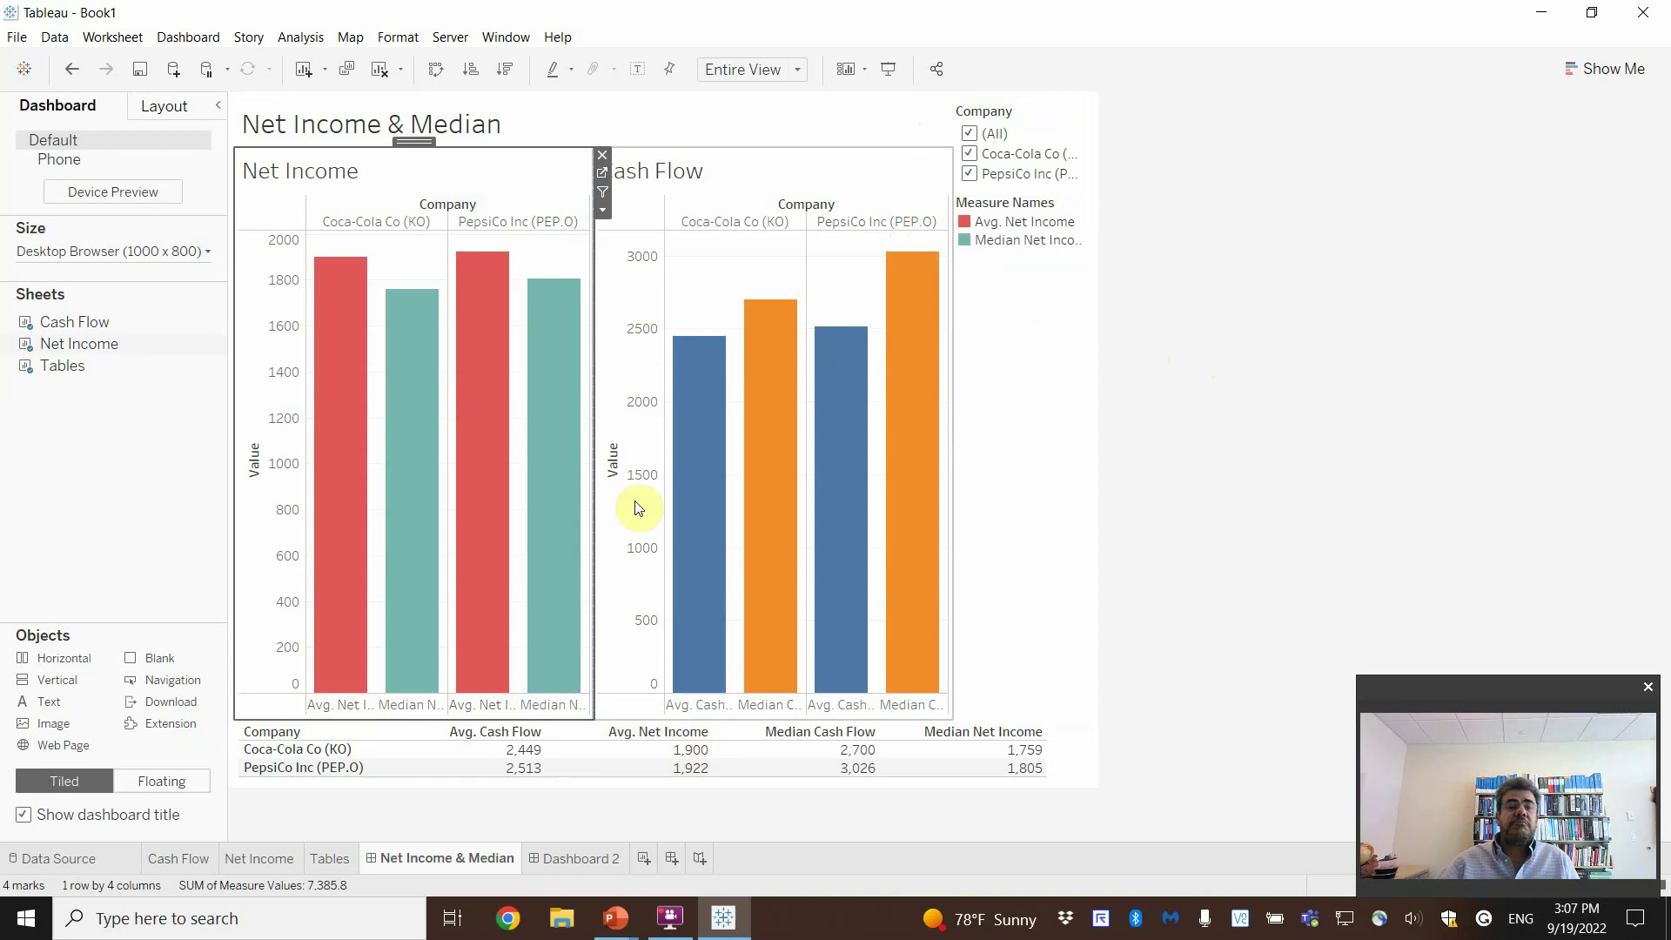
{"action": "left_click", "coordinate": [178, 858]}
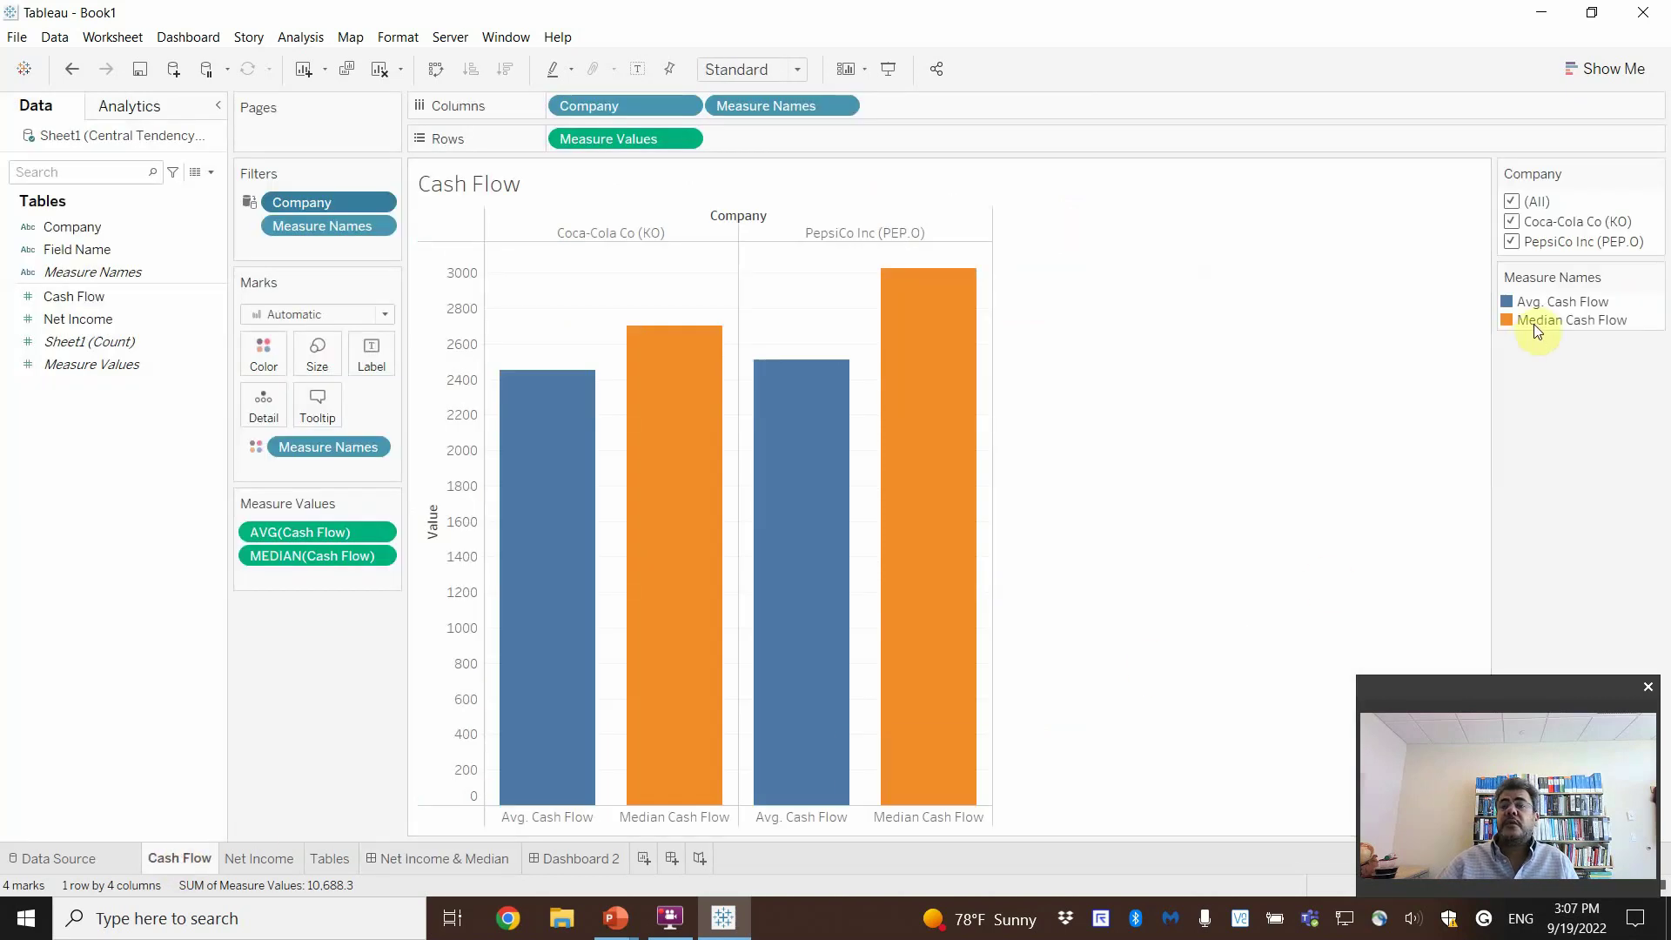
Step: Select the Measure Names colour legend on the Net Income & Median dashboard and remove it
{"action": "left_click", "coordinate": [477, 860]}
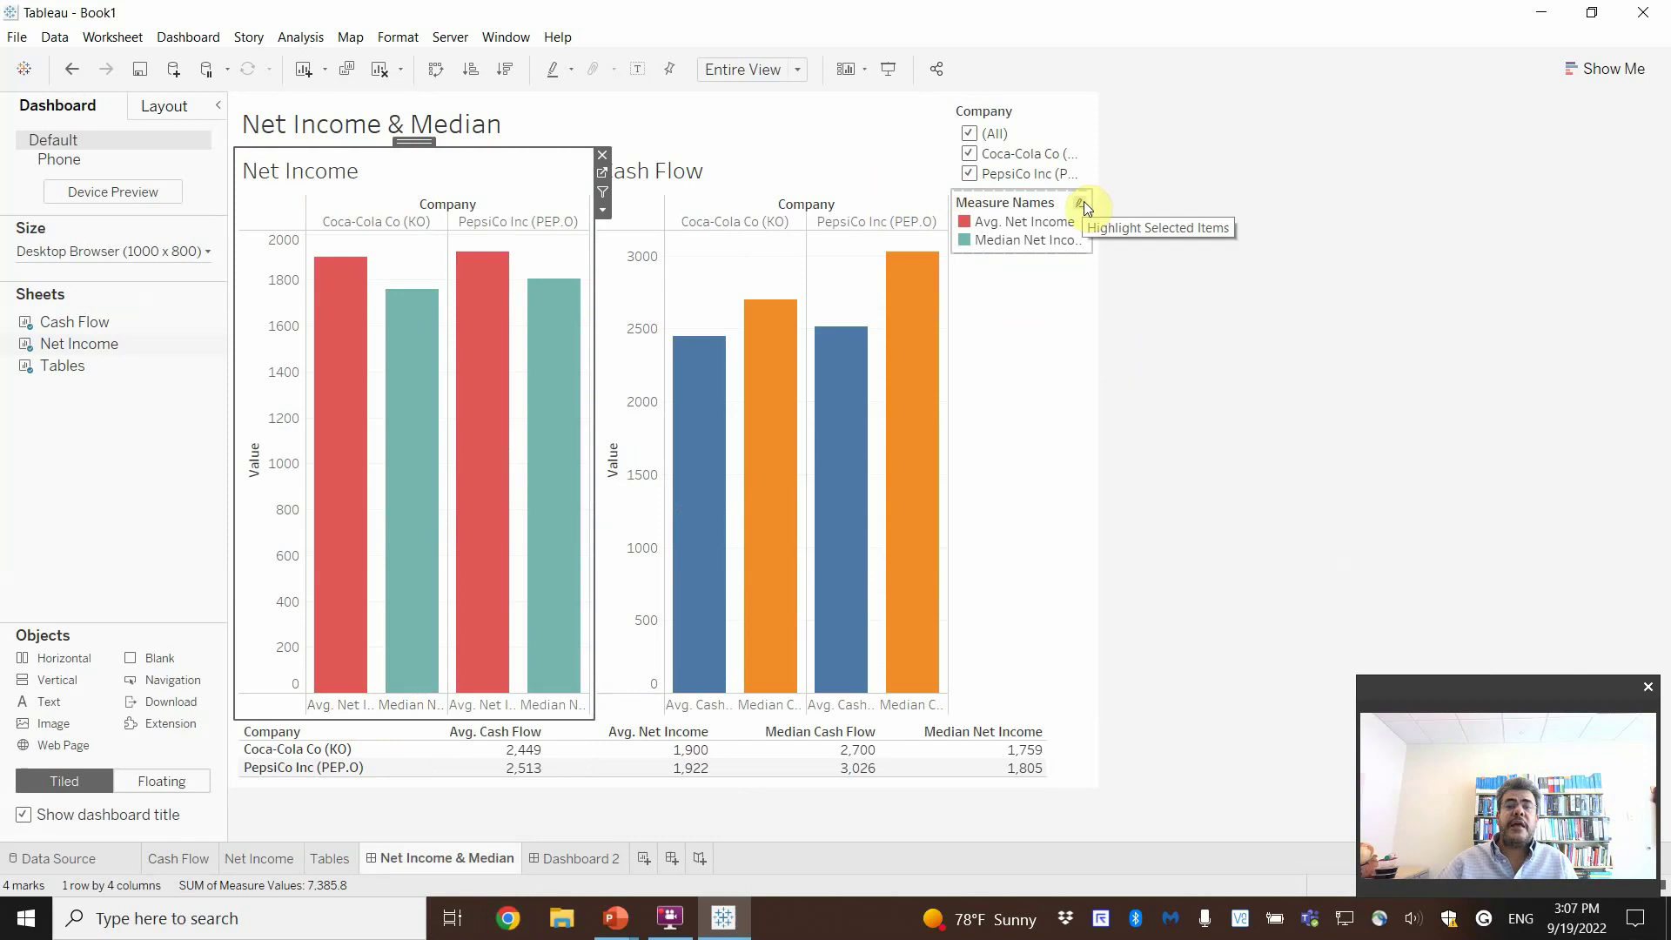
{"action": "left_click", "coordinate": [1077, 205]}
{"action": "left_click", "coordinate": [1101, 199]}
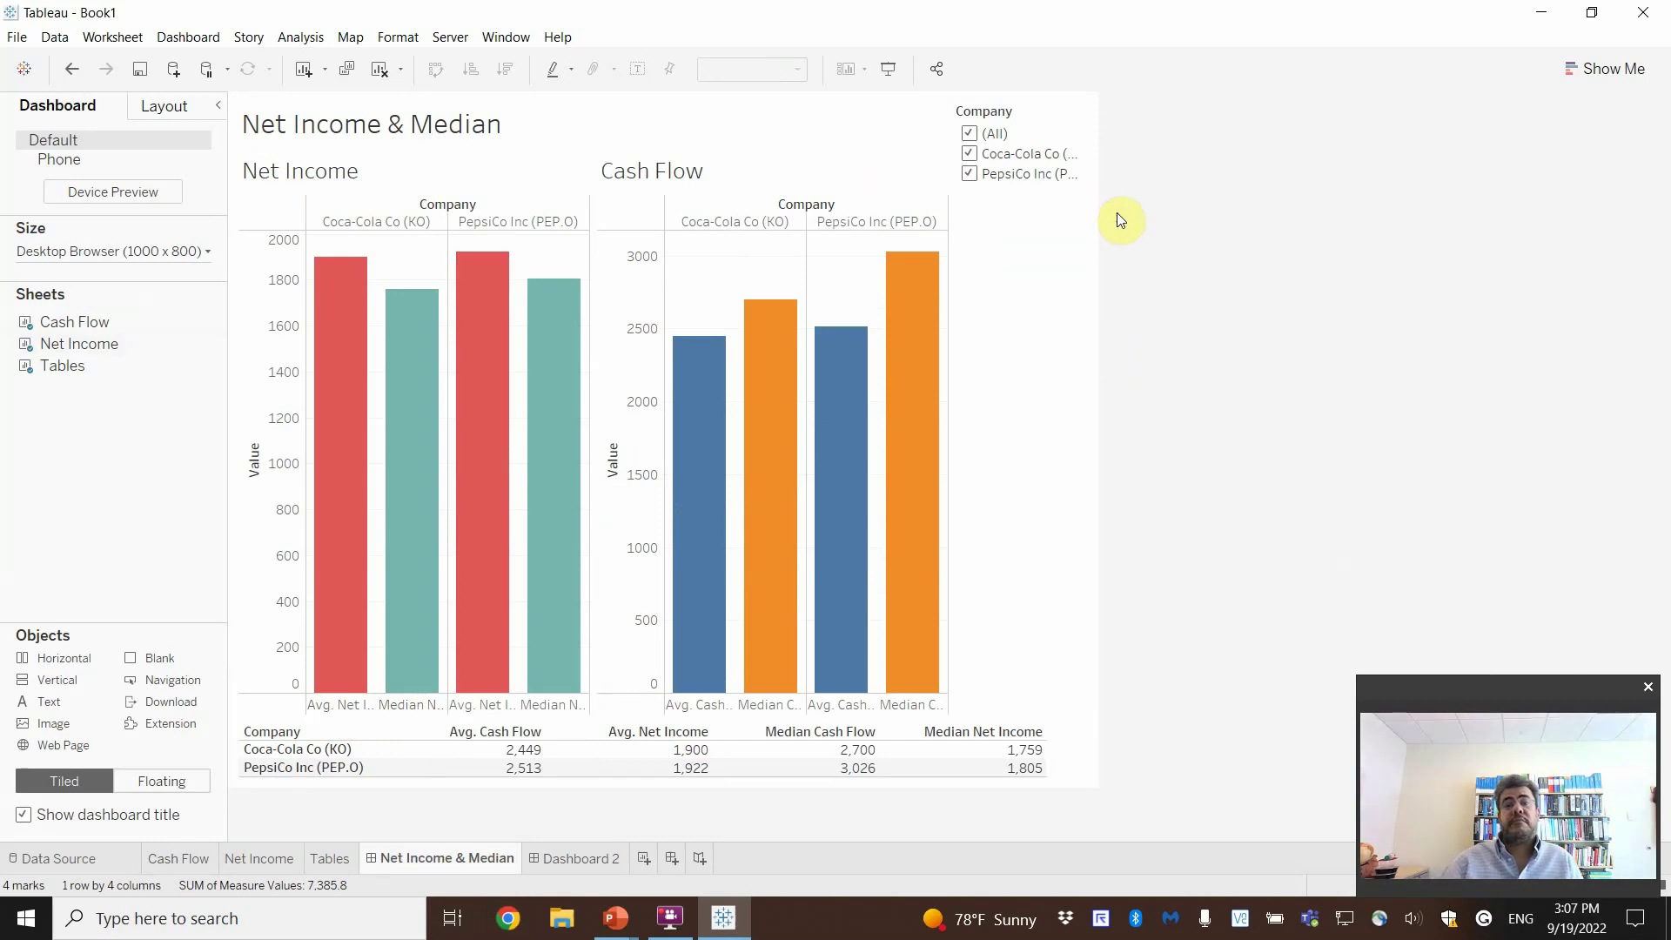
{"action": "mouse_move", "coordinate": [789, 514]}
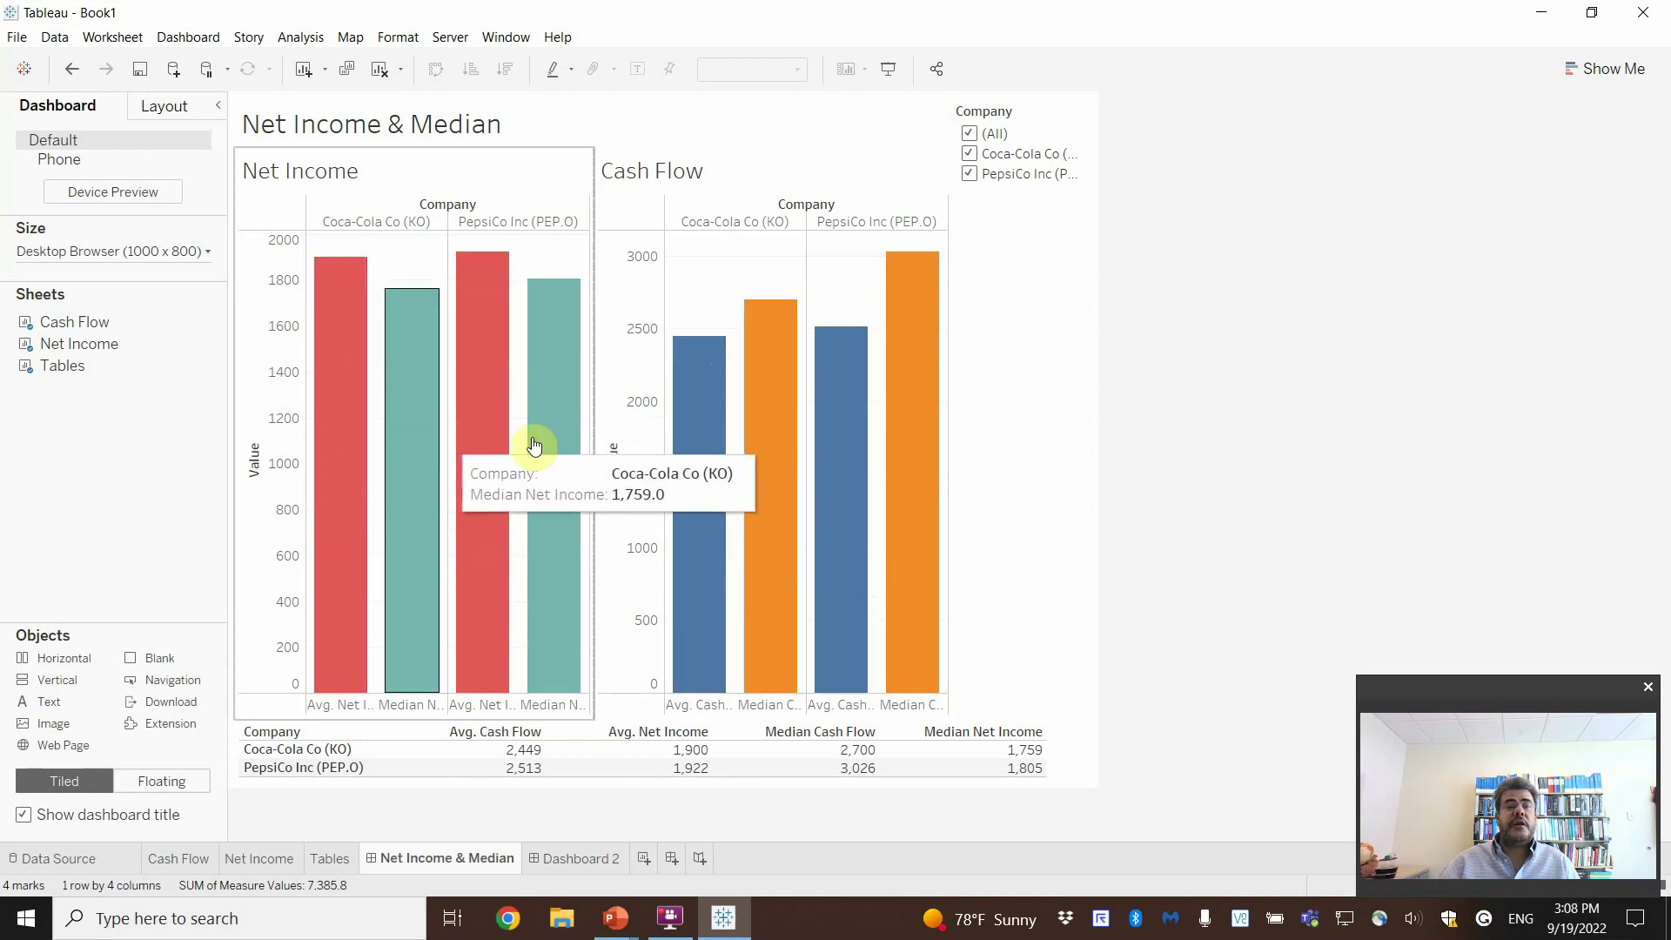
{"action": "mouse_move", "coordinate": [940, 451]}
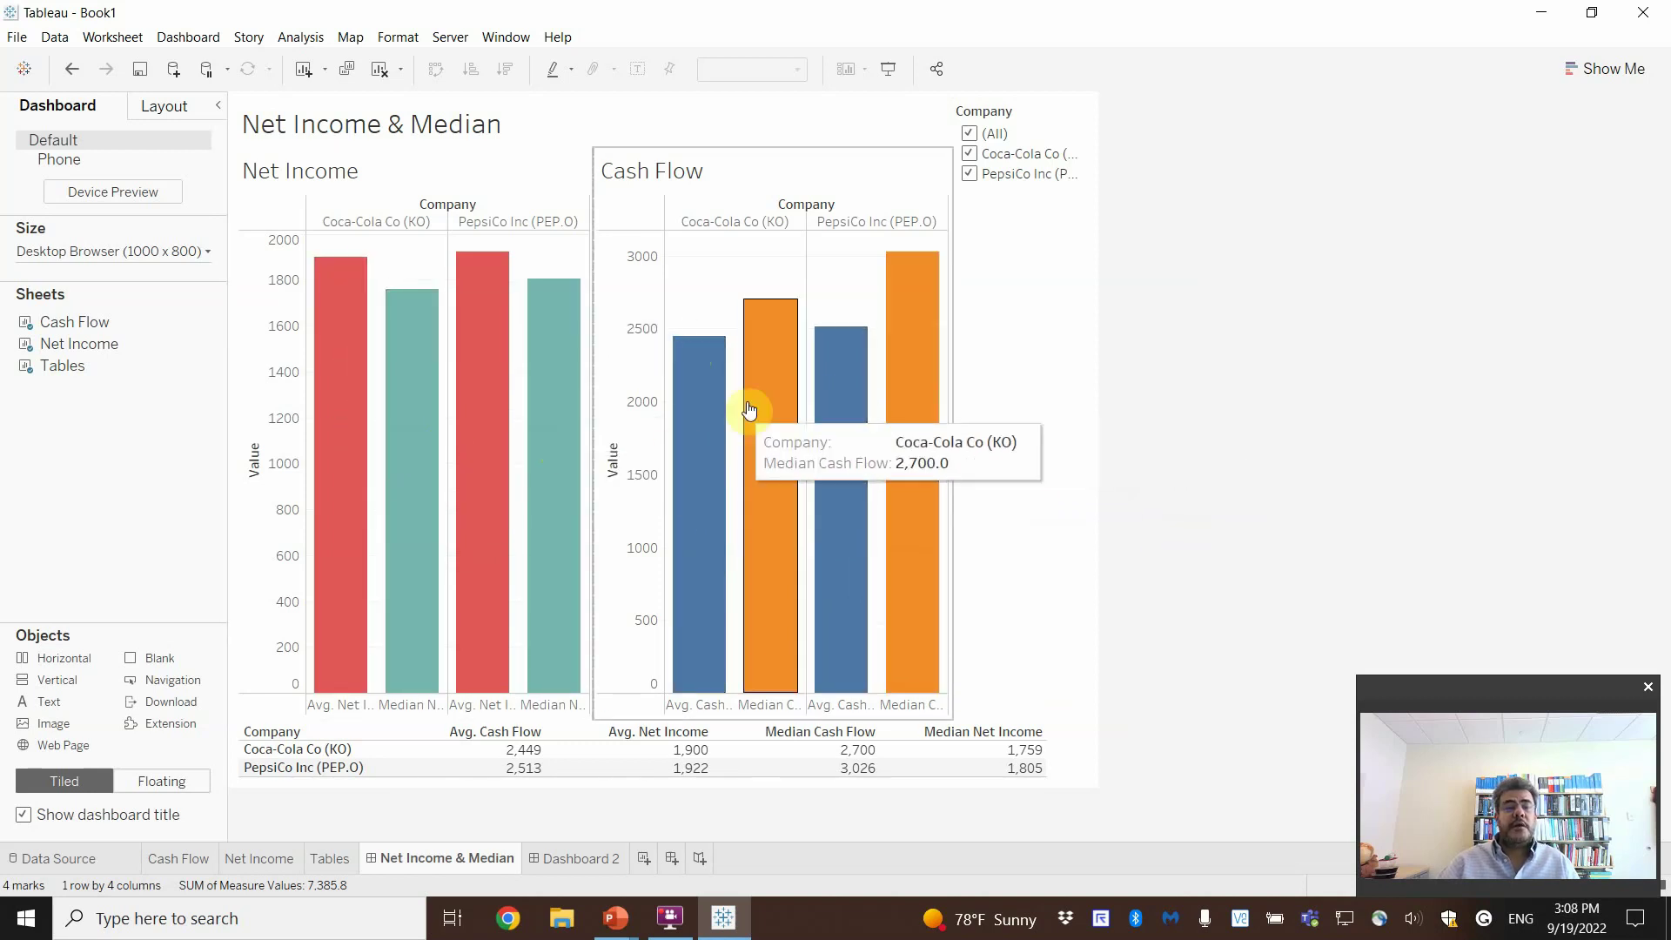
{"action": "mouse_move", "coordinate": [471, 471]}
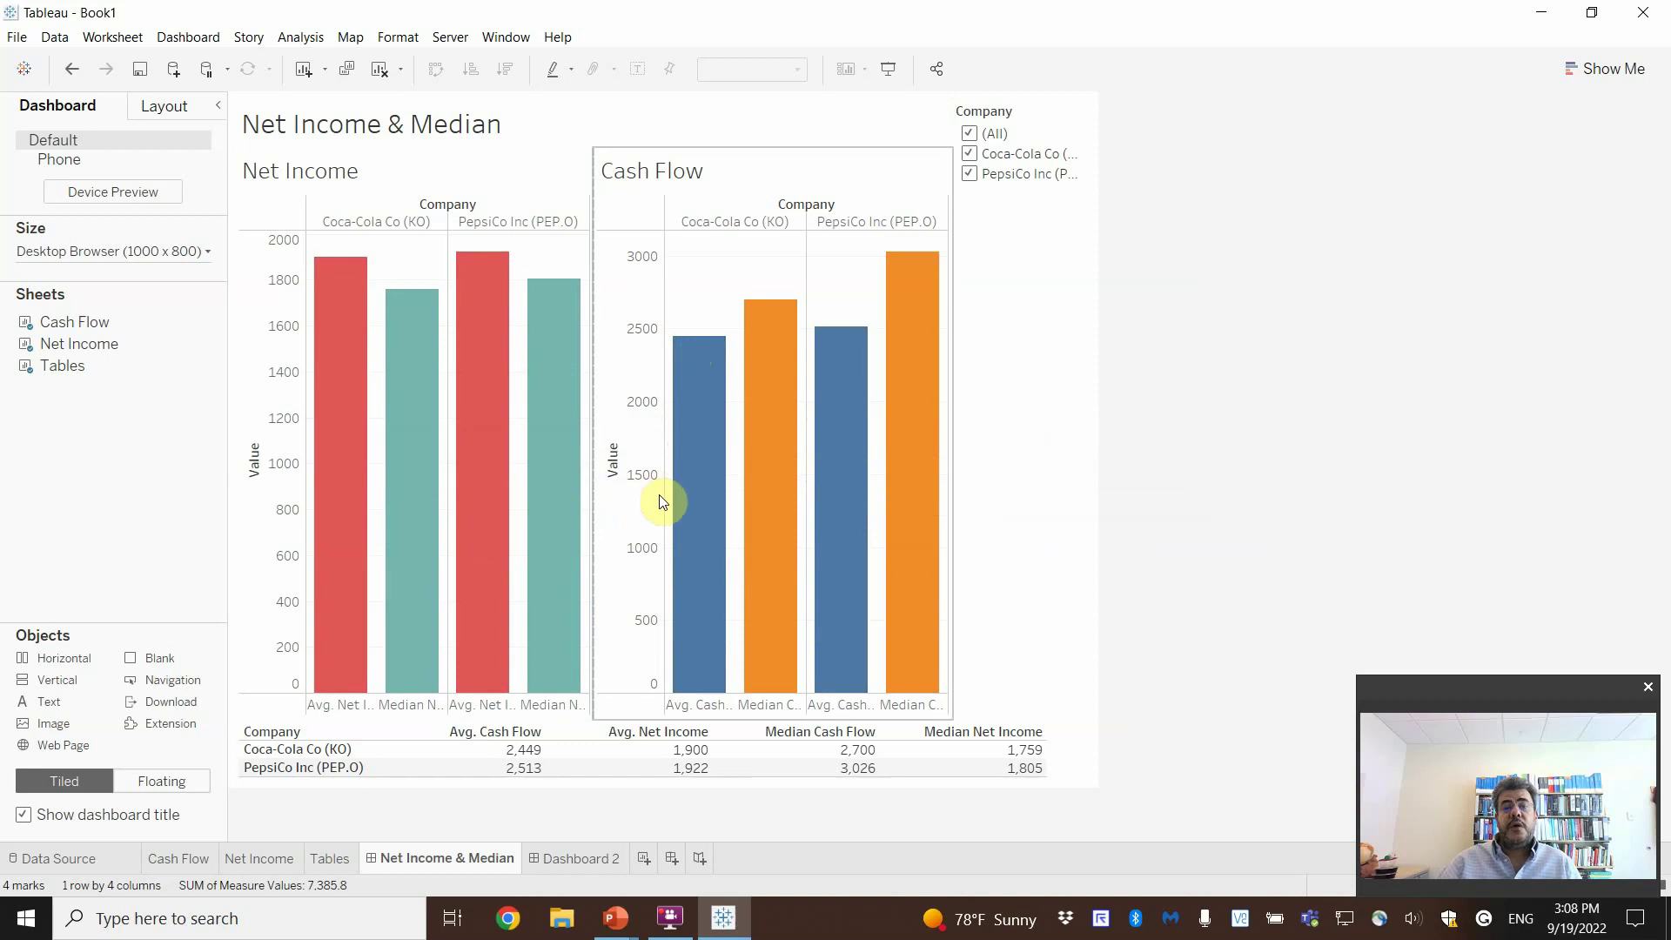
{"action": "mouse_move", "coordinate": [864, 509]}
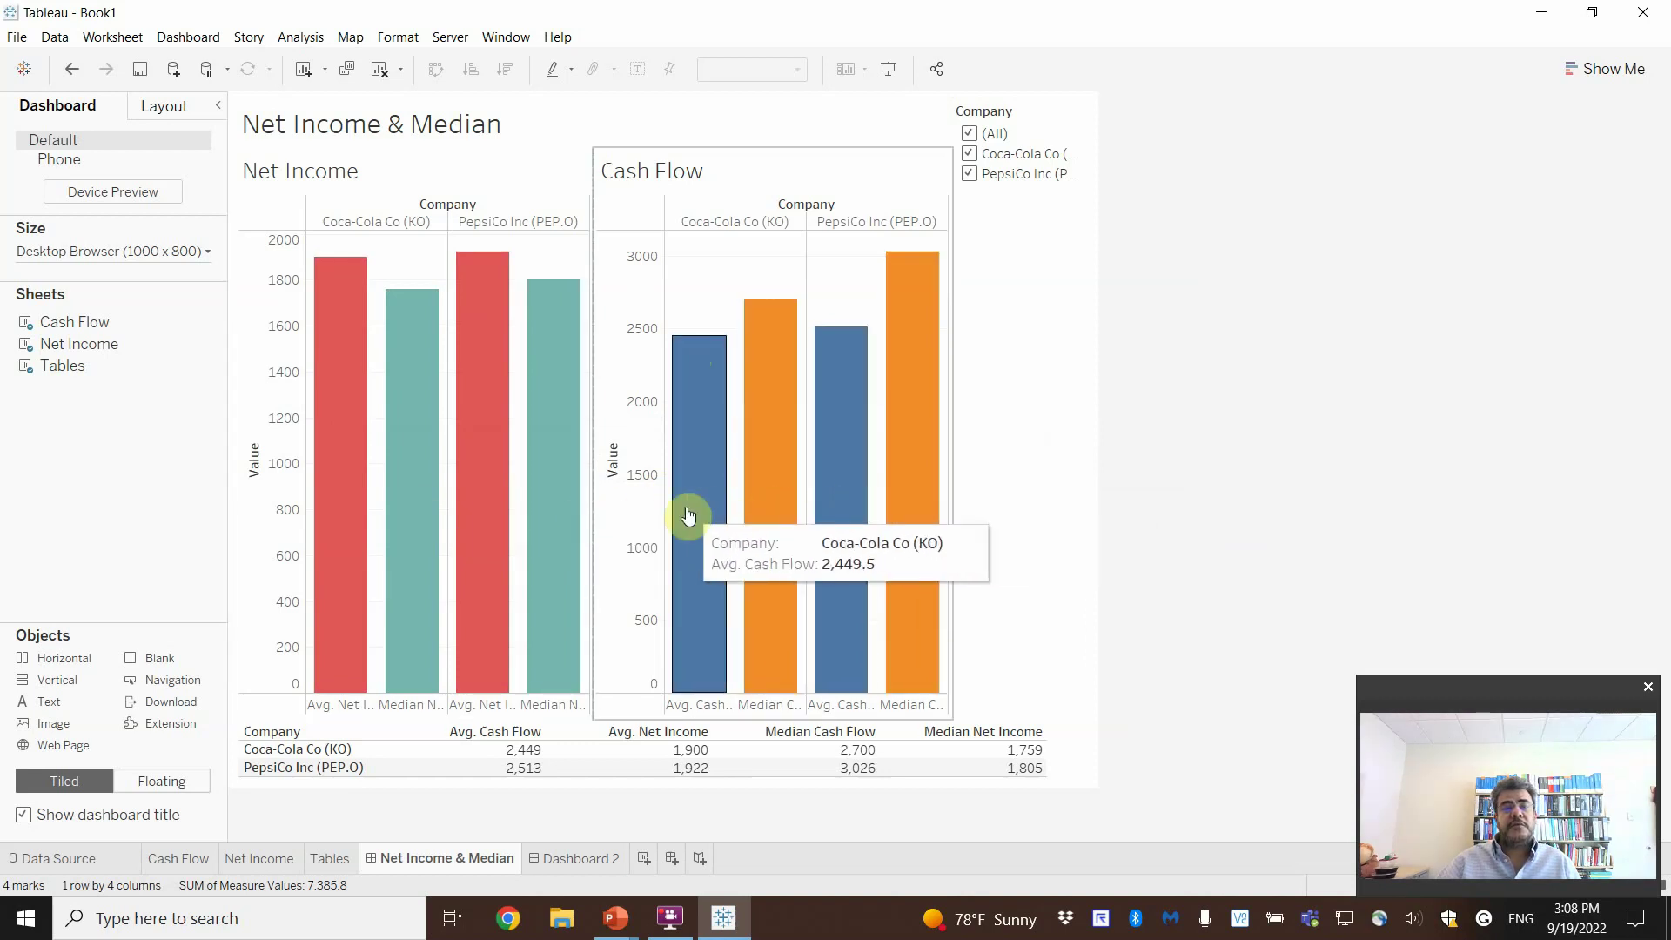
Step: Check the Cash Flow sheet's measure colours in the colour editor, closing it unchanged
{"action": "left_click", "coordinate": [182, 859]}
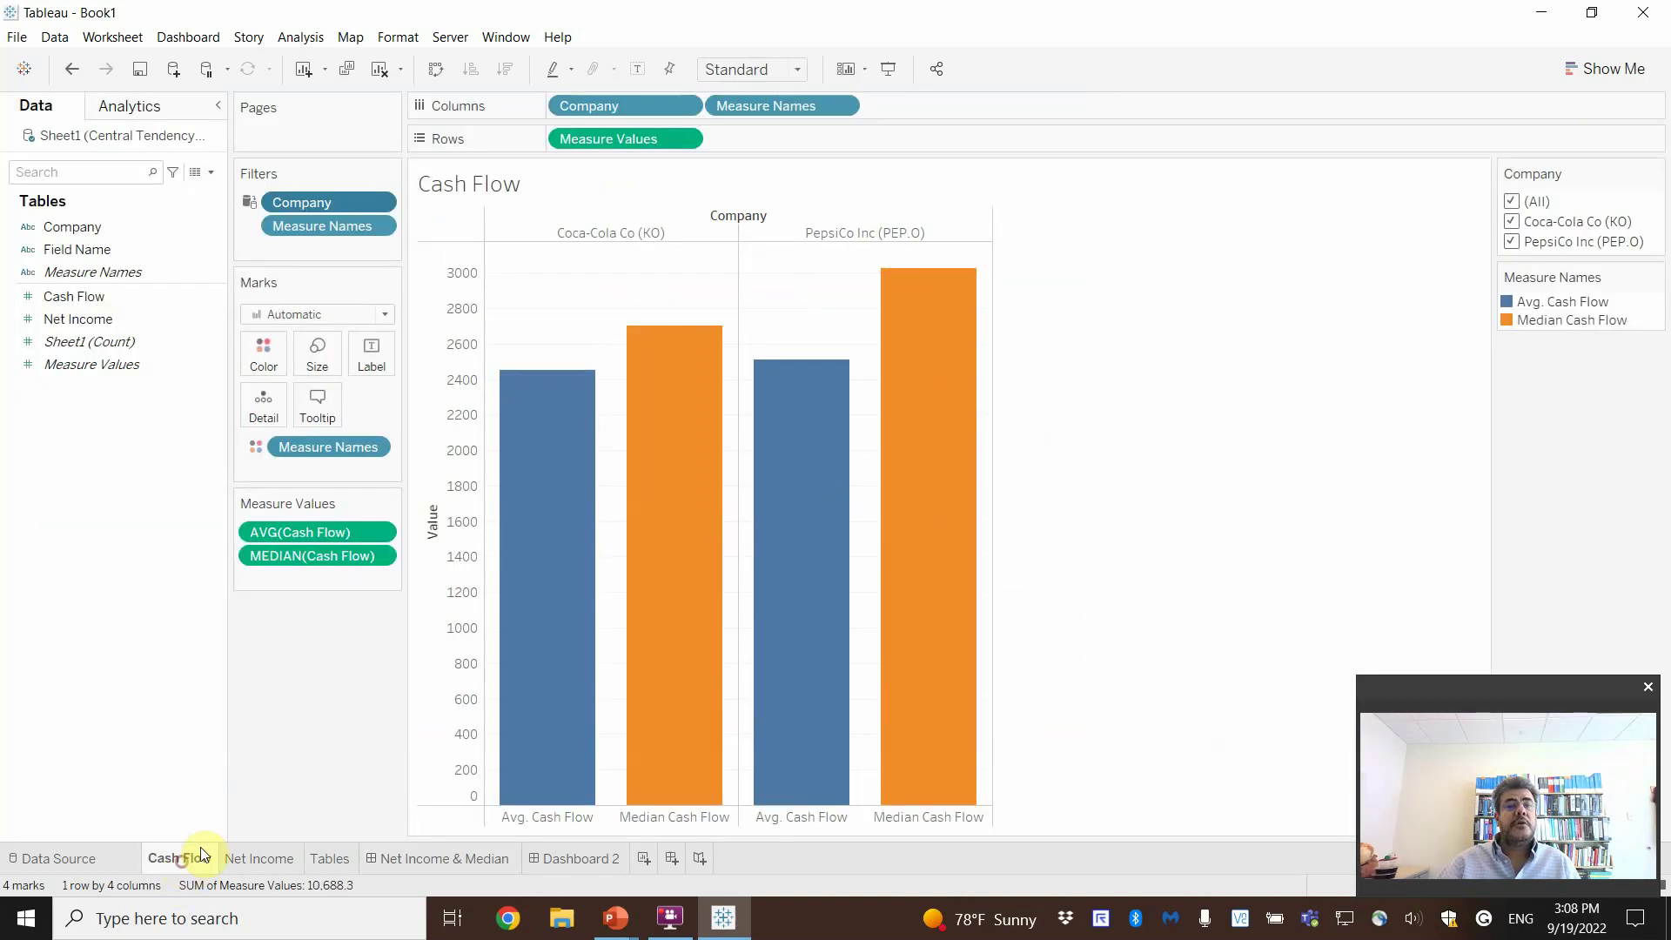
{"action": "left_click", "coordinate": [380, 450]}
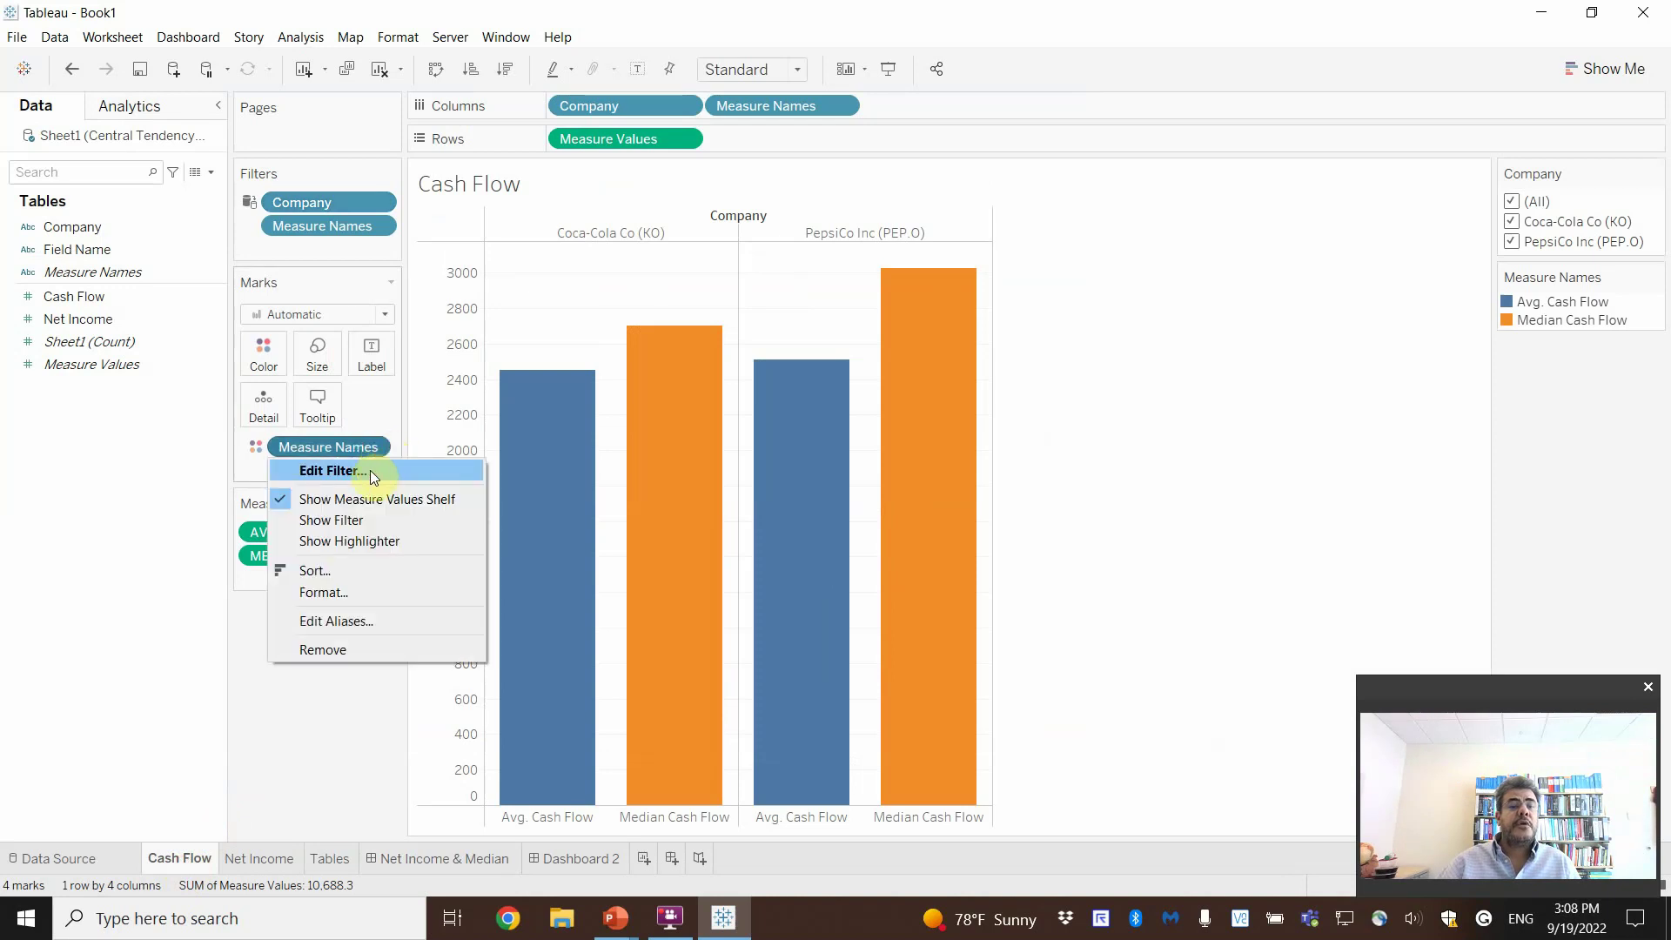
{"action": "left_click", "coordinate": [254, 447]}
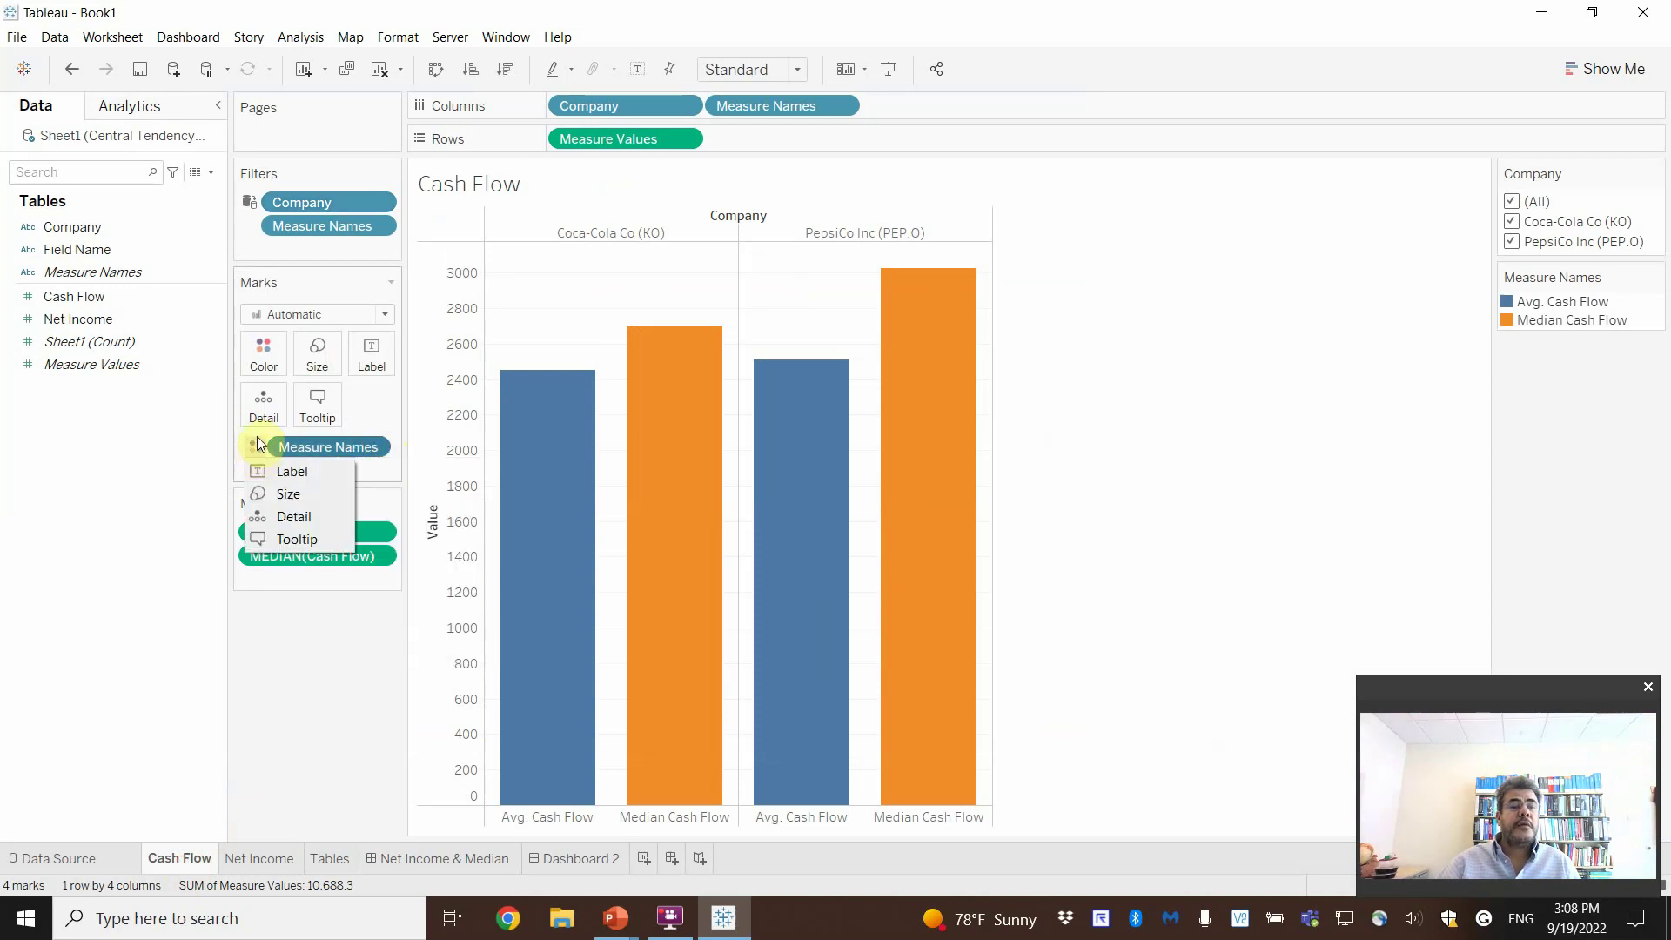
{"action": "left_click", "coordinate": [261, 374]}
{"action": "left_click", "coordinate": [293, 419]}
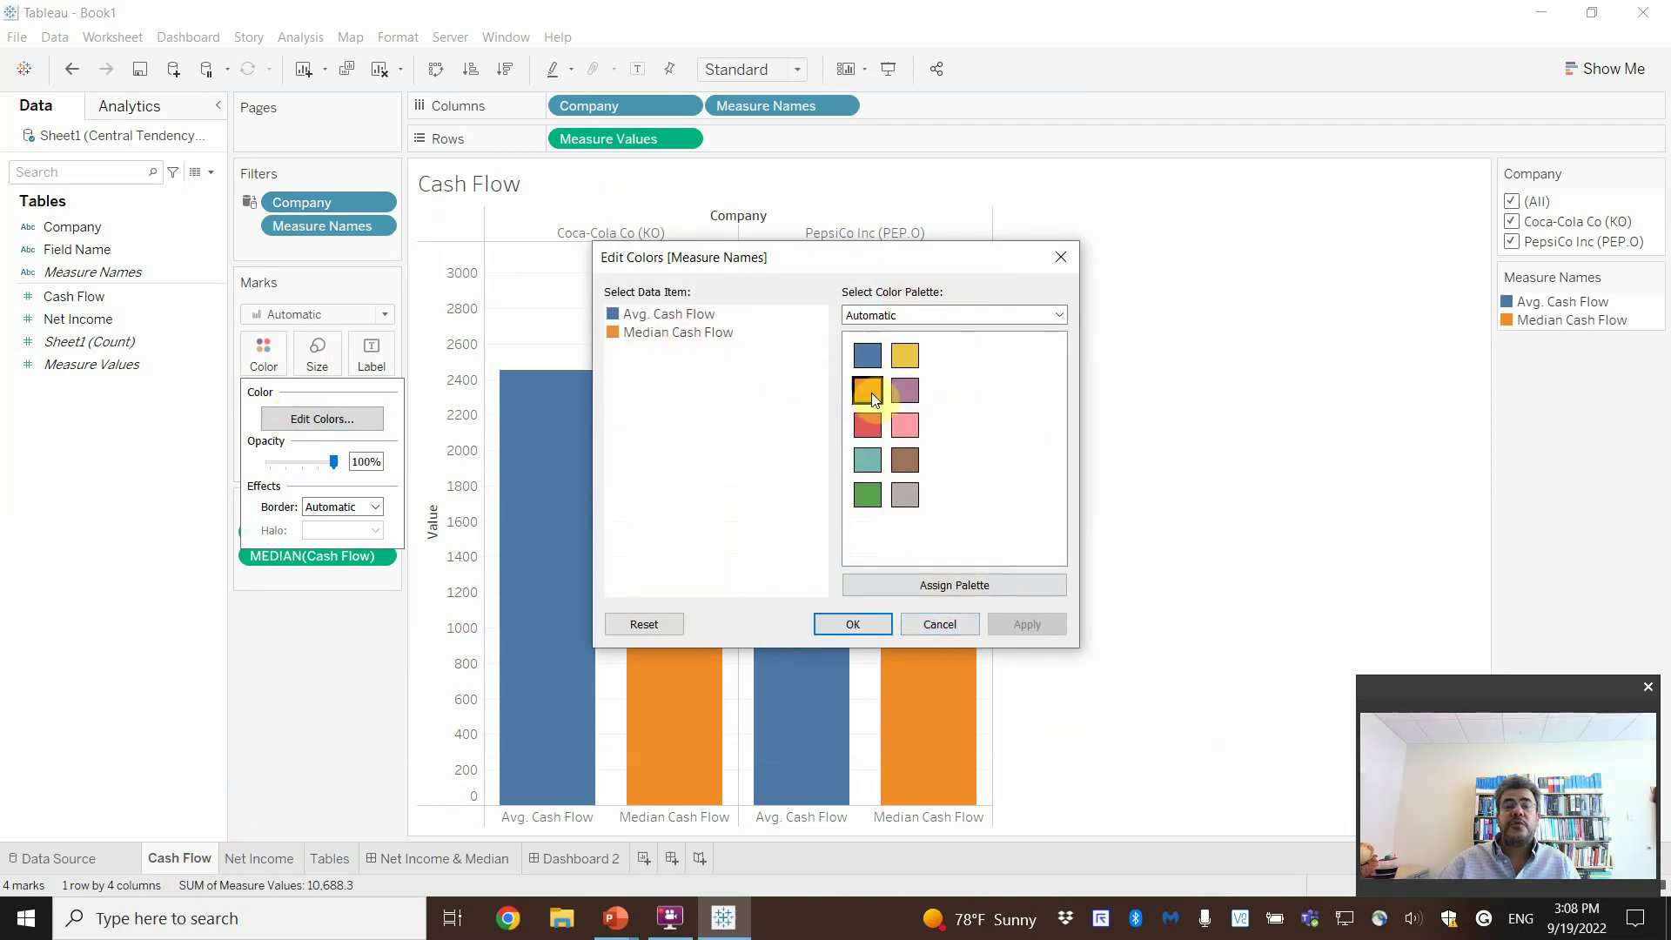
{"action": "left_click", "coordinate": [935, 624]}
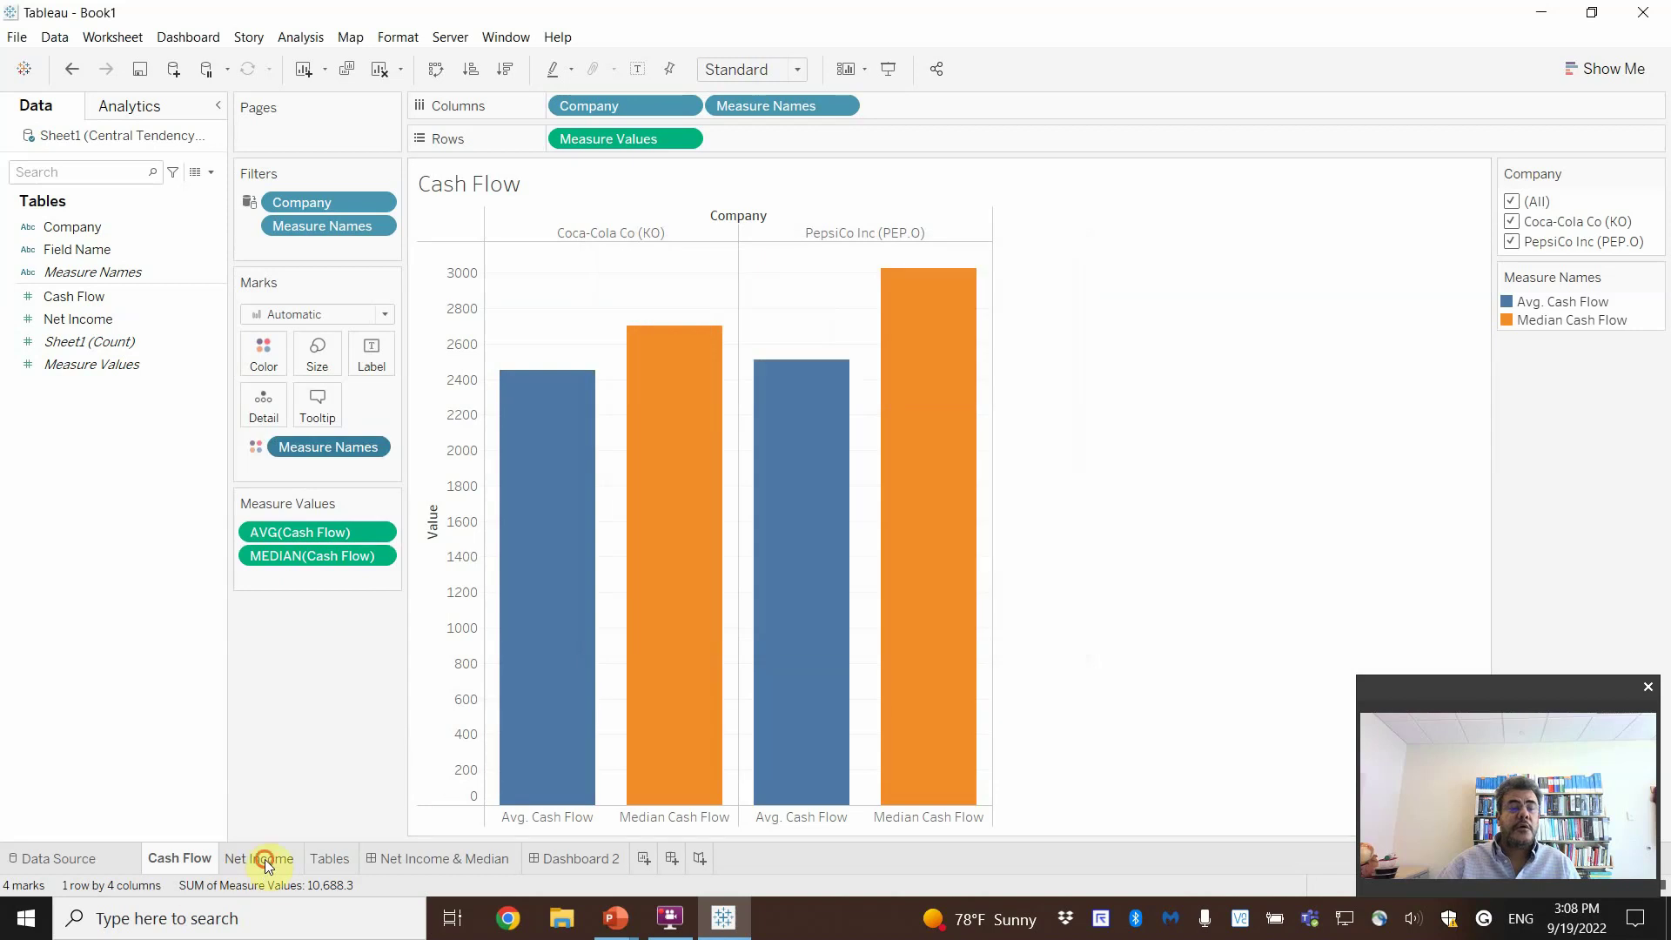
Step: On the Net Income sheet, make Avg. Net Income blue and Median Net Income orange, then return to the dashboard
{"action": "left_click", "coordinate": [265, 863]}
{"action": "left_click", "coordinate": [264, 353]}
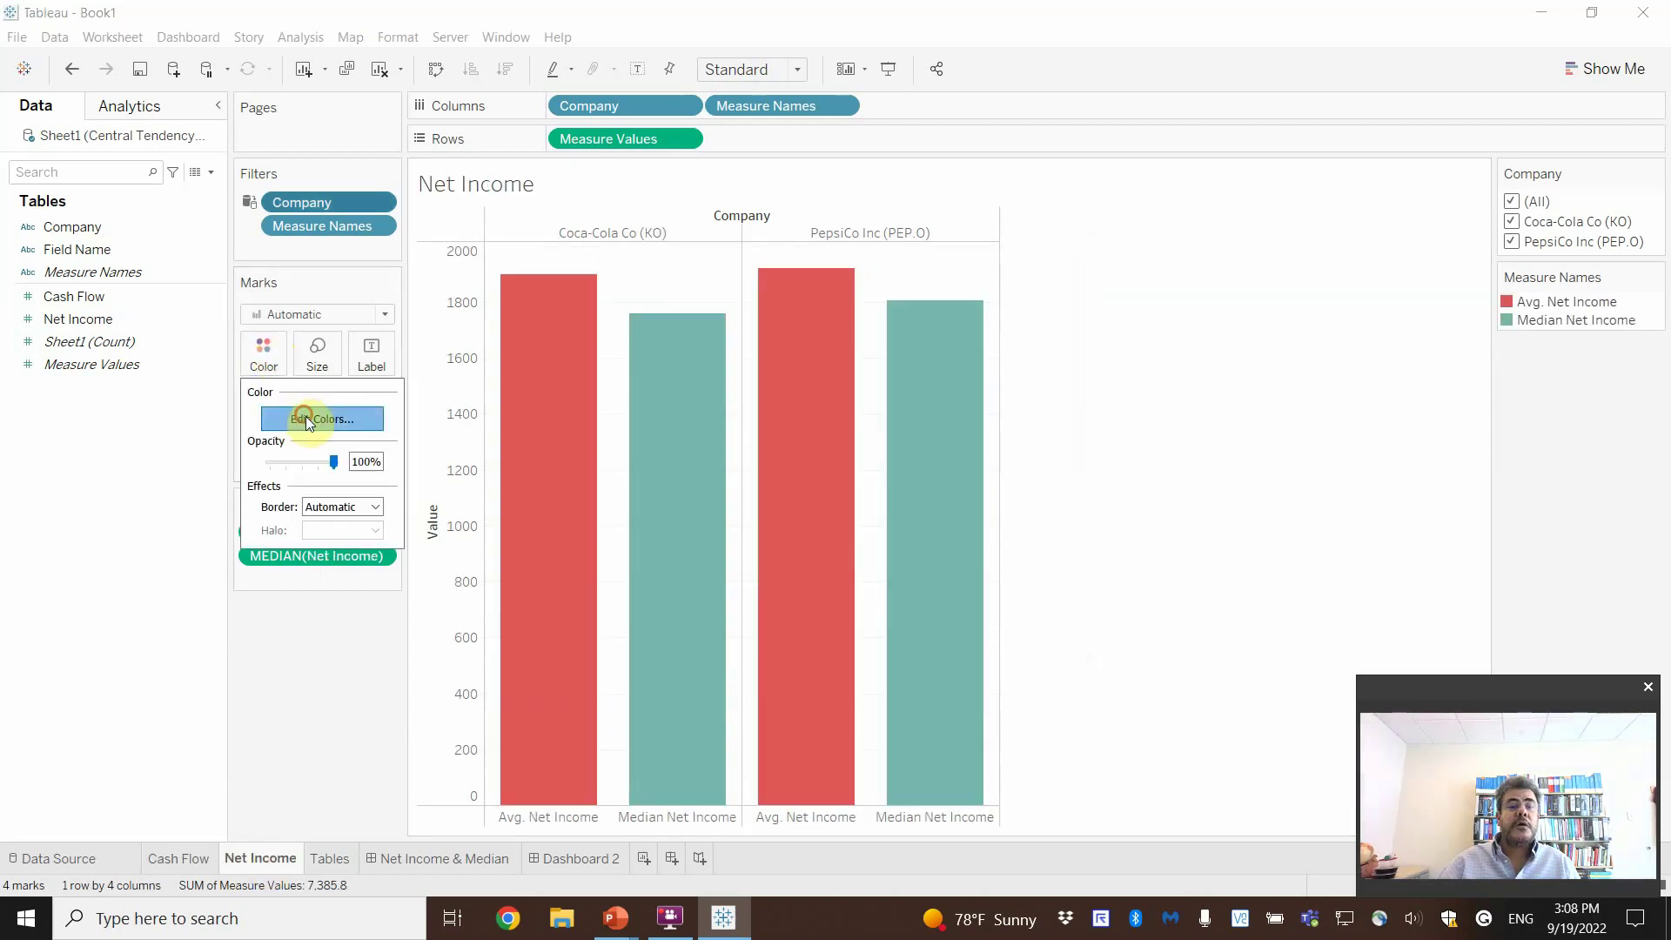
{"action": "left_click", "coordinate": [342, 424]}
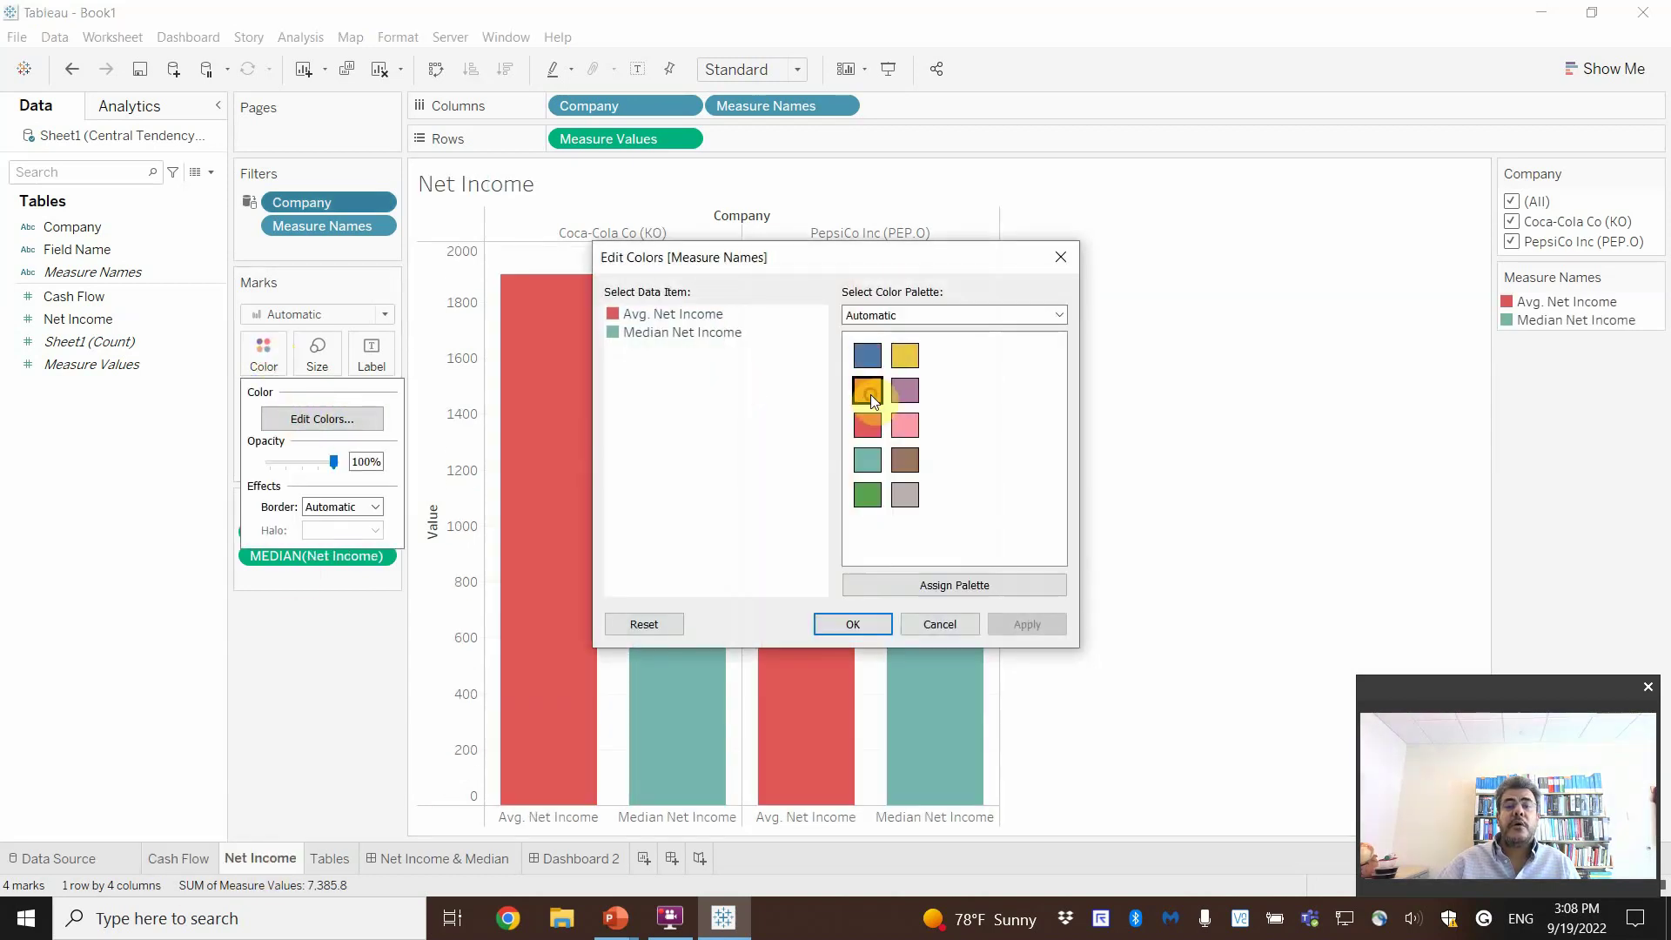
{"action": "left_click", "coordinate": [868, 357]}
{"action": "left_click", "coordinate": [663, 316]}
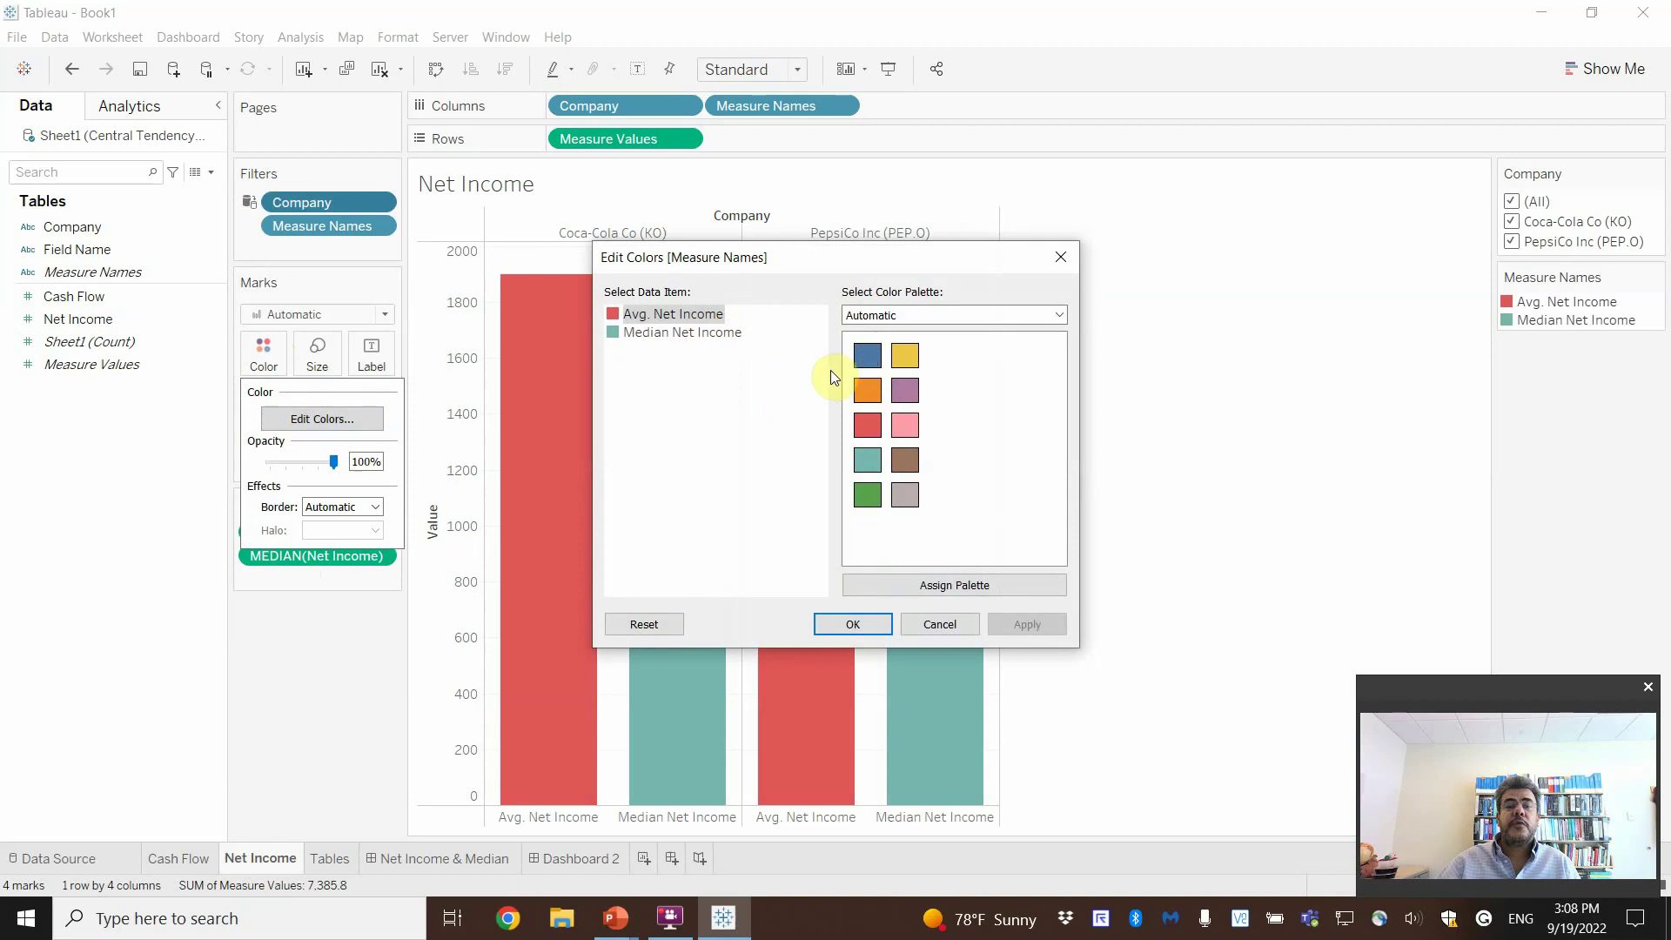
{"action": "left_click", "coordinate": [873, 356]}
{"action": "left_click", "coordinate": [871, 390]}
{"action": "left_click", "coordinate": [1031, 624]}
{"action": "left_click", "coordinate": [862, 624]}
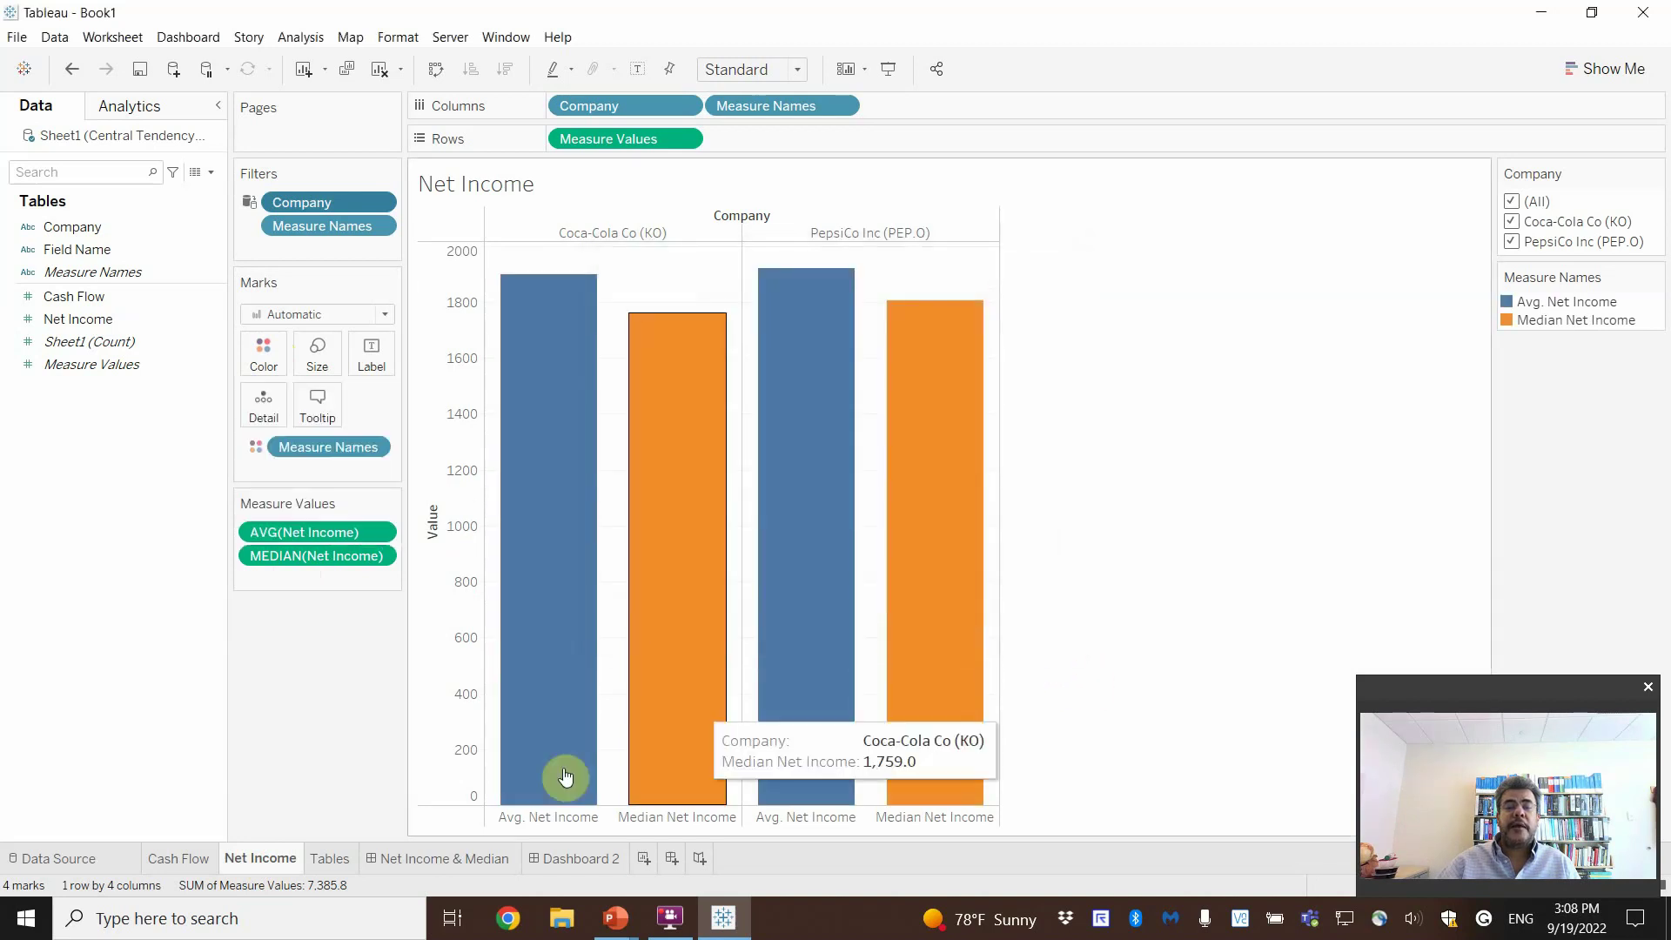
{"action": "left_click", "coordinate": [484, 857]}
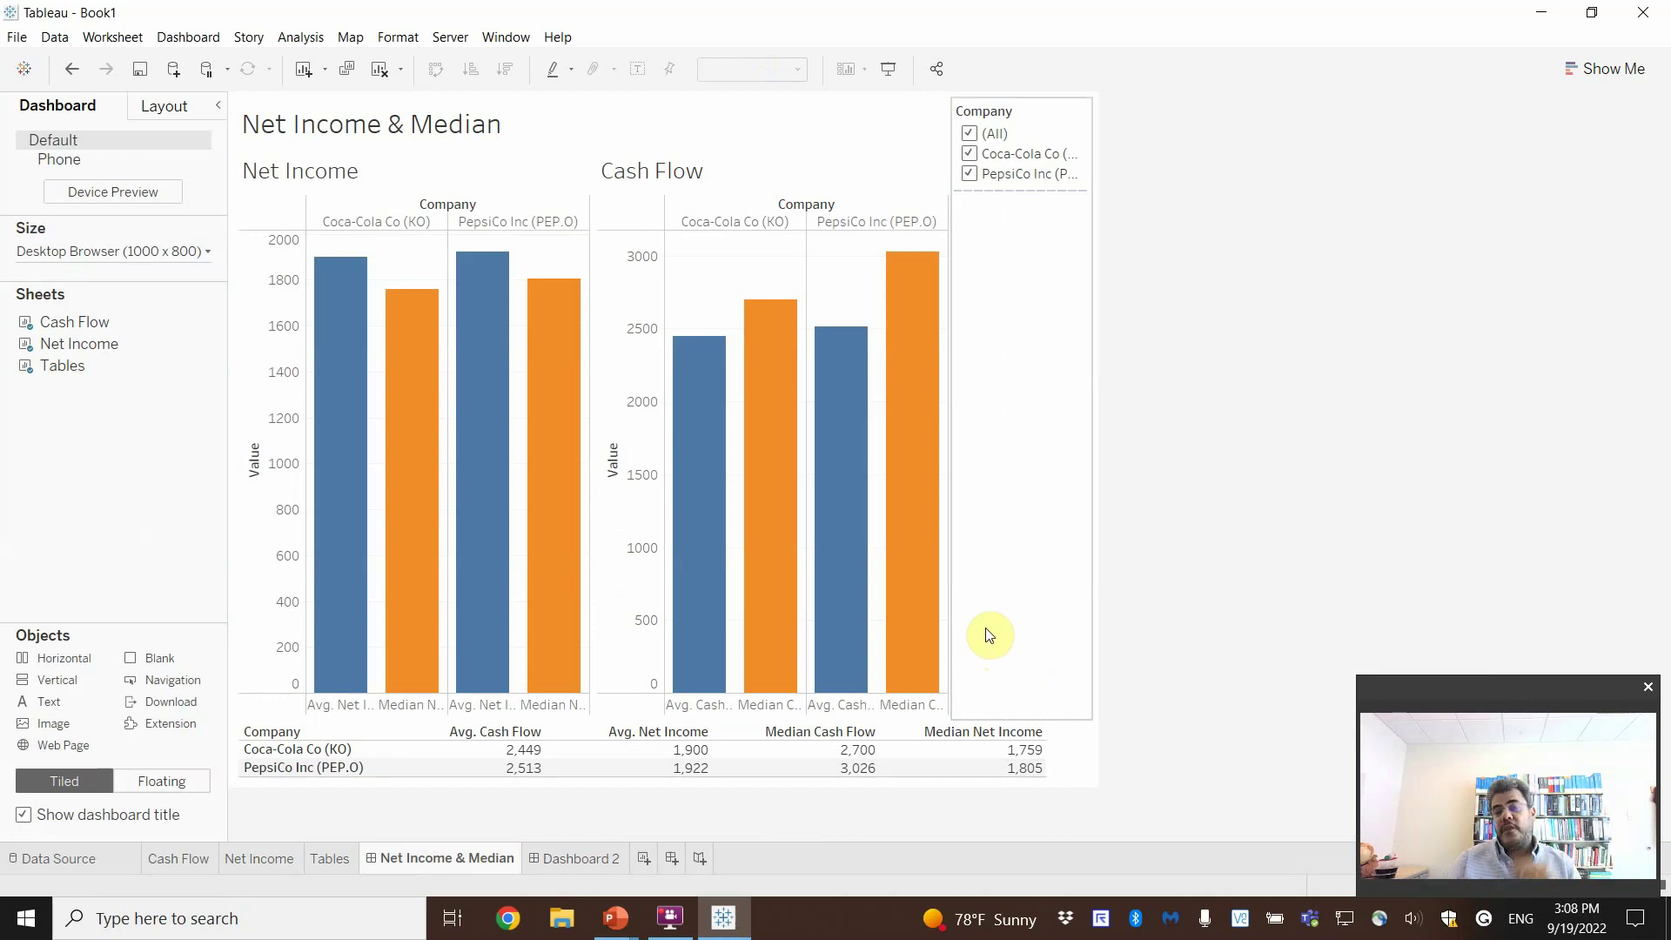
{"action": "mouse_move", "coordinate": [507, 392]}
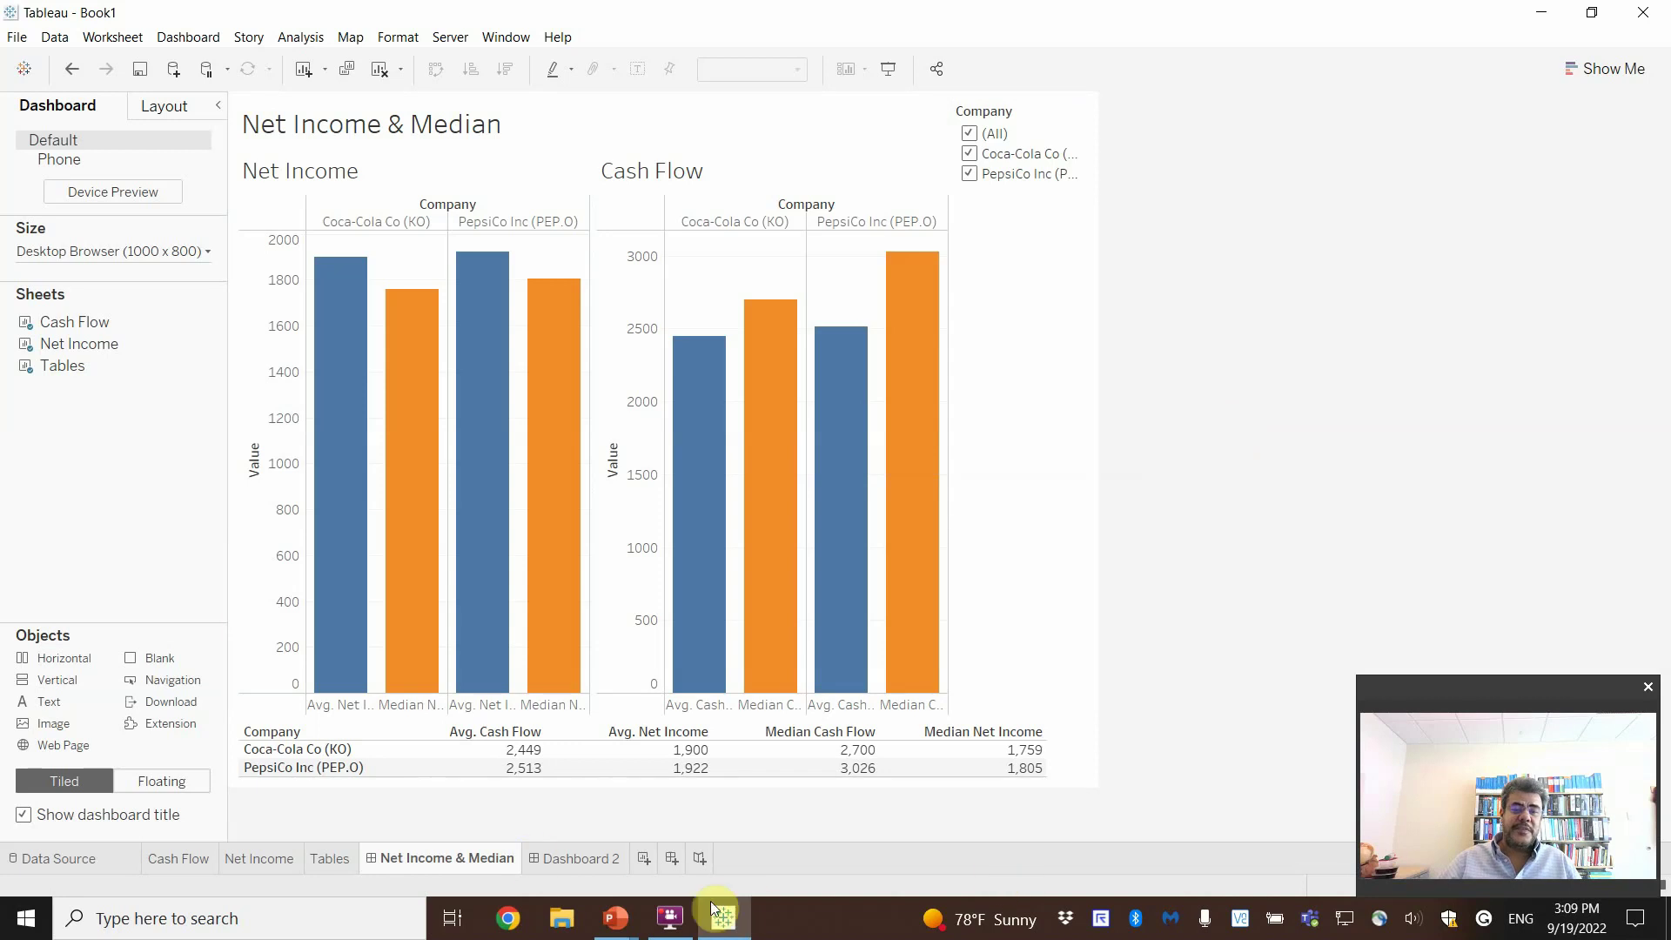
Step: Bring the PowerPoint slide show back from the taskbar and advance to the closing 'Thank you' slide
{"action": "mouse_move", "coordinate": [615, 917]}
{"action": "left_click", "coordinate": [638, 873]}
{"action": "left_click", "coordinate": [905, 701]}
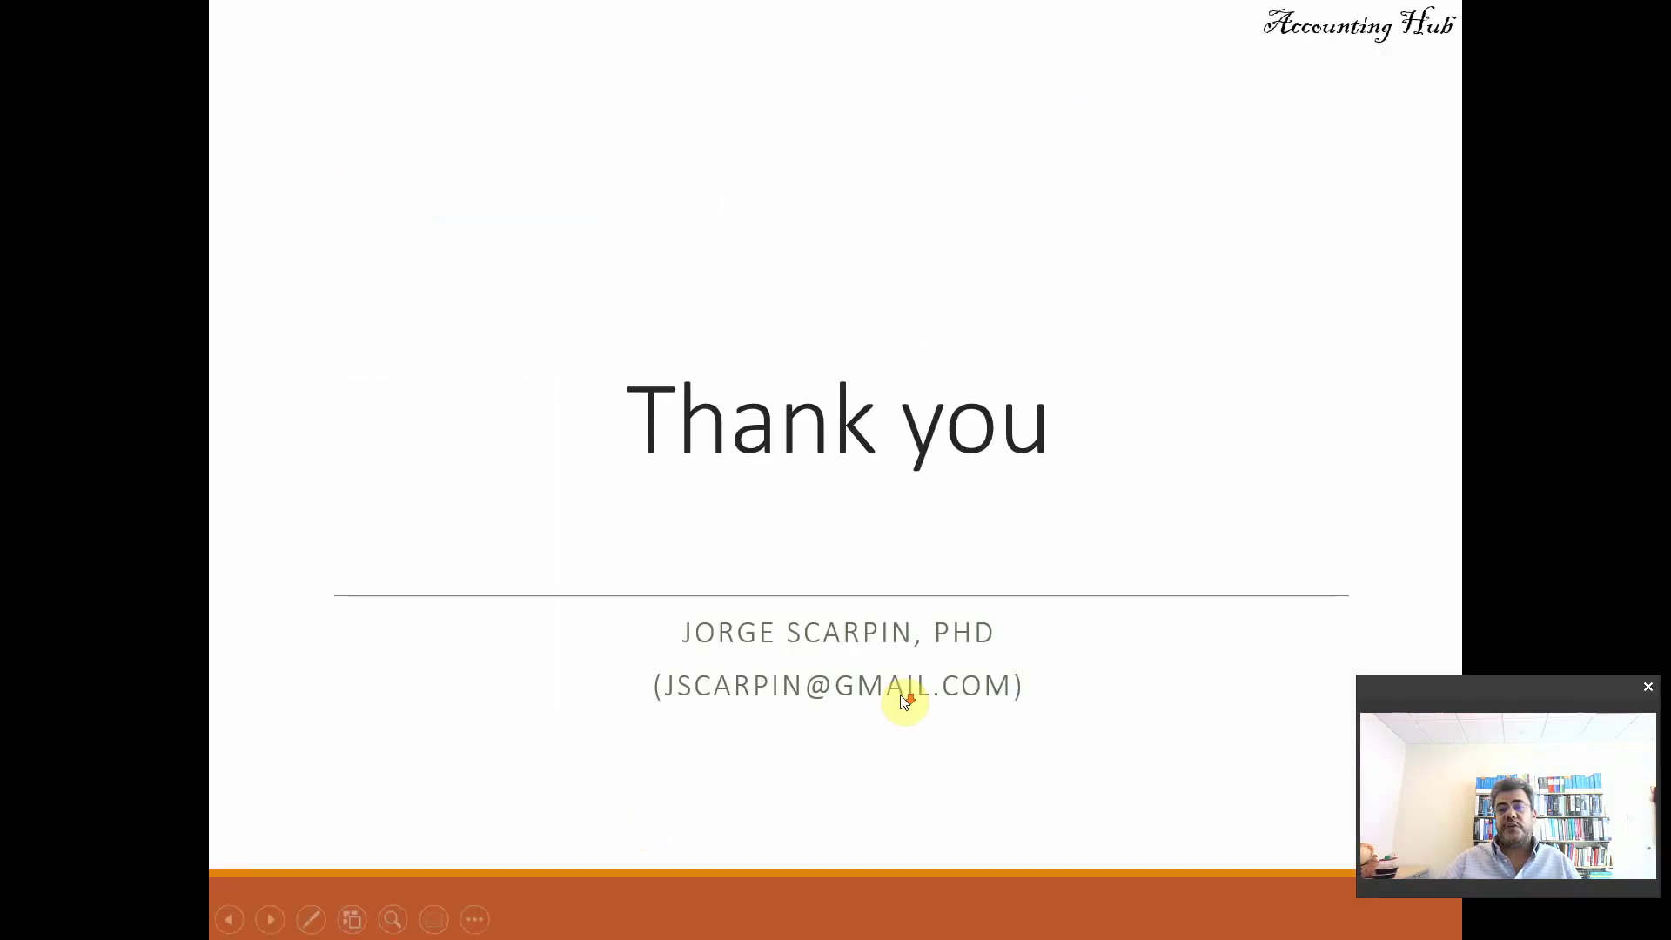